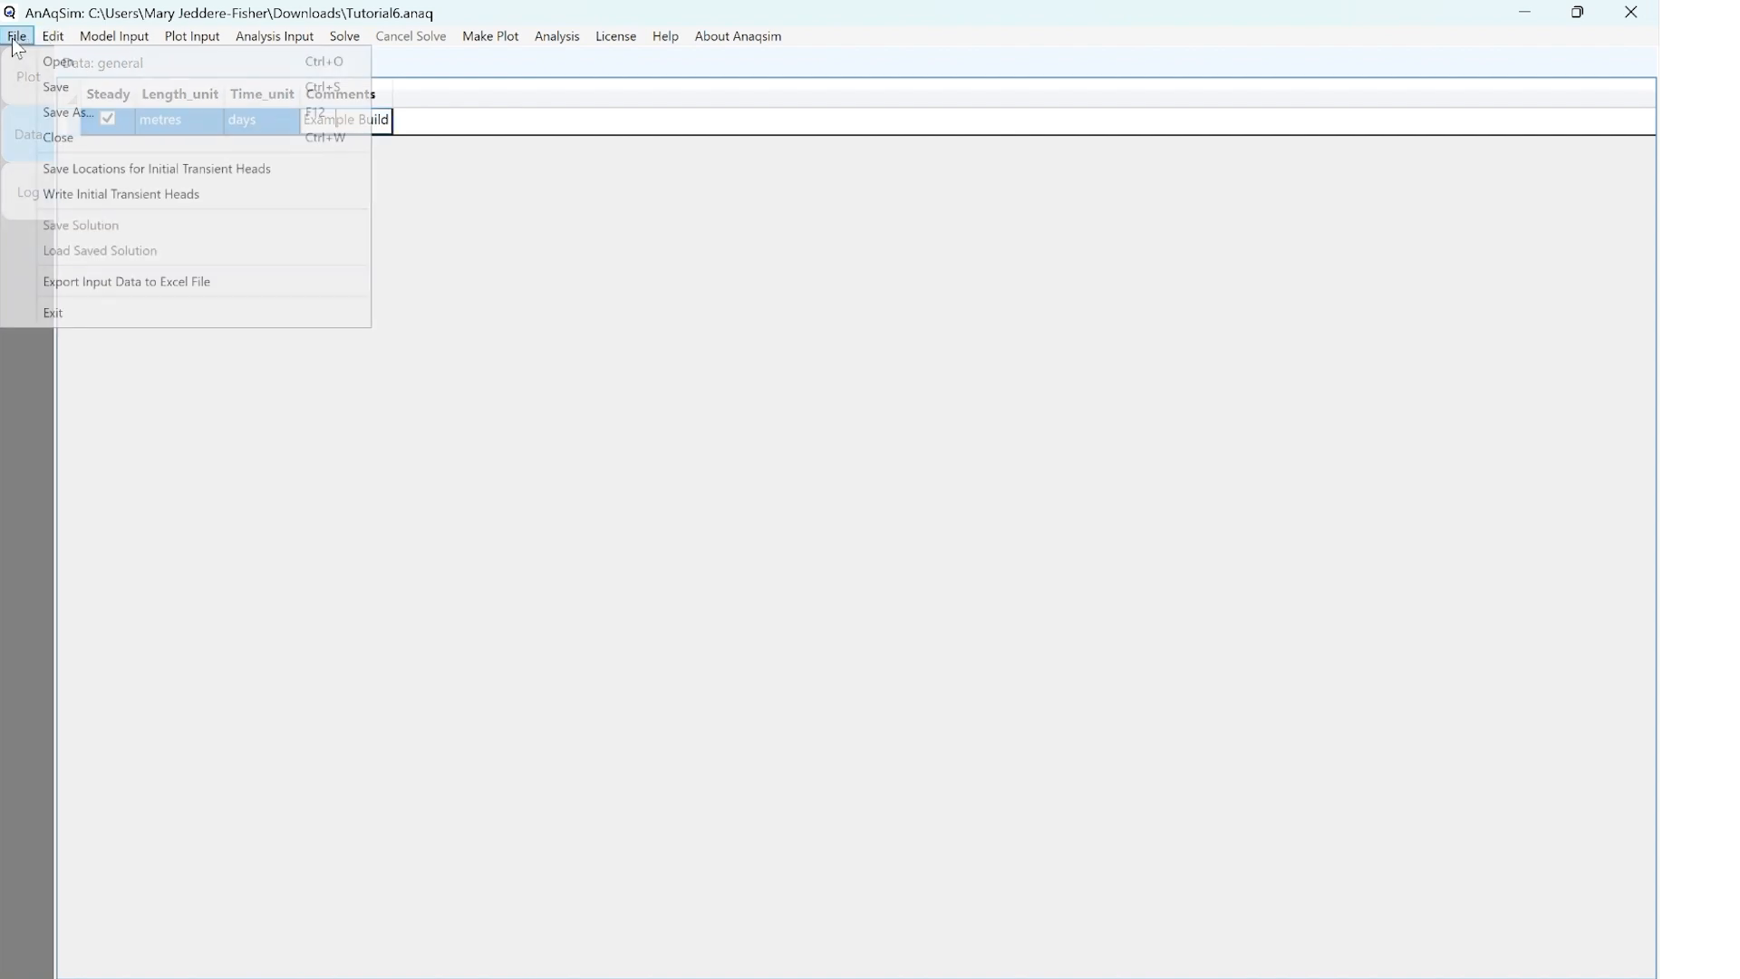
# Save the model and open its input table for confined and/or unconfined domains
pyautogui.click(28, 85)
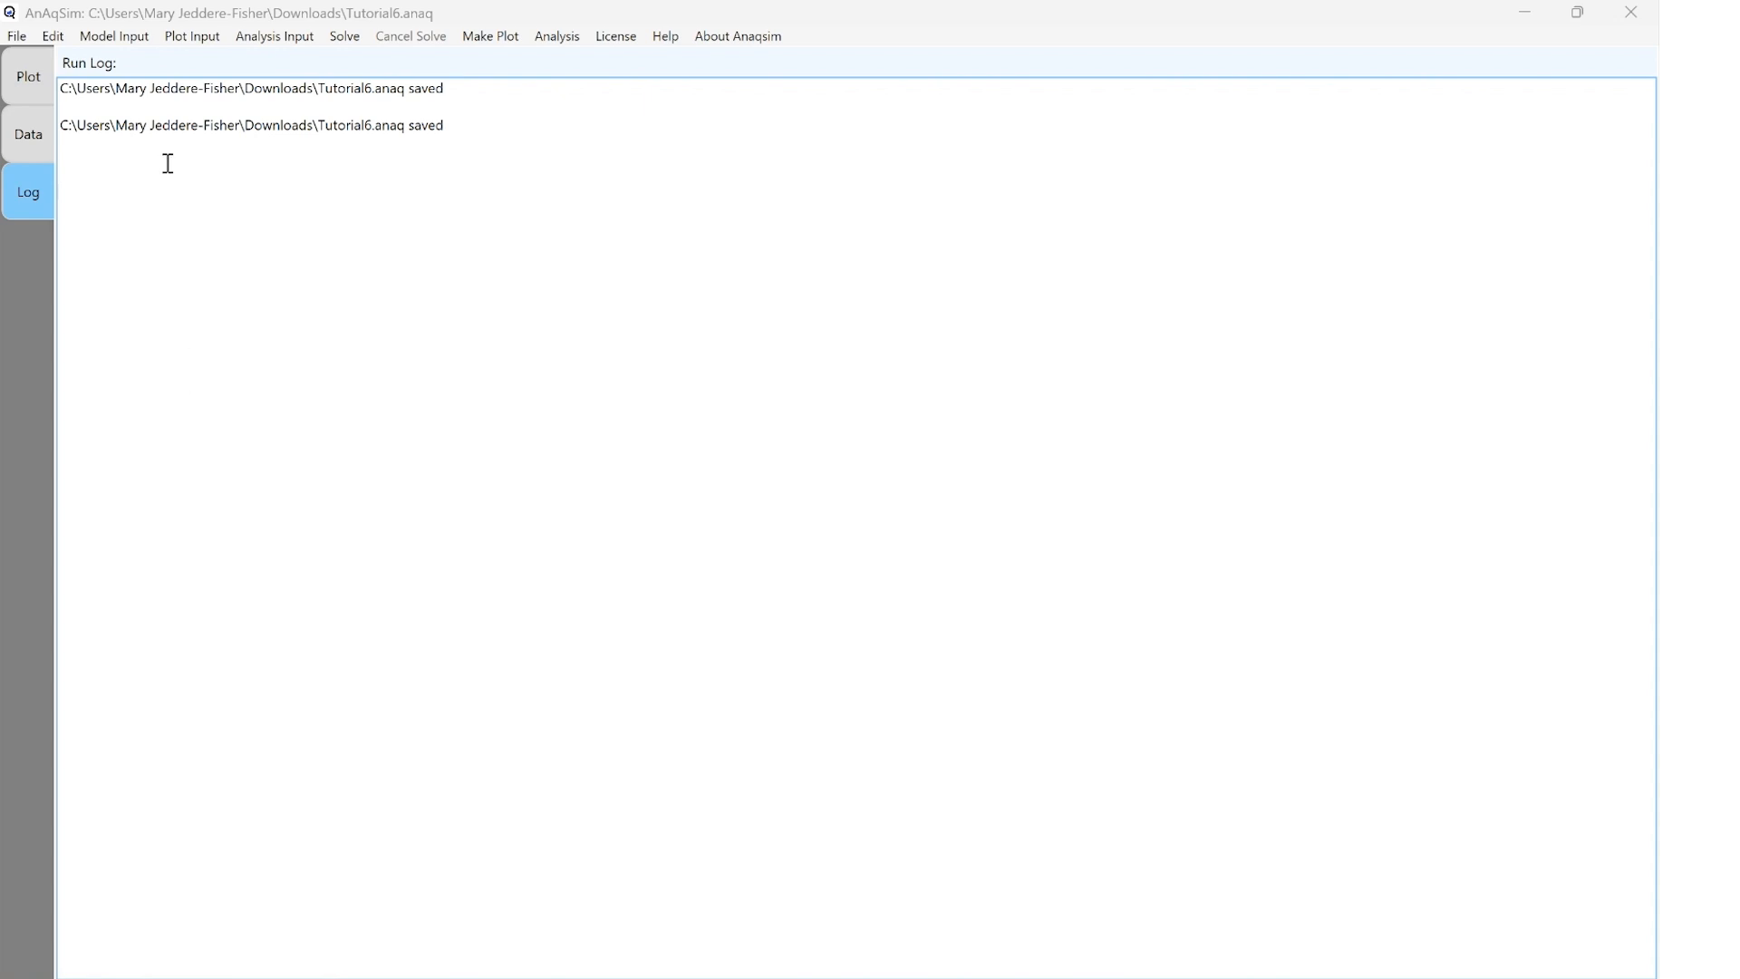
pyautogui.click(114, 36)
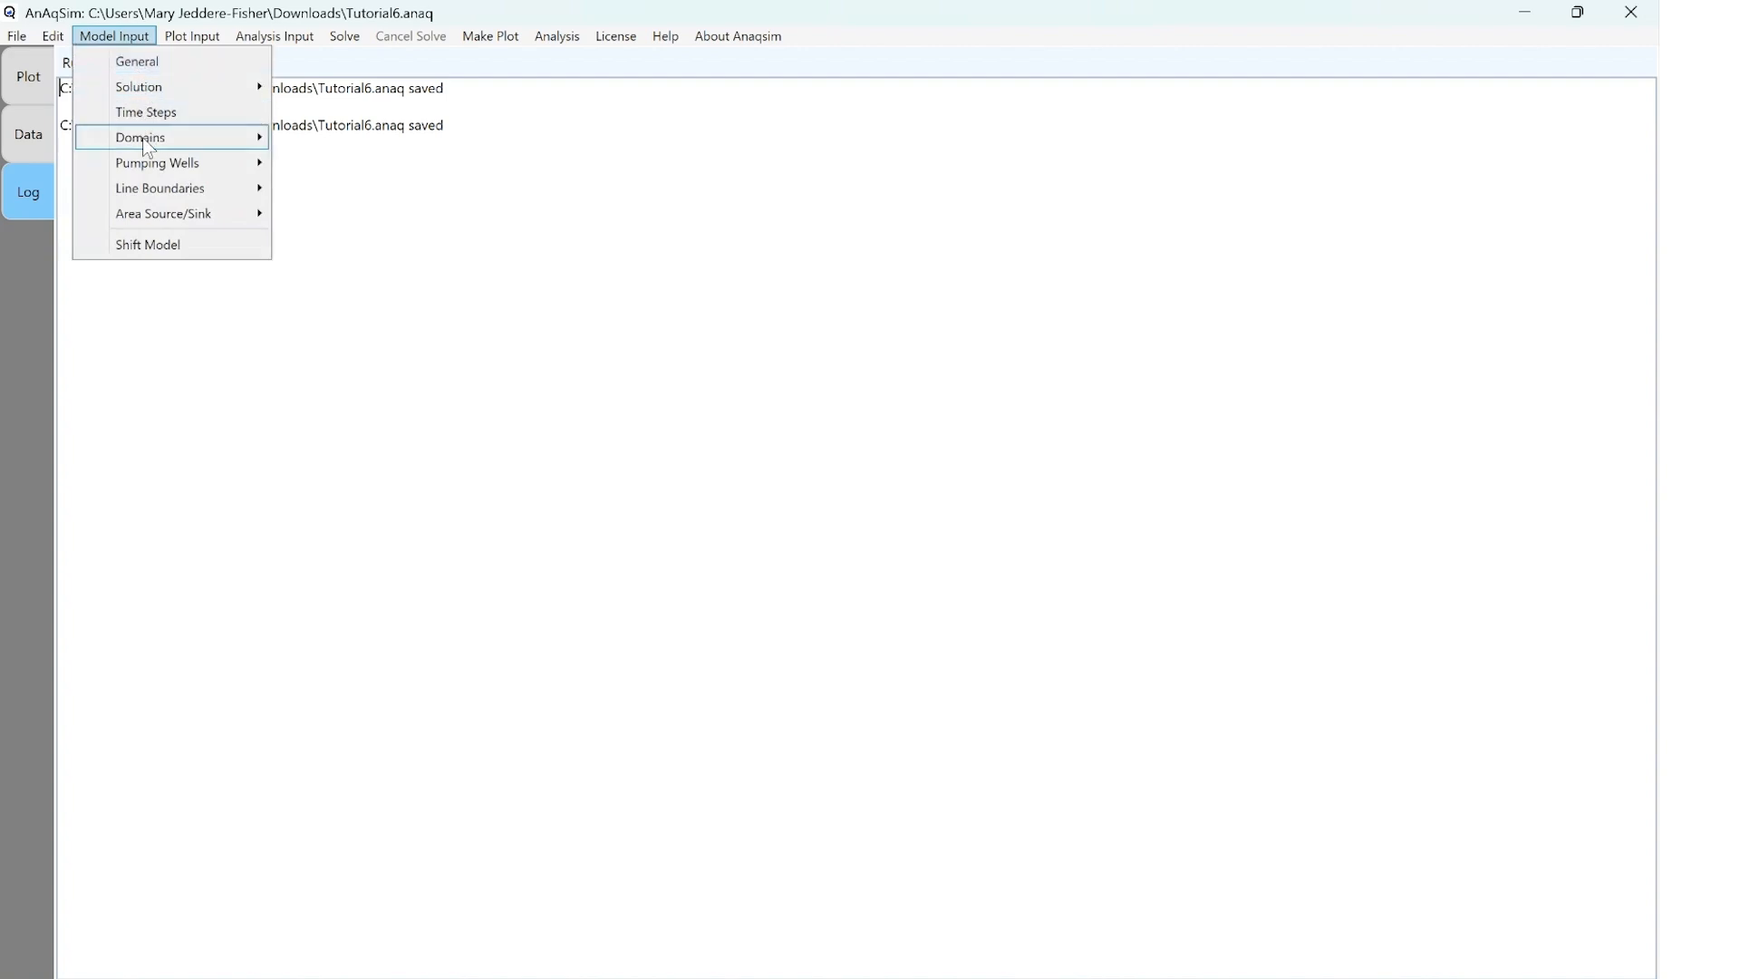
pyautogui.moveTo(144, 141)
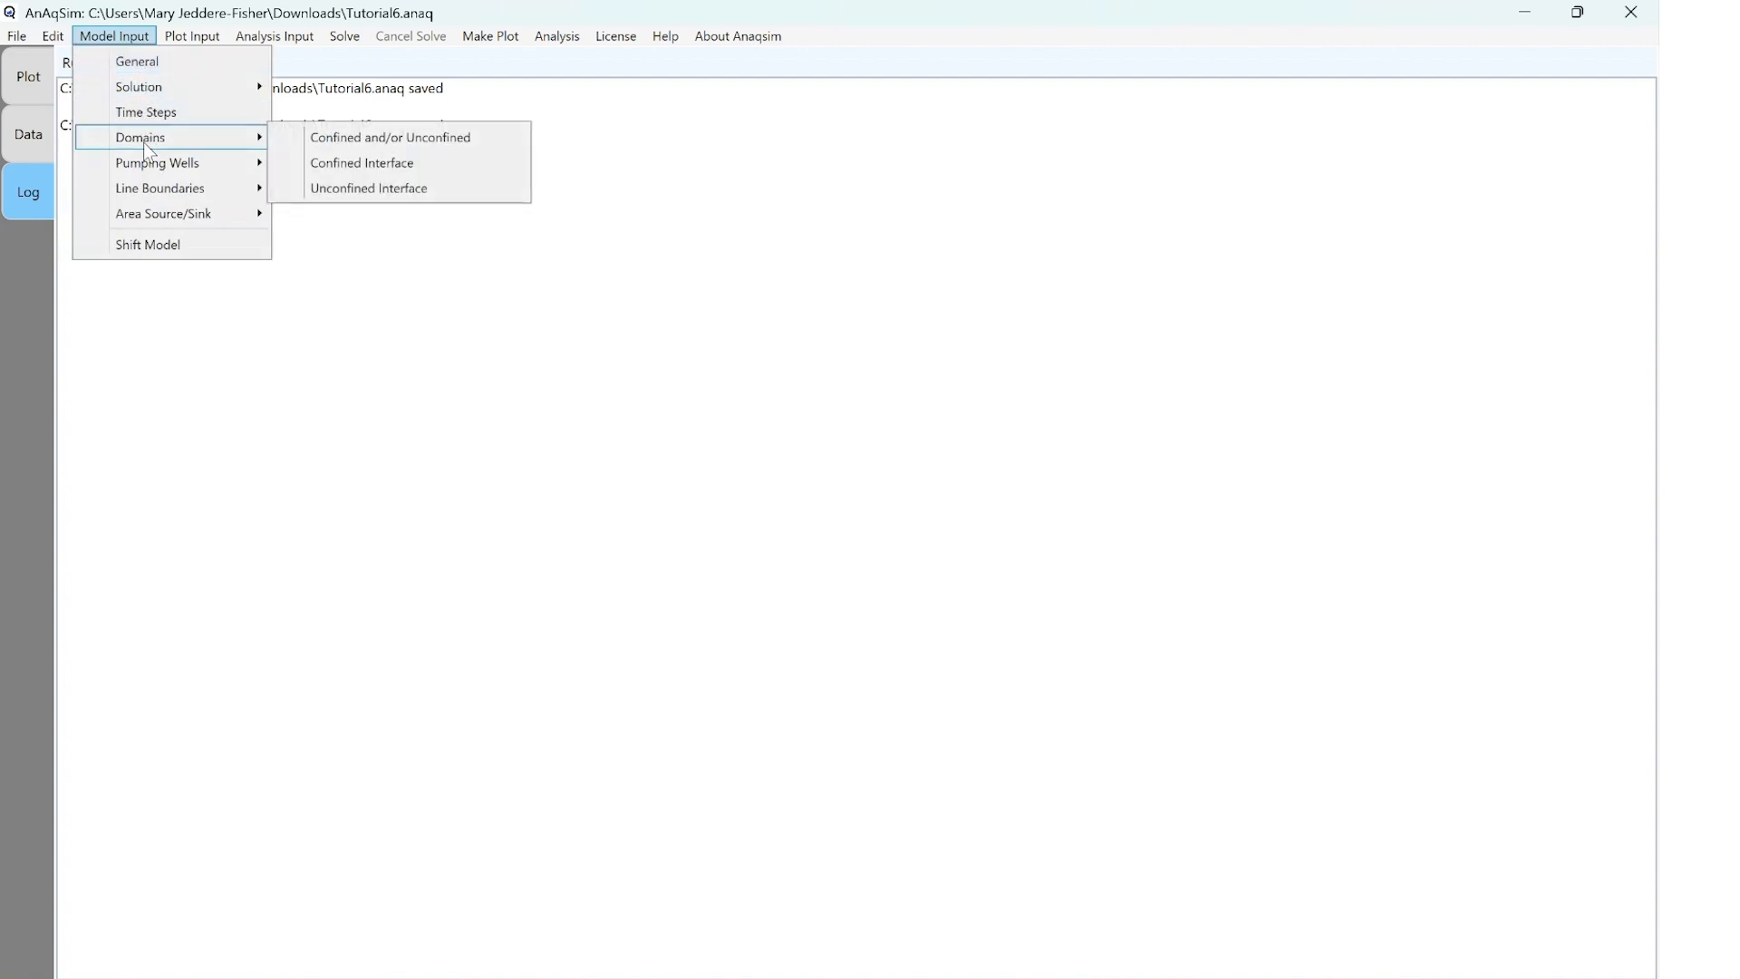
pyautogui.click(420, 143)
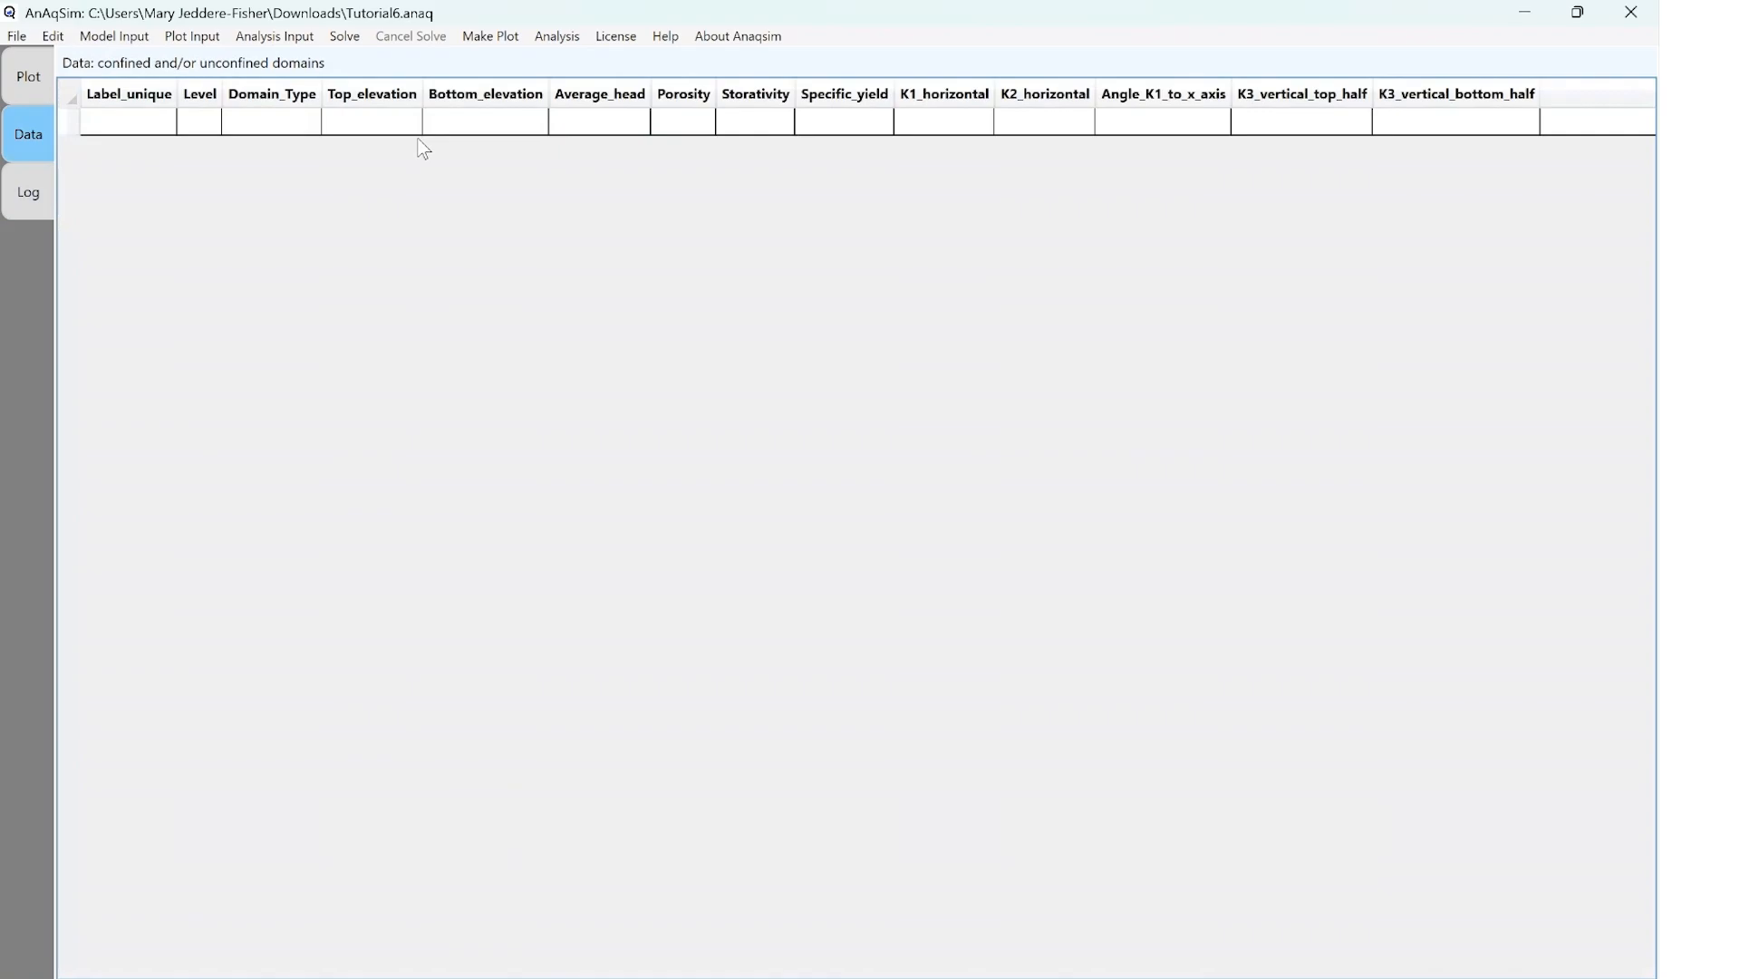
# Add a domain labelled "Outer Domain" and set its domain type to confined/unconfined
pyautogui.click(159, 127)
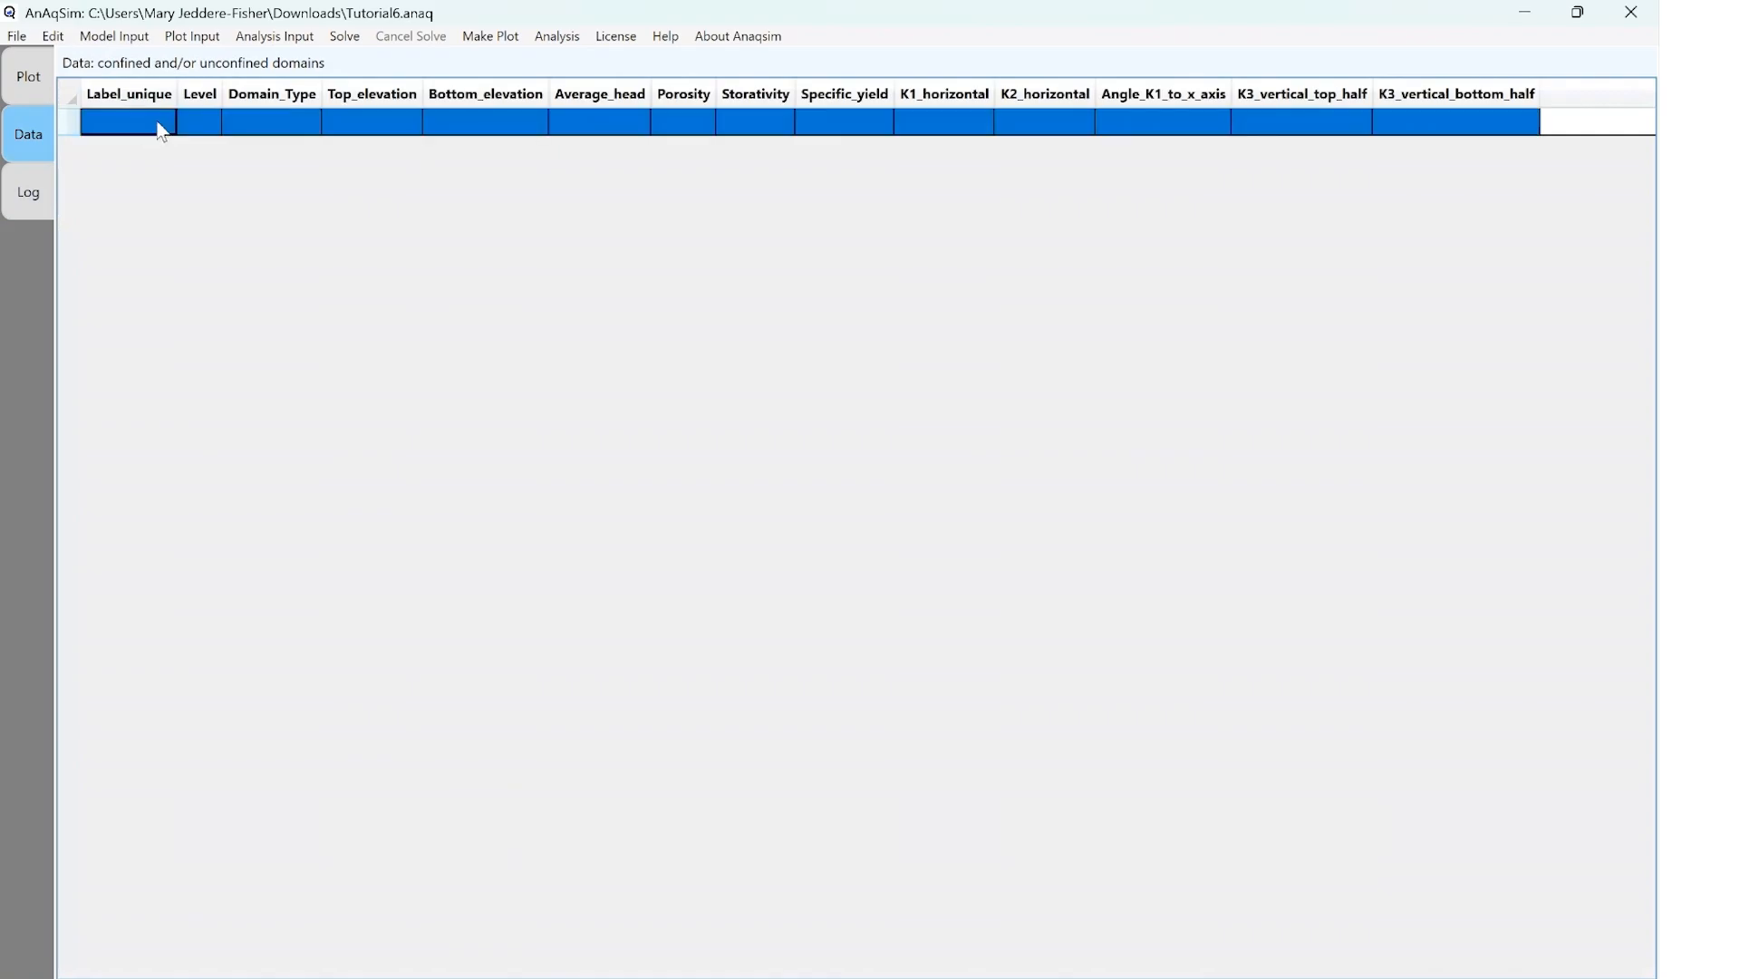
pyautogui.click(161, 125)
pyautogui.write('Outer Domain')
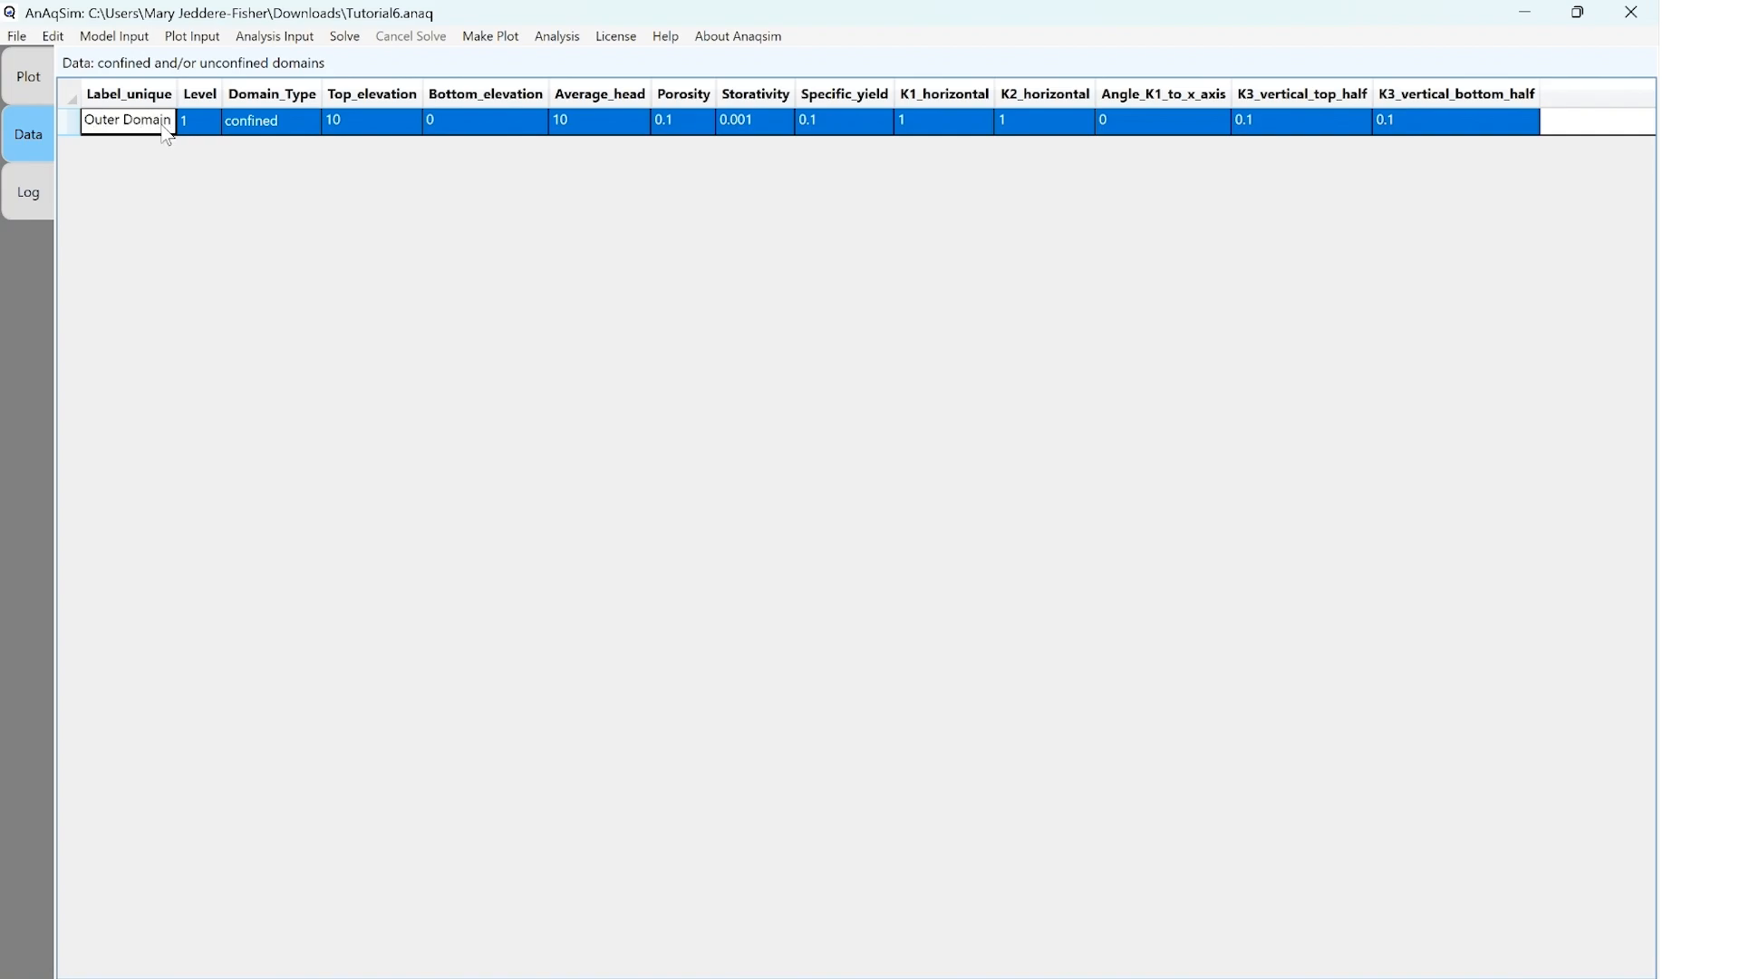
pyautogui.press('Tab')
pyautogui.click(302, 127)
pyautogui.click(308, 124)
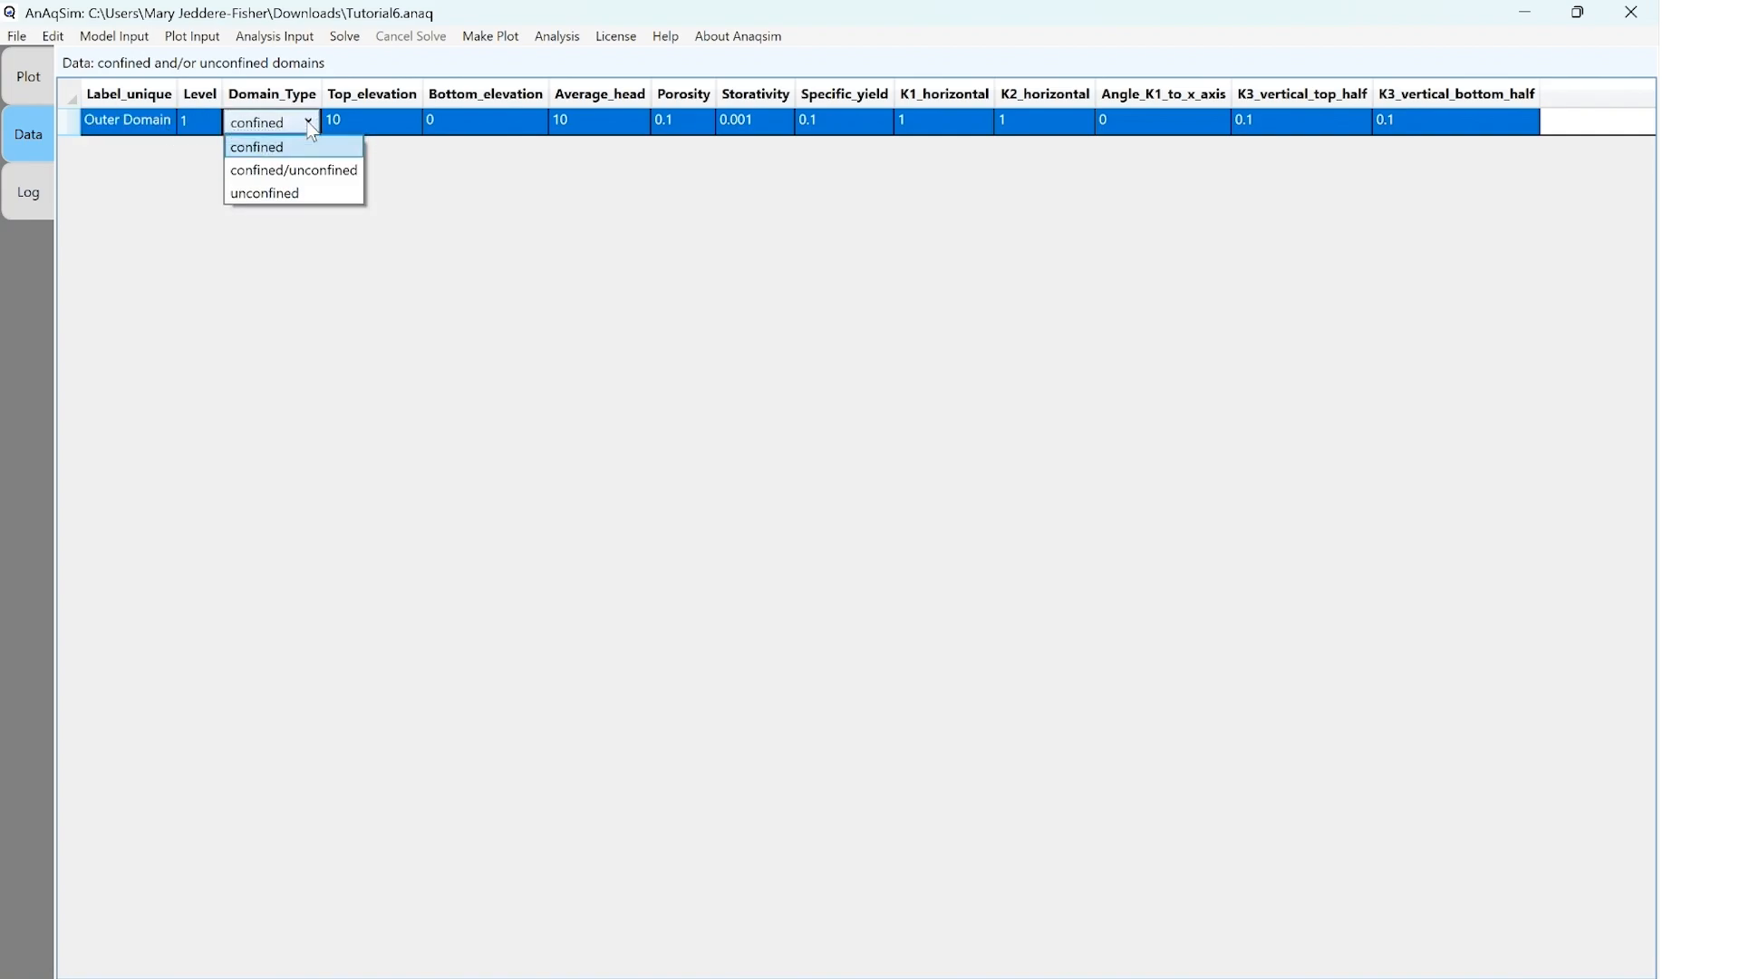
pyautogui.click(293, 172)
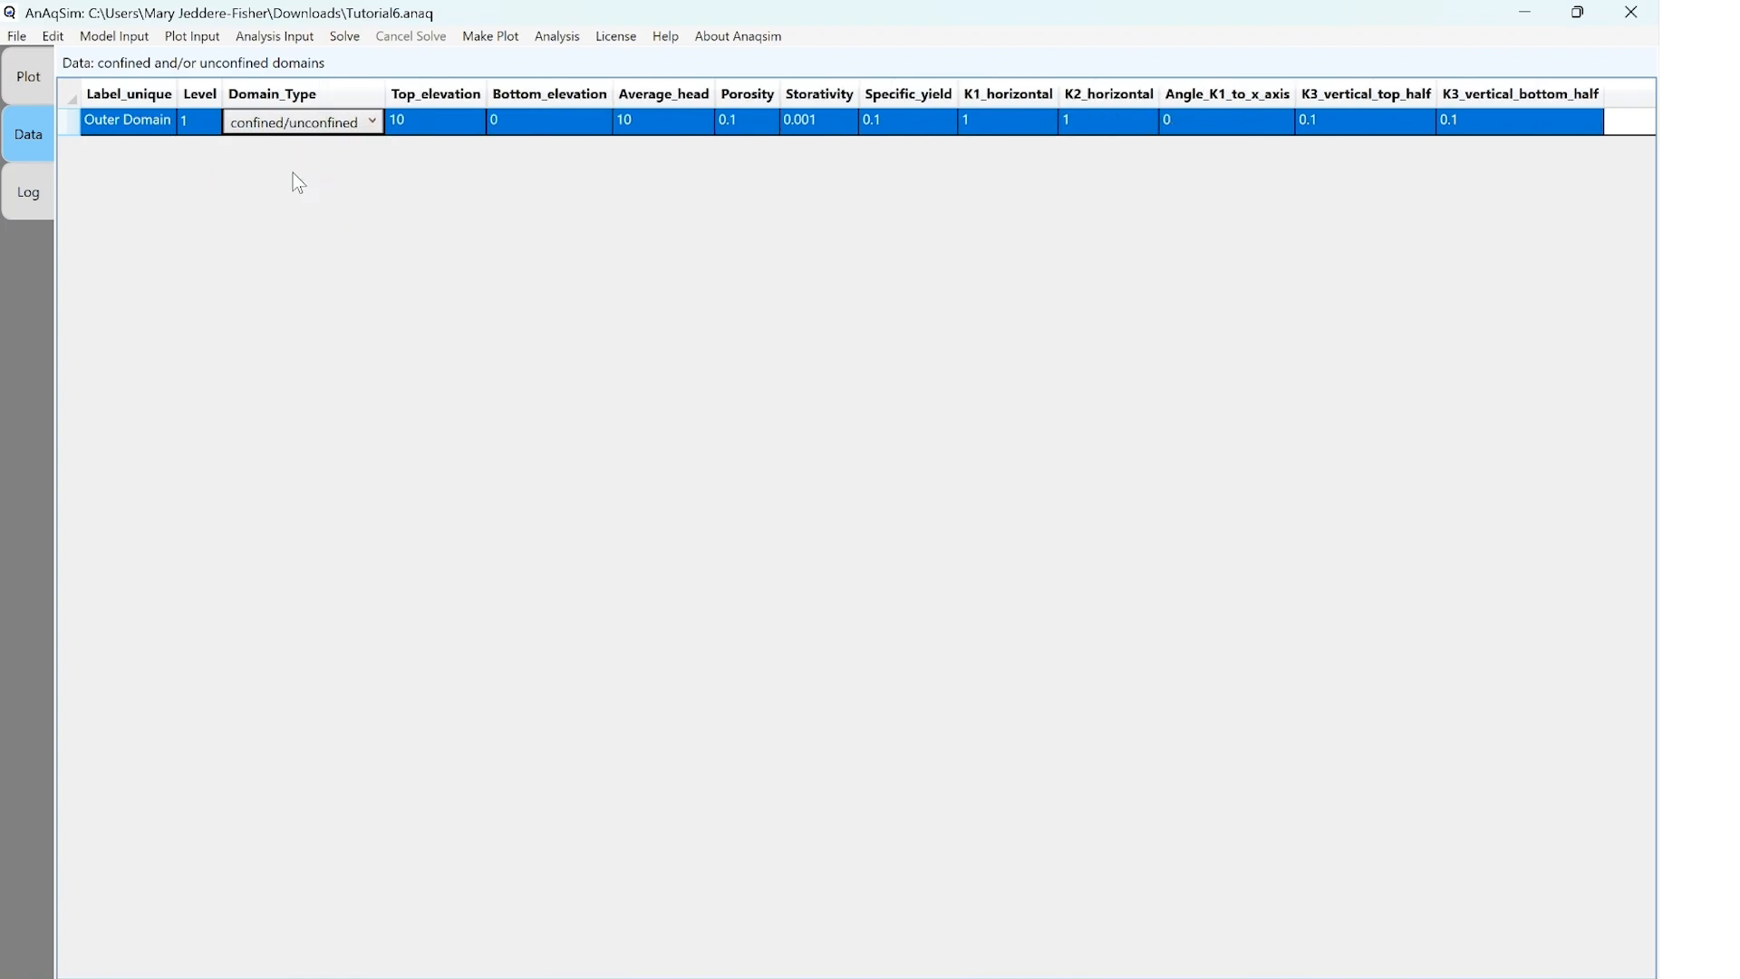
# Set Outer Domain's top elevation to 90, bottom elevation to 70 and average head to 89
pyautogui.click(431, 124)
pyautogui.click(433, 122)
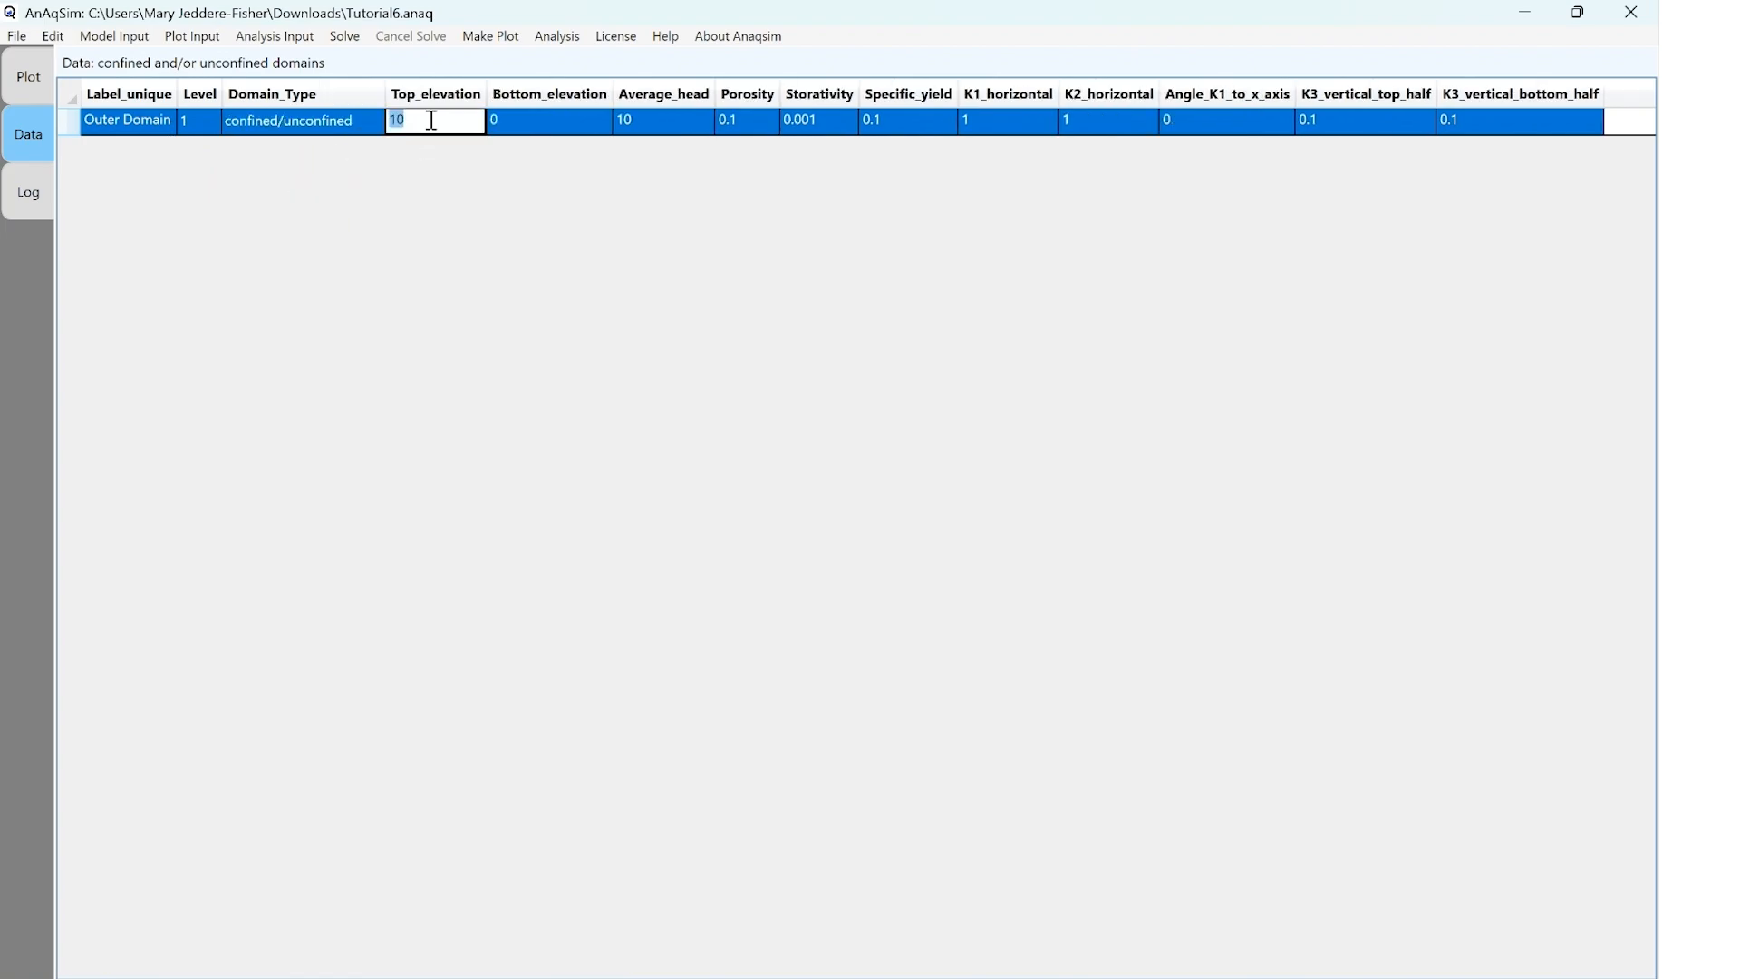
pyautogui.write('90')
pyautogui.click(535, 121)
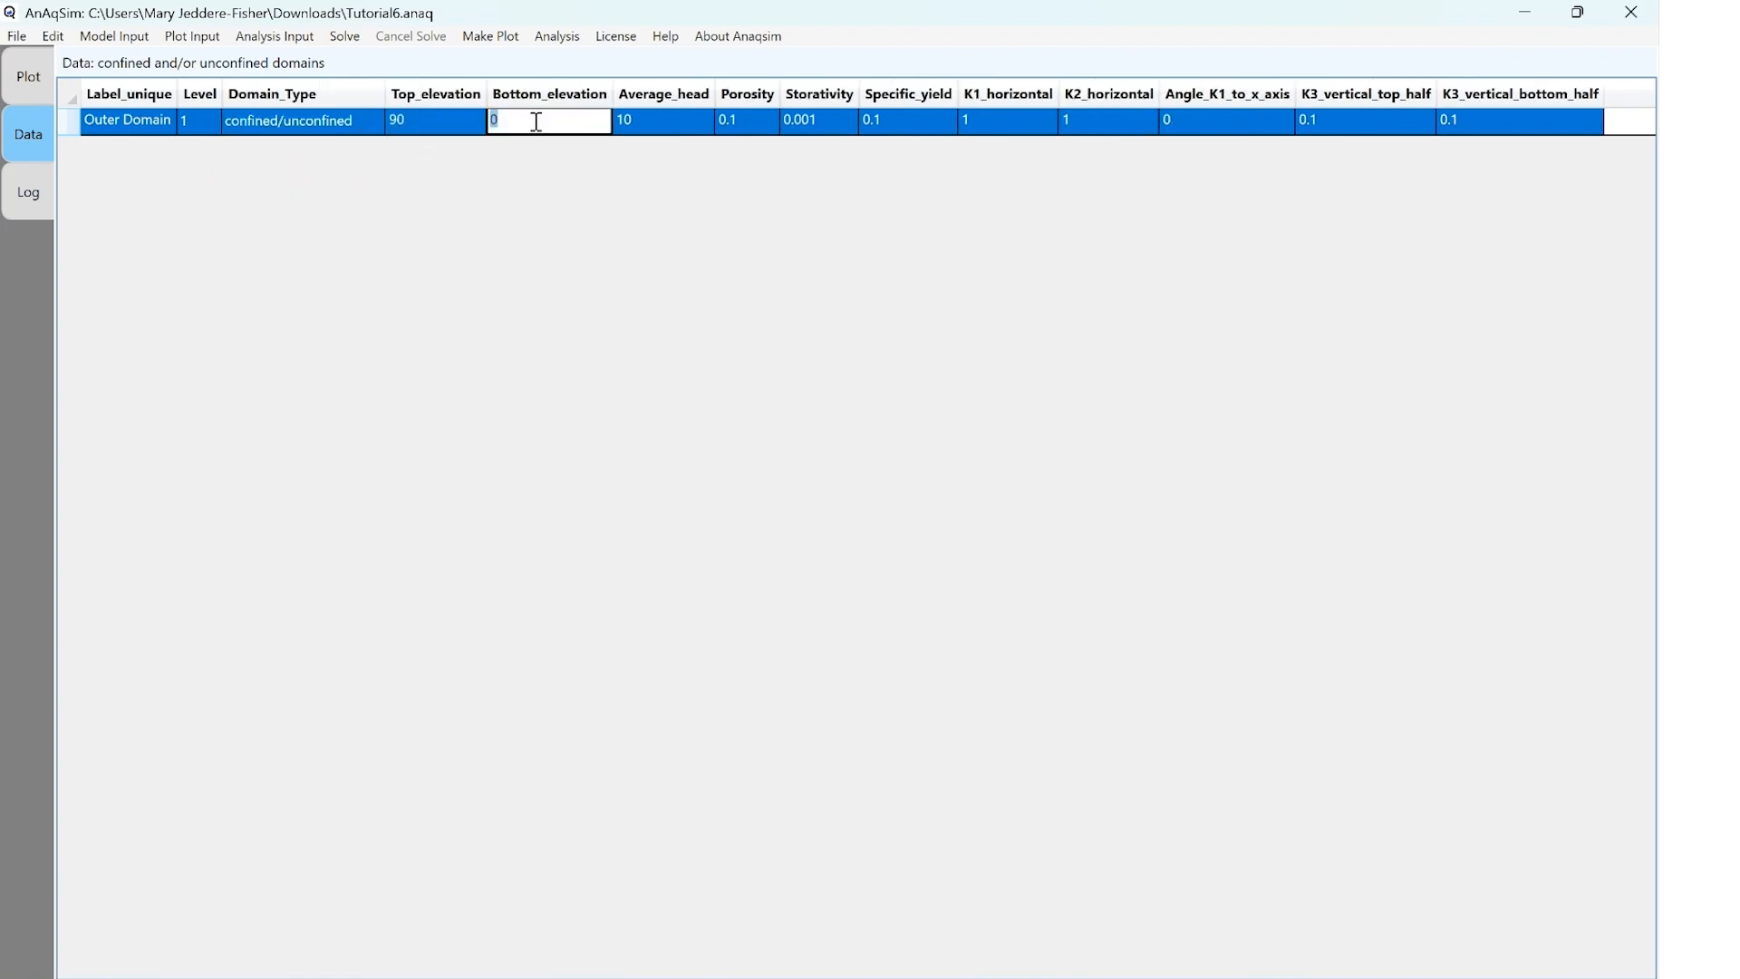
pyautogui.write('70')
pyautogui.click(686, 132)
pyautogui.write('89')
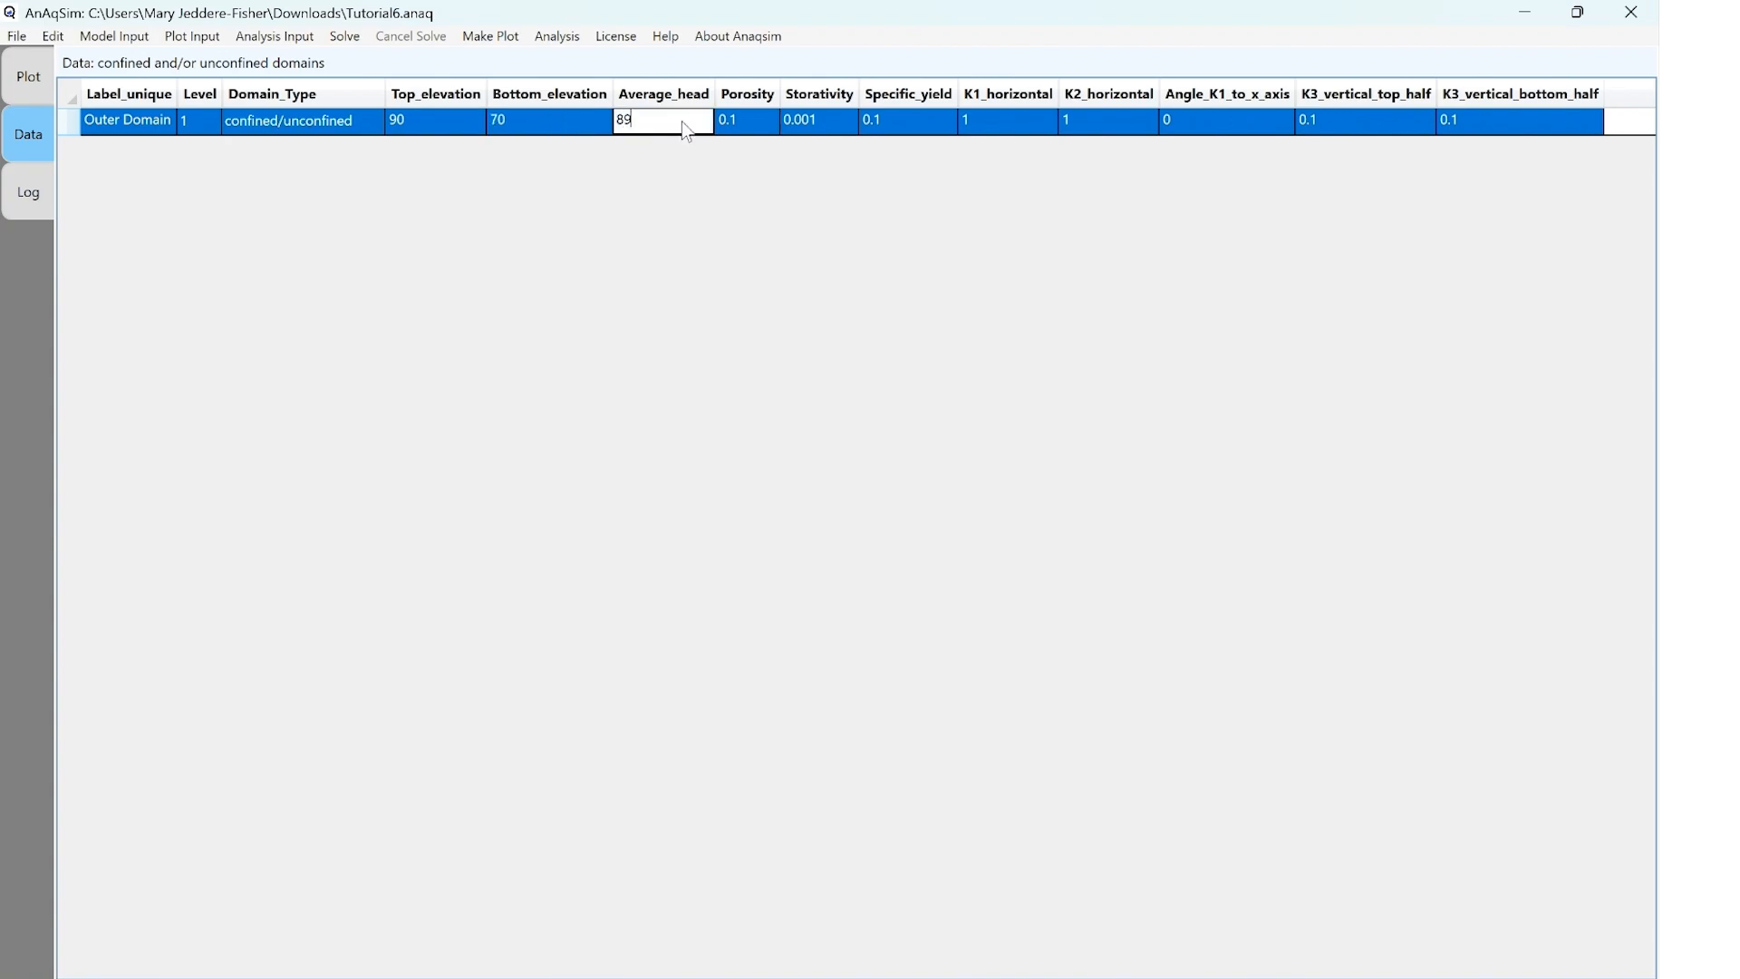
pyautogui.press('Tab')
# Set Outer Domain's porosity to 0.3 and specific yield to 0.2
pyautogui.write('0.3')
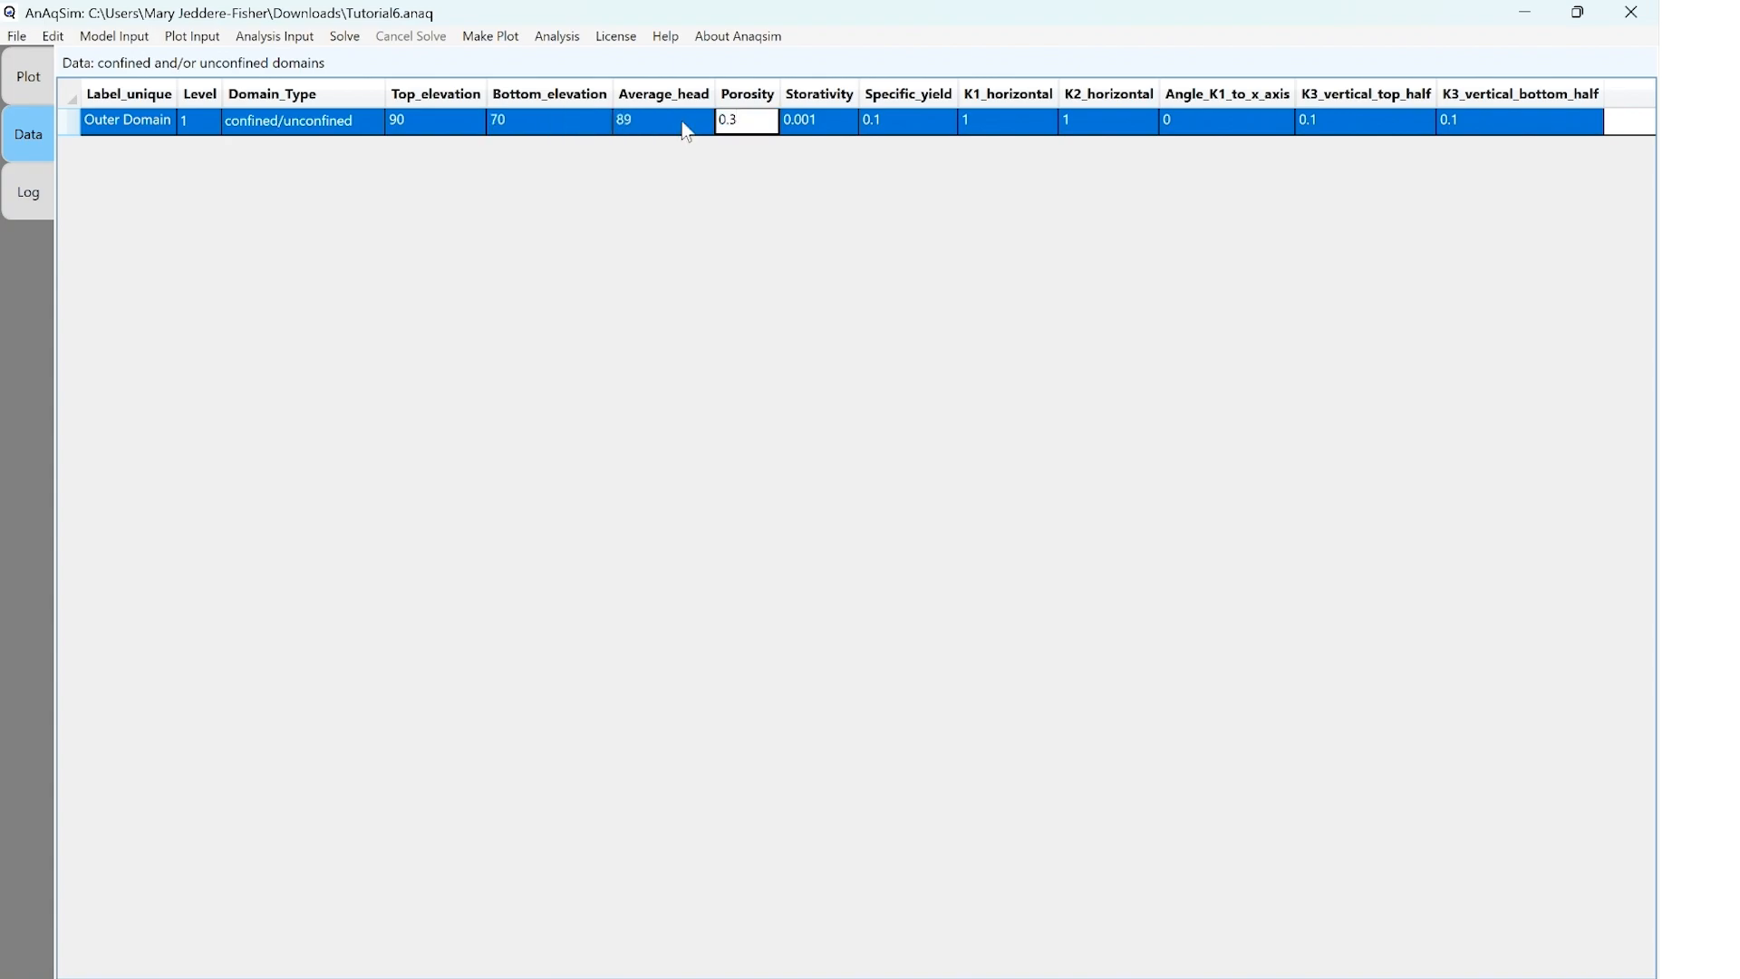
pyautogui.press('Tab')
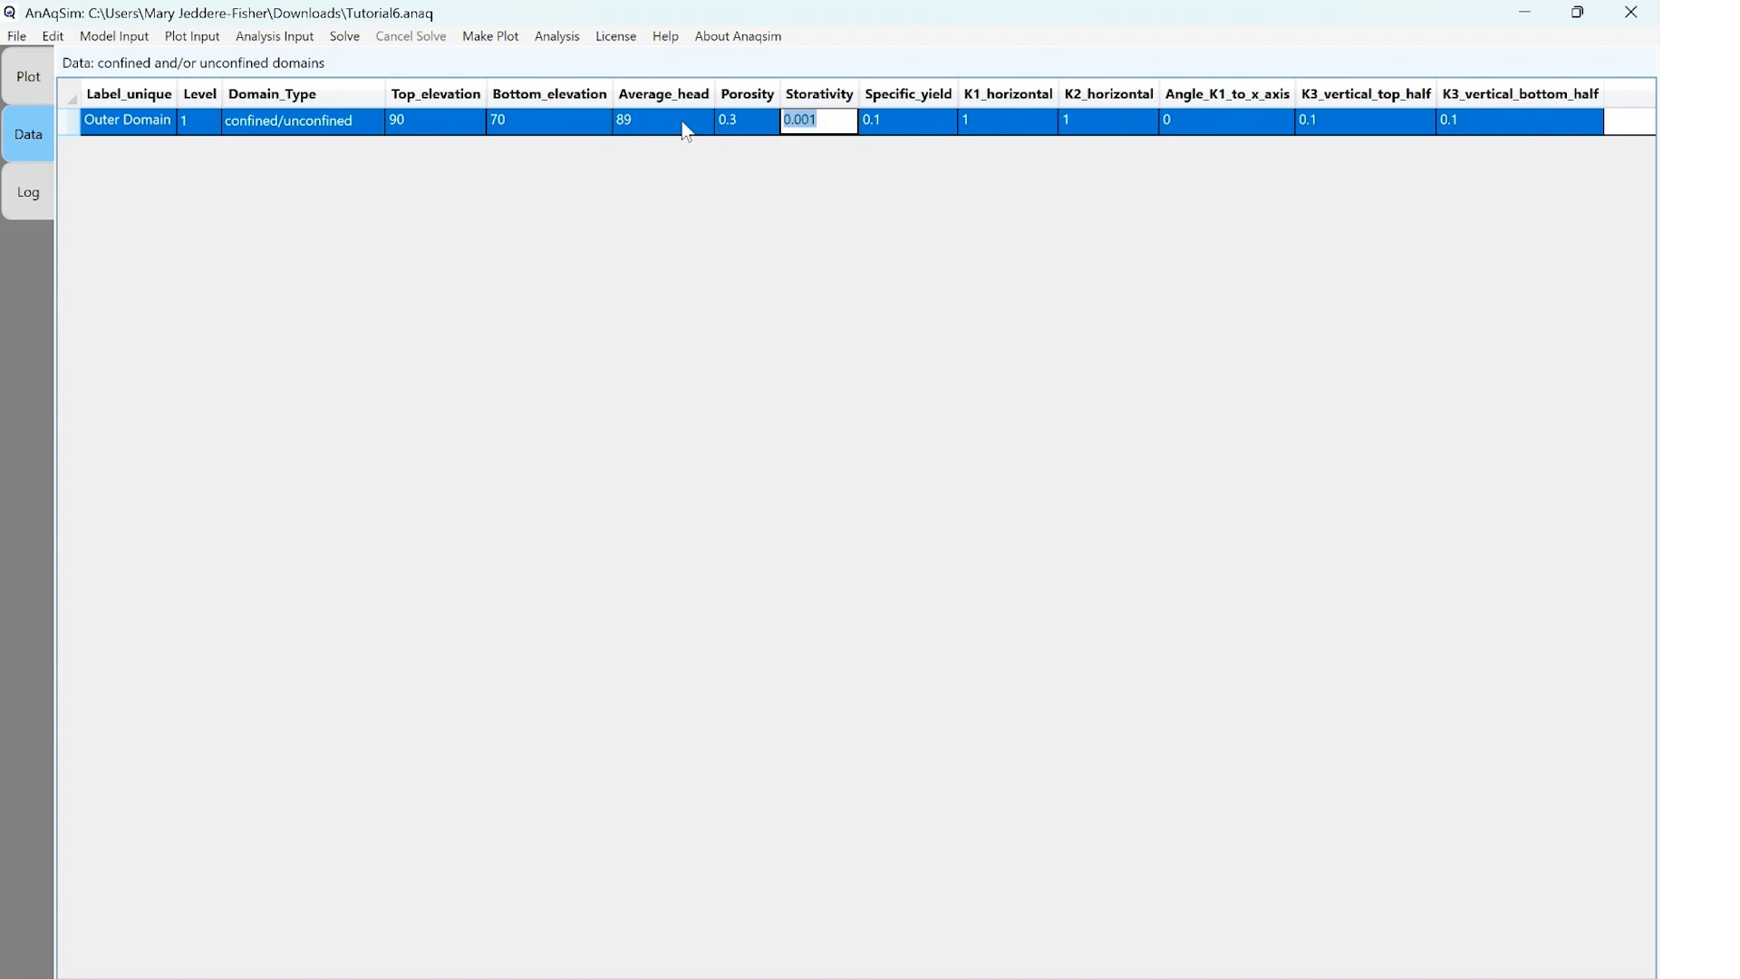
pyautogui.press('Tab')
pyautogui.write('0.2')
pyautogui.press('Tab')
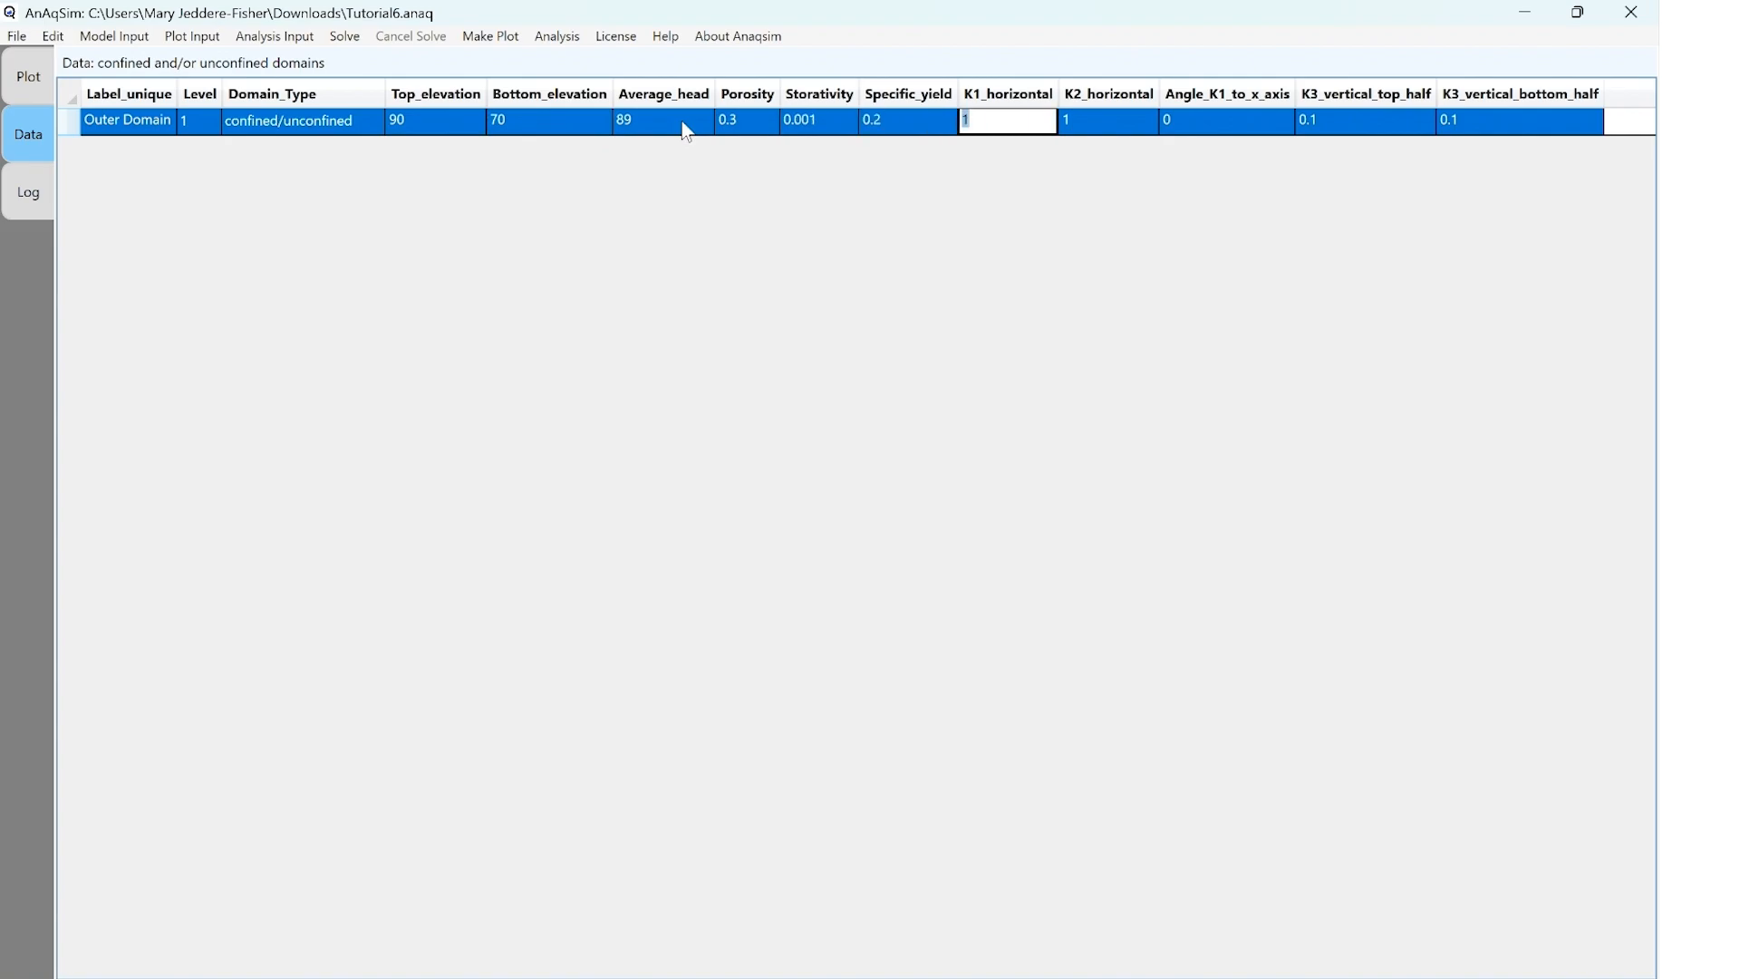
# Set Outer Domain's horizontal conductivities to 8 for K1 and =K1 for K2
pyautogui.write('8')
pyautogui.press('Tab')
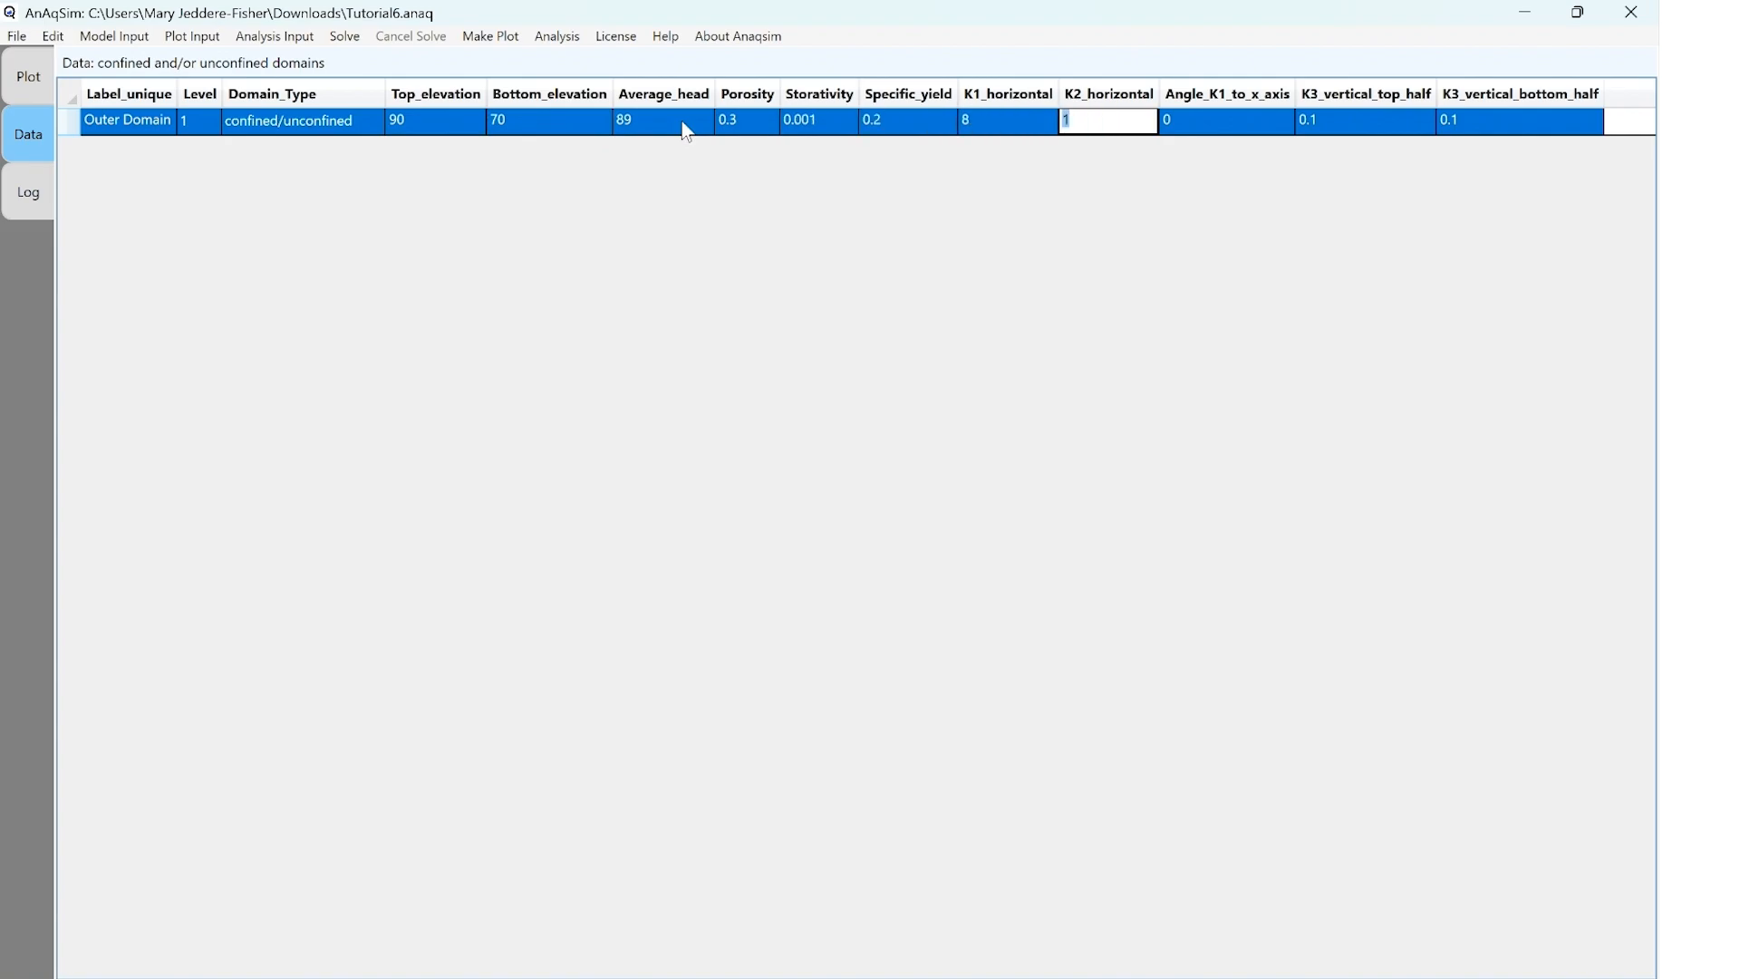
pyautogui.write('=K1')
pyautogui.press('Tab')
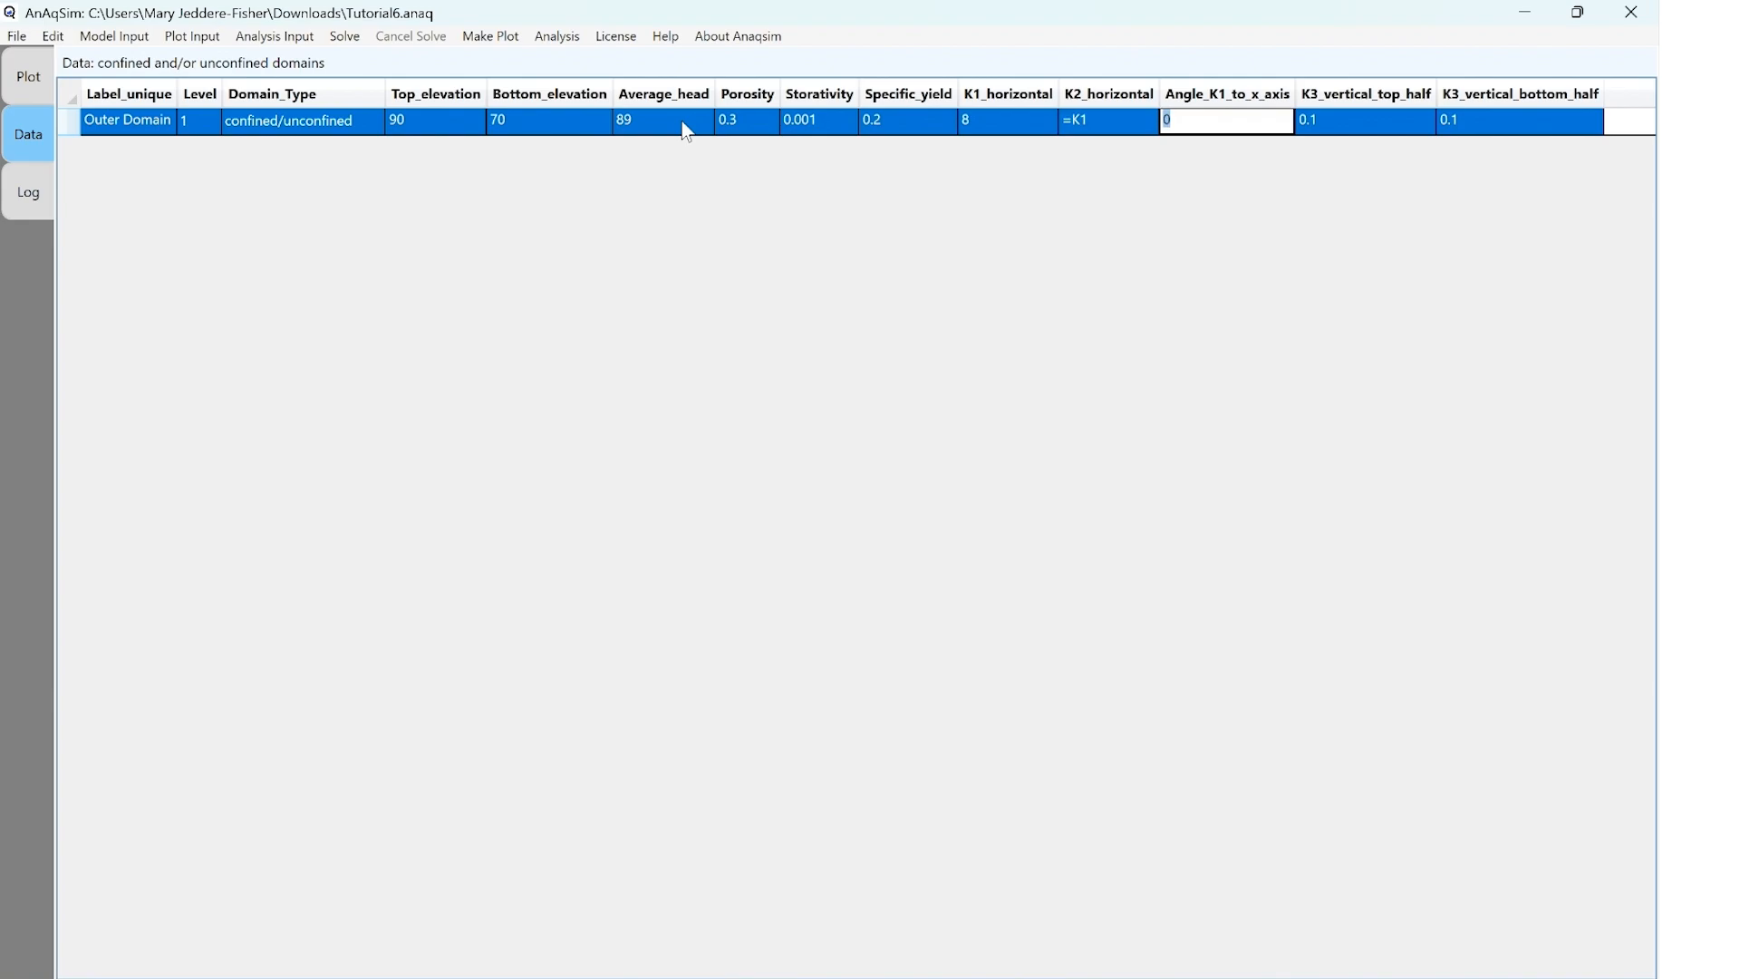
# Set Outer Domain's vertical K3 to =K1*0.1 for both the top half and the bottom half
pyautogui.press('Tab')
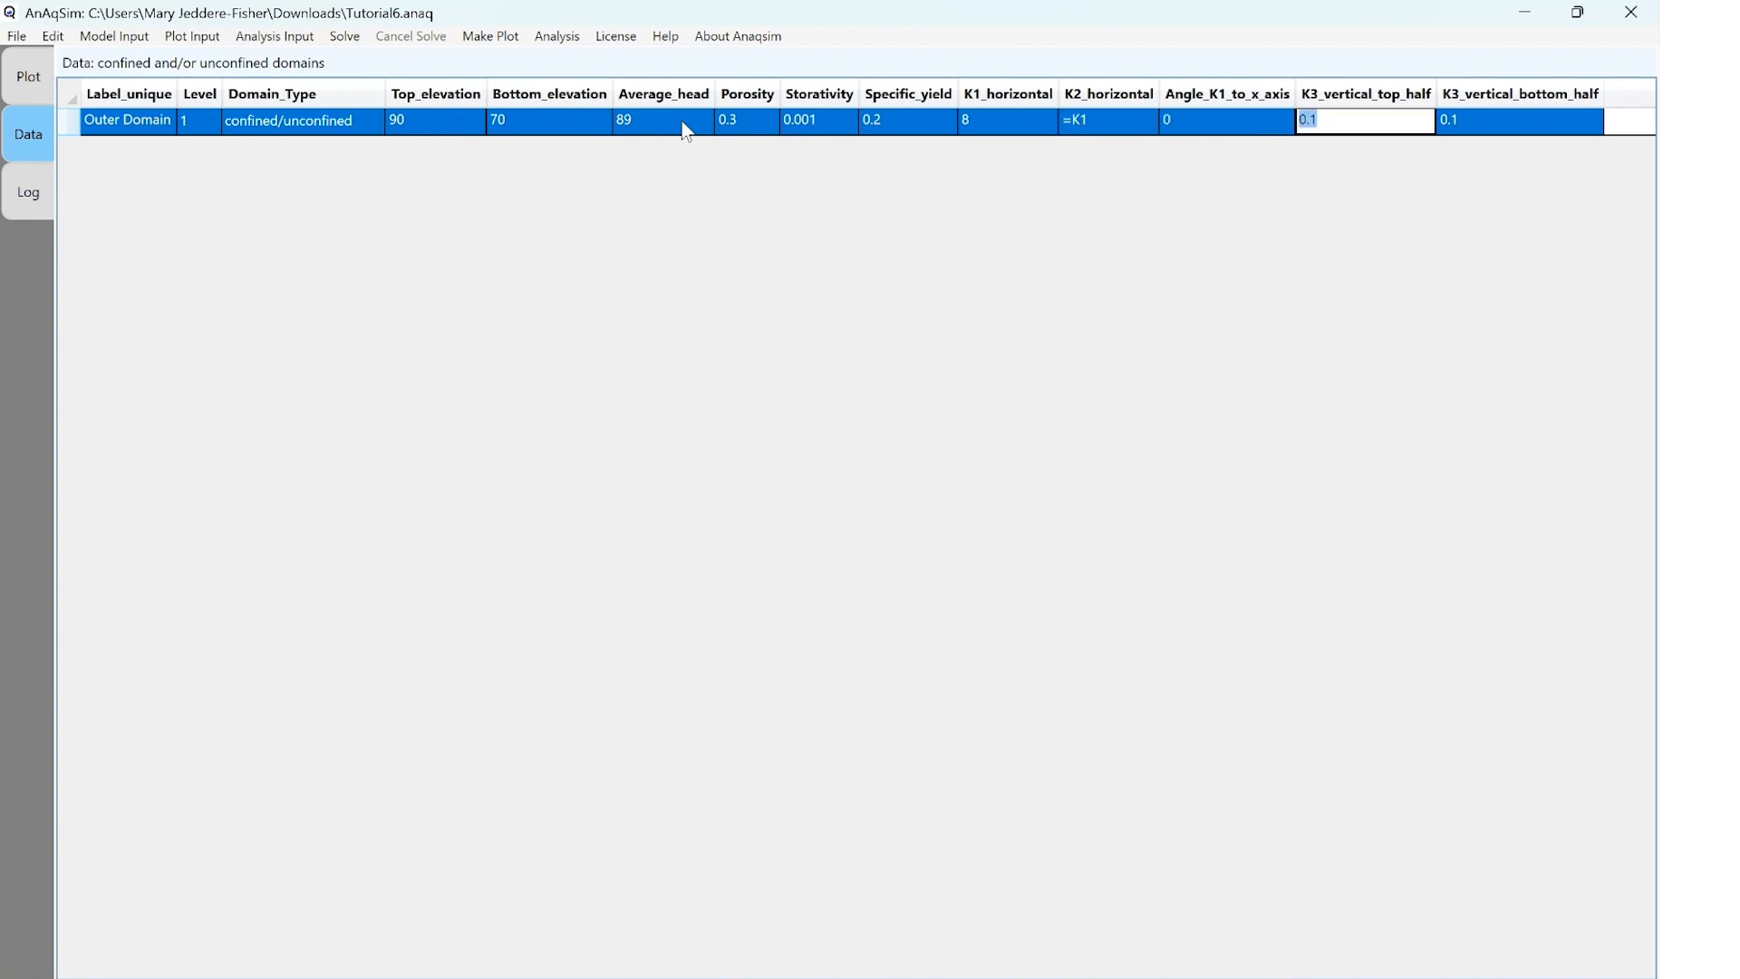
pyautogui.write('=K1*0.1')
pyautogui.press('Tab')
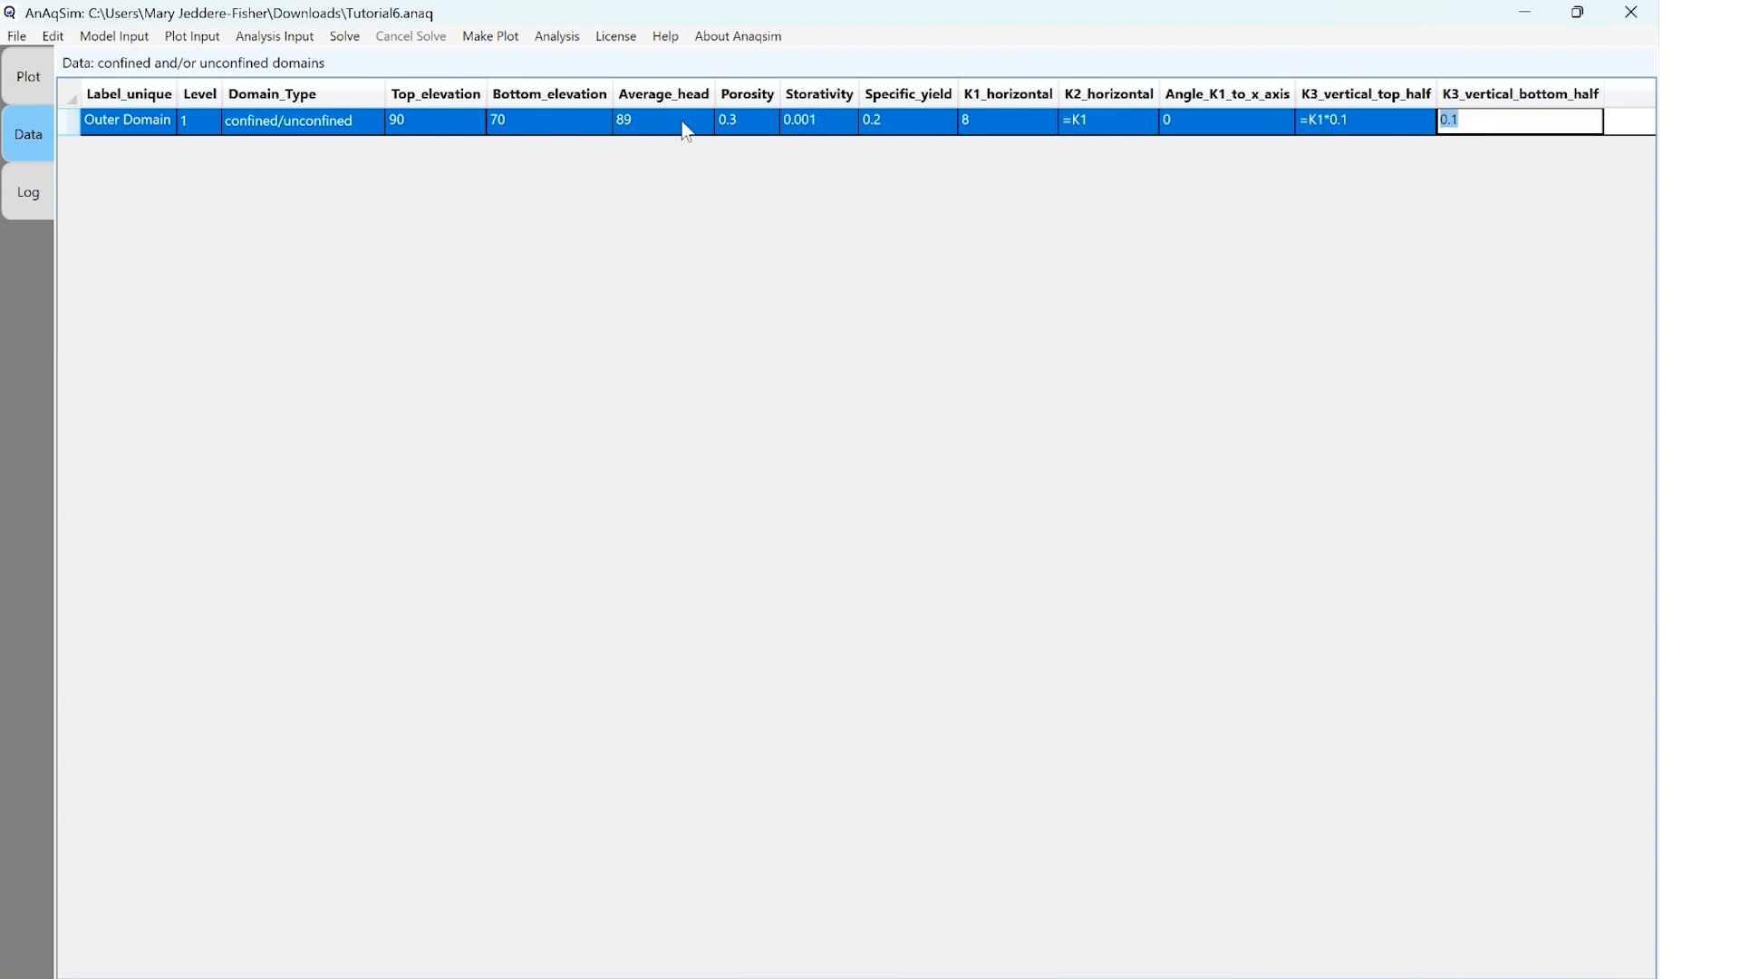
pyautogui.write('=K1*0.2')
pyautogui.press('Tab')
pyautogui.press('Tab')
pyautogui.click(1509, 122)
pyautogui.press('BackSpace')
pyautogui.write('1')
pyautogui.press('Return')
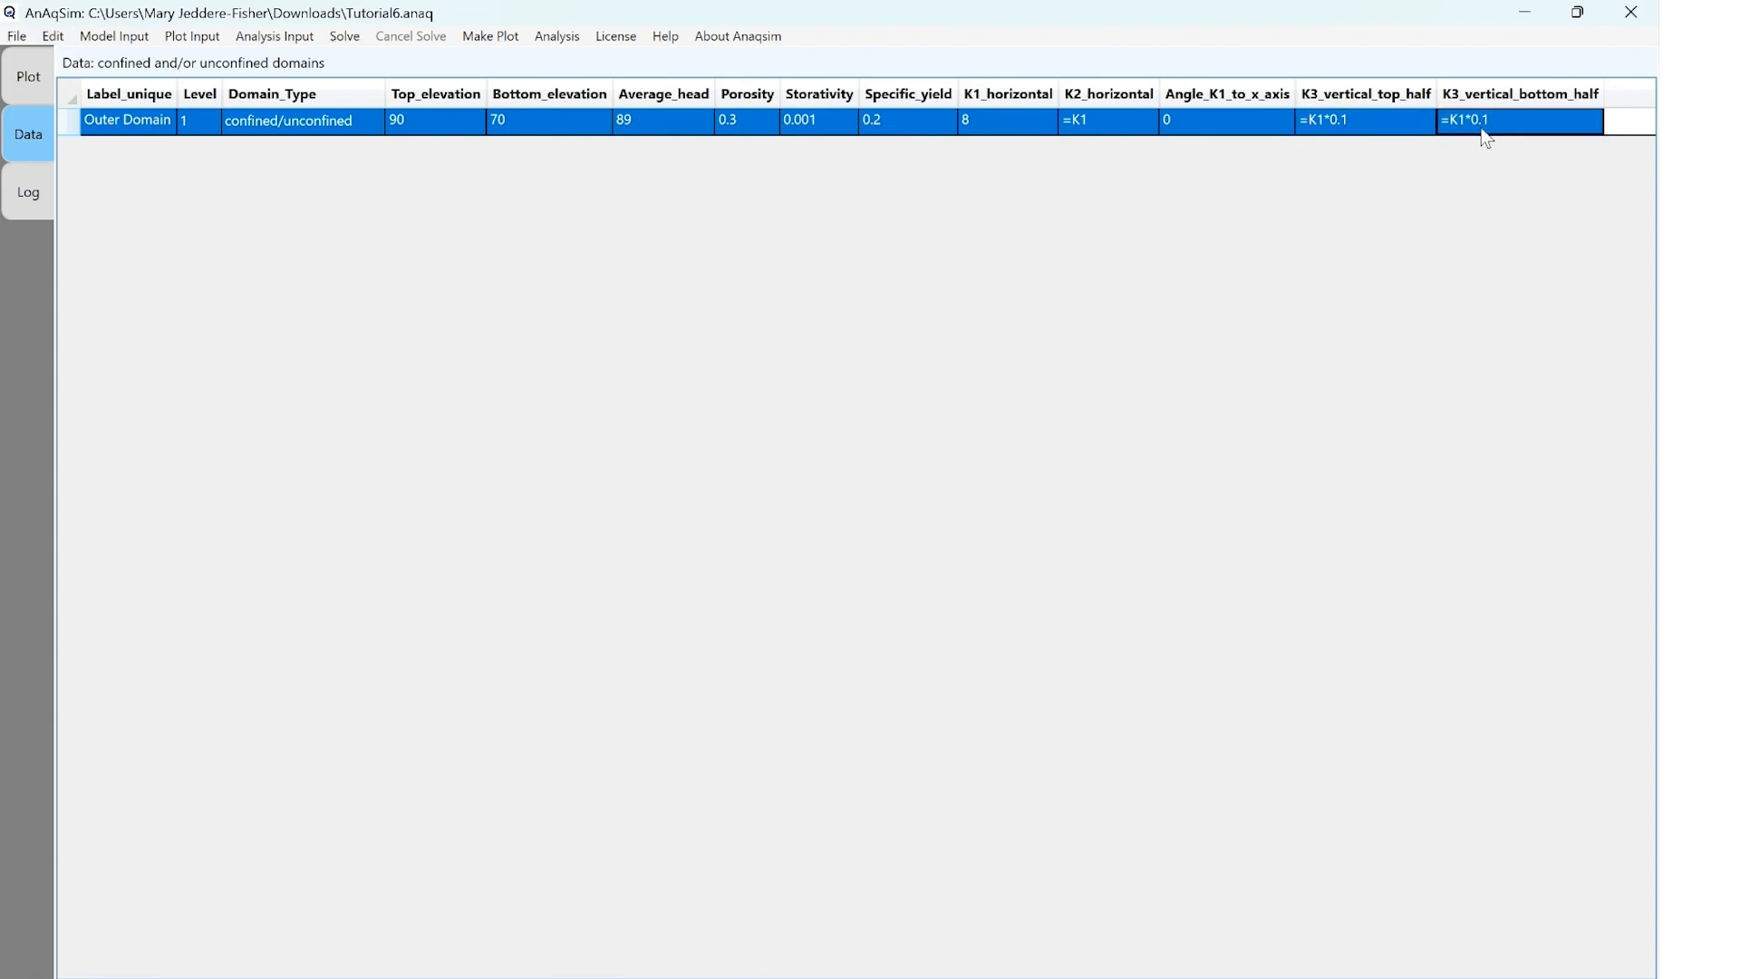
# Add a second domain row labelled "Site Domain Upper" with the unconfined domain type
pyautogui.rightClick(1481, 127)
pyautogui.click(1493, 127)
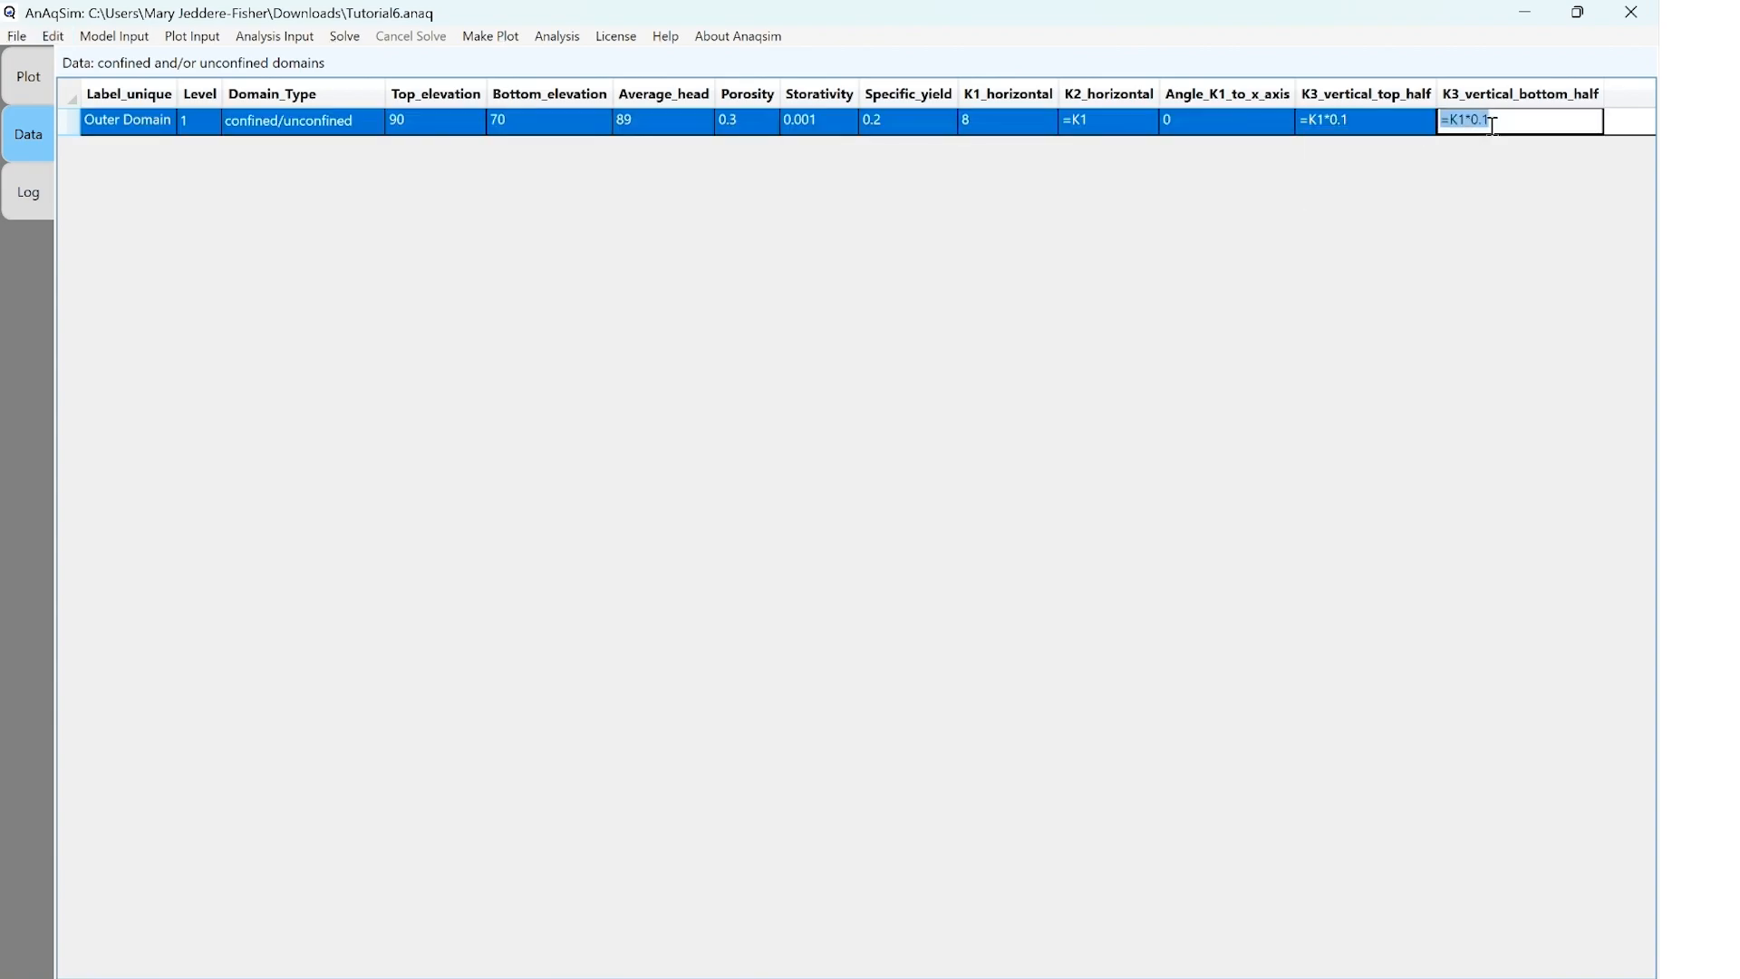
pyautogui.click(1505, 122)
pyautogui.press('Return')
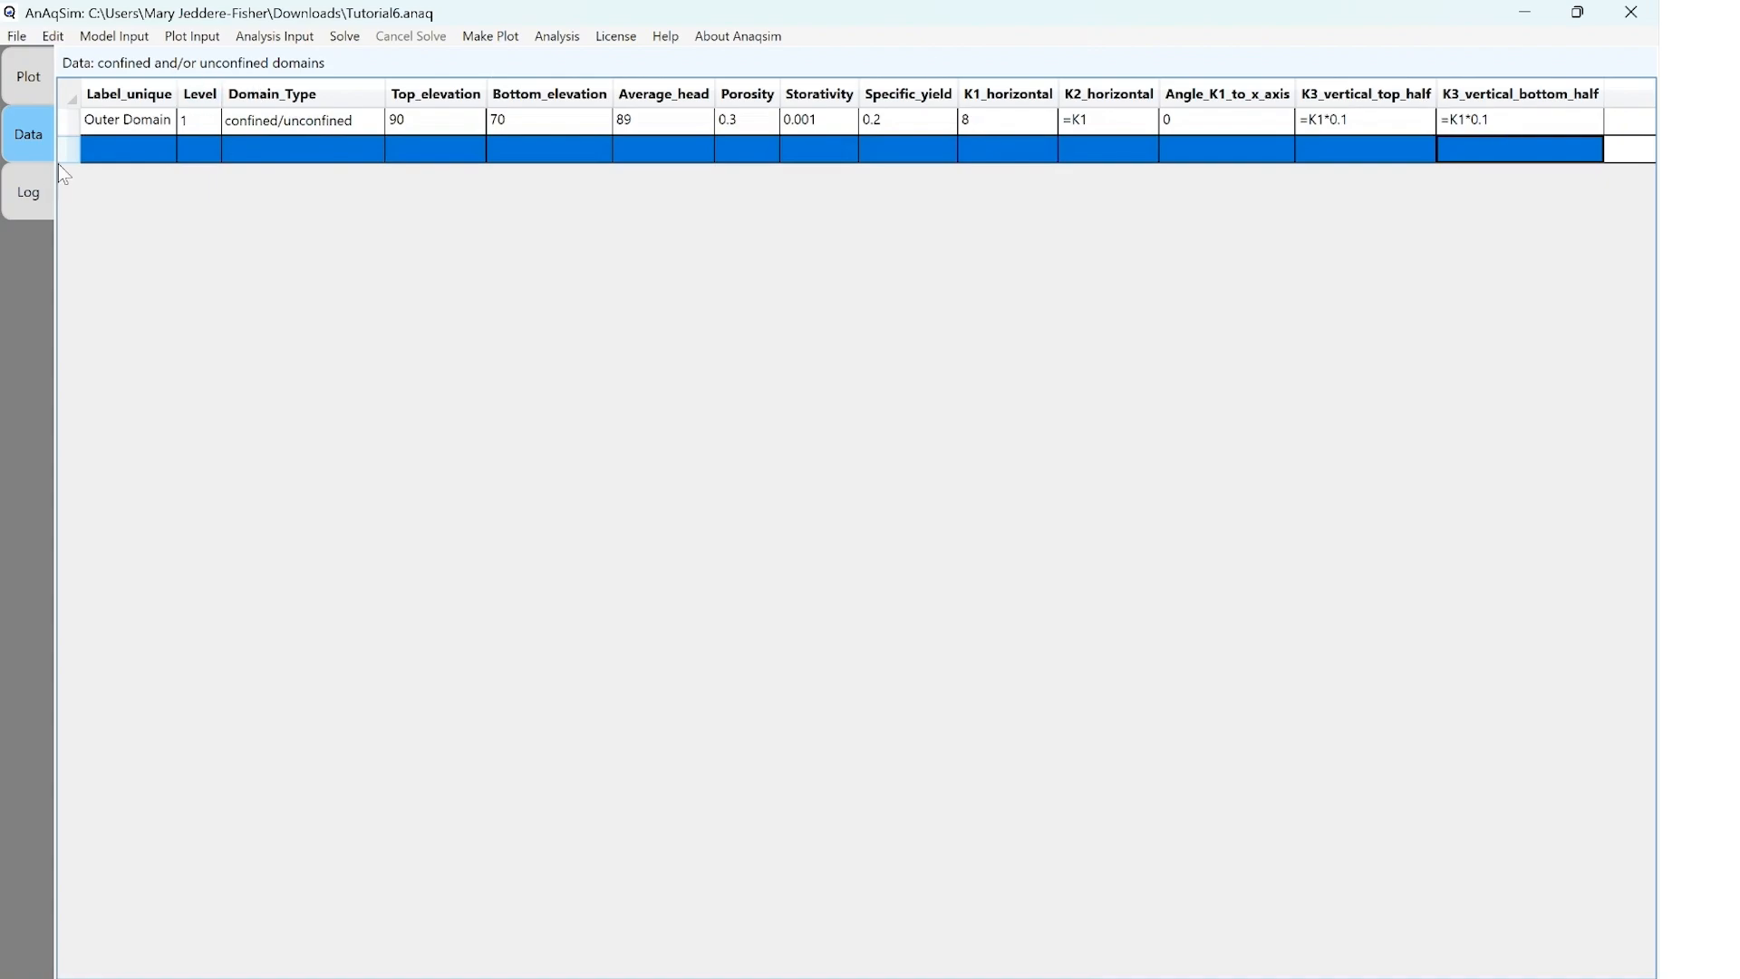
pyautogui.click(105, 150)
pyautogui.write('Si')
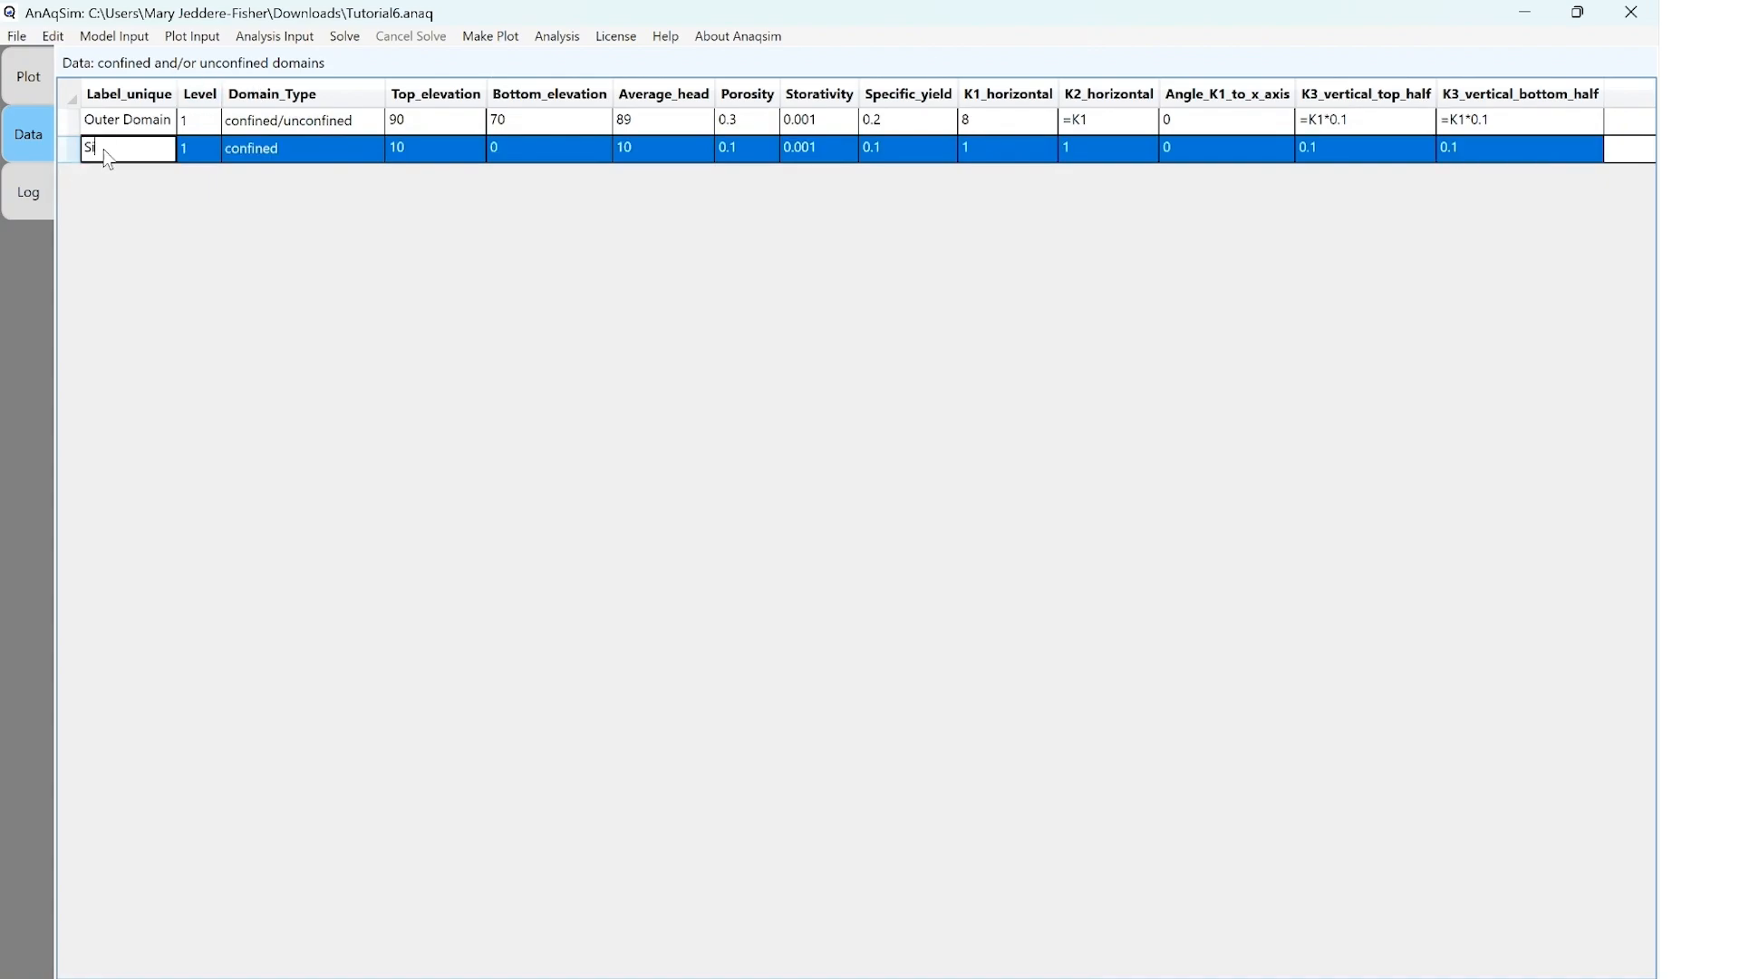
pyautogui.write('te Domain Upper')
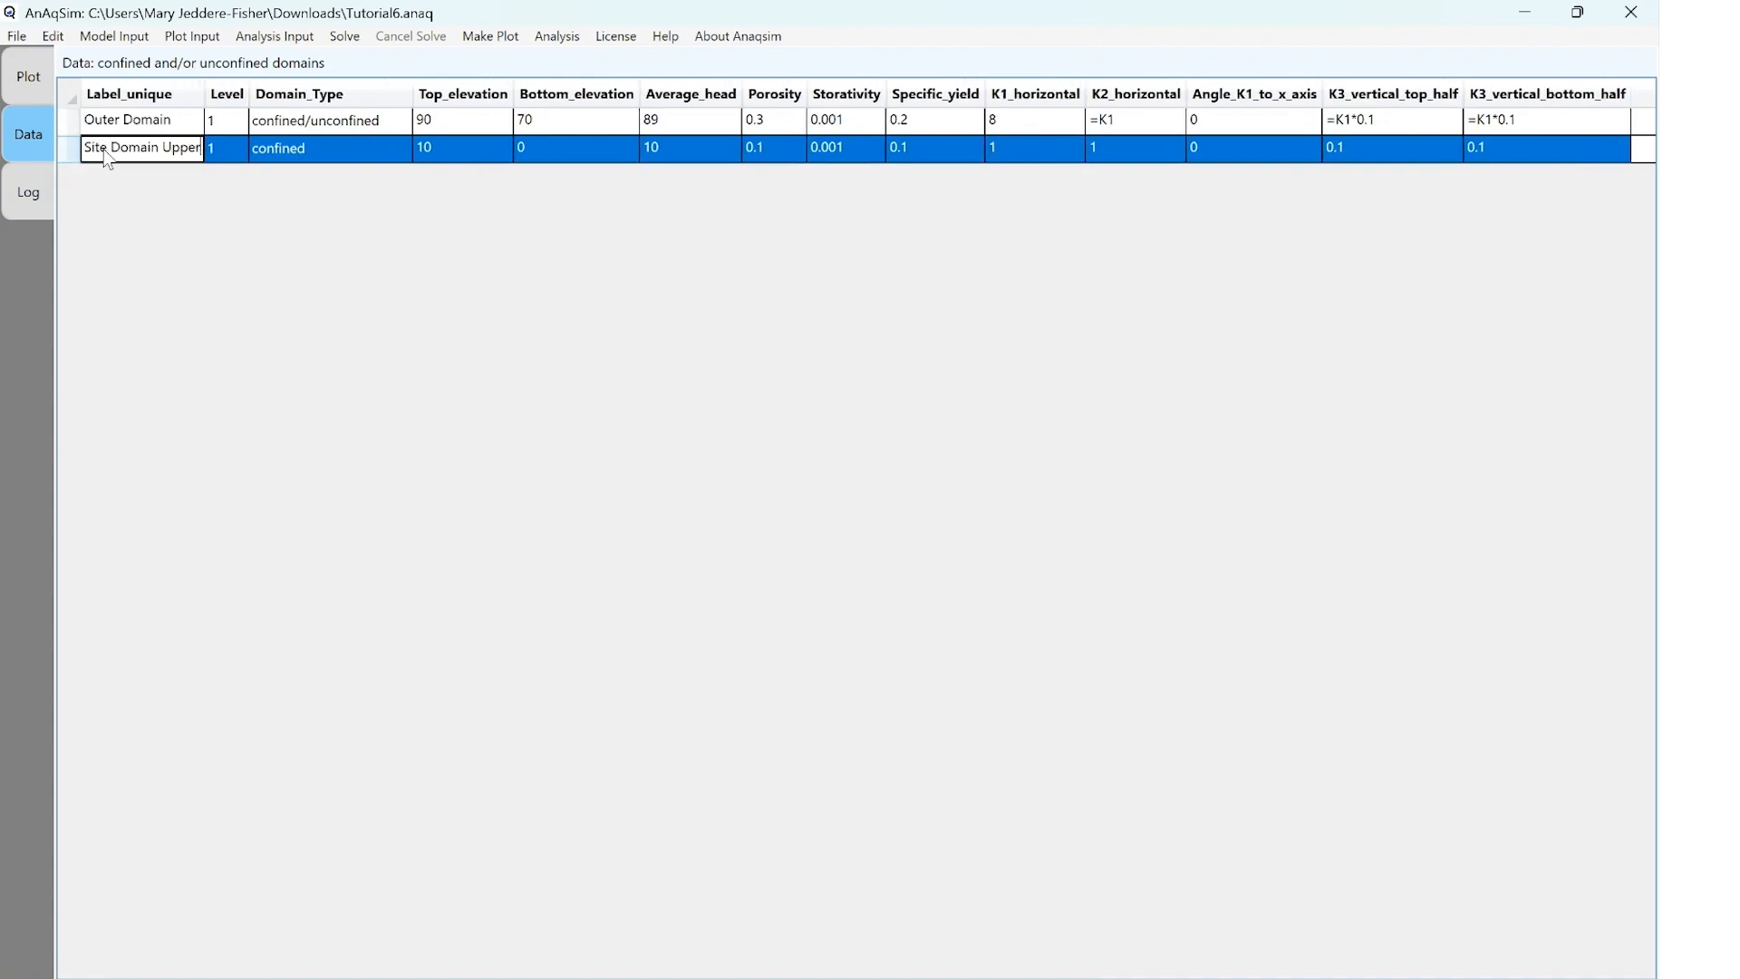
pyautogui.press('Tab')
pyautogui.press('Tab')
pyautogui.click(399, 150)
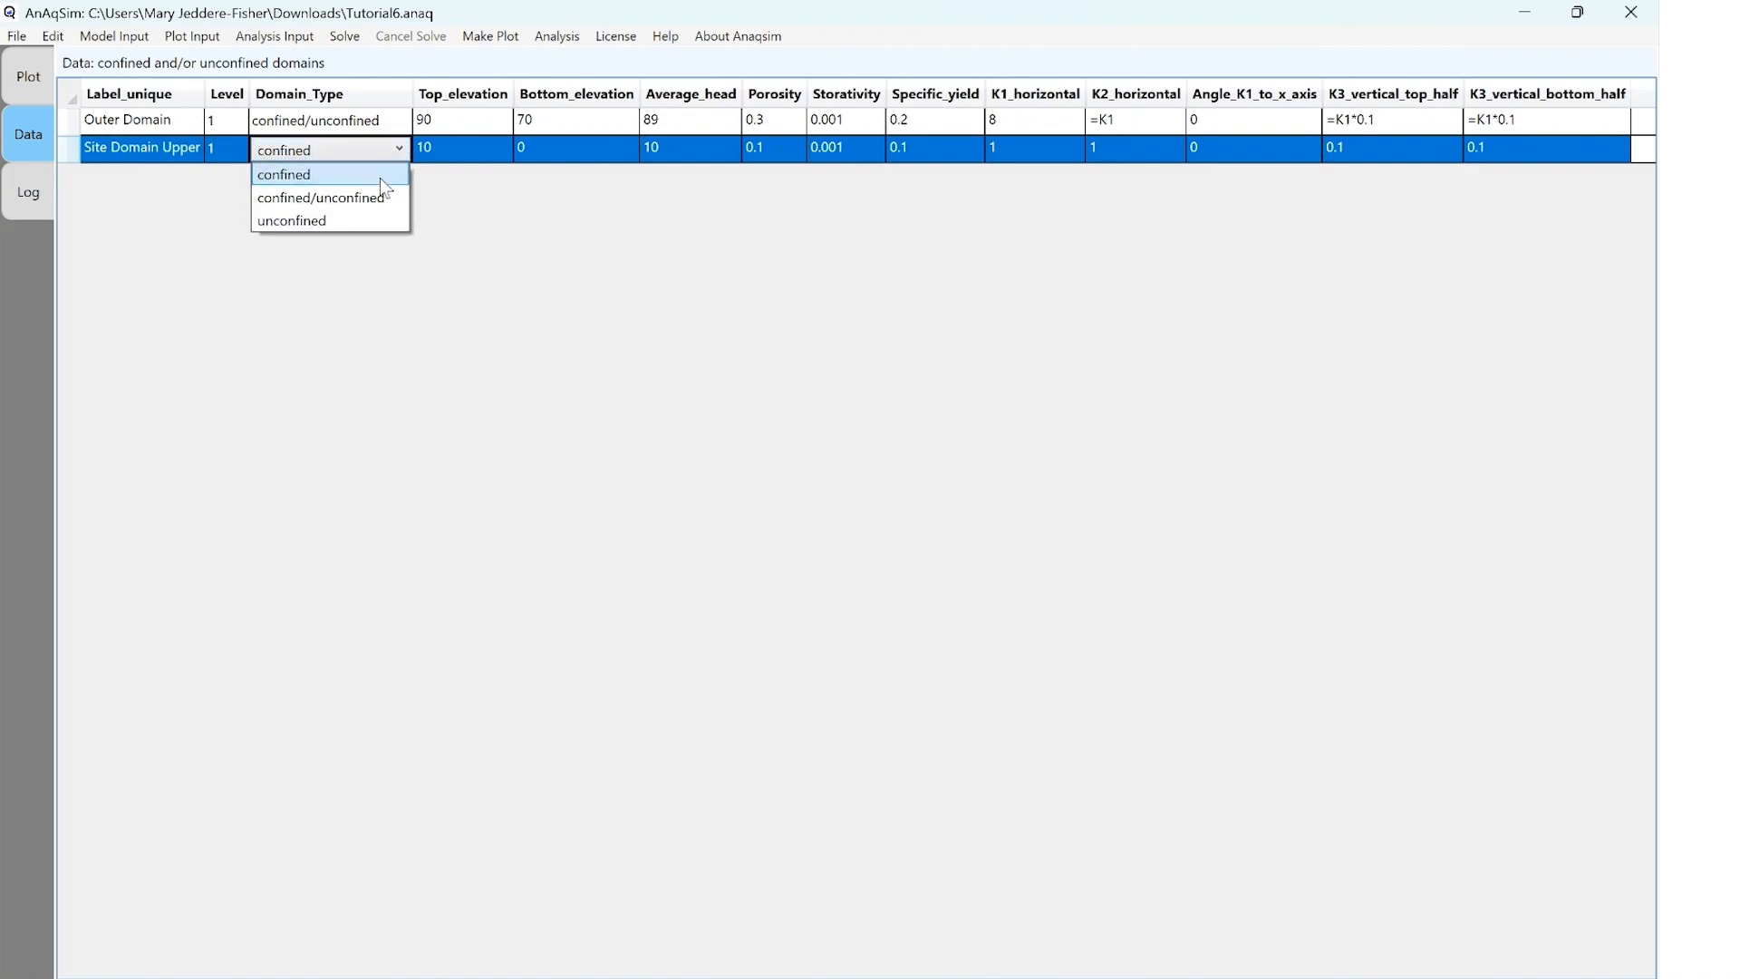
pyautogui.click(363, 219)
# Set Site Domain Upper's top elevation to 90, bottom elevation to 80 and average head to 89
pyautogui.click(450, 149)
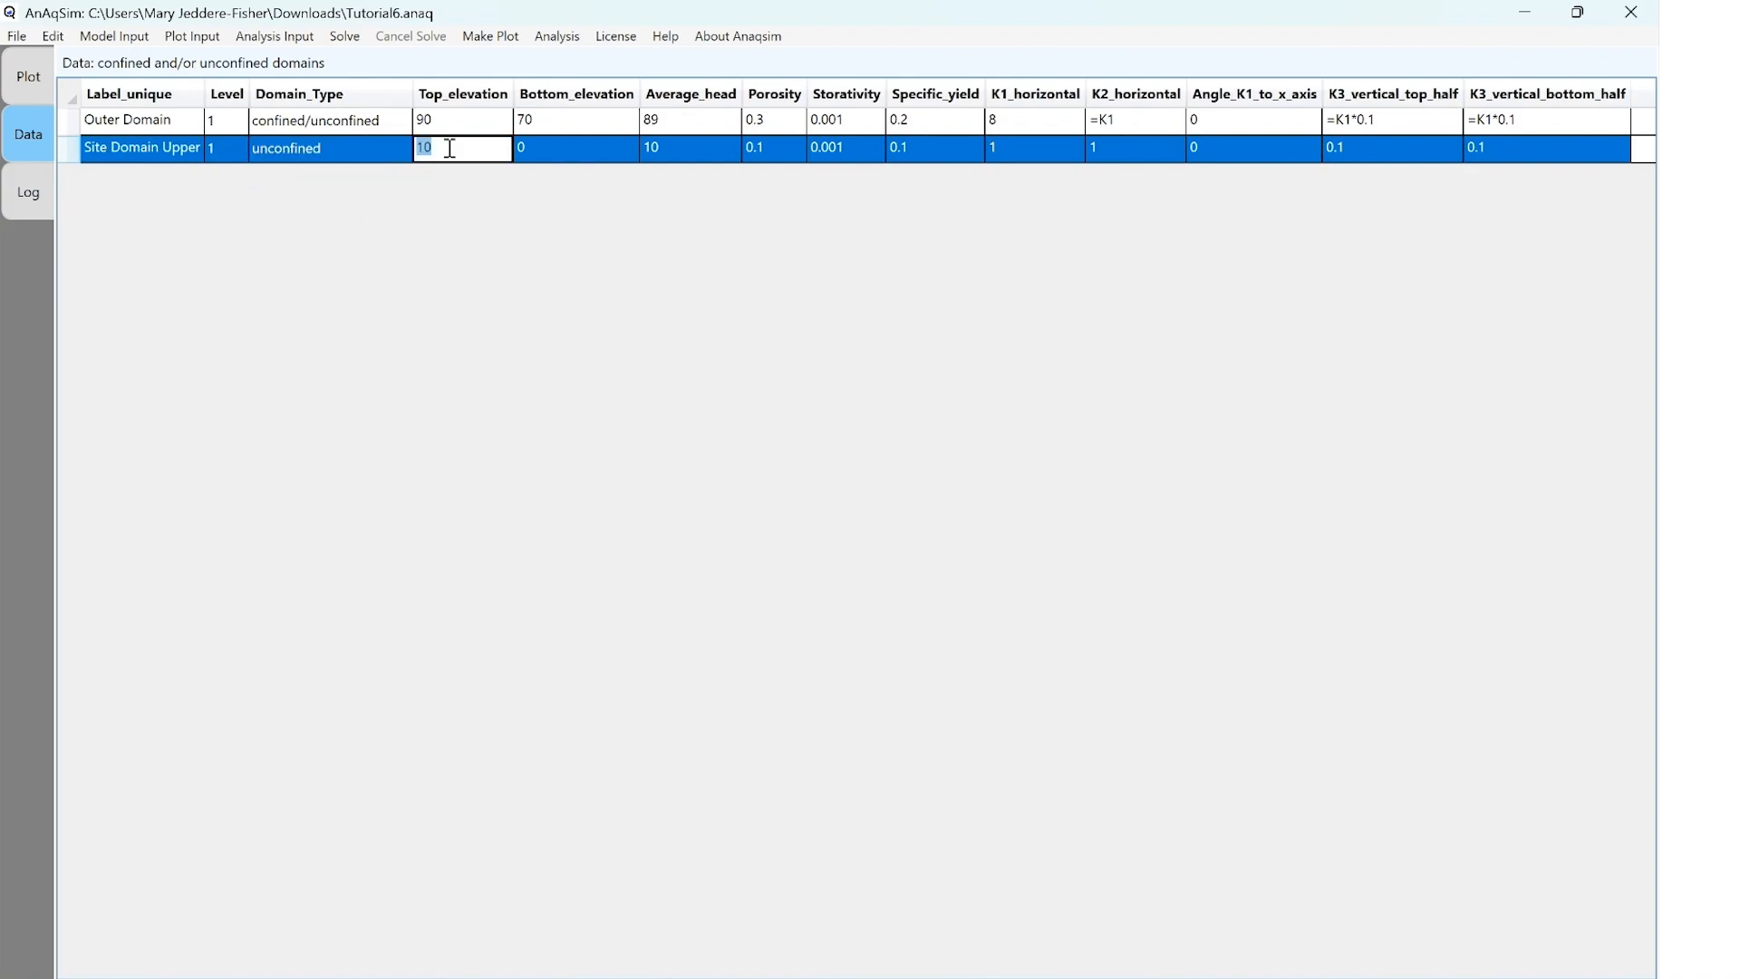
pyautogui.write('90')
pyautogui.press('Tab')
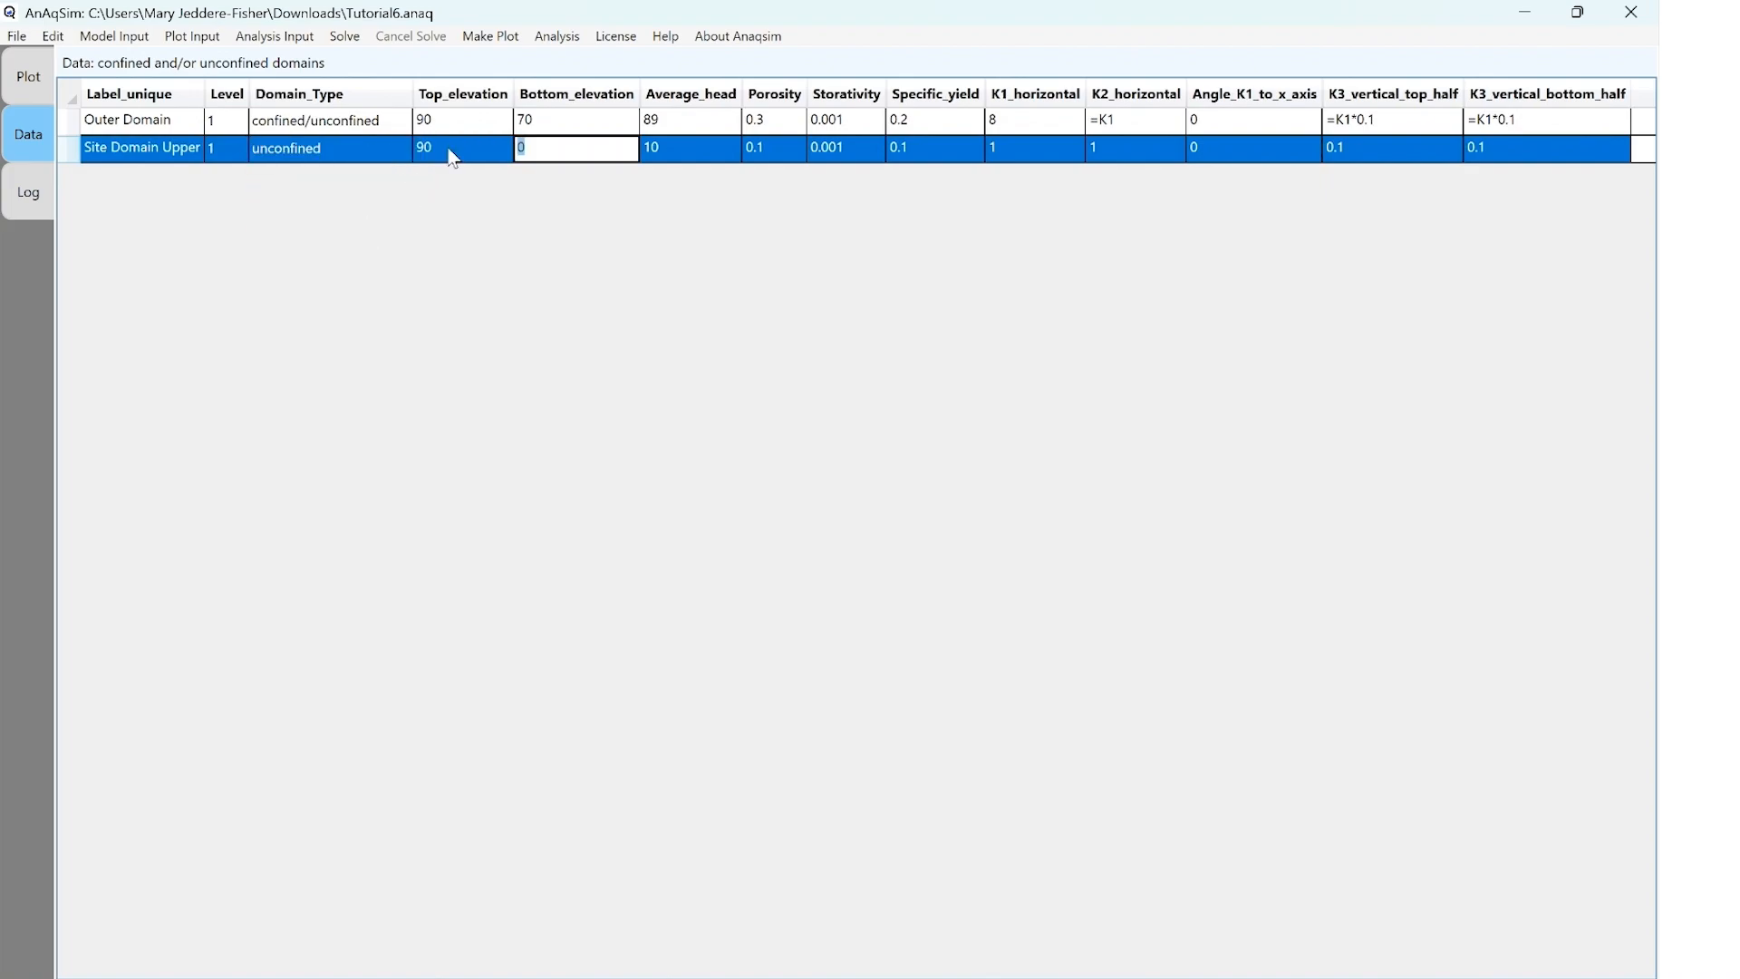
pyautogui.write('80')
pyautogui.press('Tab')
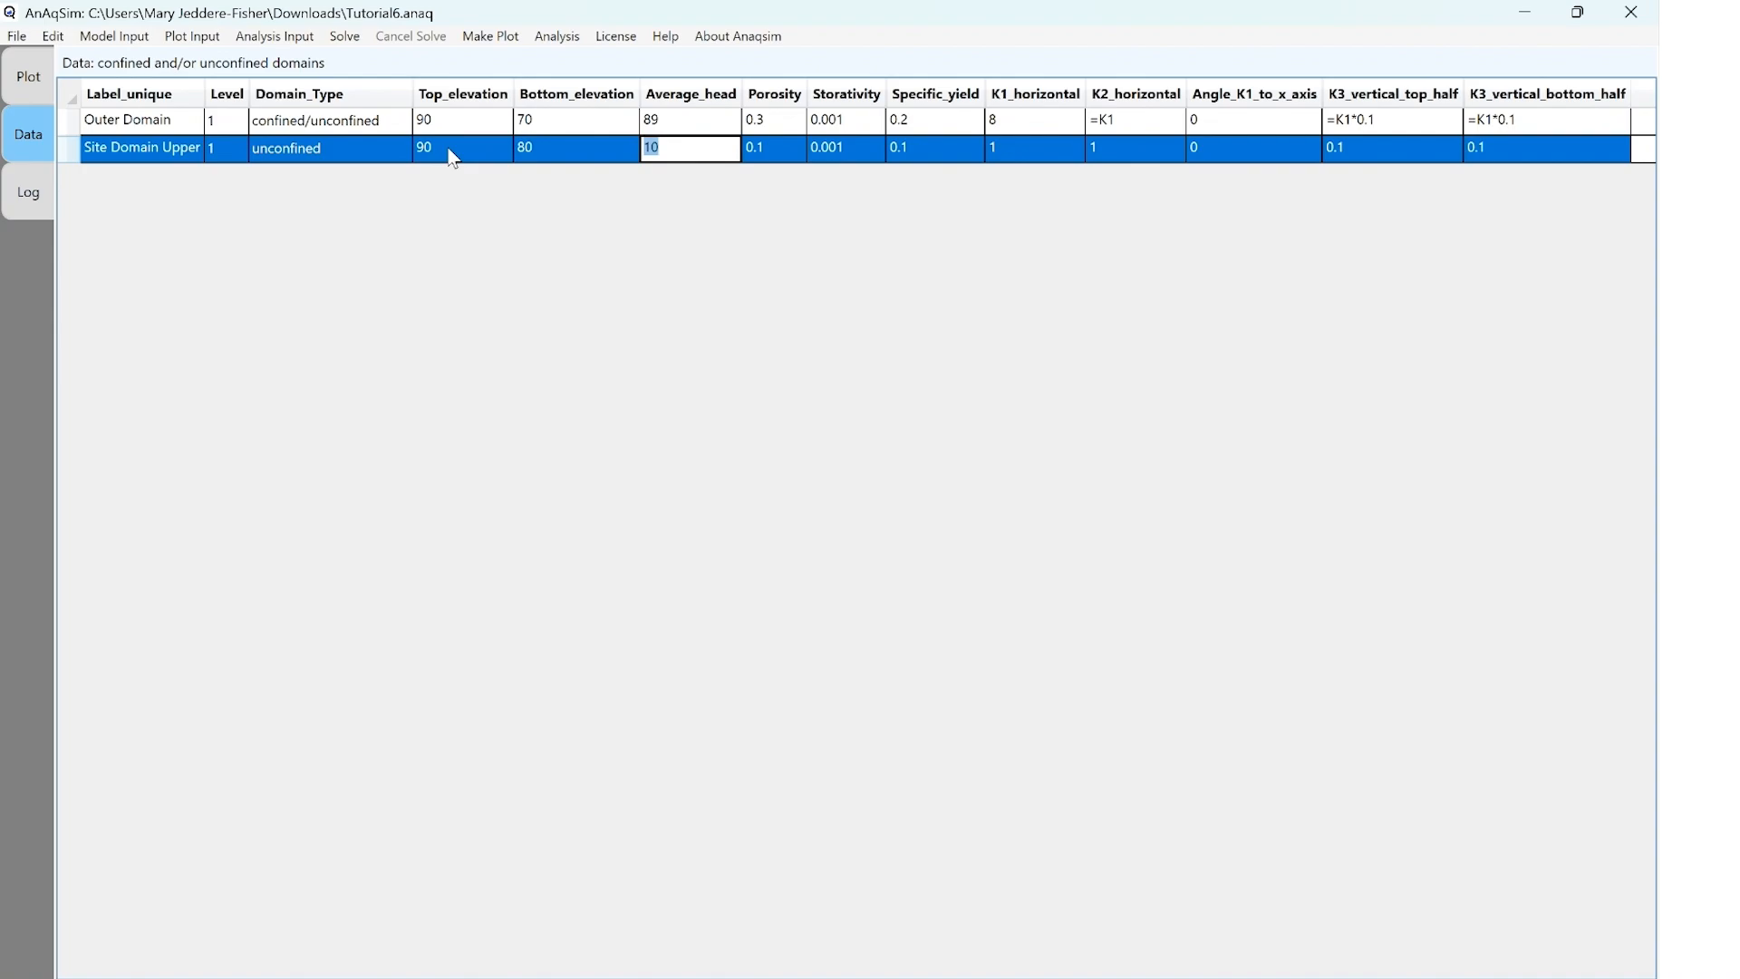
pyautogui.write('89')
pyautogui.press('Tab')
# Set Site Domain Upper's porosity to 0.3 and specific yield to 0.2
pyautogui.write('0.3')
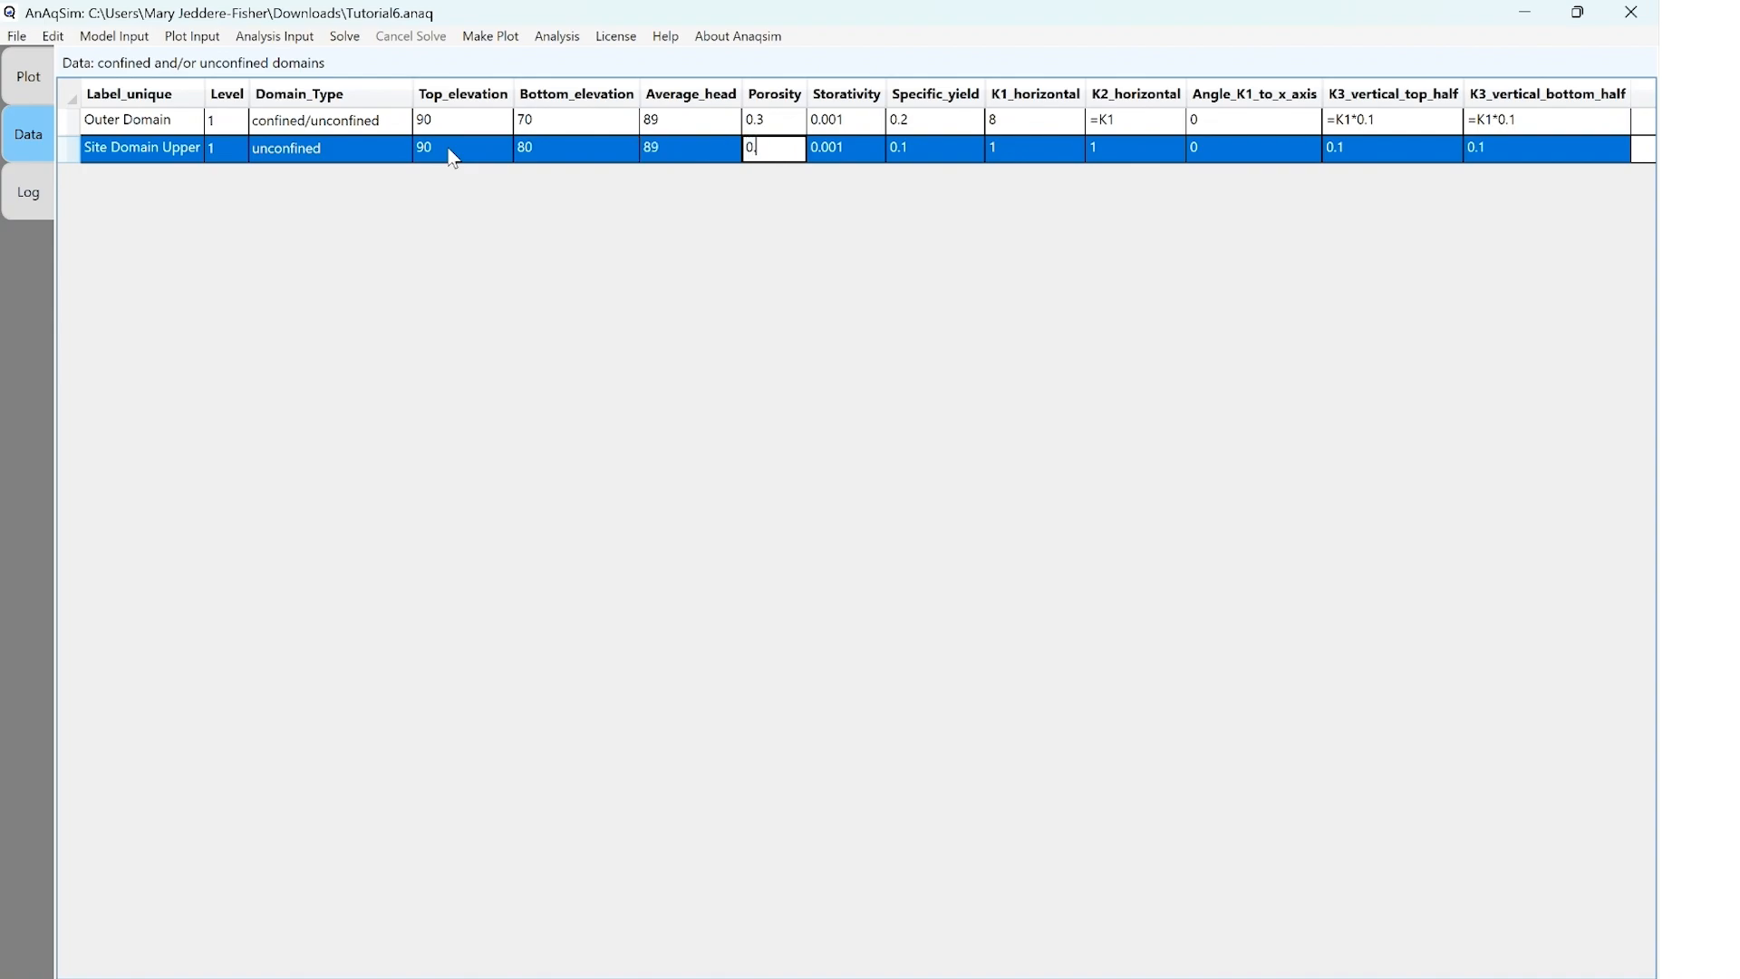
pyautogui.press('Tab')
pyautogui.press('Tab')
pyautogui.write('0.2')
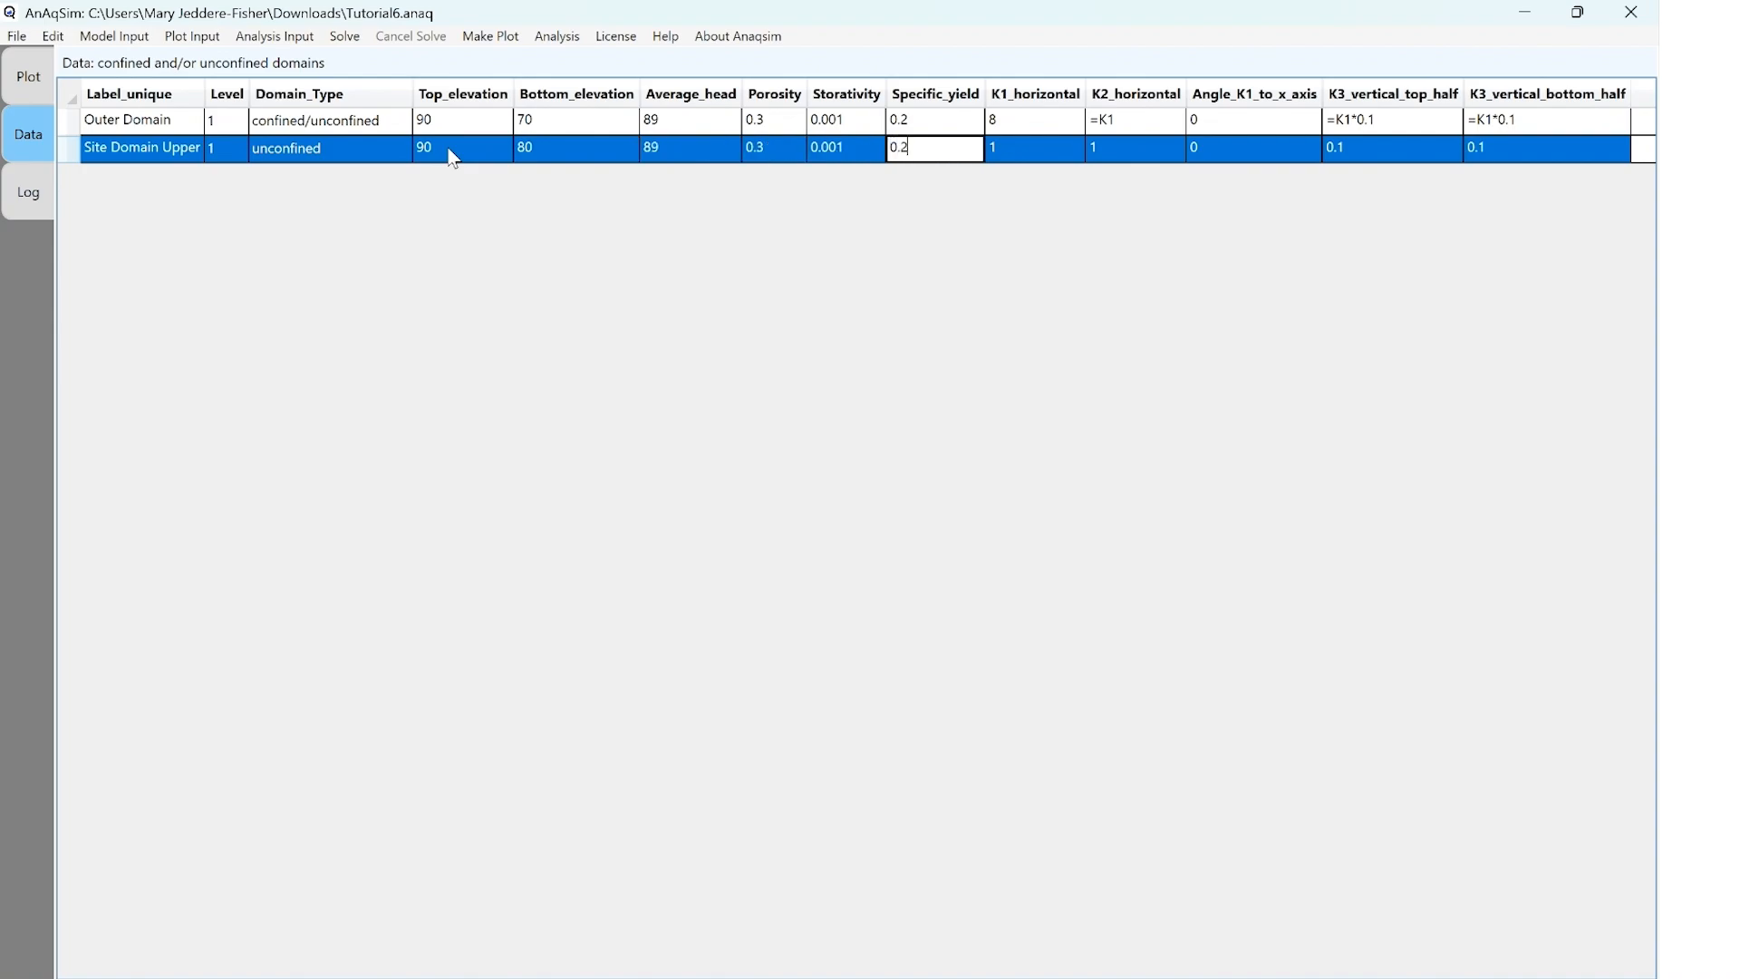
# Set Site Domain Upper's horizontal conductivities to 8 for K1 and =K1 for K2
pyautogui.press('Tab')
pyautogui.write('8')
pyautogui.press('Tab')
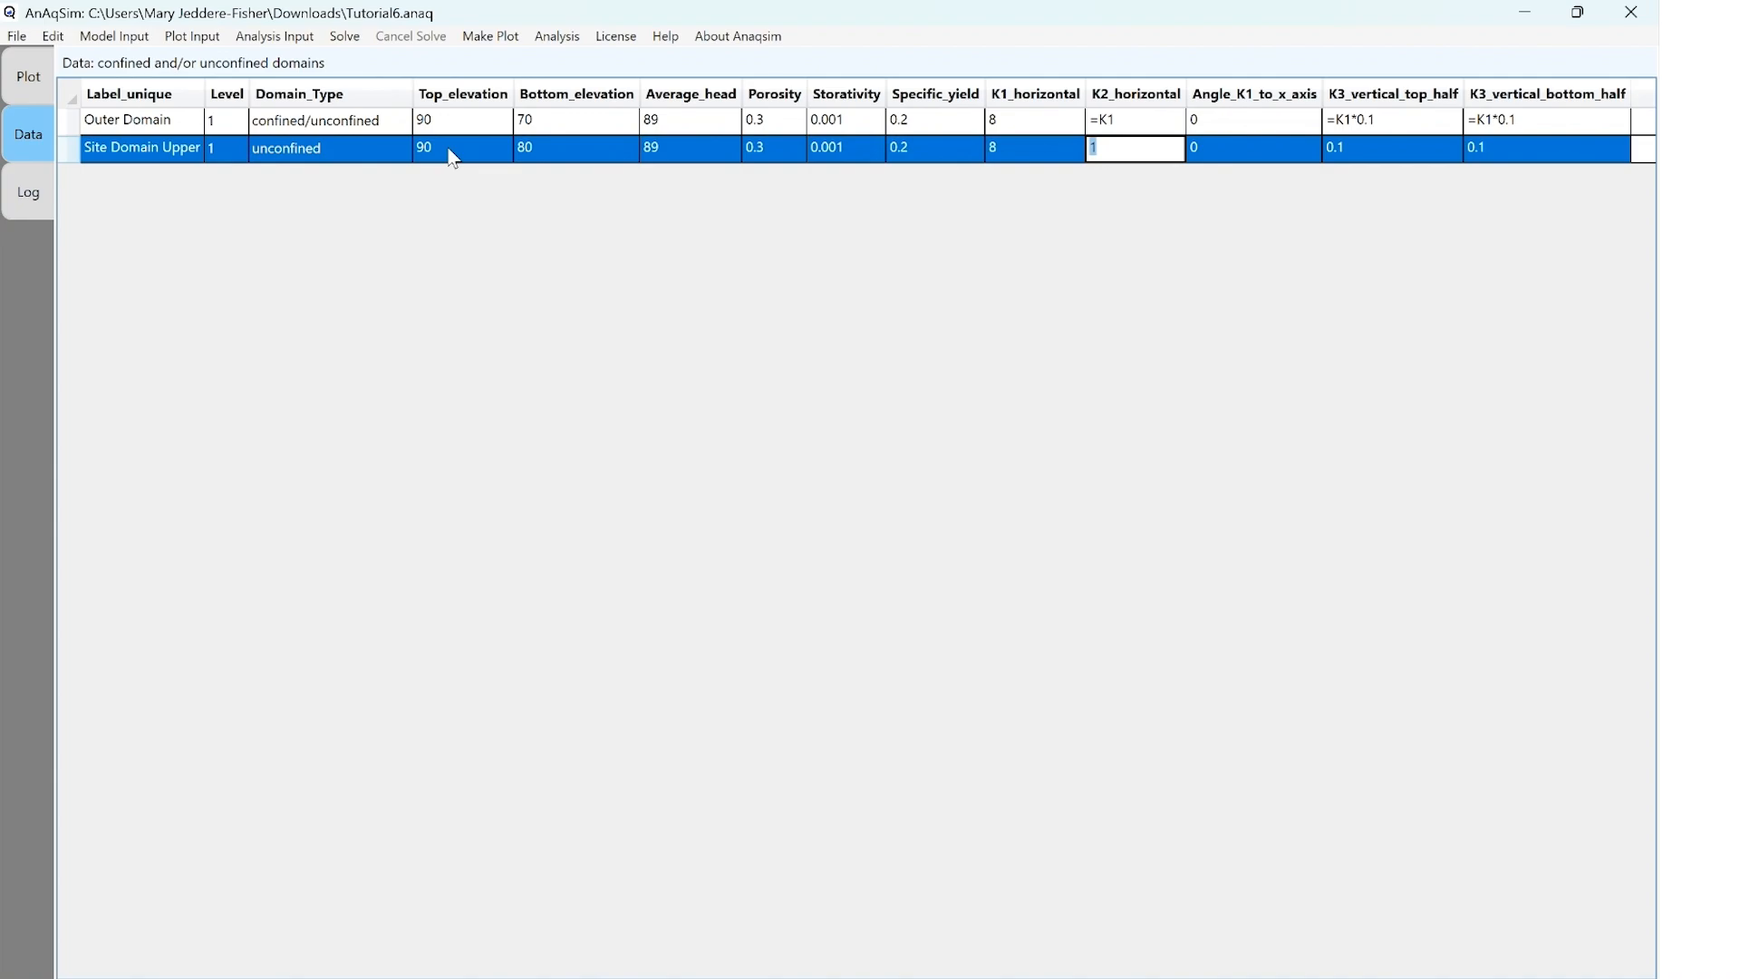
pyautogui.write('=K1')
pyautogui.press('Tab')
# Set Site Domain Upper's top-half and bottom-half vertical K3 to =K1*0.1, and add an empty domain row below it
pyautogui.press('Tab')
pyautogui.write('=K1*0.1')
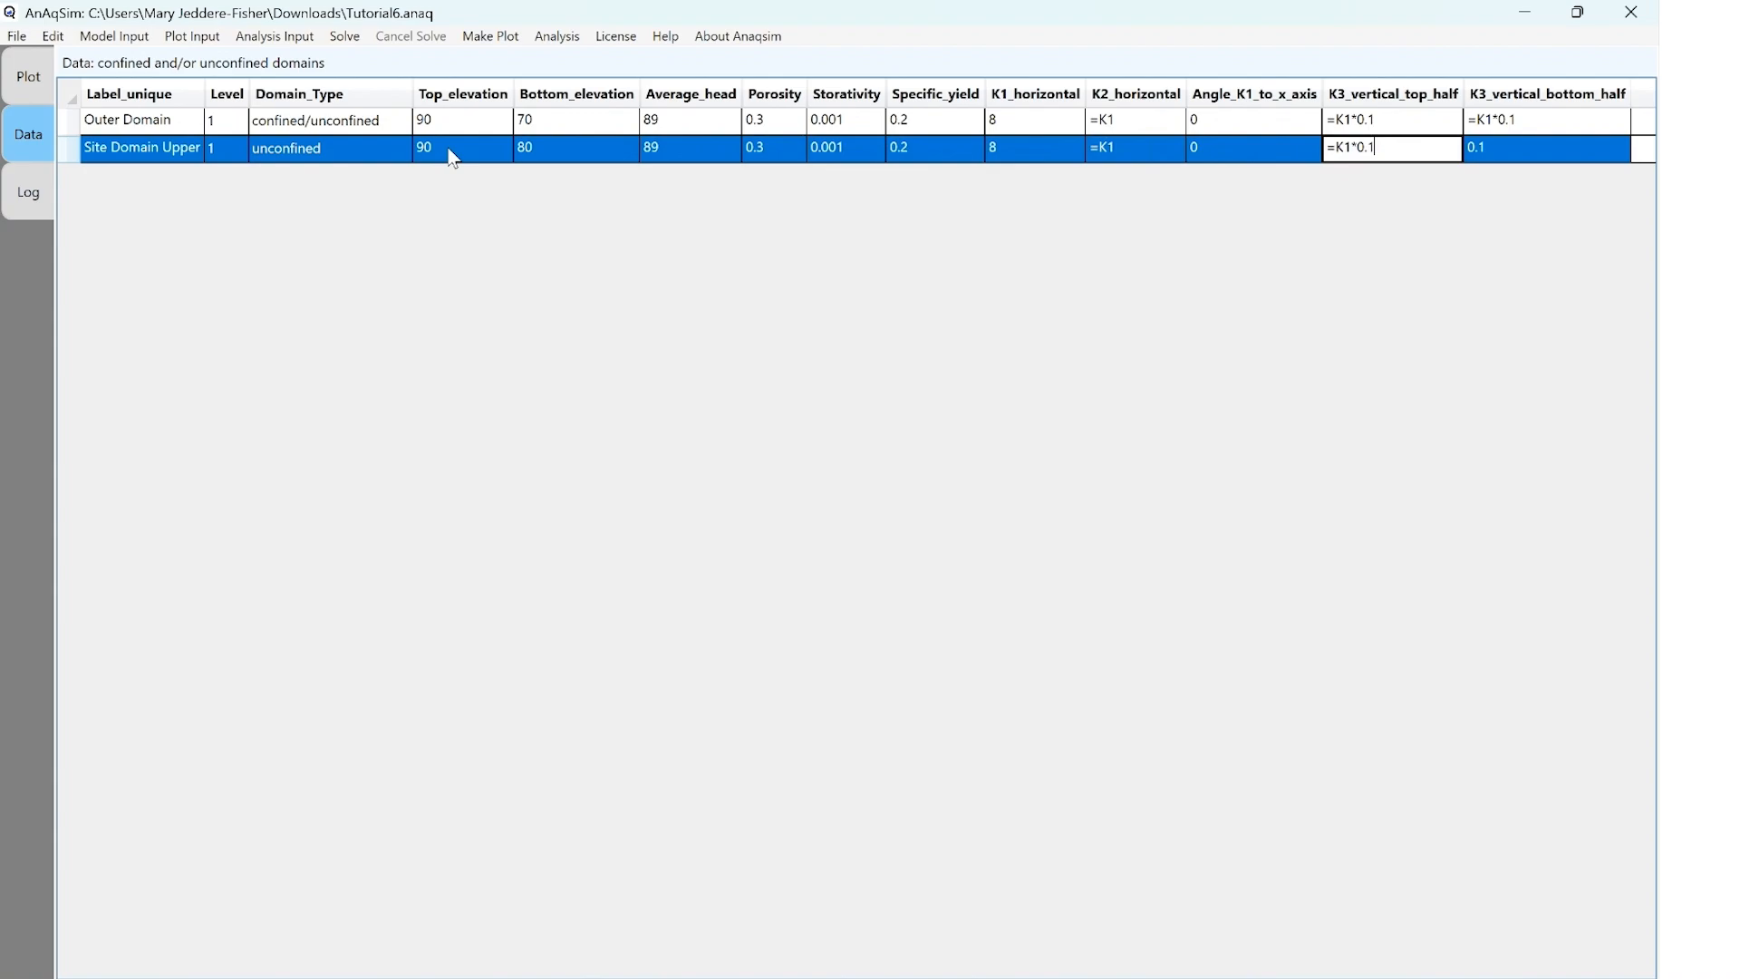
pyautogui.press('Tab')
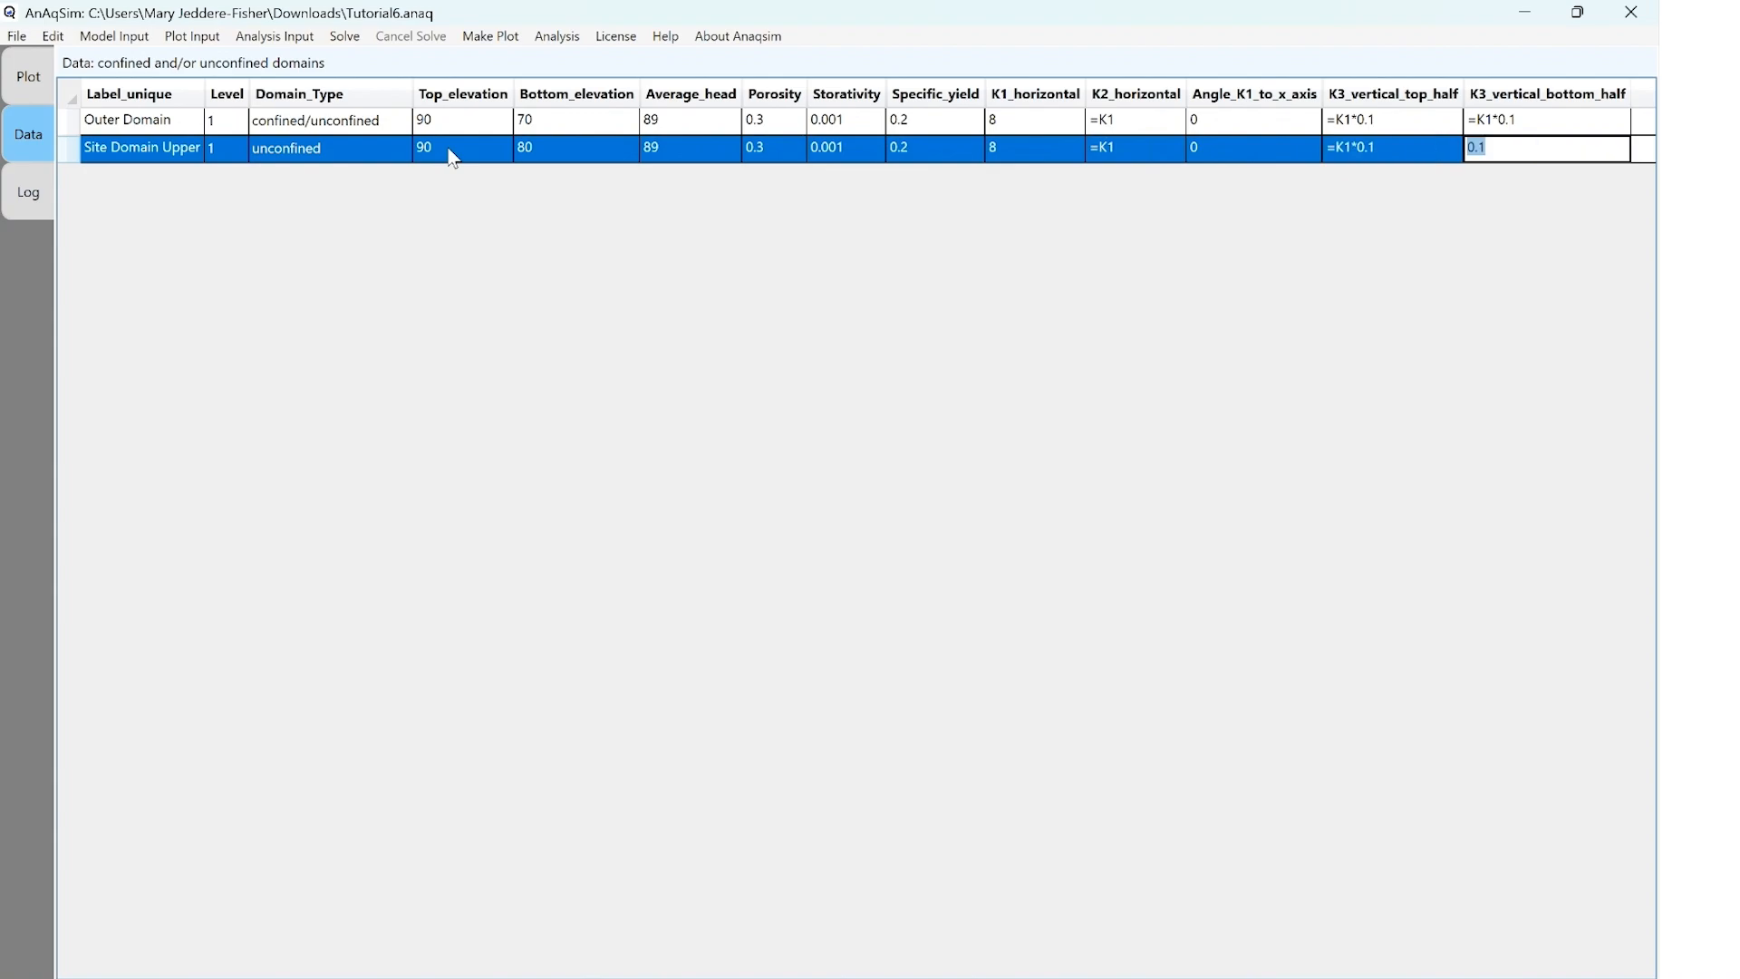
pyautogui.write('=K1*0.1')
pyautogui.press('alt')
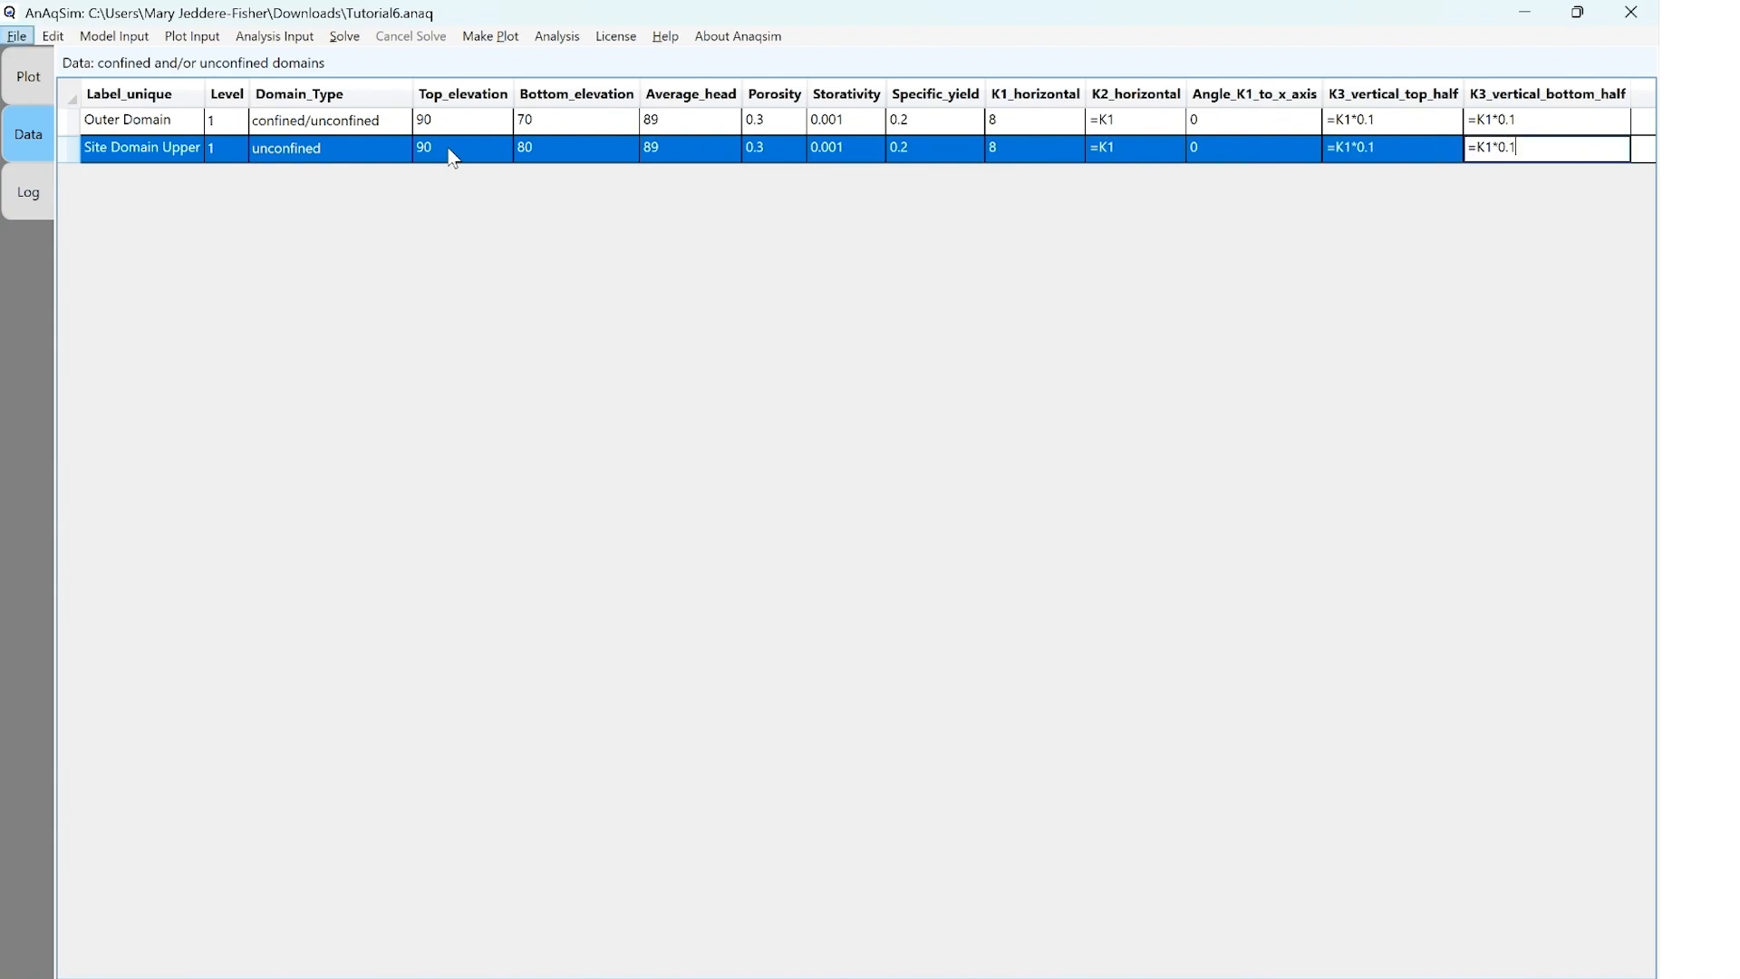
pyautogui.press('f')
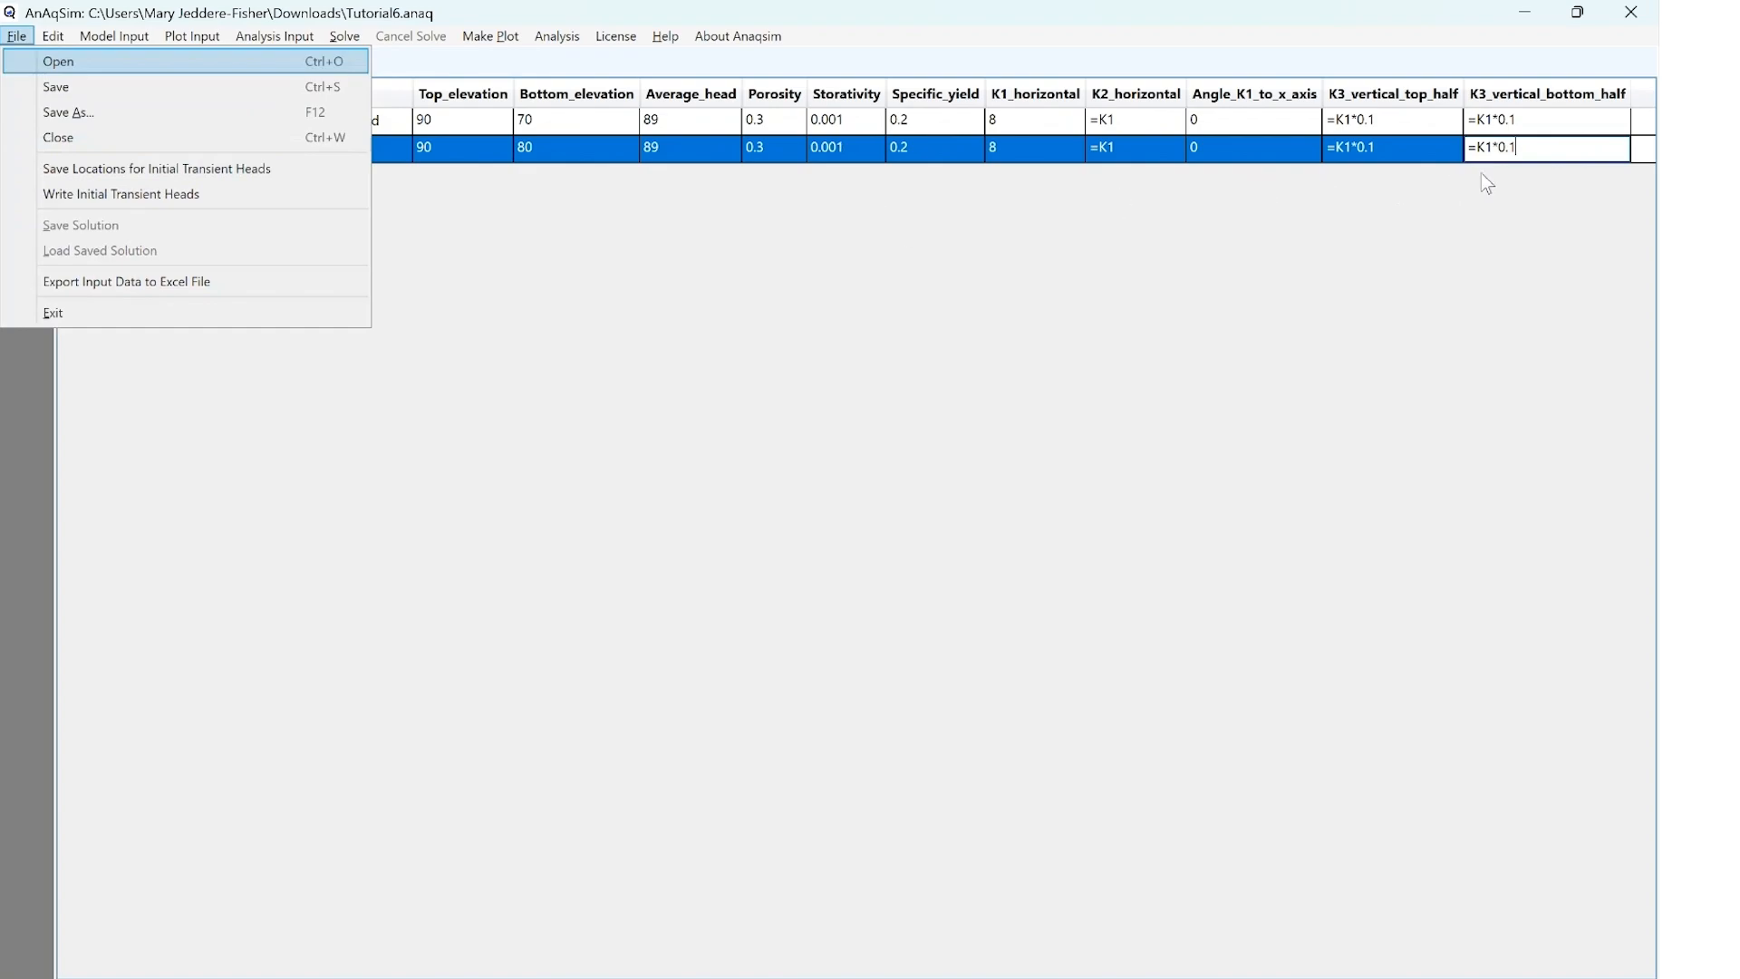
pyautogui.click(1539, 152)
pyautogui.press('Return')
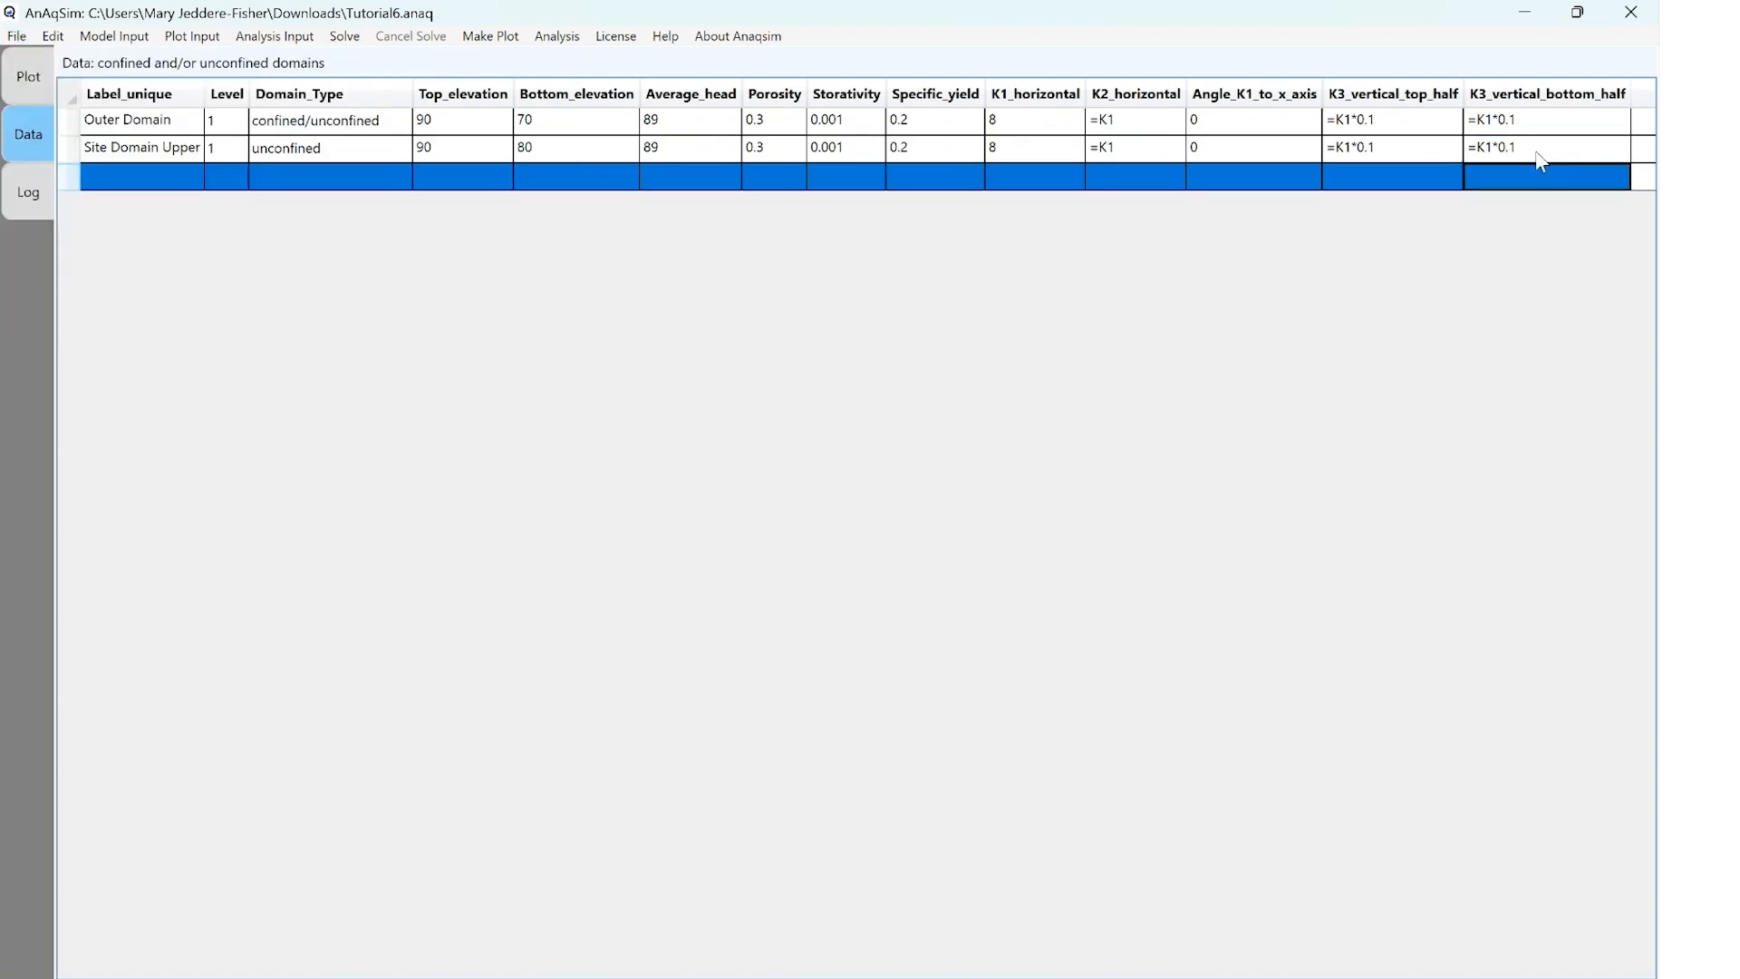
# Add a domain labelled Site Domain Lower at level 2 with domain type confined/unconfined
pyautogui.click(155, 181)
pyautogui.write('Site Domain Lower')
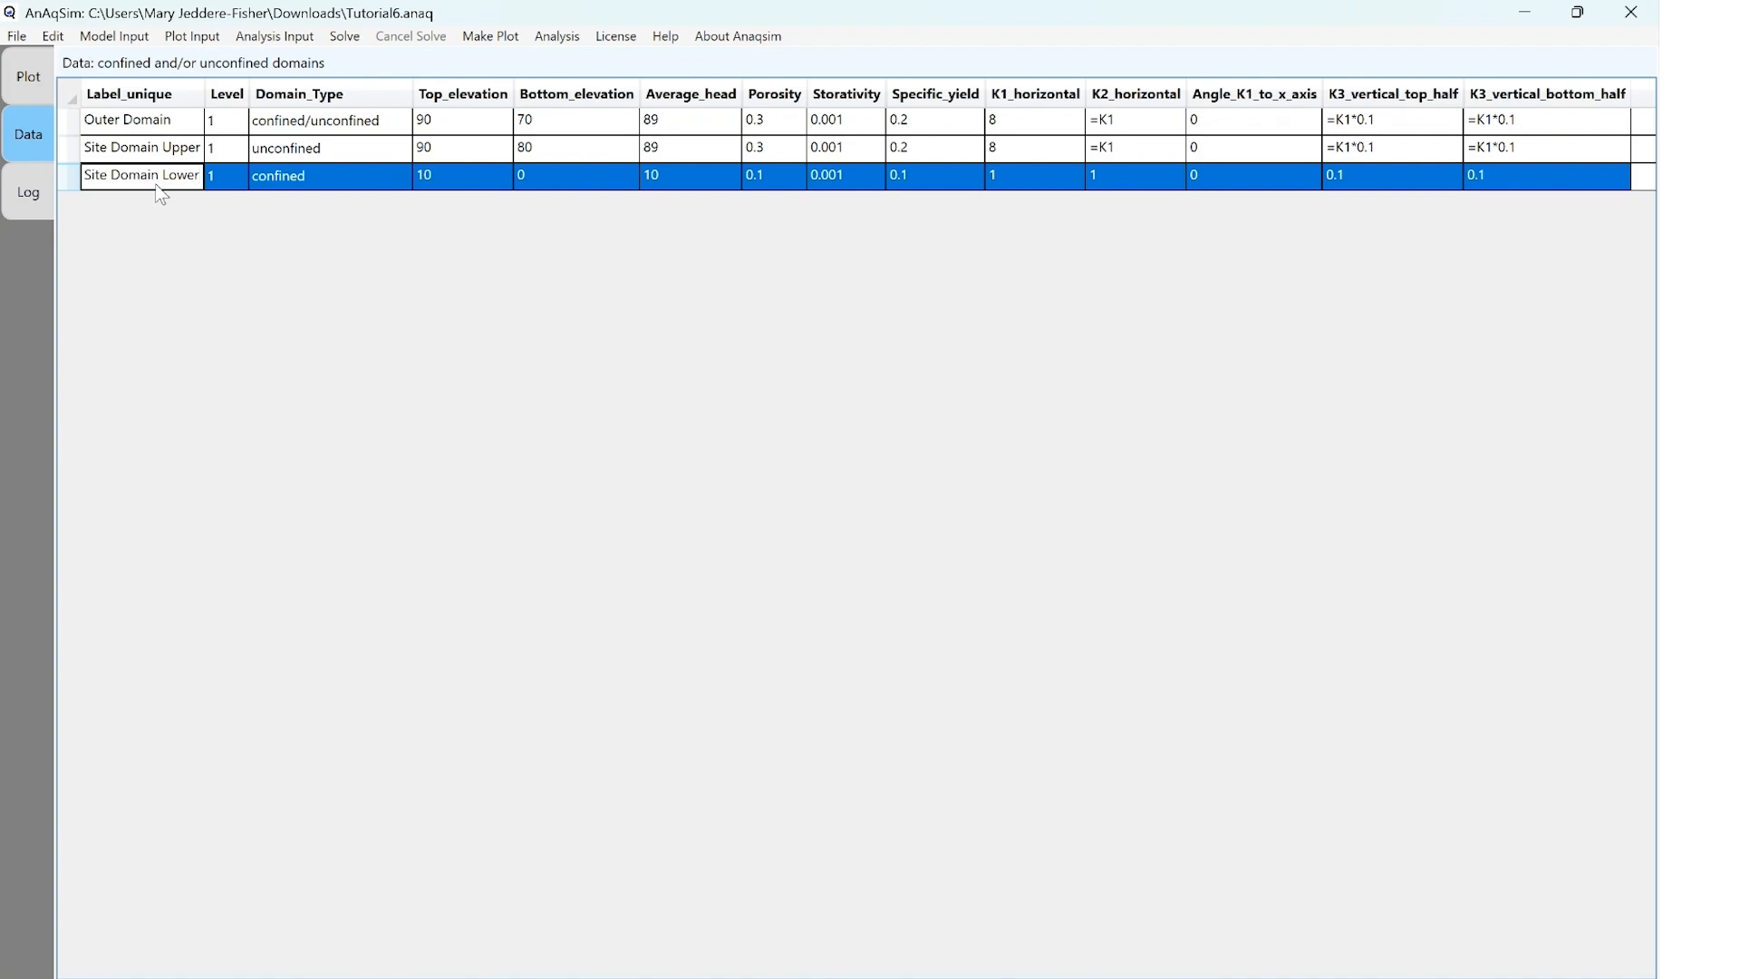
pyautogui.click(217, 176)
pyautogui.click(235, 178)
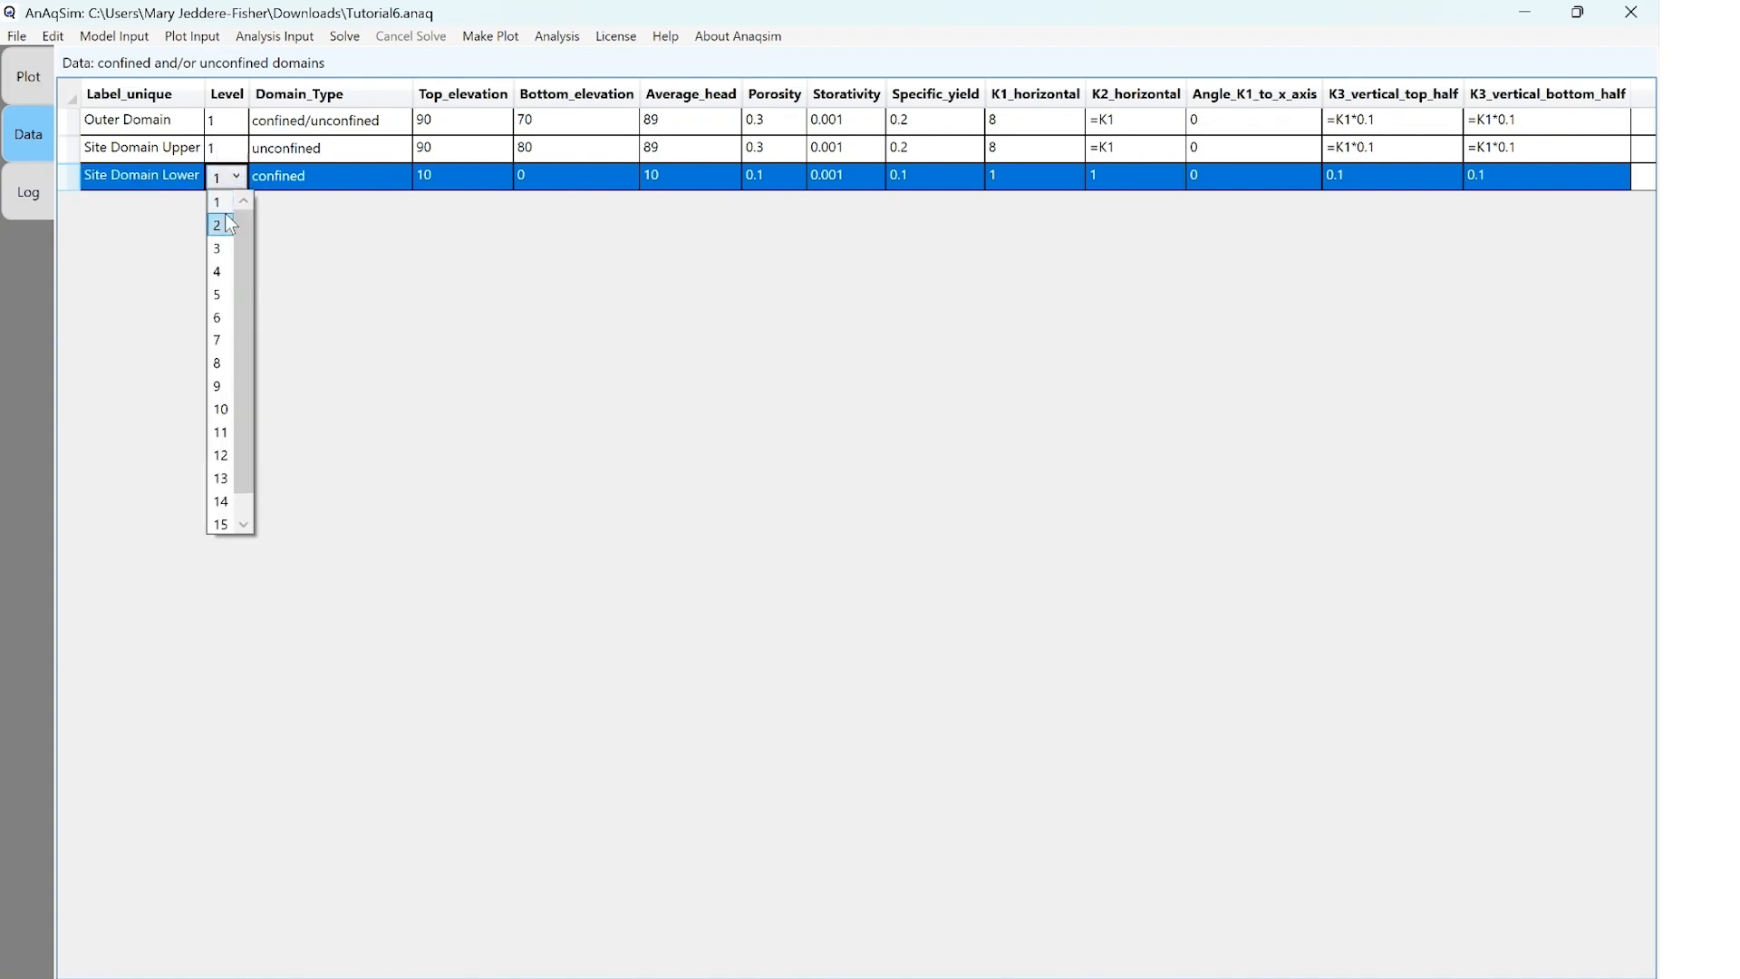
pyautogui.click(227, 224)
pyautogui.click(352, 185)
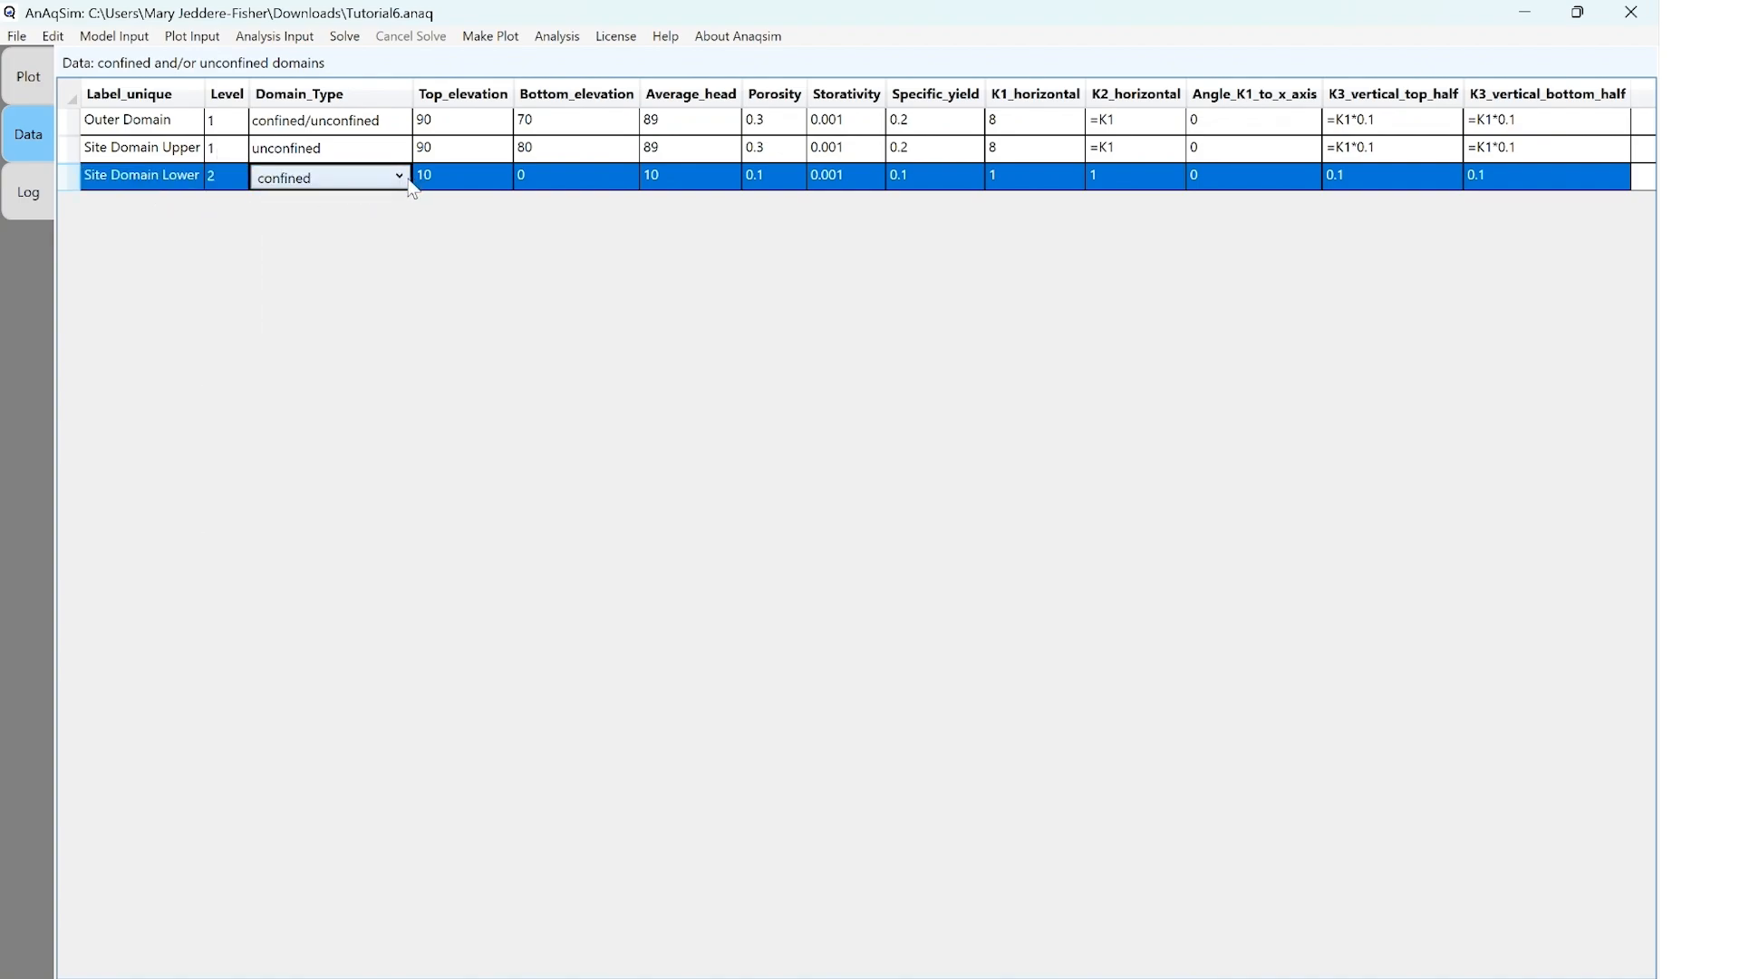
pyautogui.click(409, 184)
pyautogui.press('Down')
pyautogui.press('Return')
# Set Site Domain Lower's top elevation to 80, bottom elevation to 70 and average head to 89
pyautogui.click(456, 180)
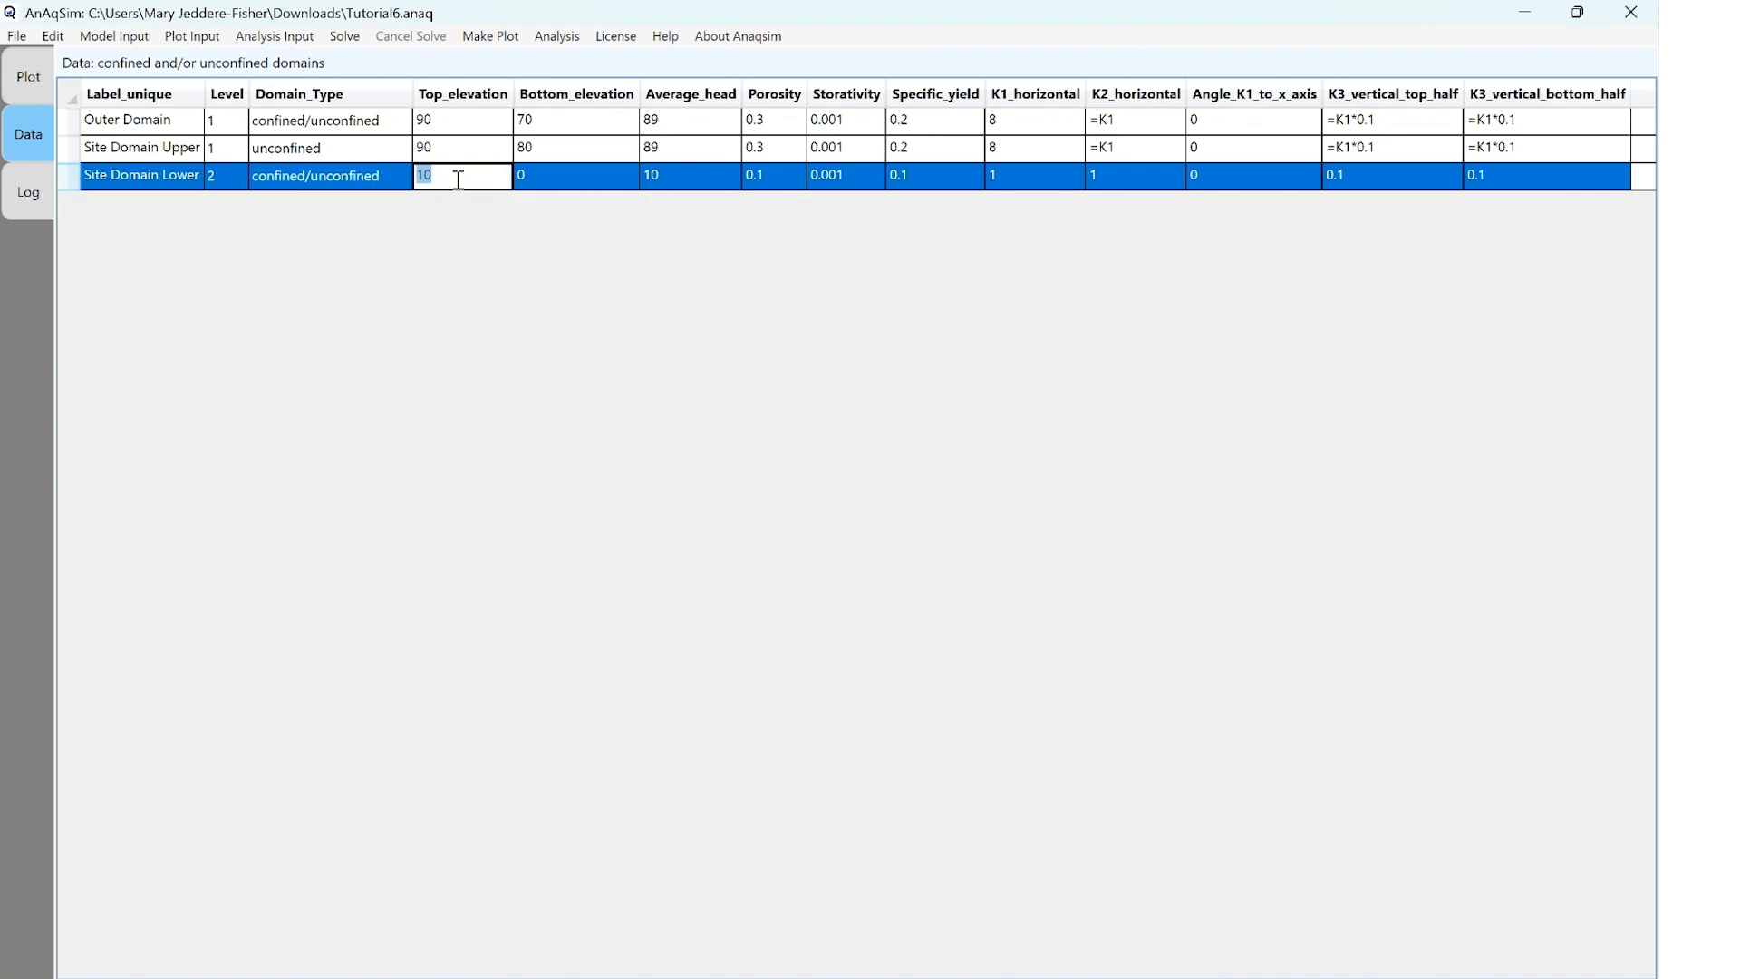
pyautogui.write('80')
pyautogui.press('Tab')
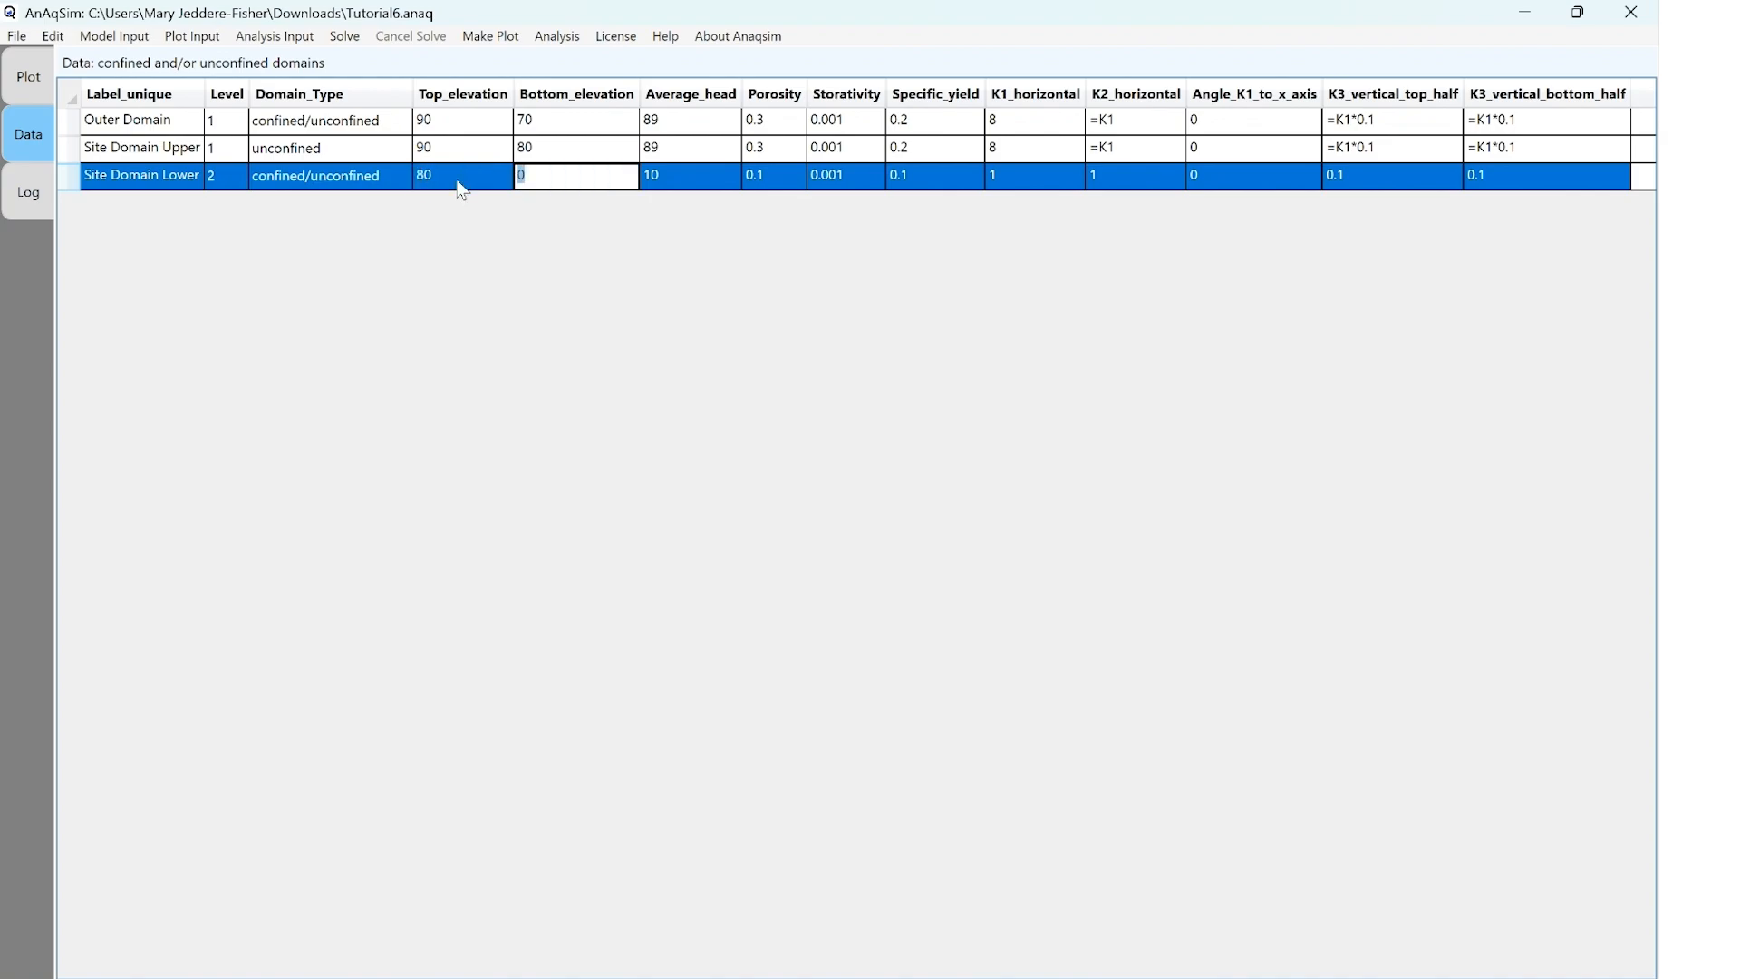
pyautogui.write('70')
pyautogui.press('Tab')
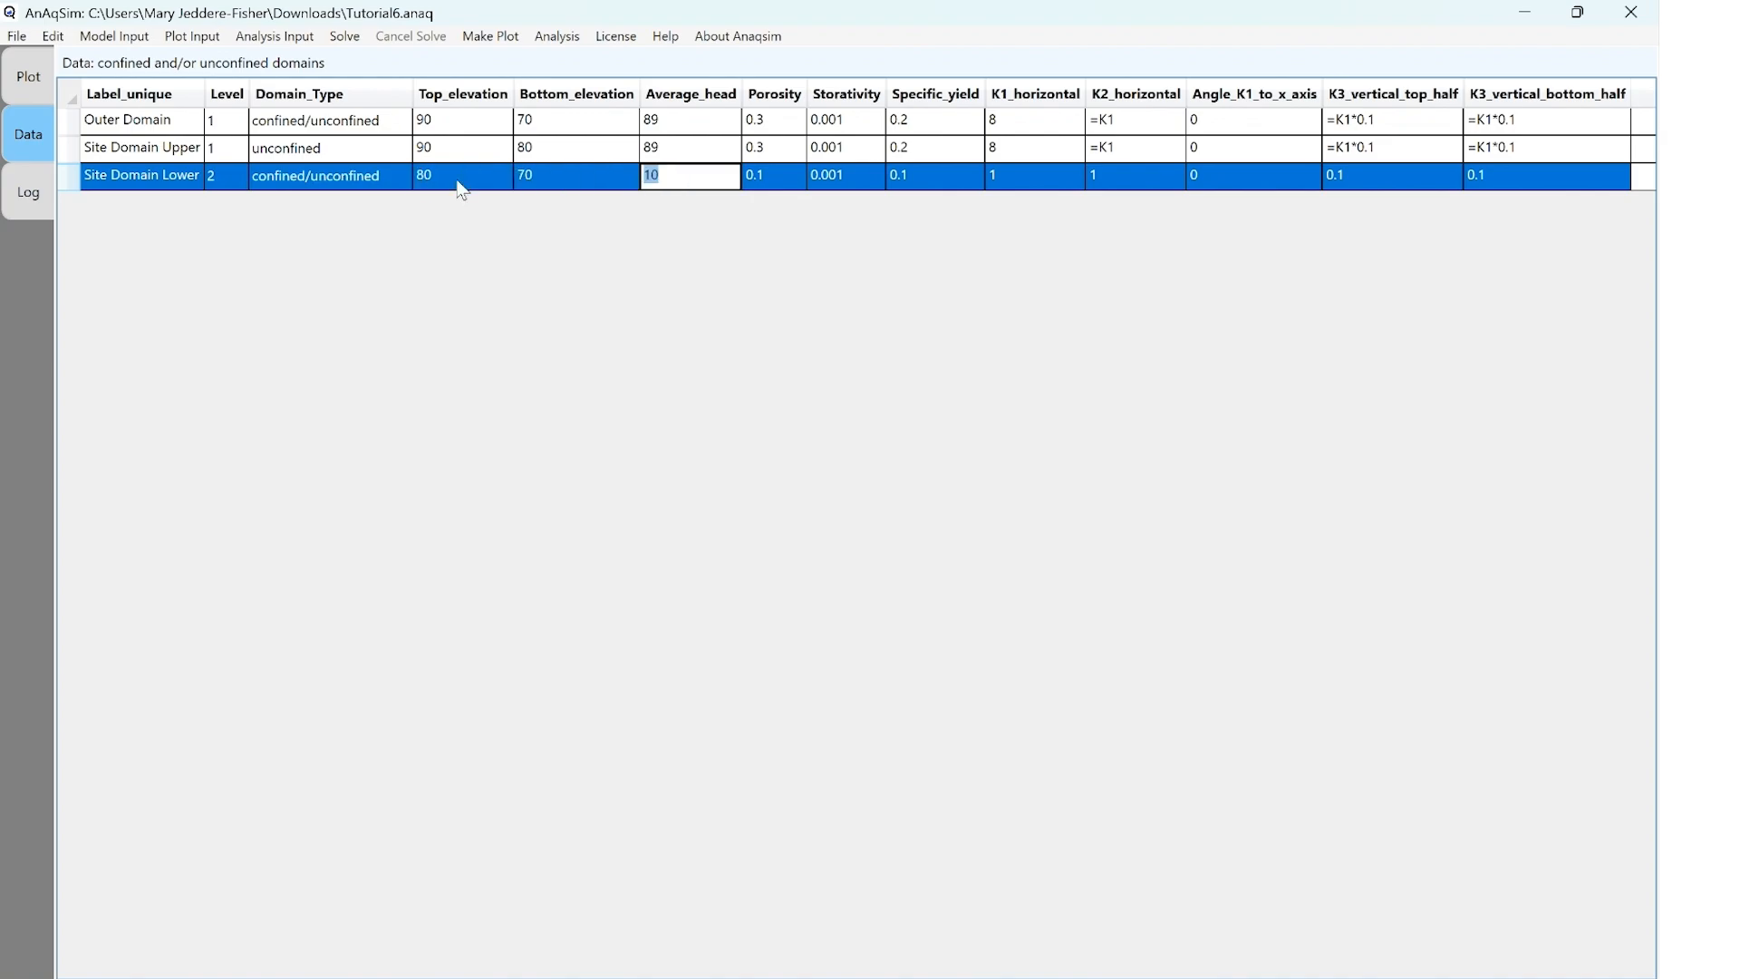
pyautogui.write('89')
pyautogui.press('Tab')
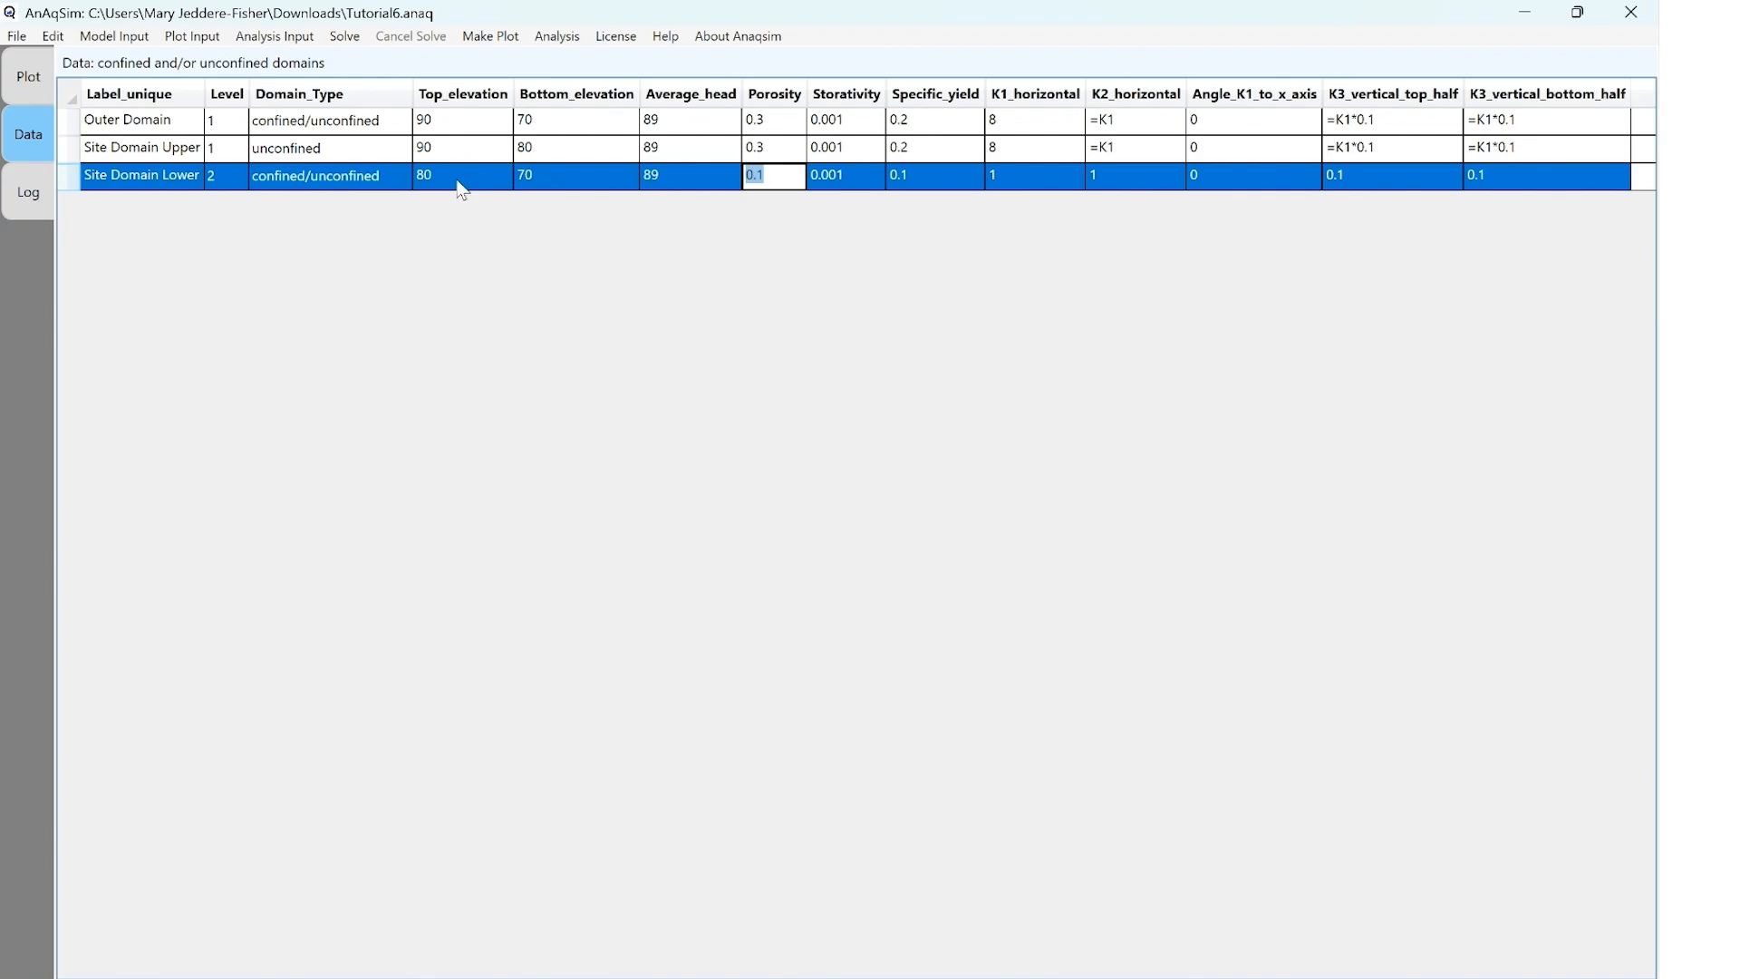
# Set Site Domain Lower's porosity to 0.3, storativity to 0.0009 and specific yield to 0.2
pyautogui.write('0.3')
pyautogui.press('Tab')
pyautogui.write('0.0009')
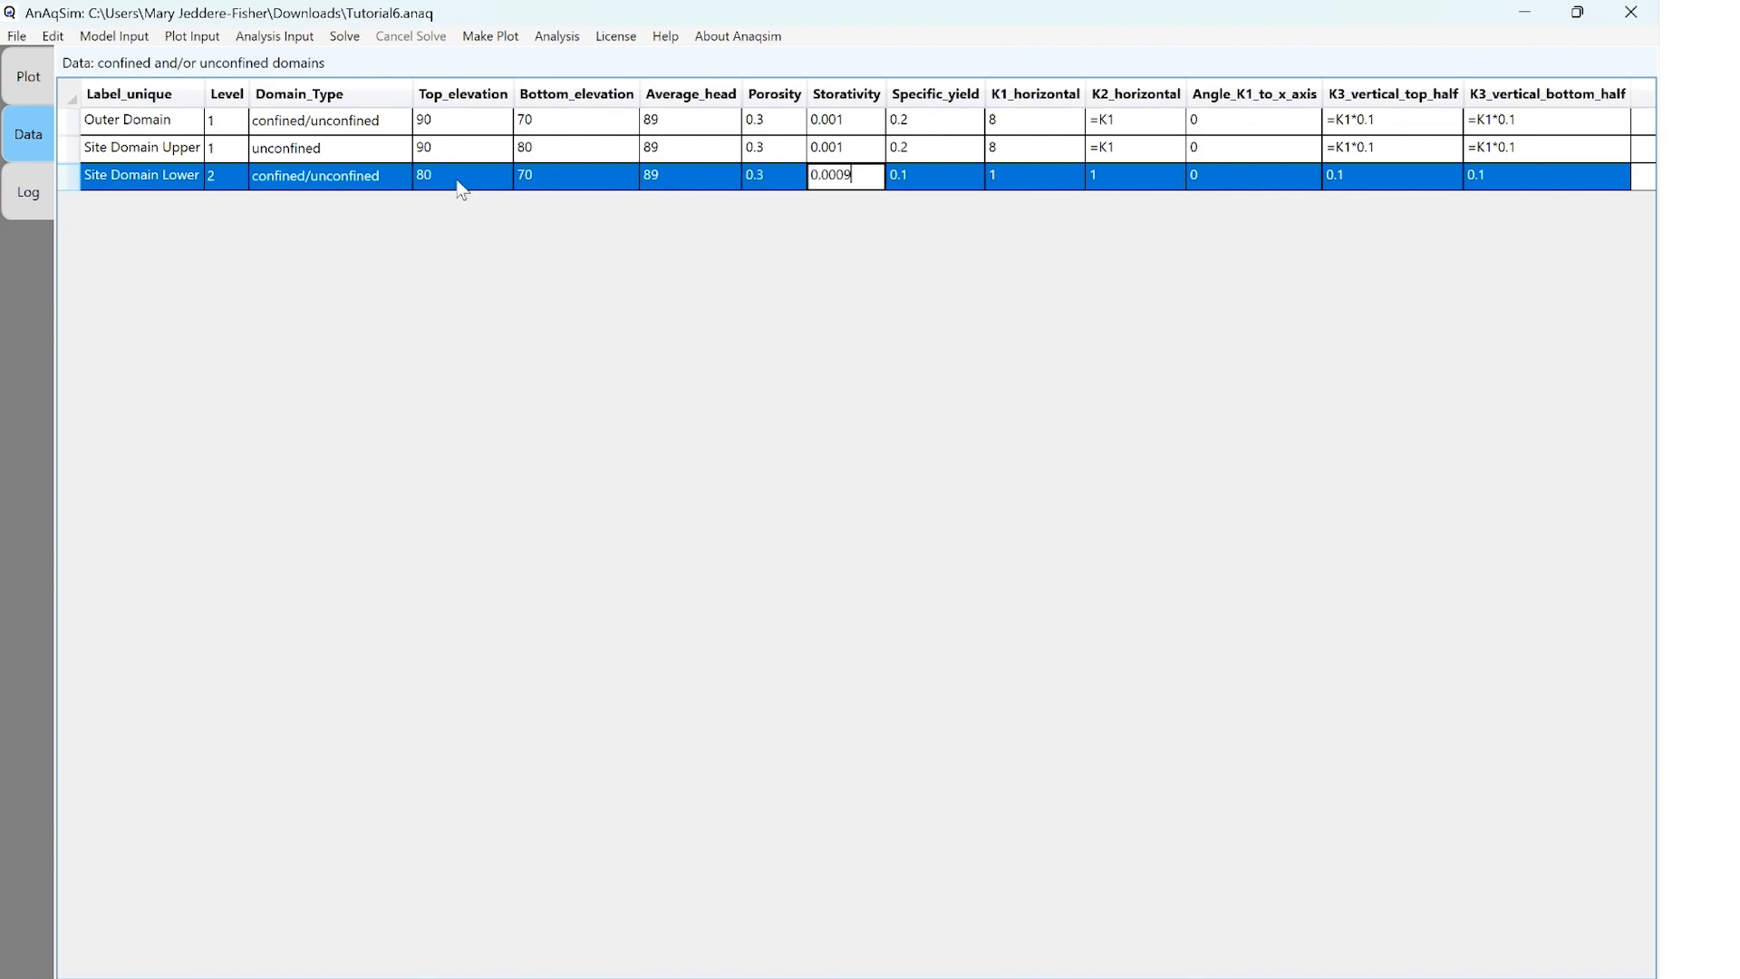
pyautogui.press('Tab')
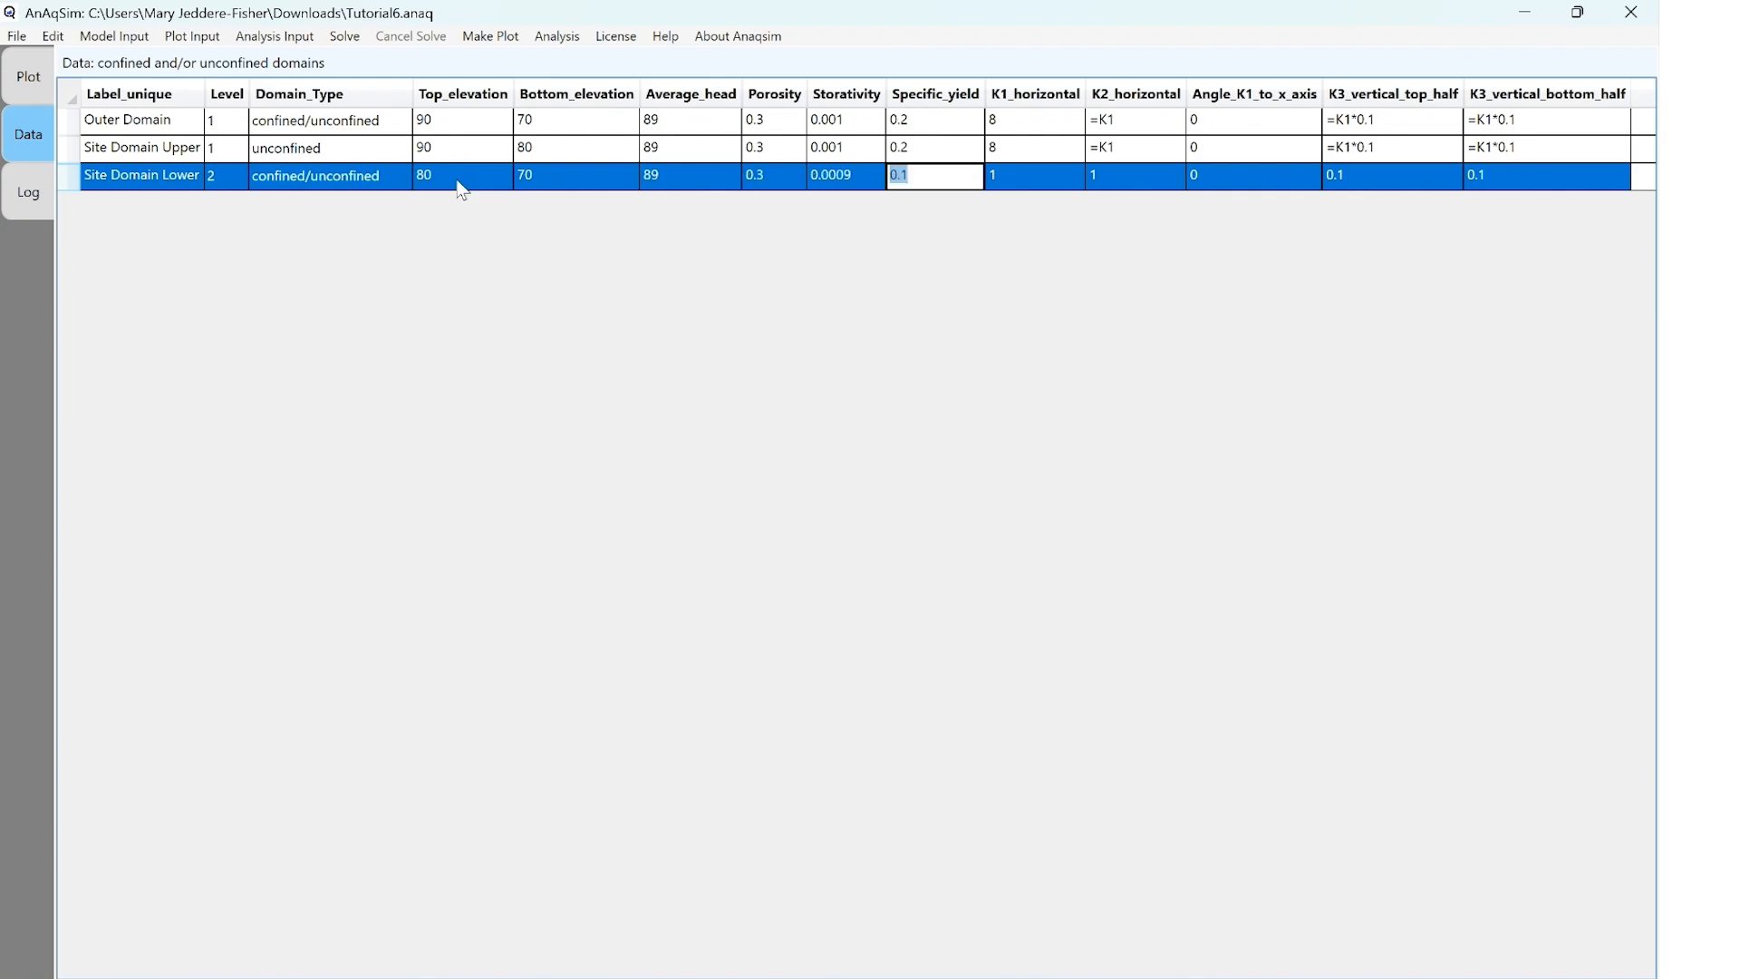
pyautogui.write('0.2')
pyautogui.press('Tab')
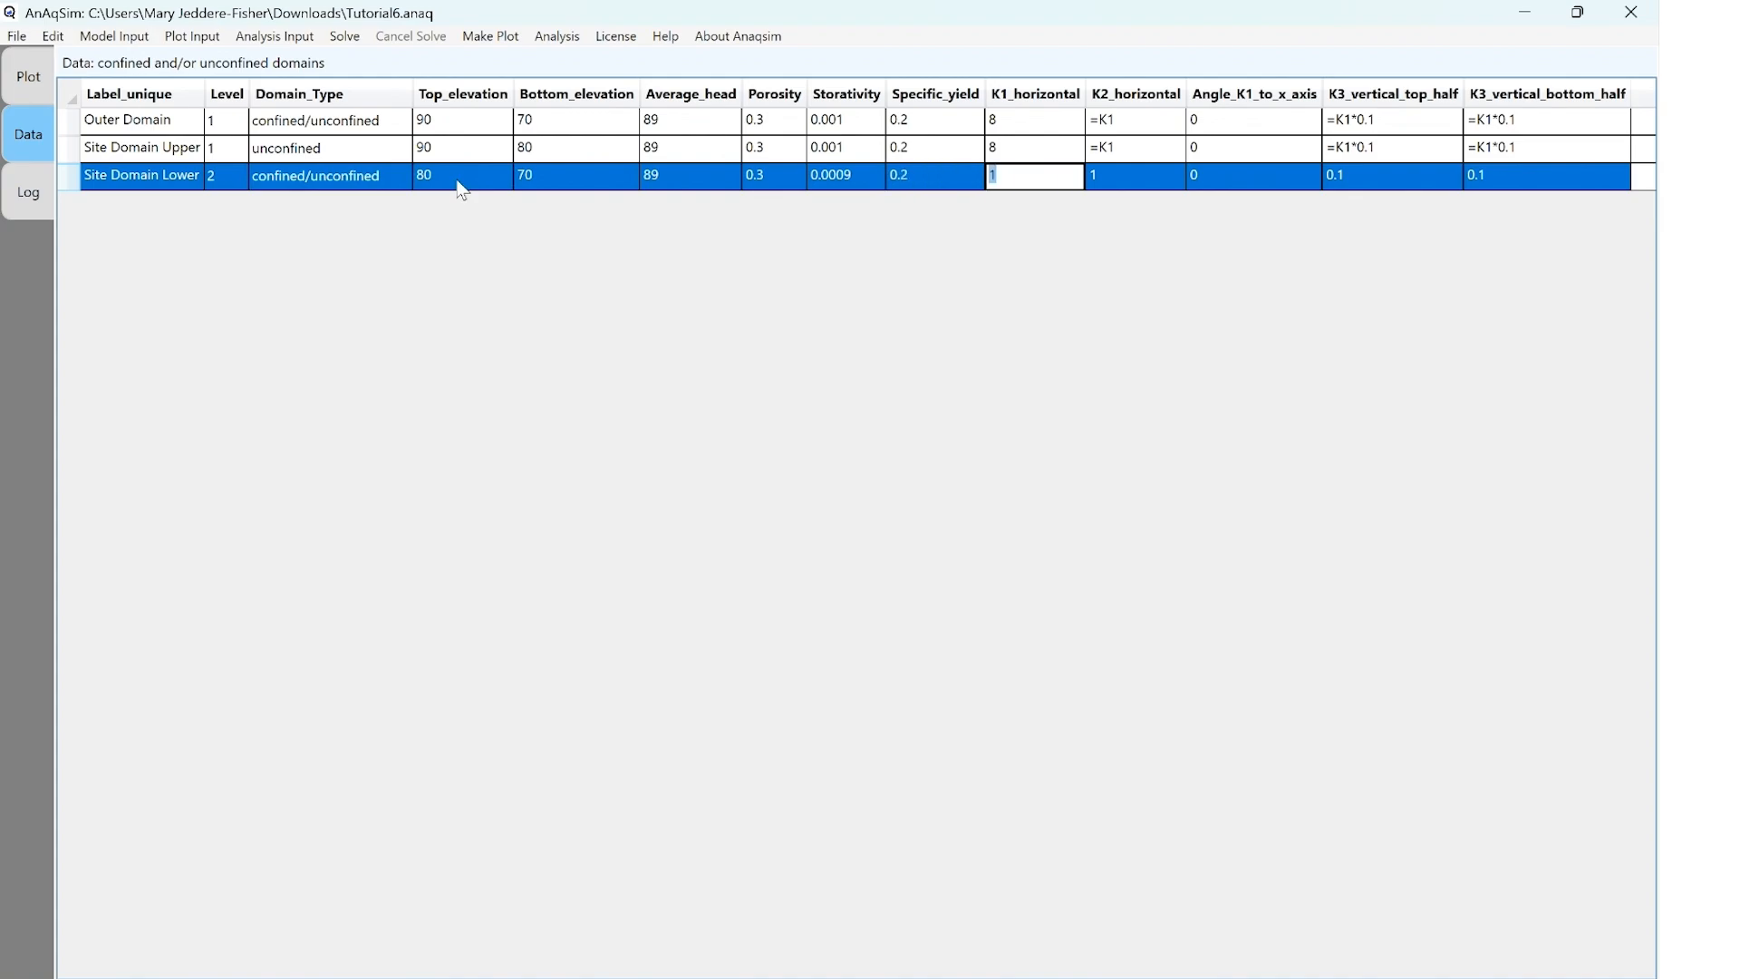
# Set Site Domain Lower's horizontal conductivities to 8 for K1 and =K1 for K2
pyautogui.write('8')
pyautogui.press('Tab')
pyautogui.write('=K1')
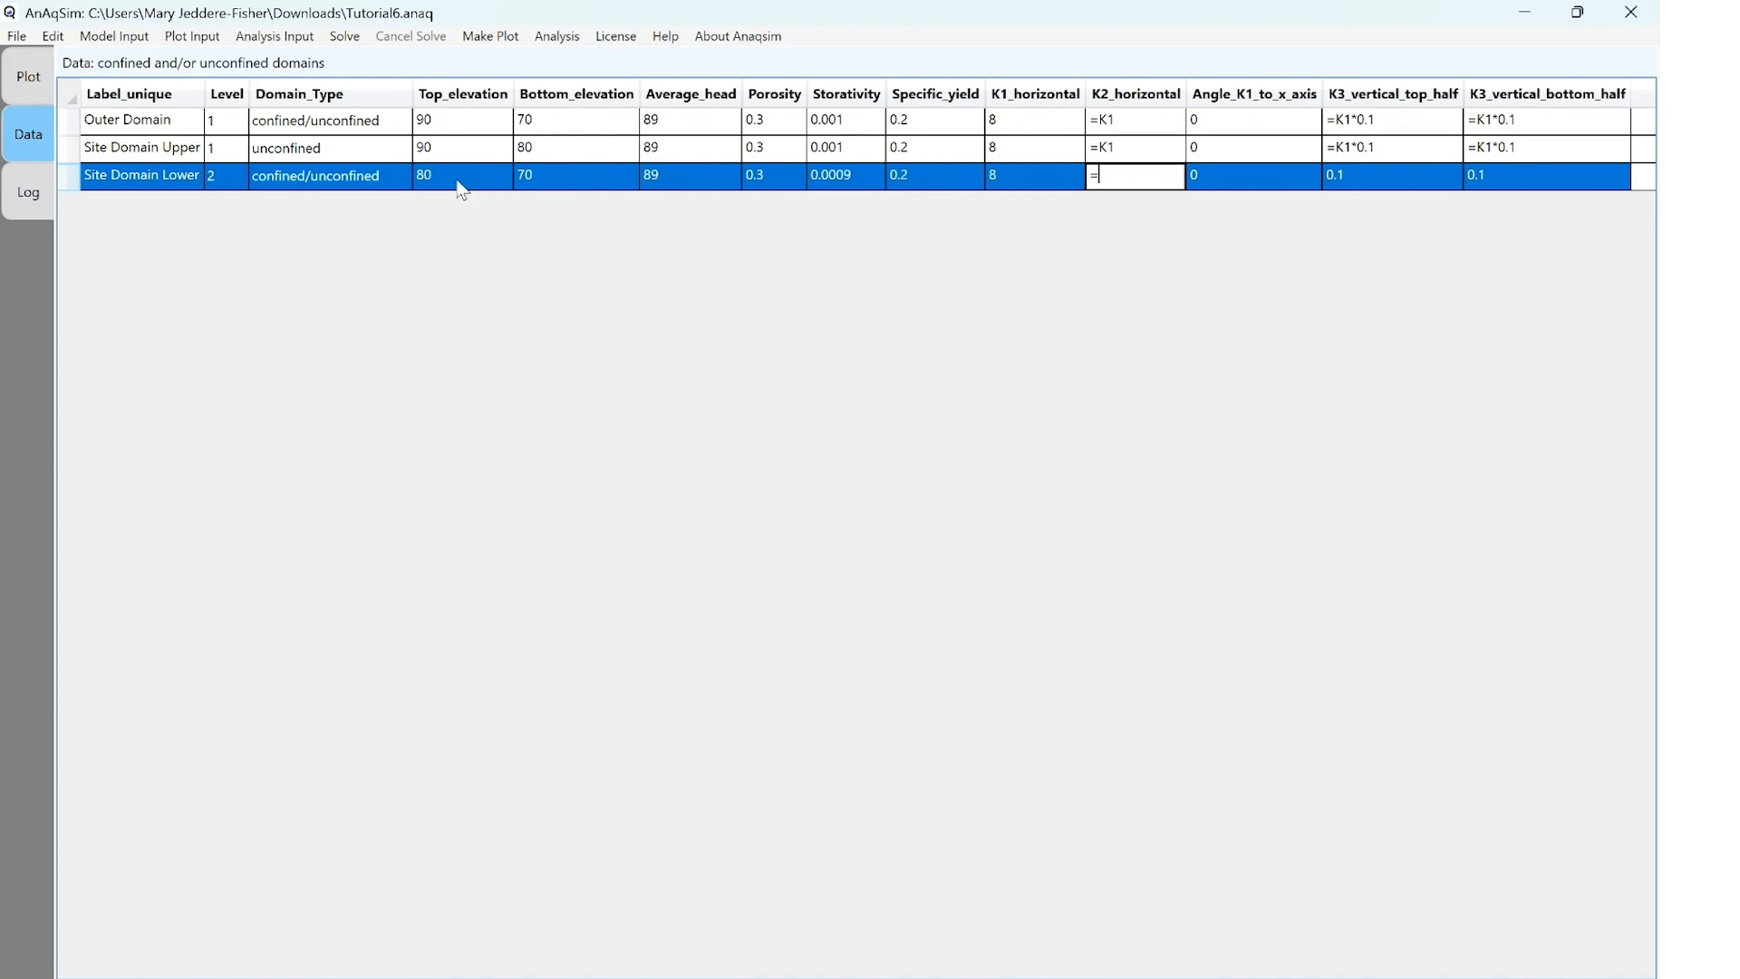
pyautogui.press('Tab')
# Set Site Domain Lower's top-half and bottom-half vertical K3 to =K1*0.1, and save the model
pyautogui.press('Tab')
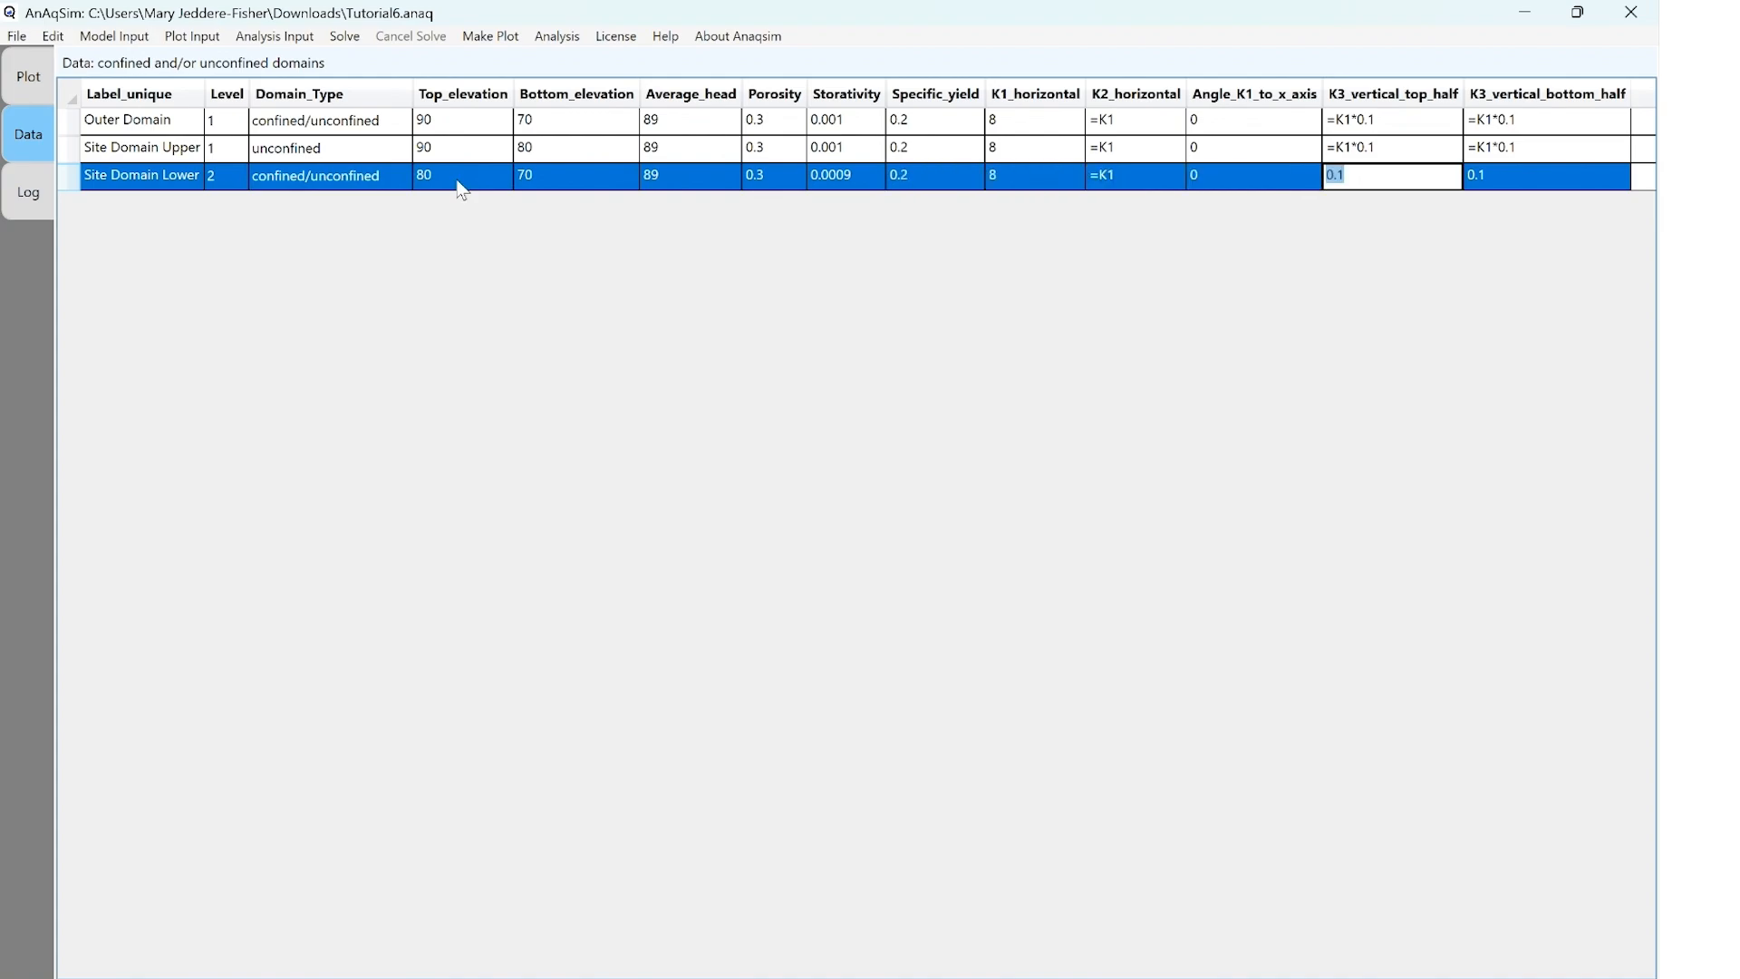
pyautogui.write('=K1*0.1')
pyautogui.press('Tab')
pyautogui.write('=K1*0.1')
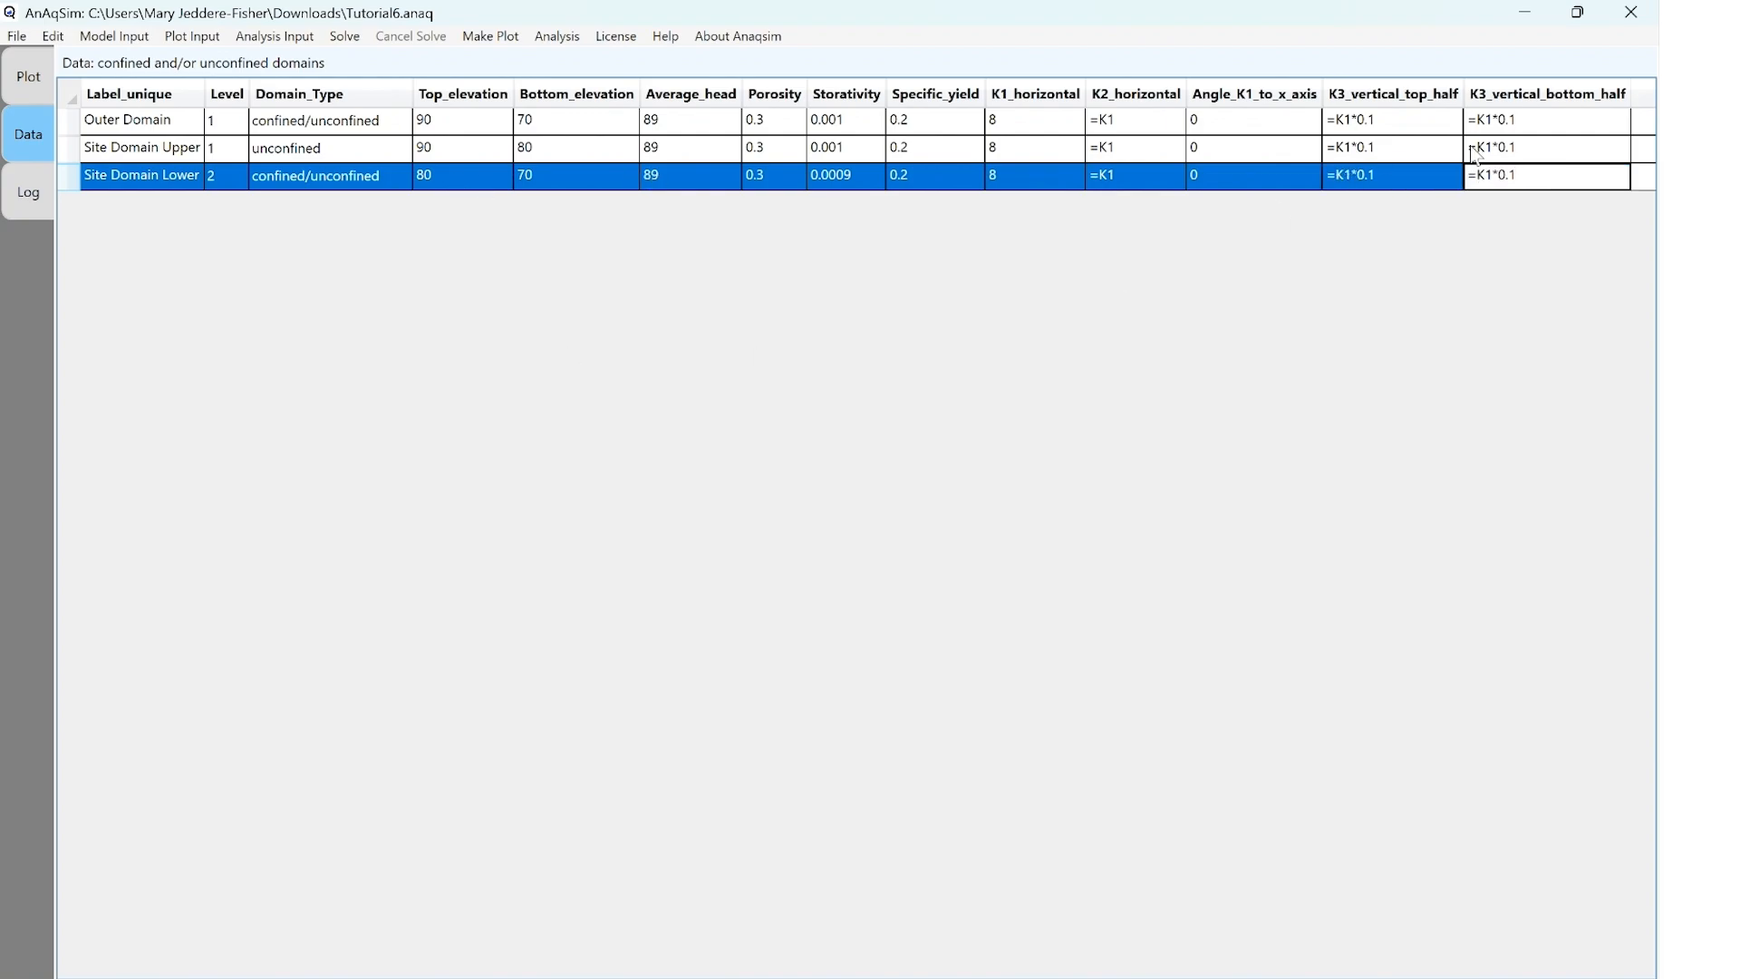
pyautogui.click(1534, 163)
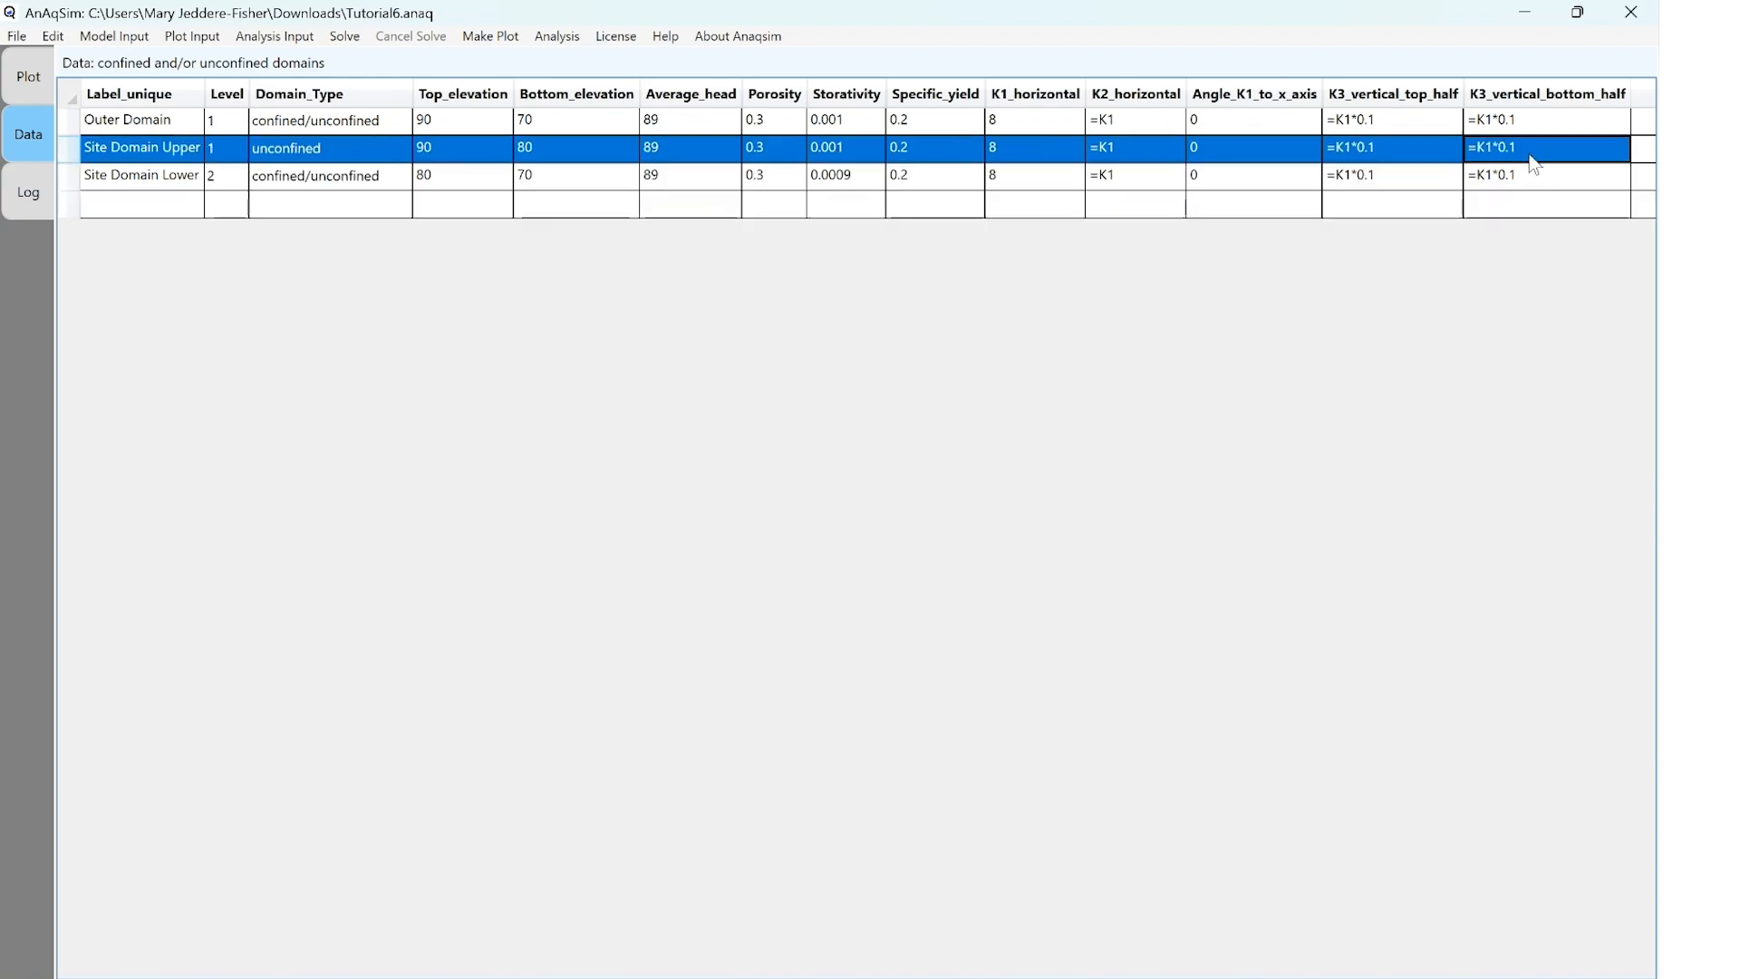
pyautogui.click(16, 36)
pyautogui.click(38, 87)
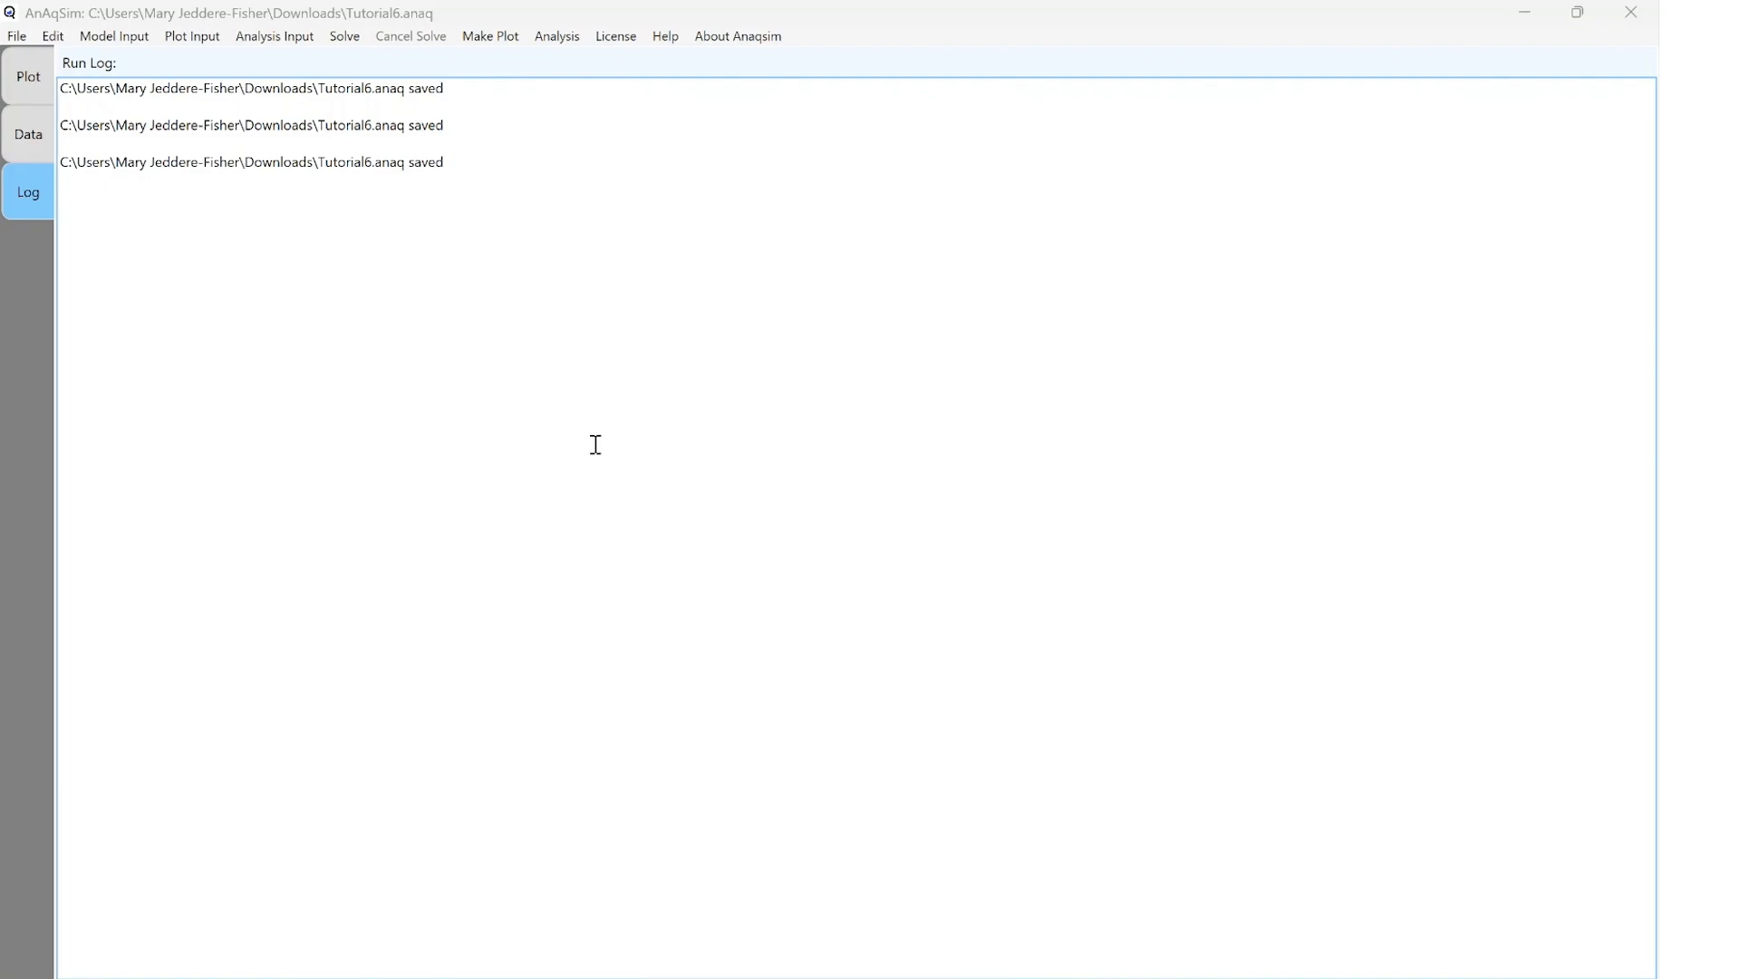
# Add a head-specified external line boundary with gradient for Outer Domain, centred at 0,0 with radius 3000
pyautogui.click(133, 42)
pyautogui.moveTo(164, 191)
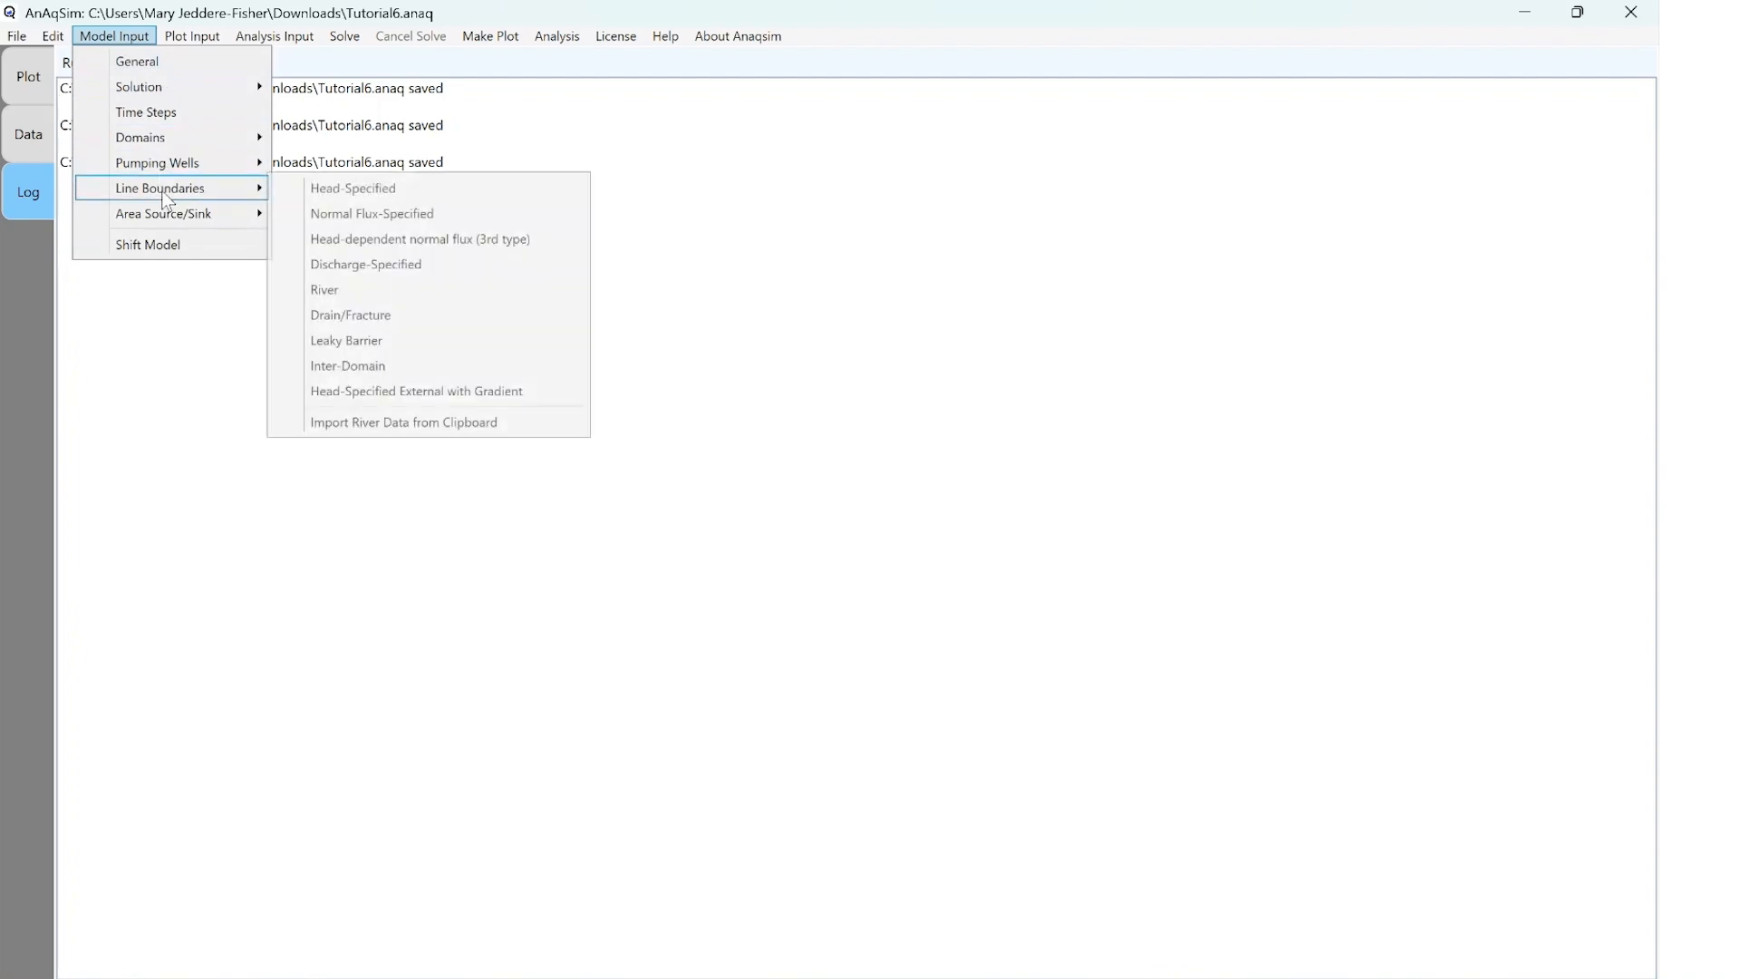
pyautogui.click(432, 394)
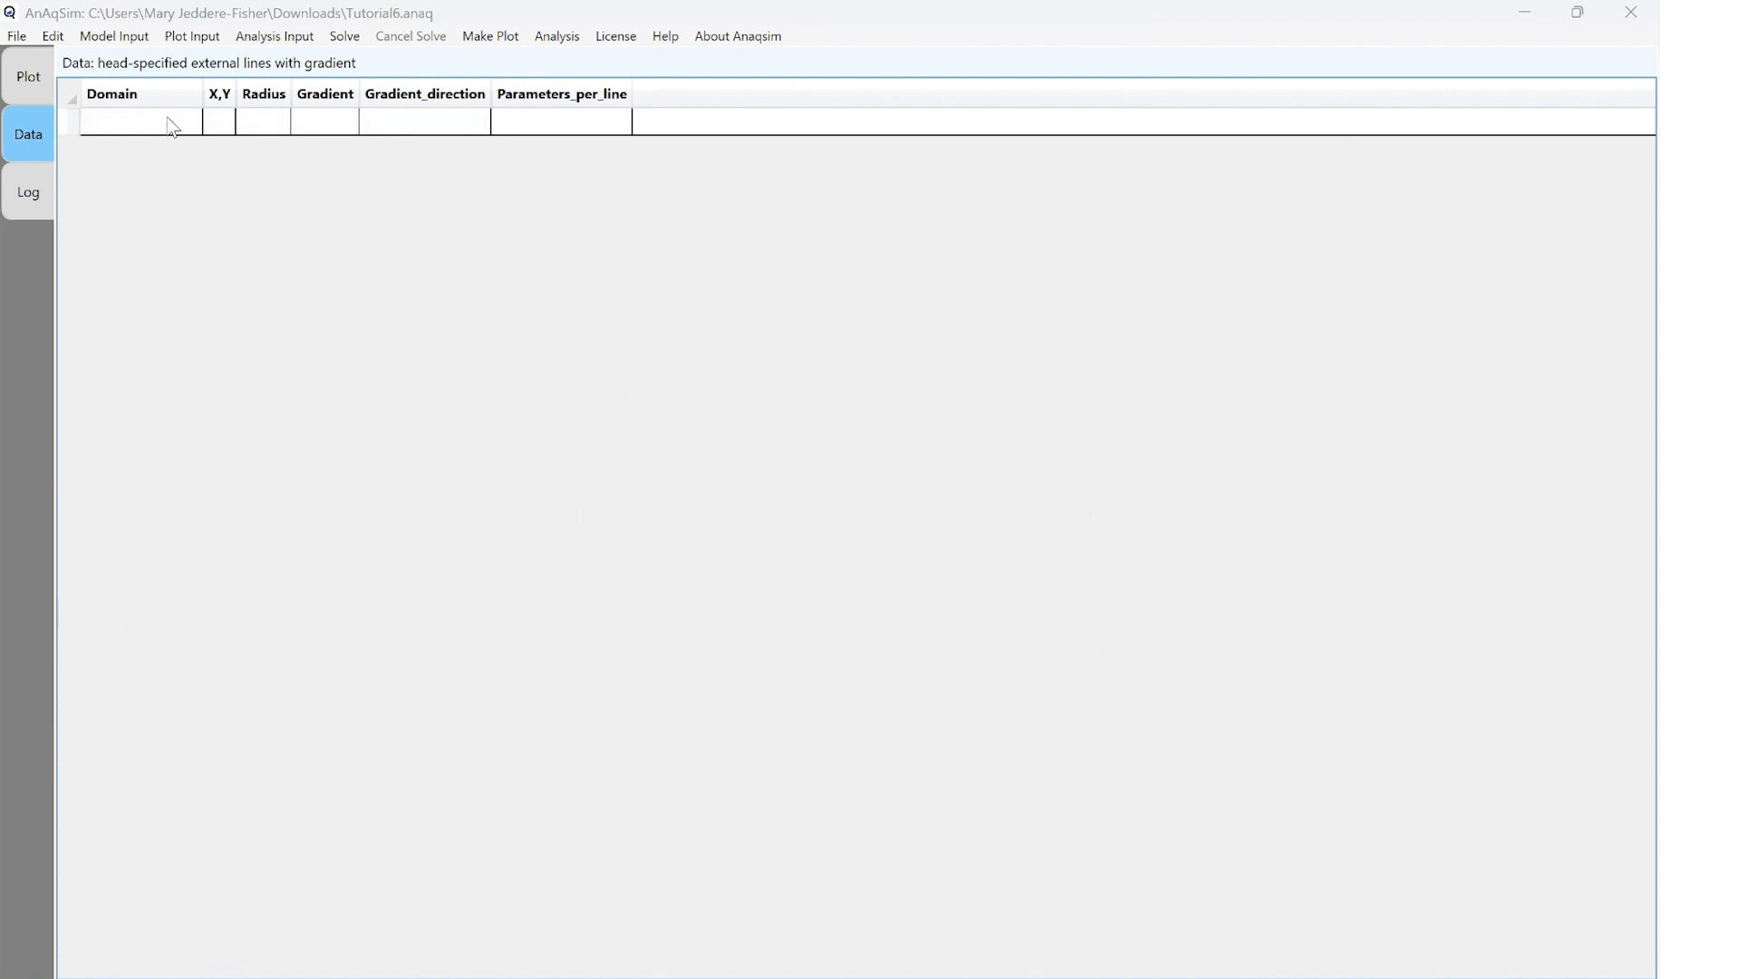
pyautogui.click(181, 122)
pyautogui.click(177, 148)
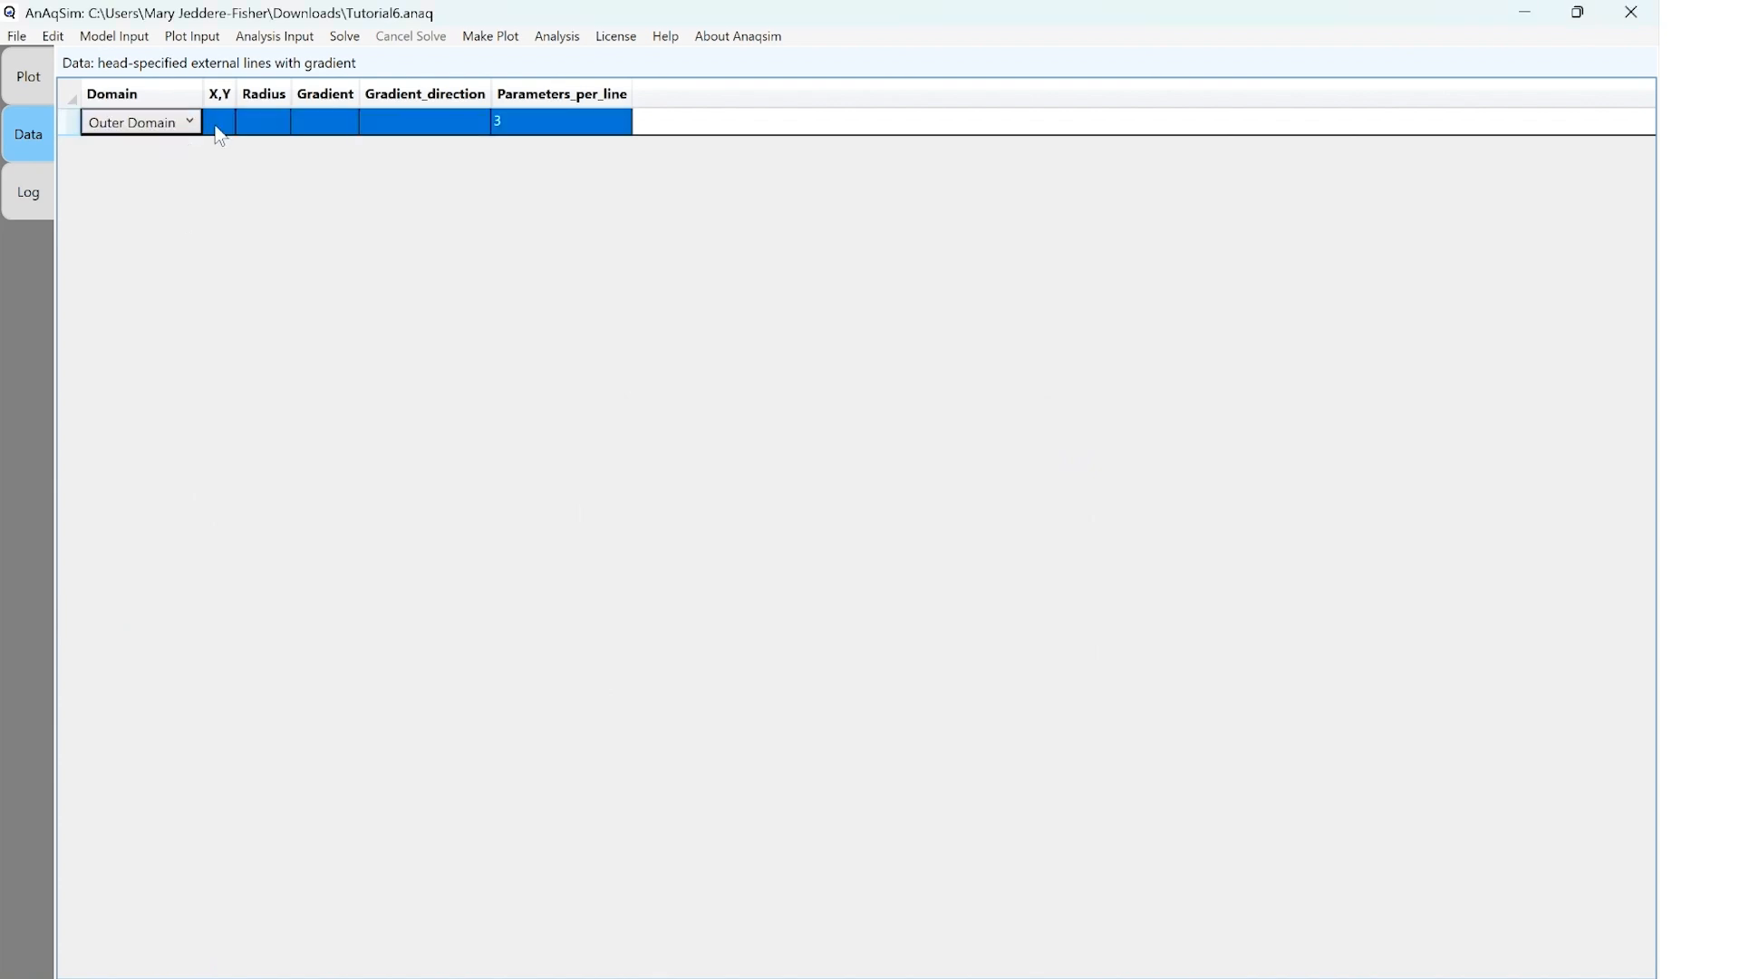
pyautogui.click(219, 122)
pyautogui.write('0,0')
pyautogui.press('Tab')
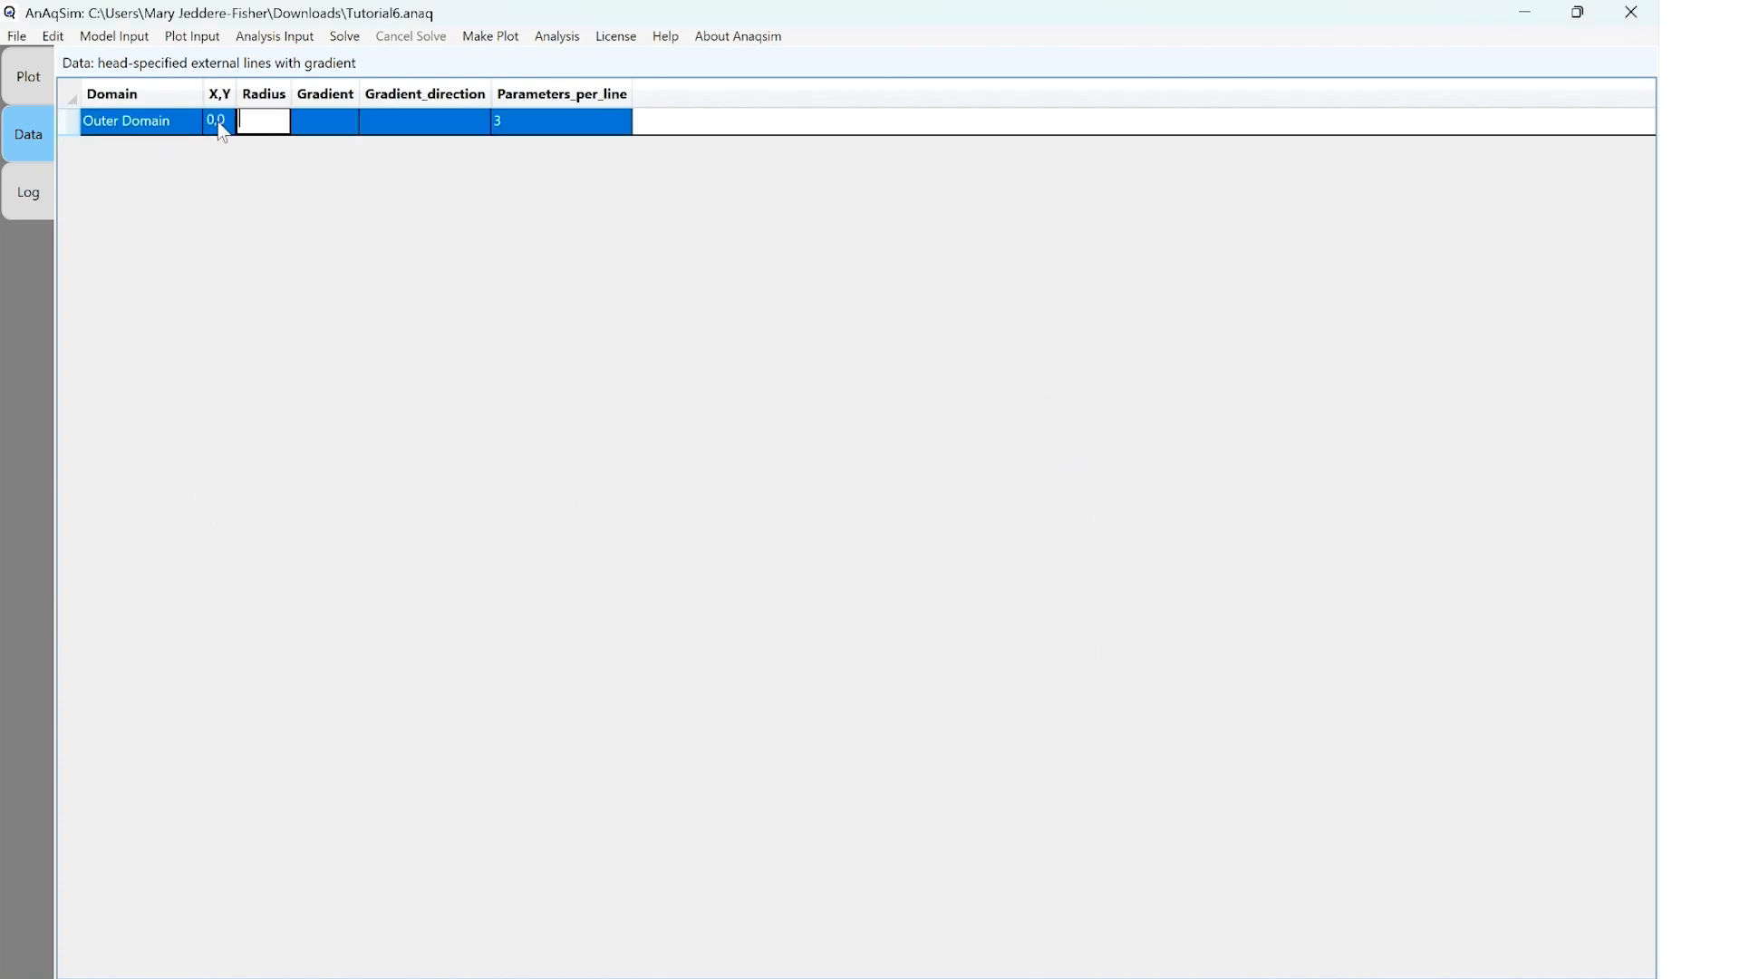
pyautogui.write('3000')
pyautogui.press('Tab')
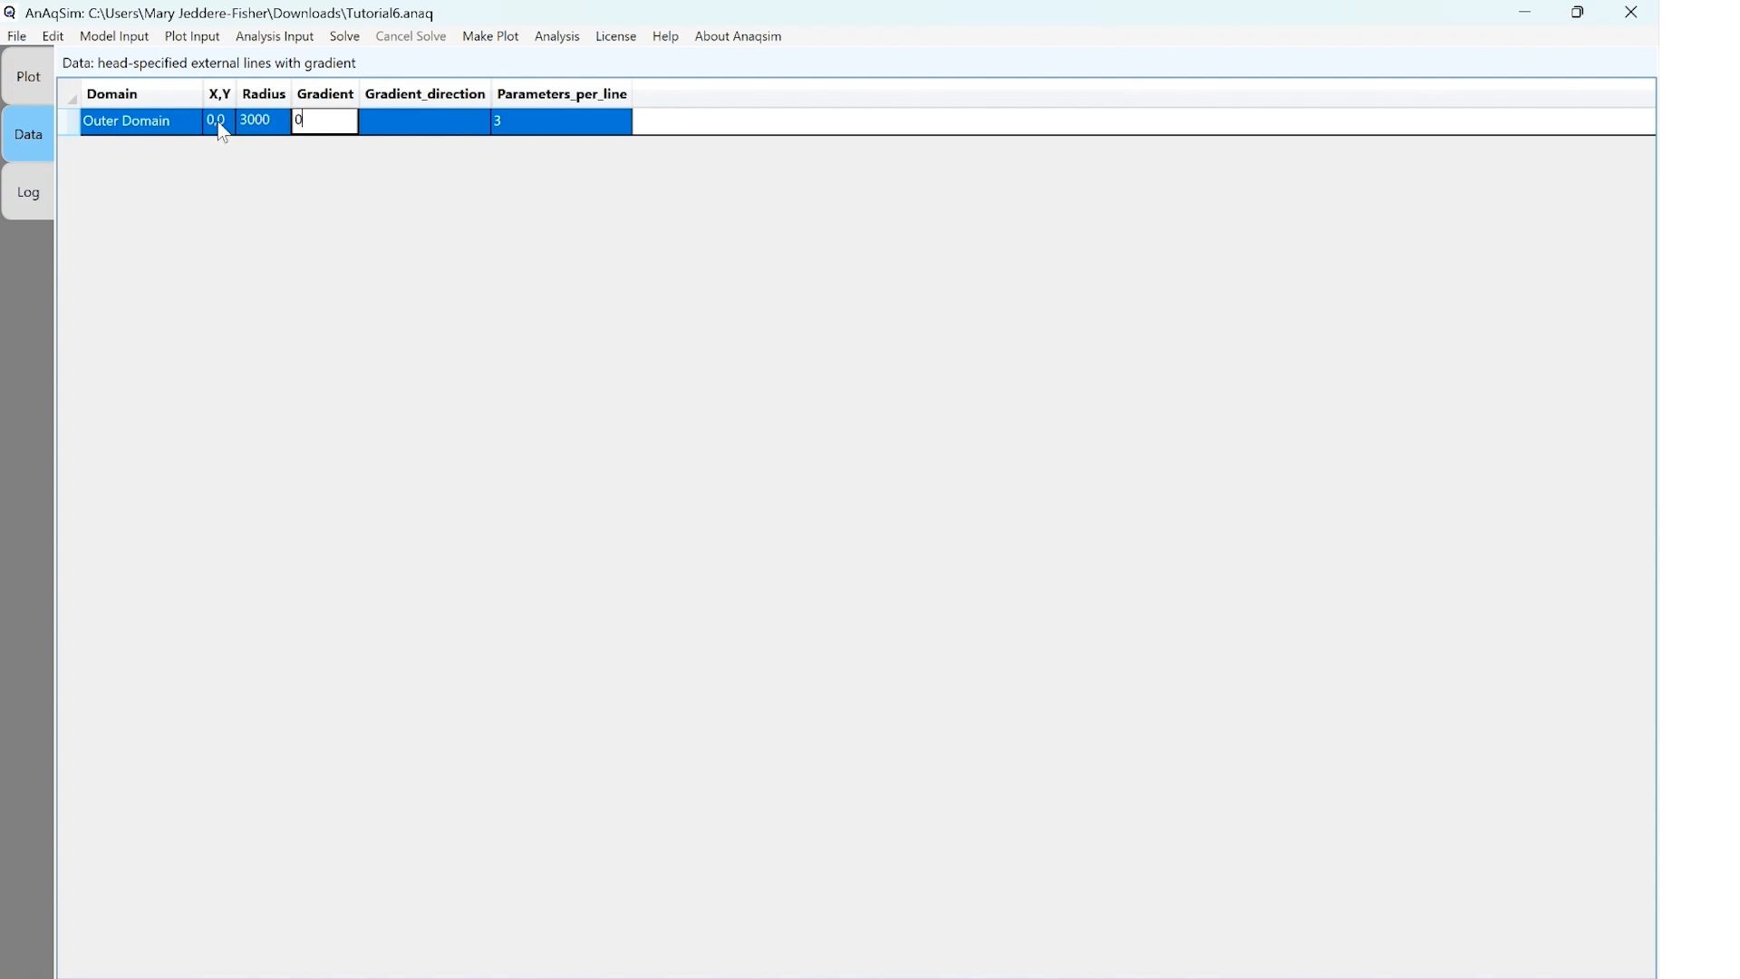
# Set the external boundary's gradient and gradient direction to 0, choose its parameters per line, and save the model
pyautogui.write('0')
pyautogui.press('Tab')
pyautogui.write('0')
pyautogui.press('Tab')
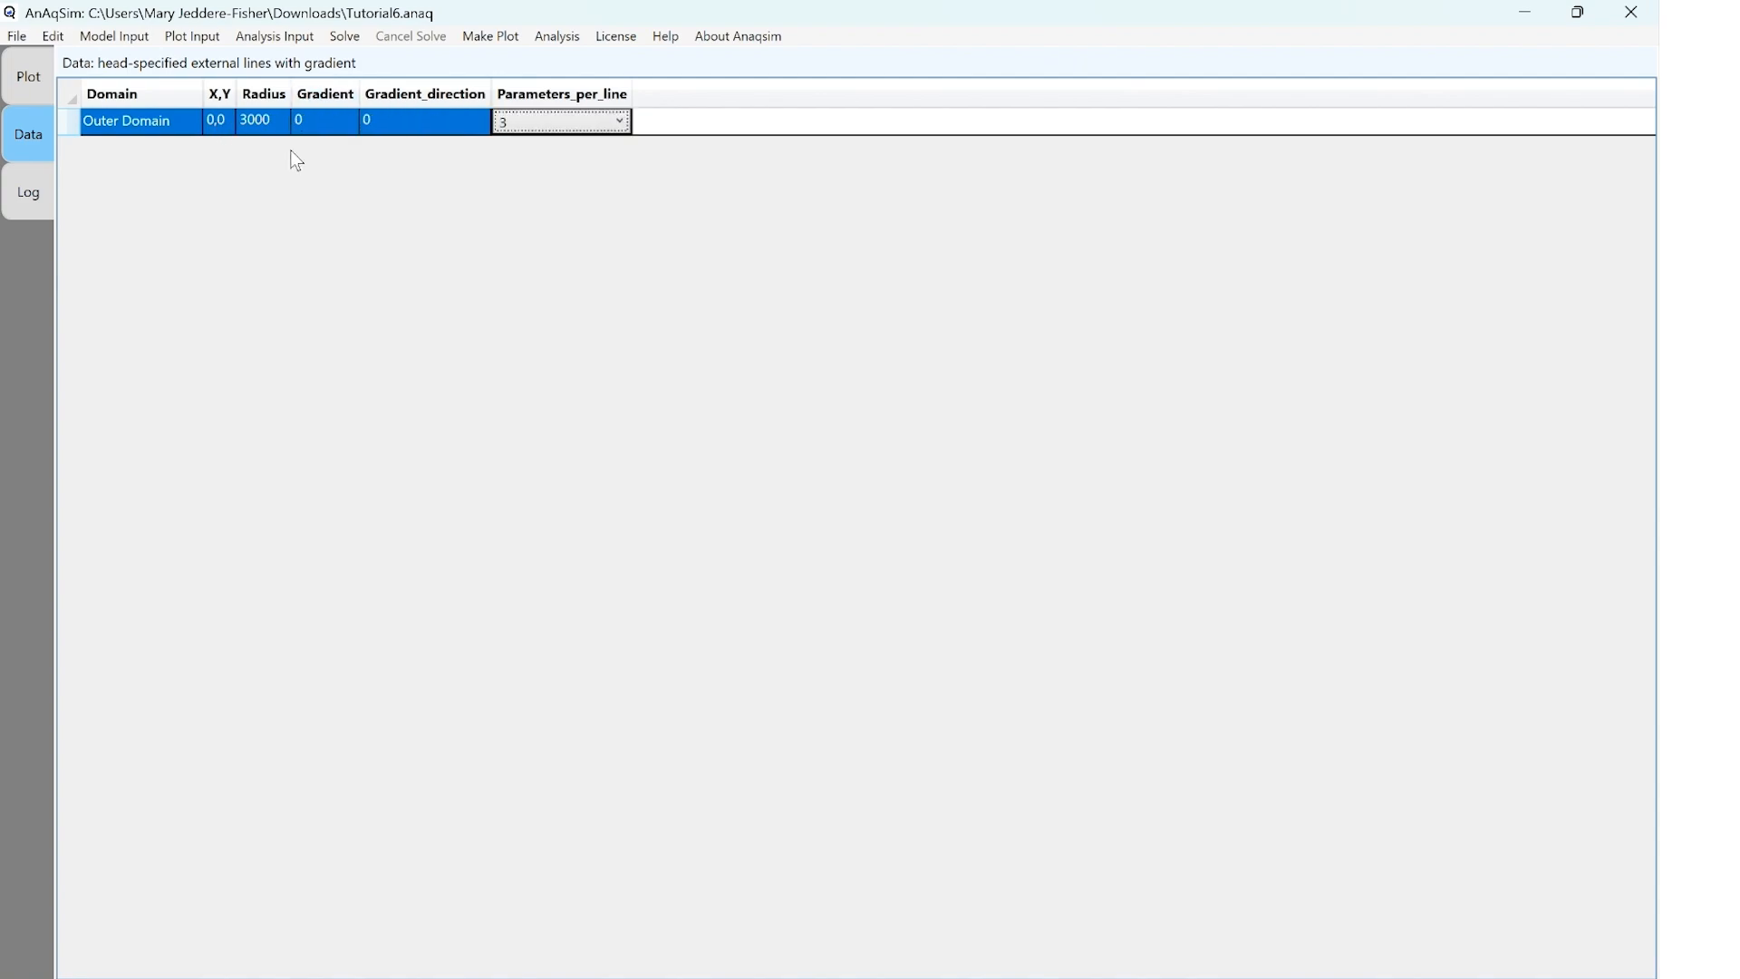
pyautogui.click(624, 124)
pyautogui.click(610, 143)
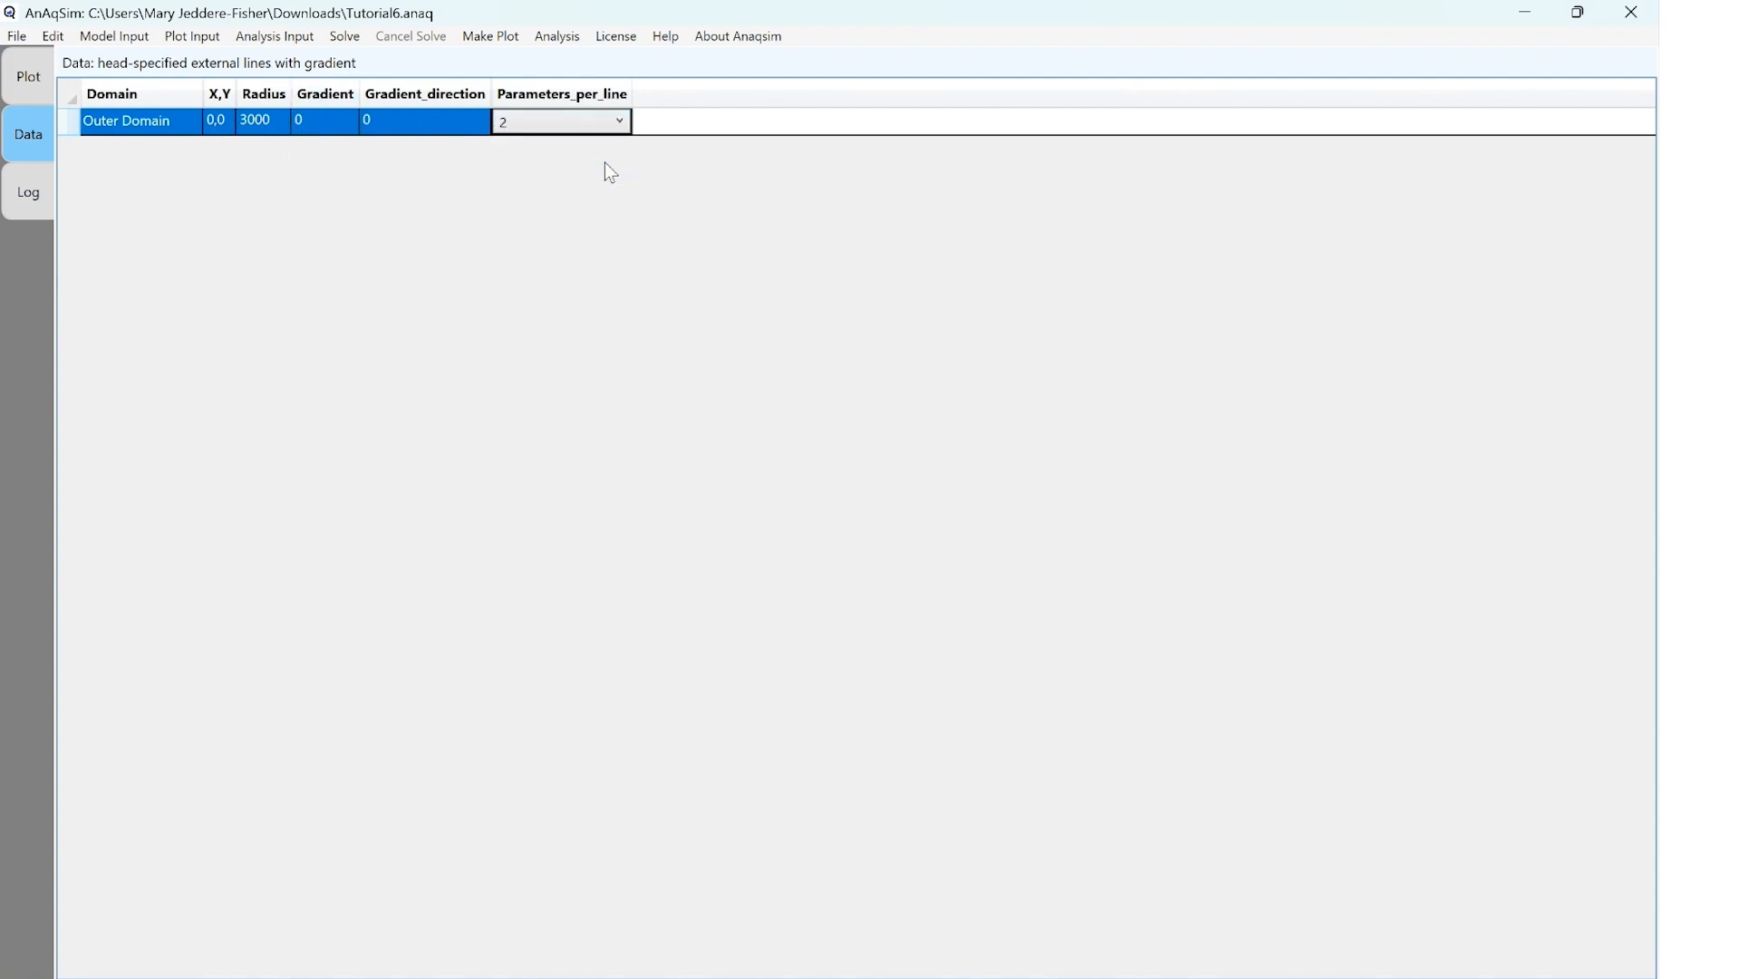
pyautogui.click(18, 36)
pyautogui.click(42, 87)
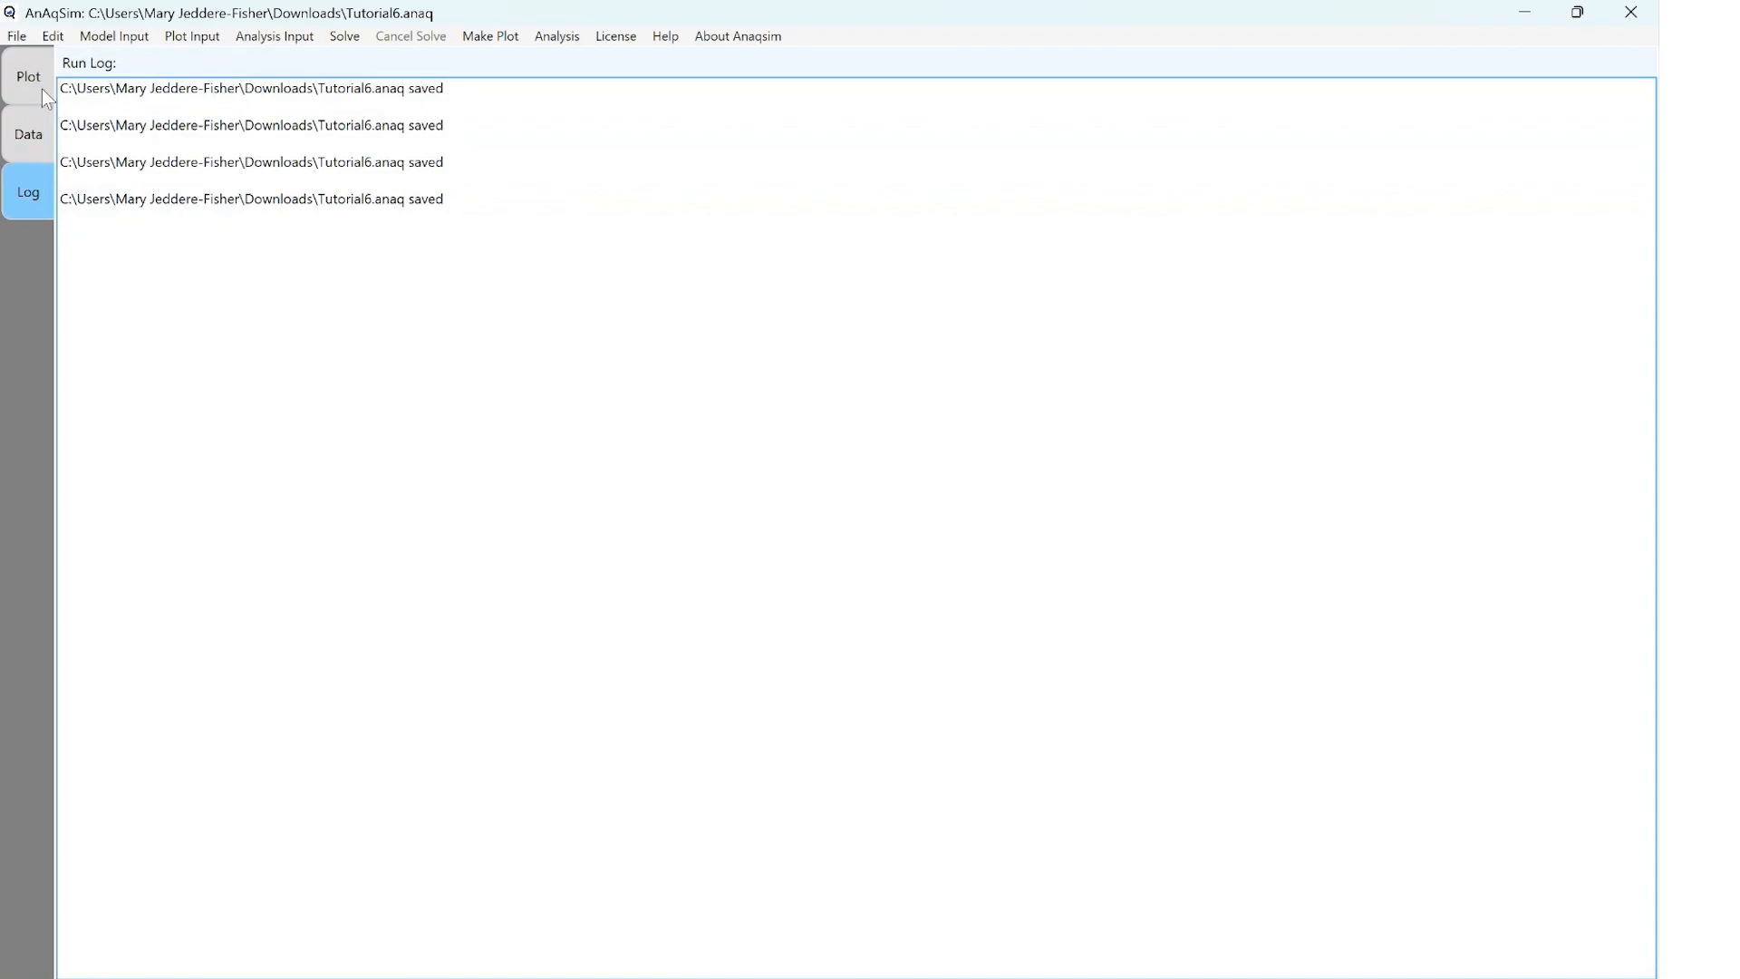
# Plot the model elements only and turn on snapping to the grid
pyautogui.click(486, 36)
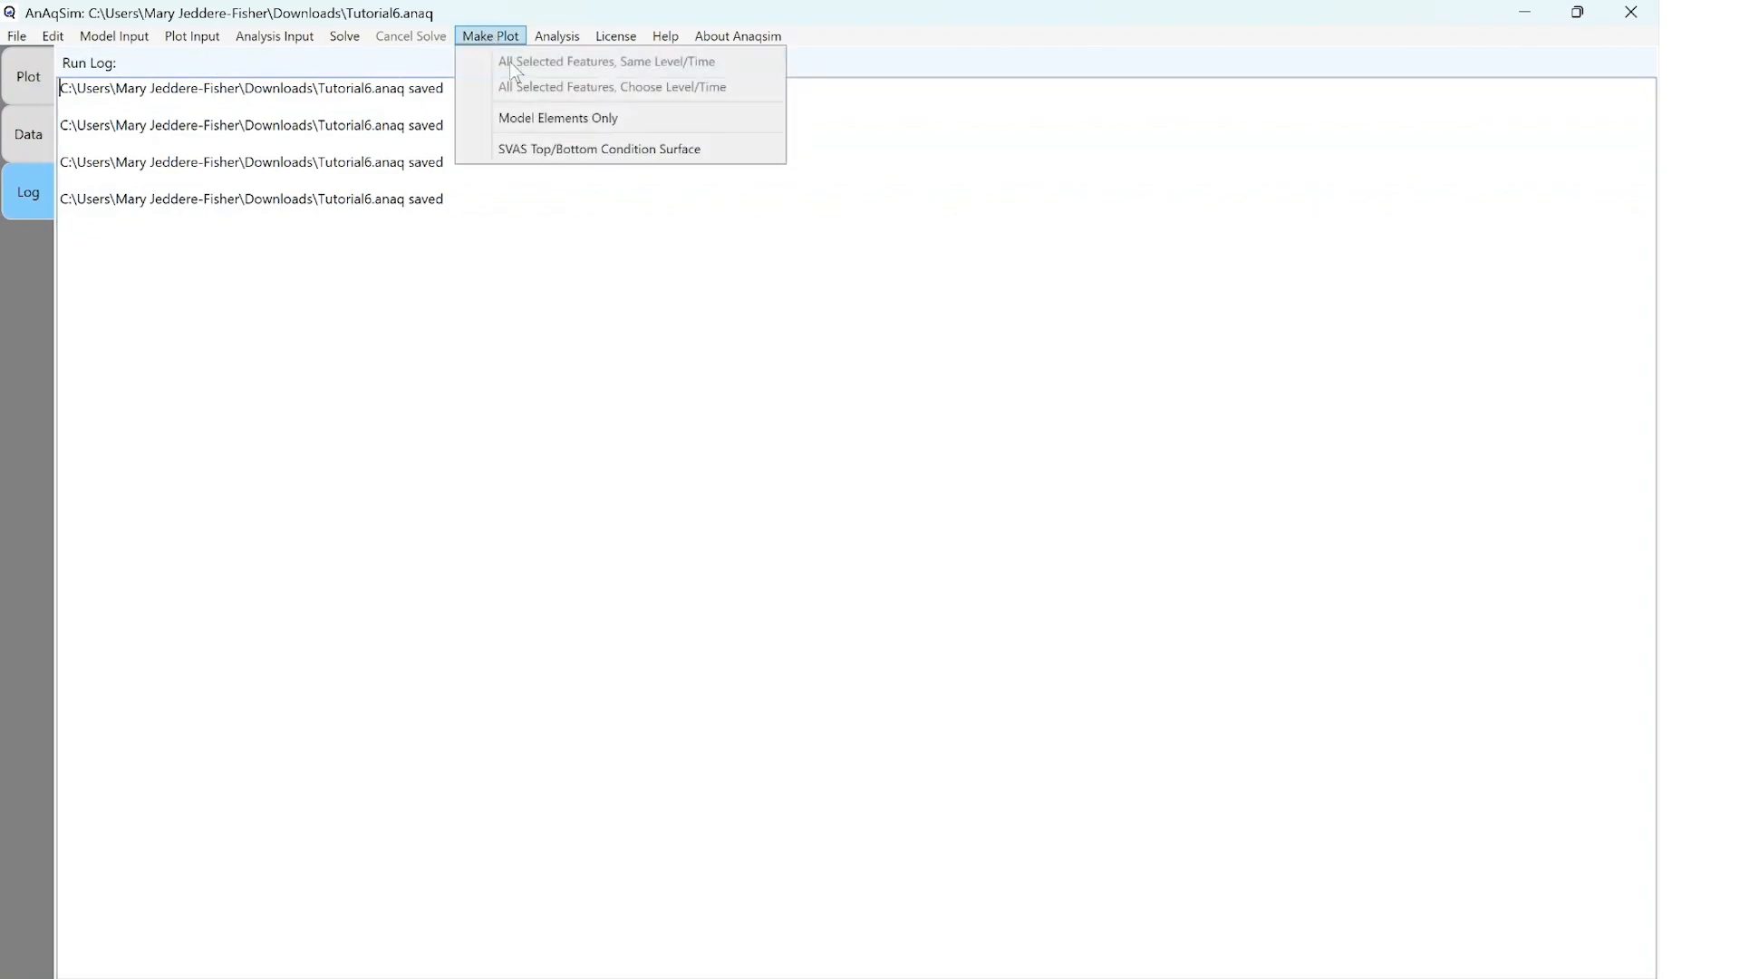
pyautogui.click(542, 118)
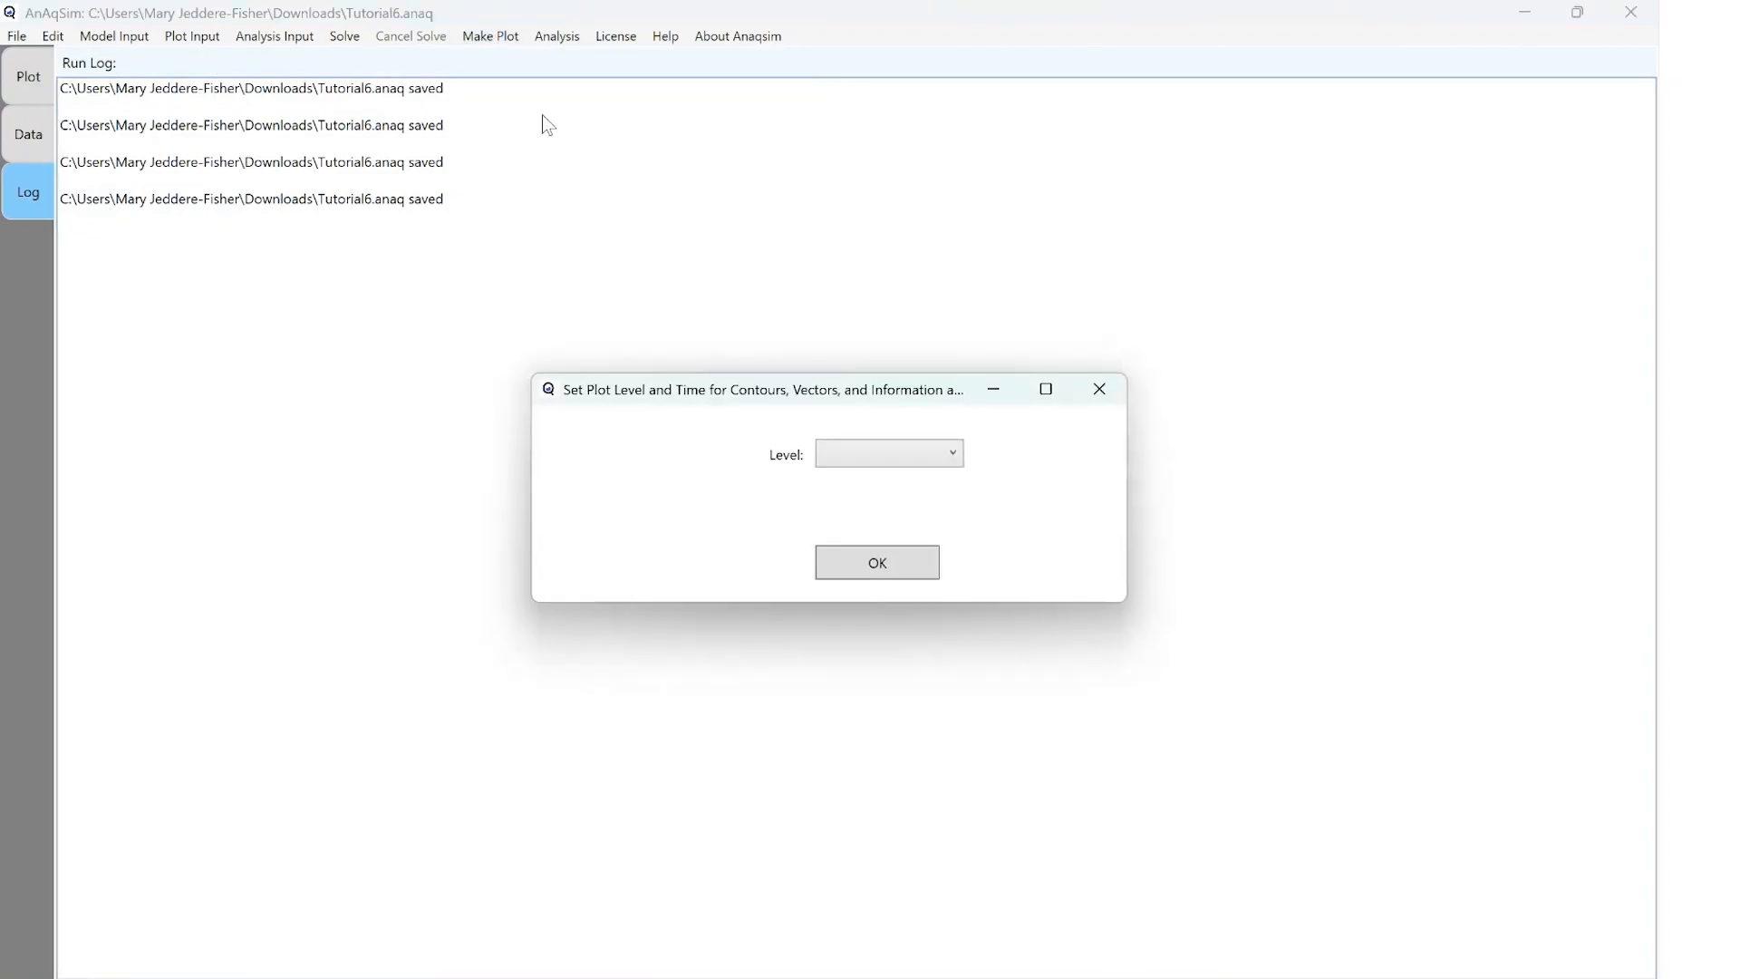
pyautogui.click(845, 554)
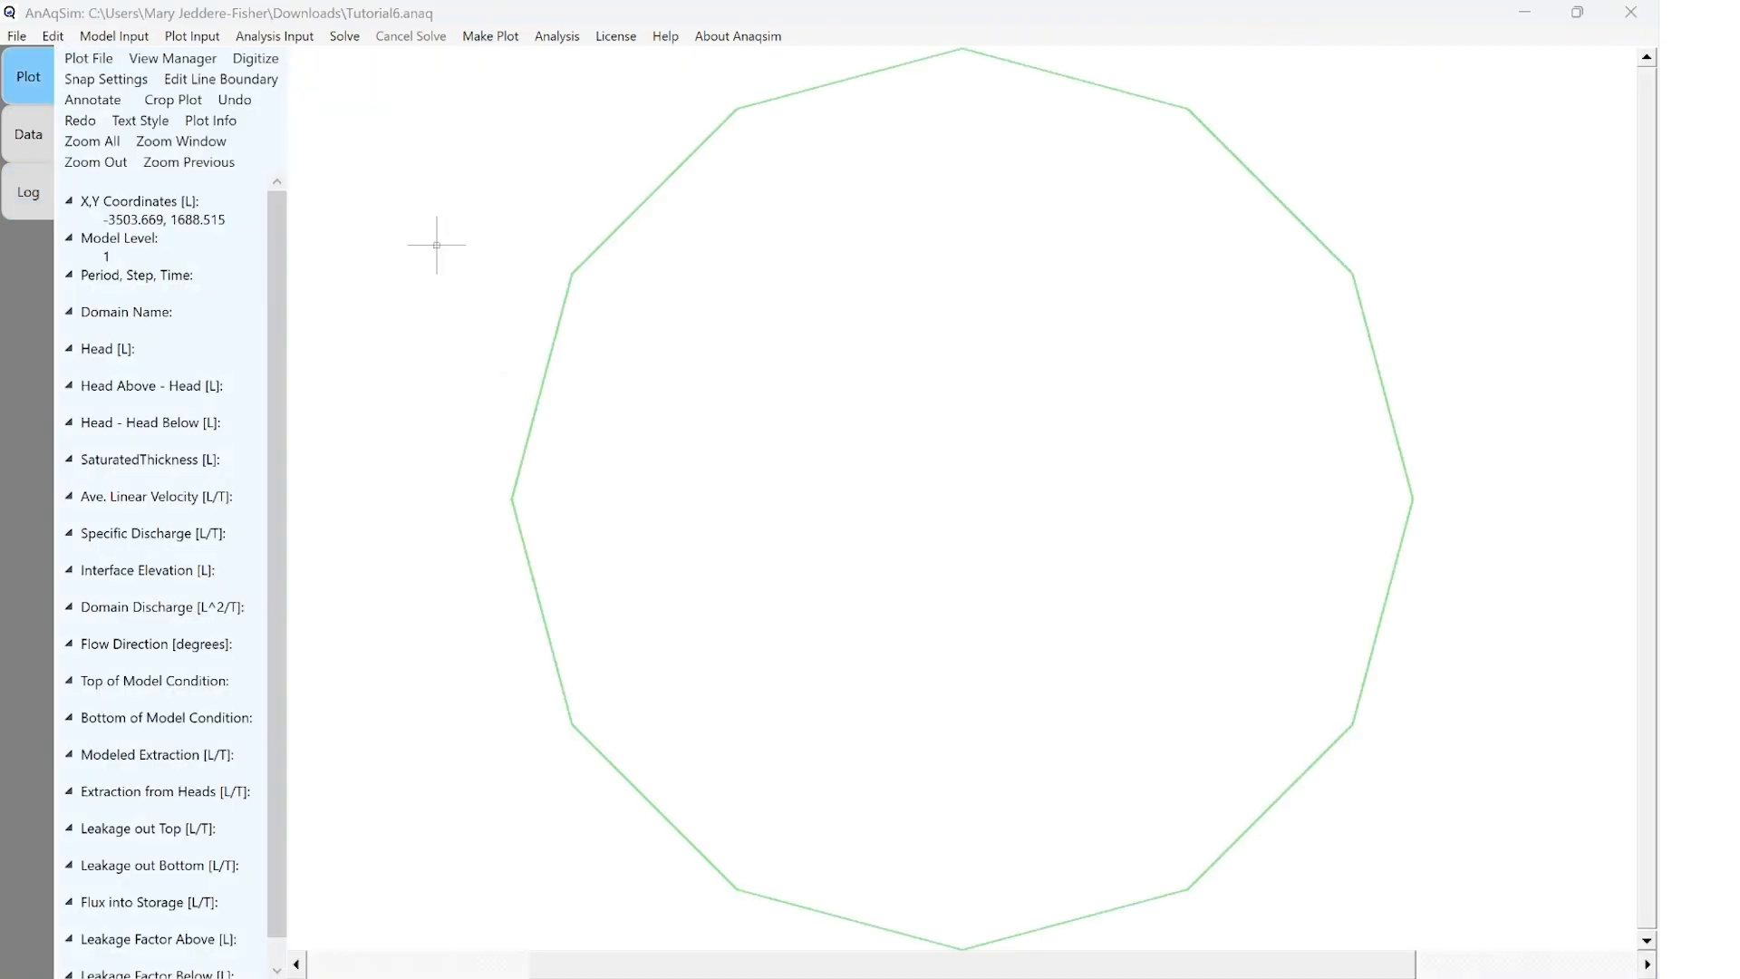
pyautogui.click(121, 81)
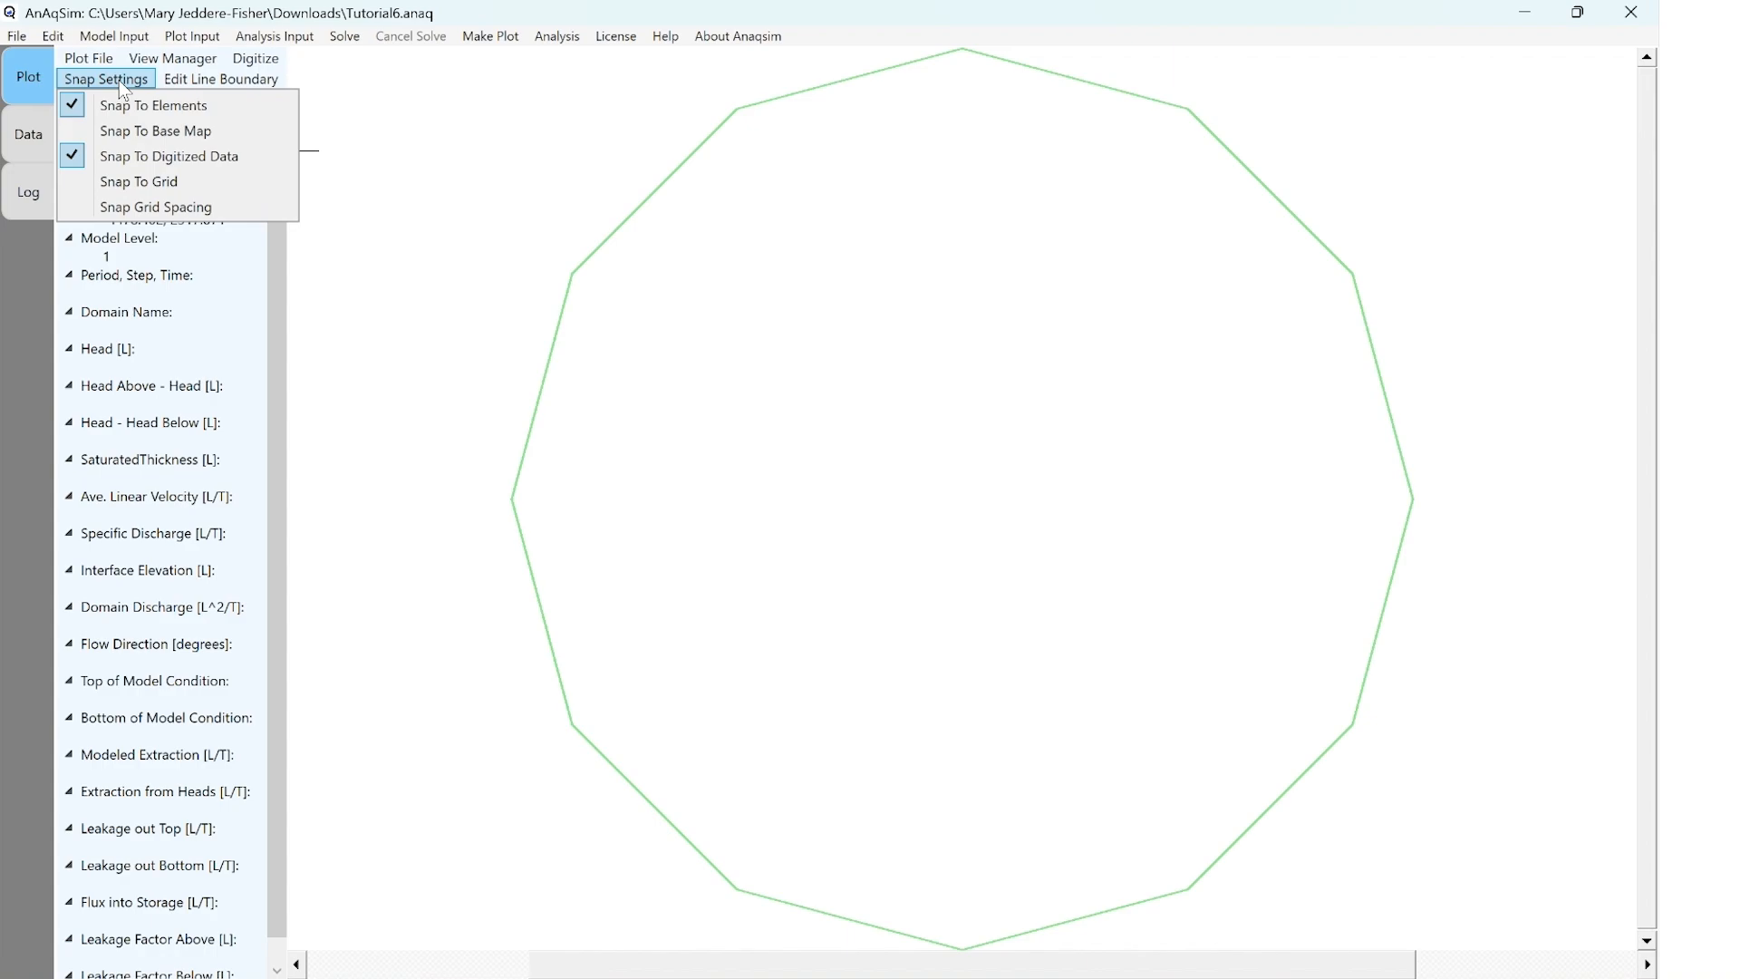
pyautogui.click(72, 182)
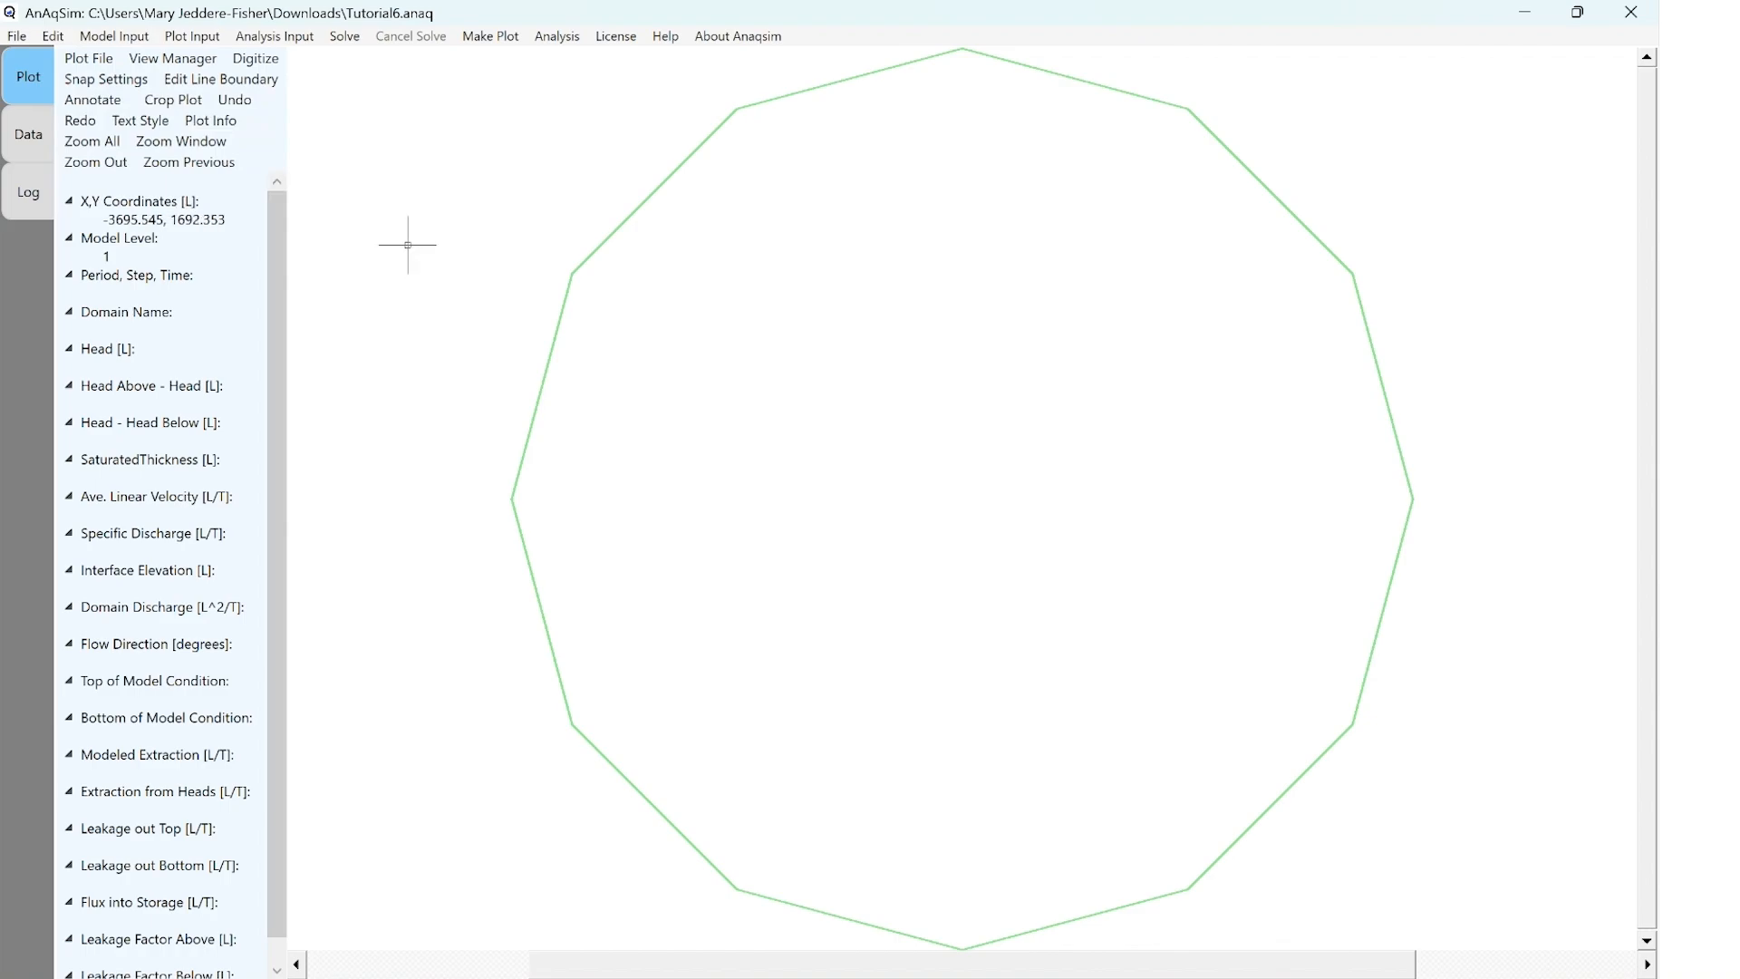
# Digitize a 10-sided circle polygon centred at 0,0 and passing through 0,400
pyautogui.click(261, 62)
pyautogui.click(327, 135)
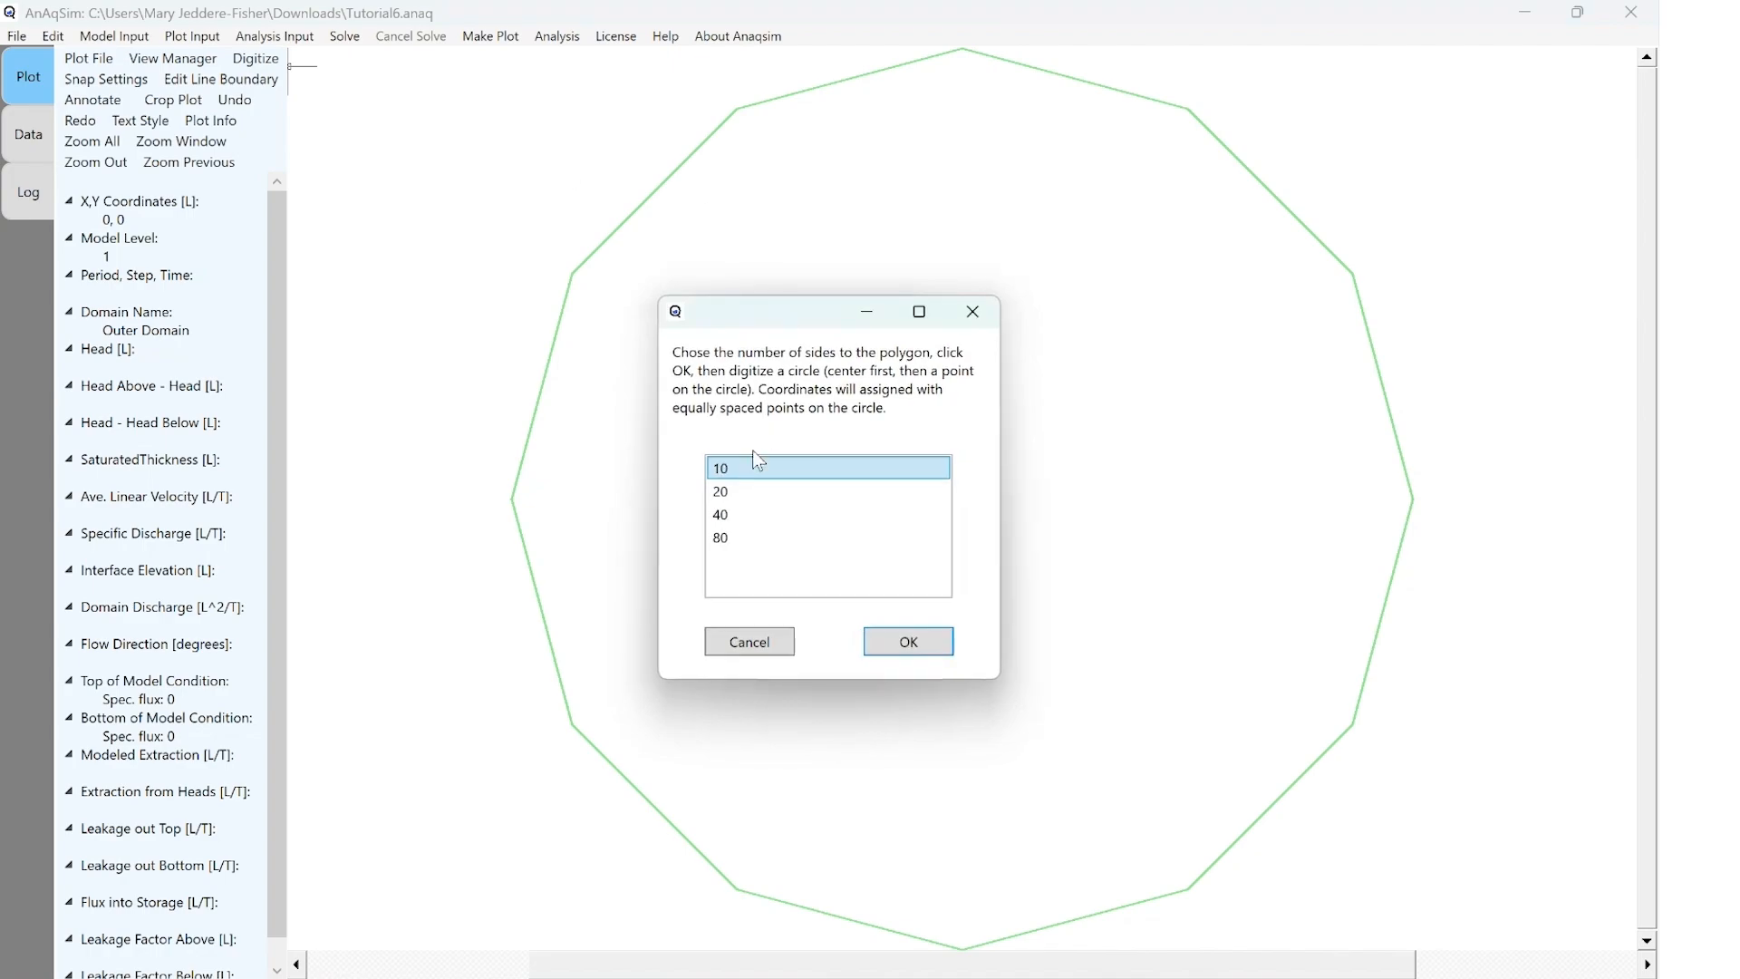
pyautogui.click(913, 642)
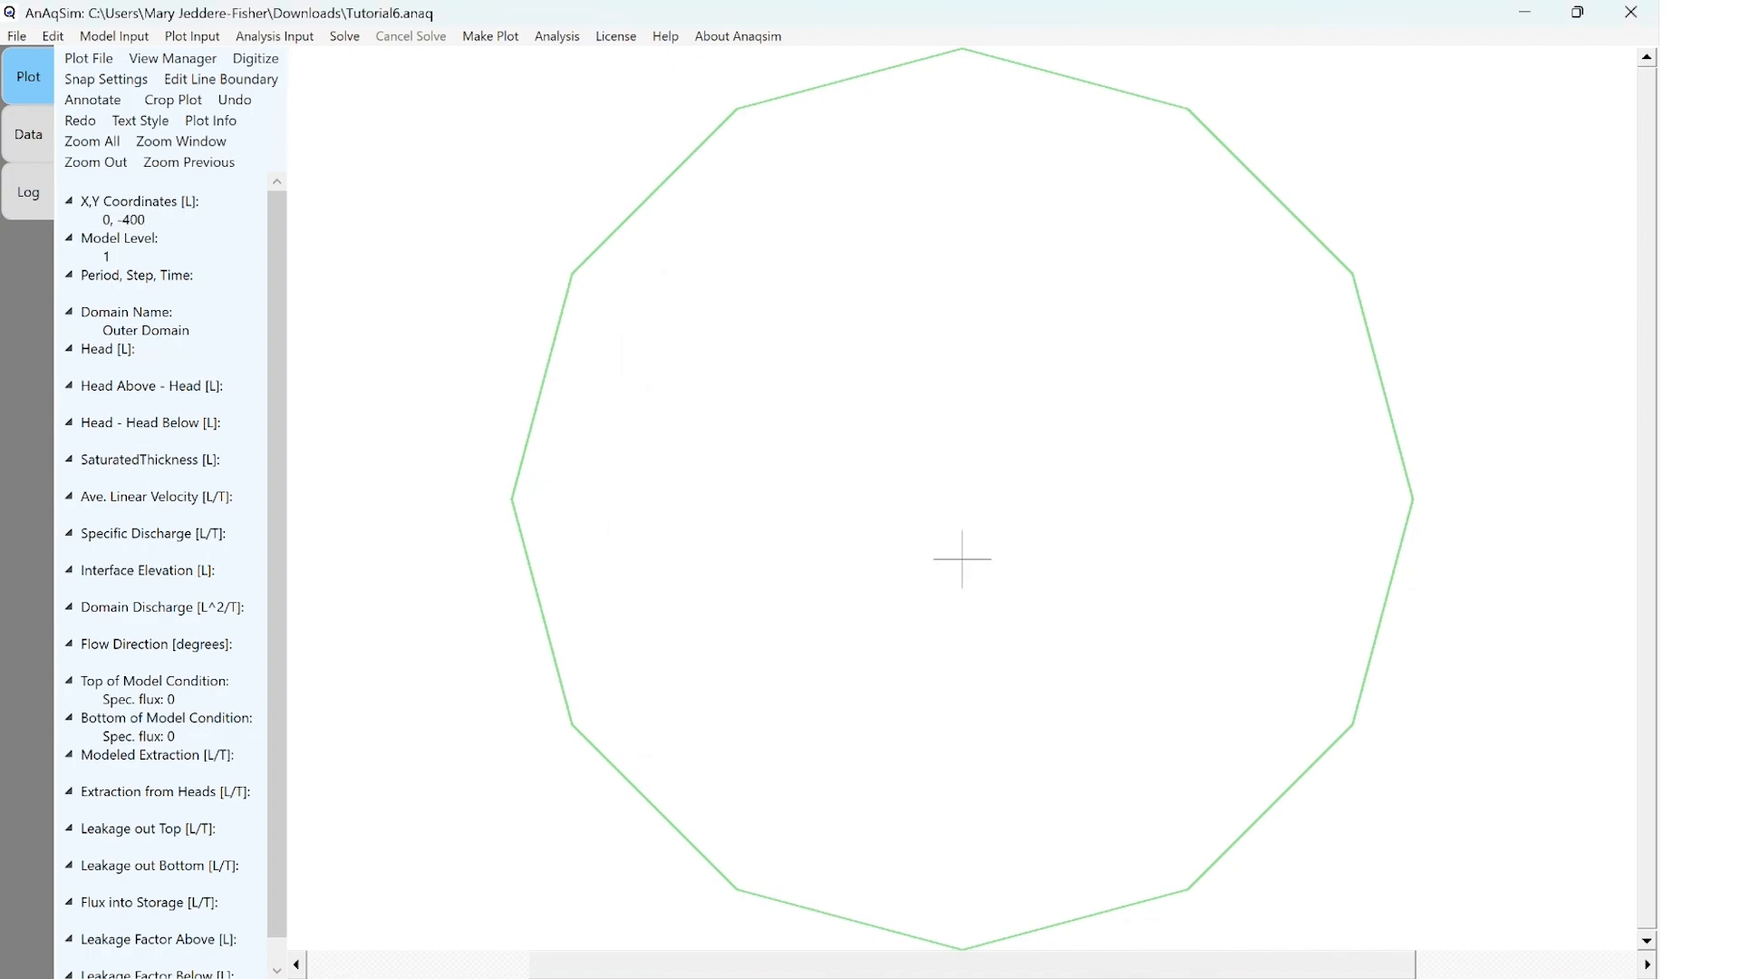
pyautogui.click(962, 499)
pyautogui.click(963, 430)
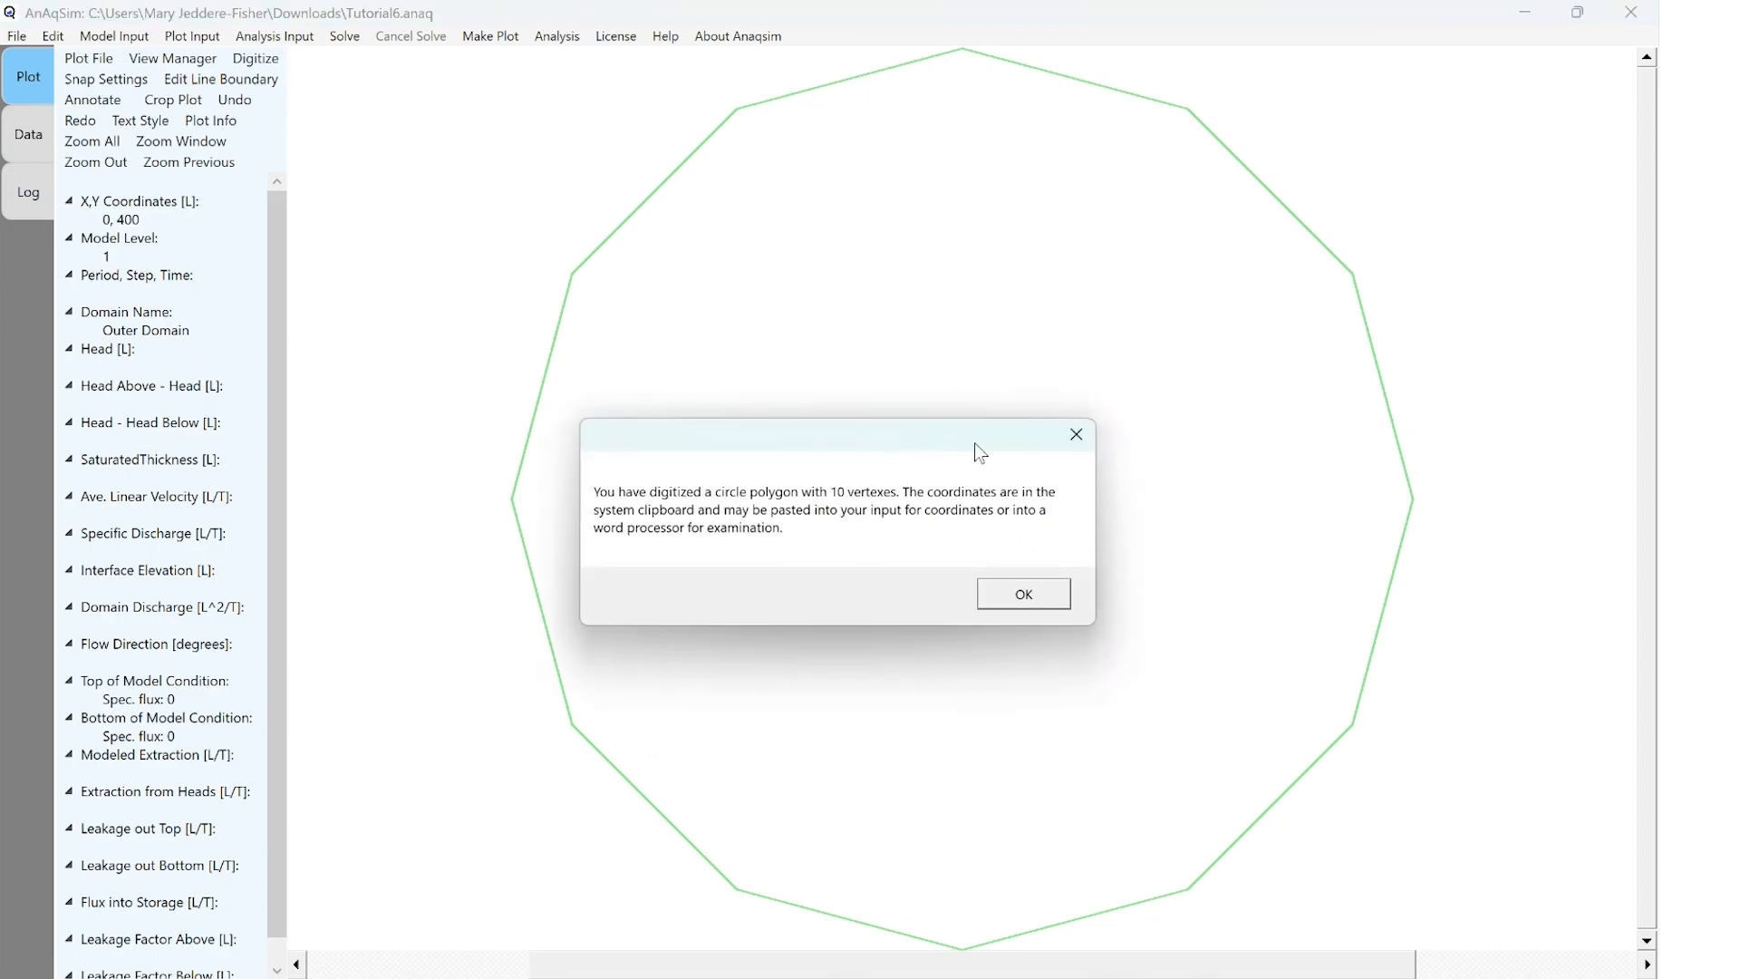
pyautogui.click(1039, 591)
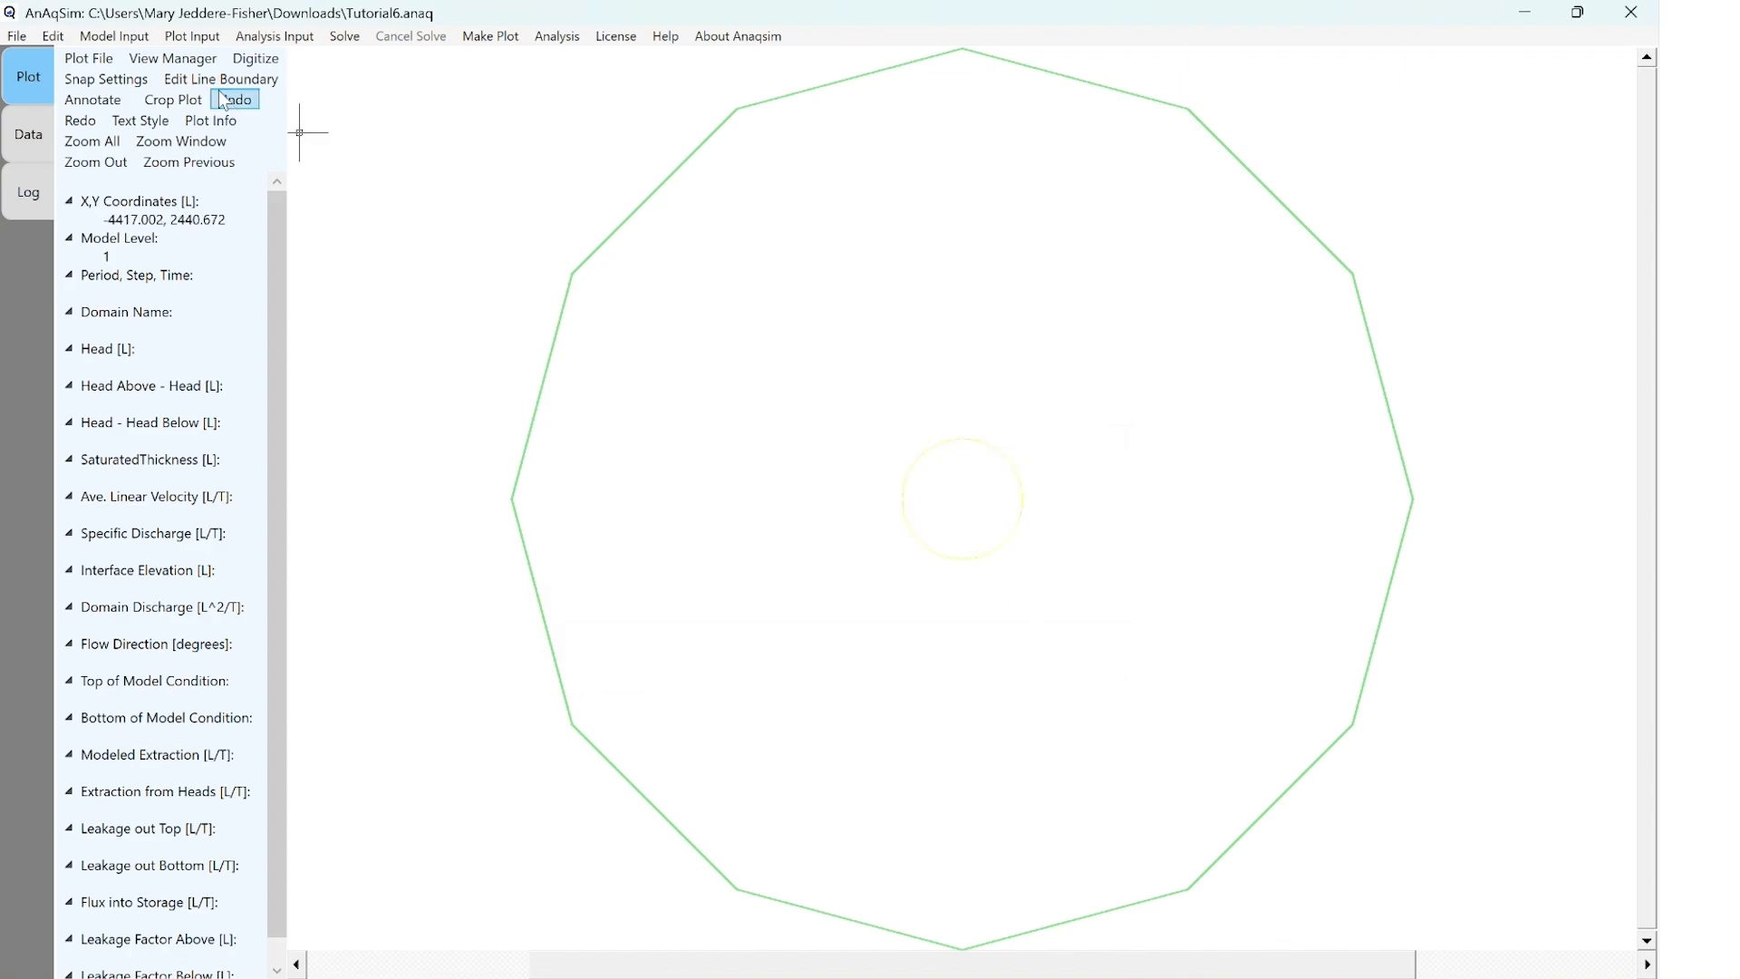
# Add inter-domain line boundary ID1 with Site Domain Upper and Site Domain Lower as left domains and Outer Domain as right domain
pyautogui.click(125, 39)
pyautogui.moveTo(150, 189)
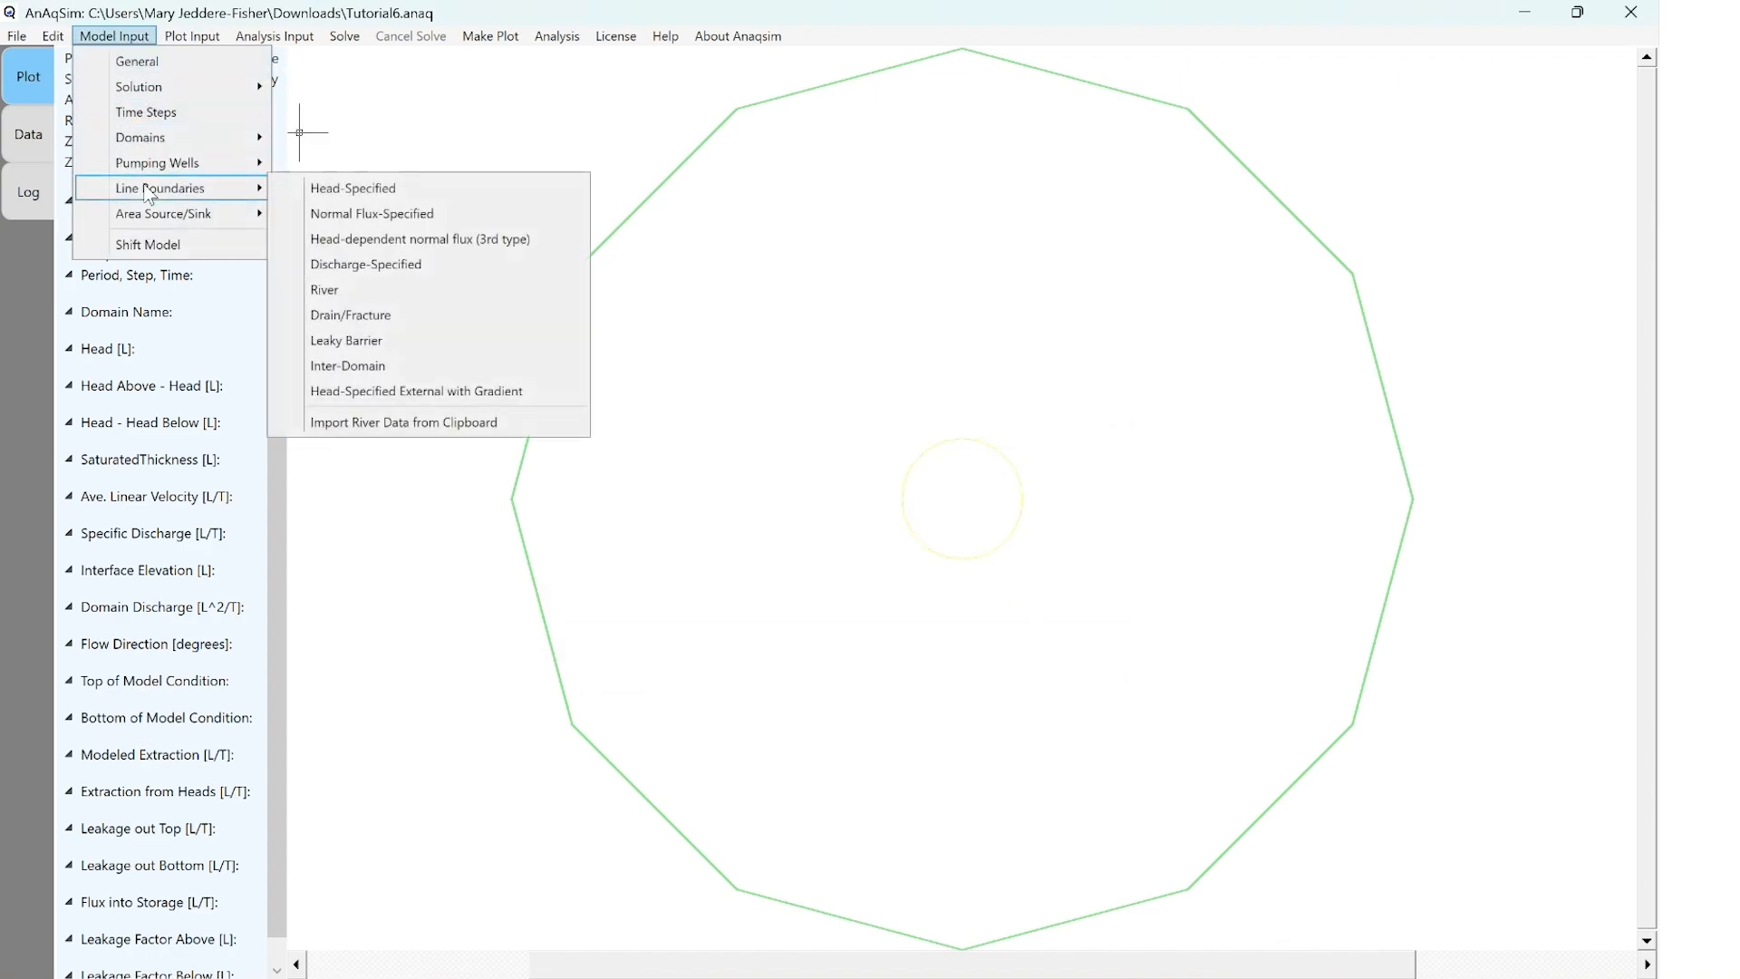
pyautogui.click(374, 368)
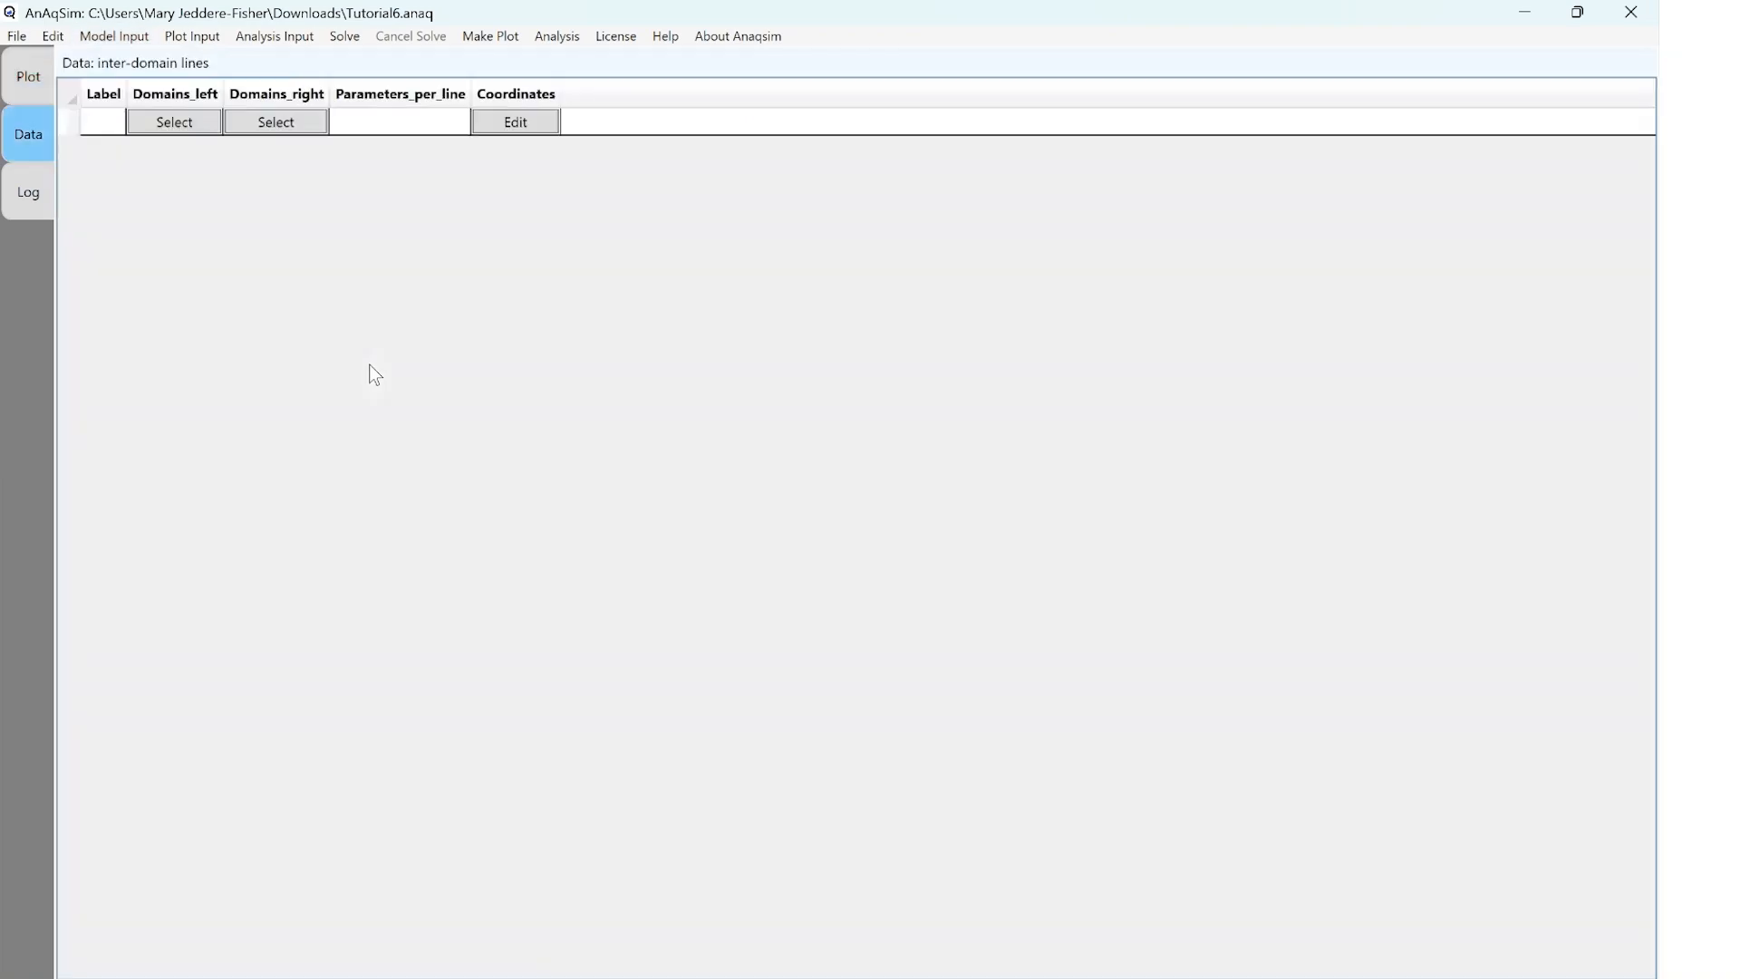
pyautogui.click(102, 123)
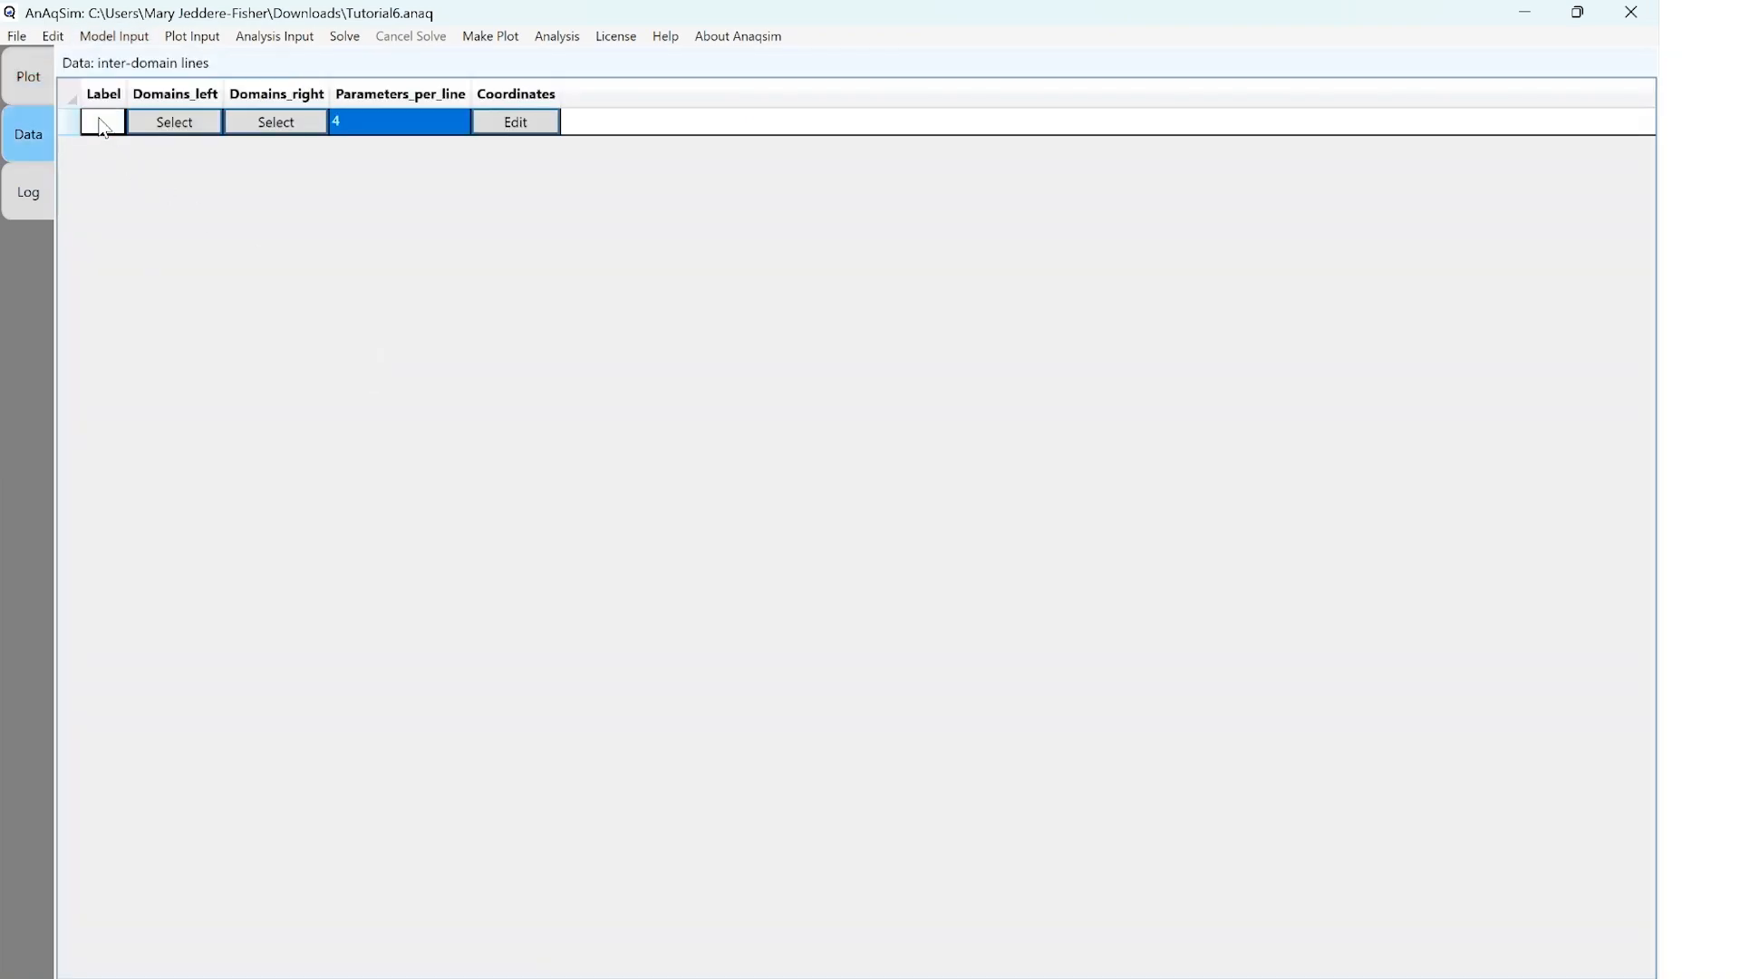
pyautogui.write('ID1')
pyautogui.click(201, 135)
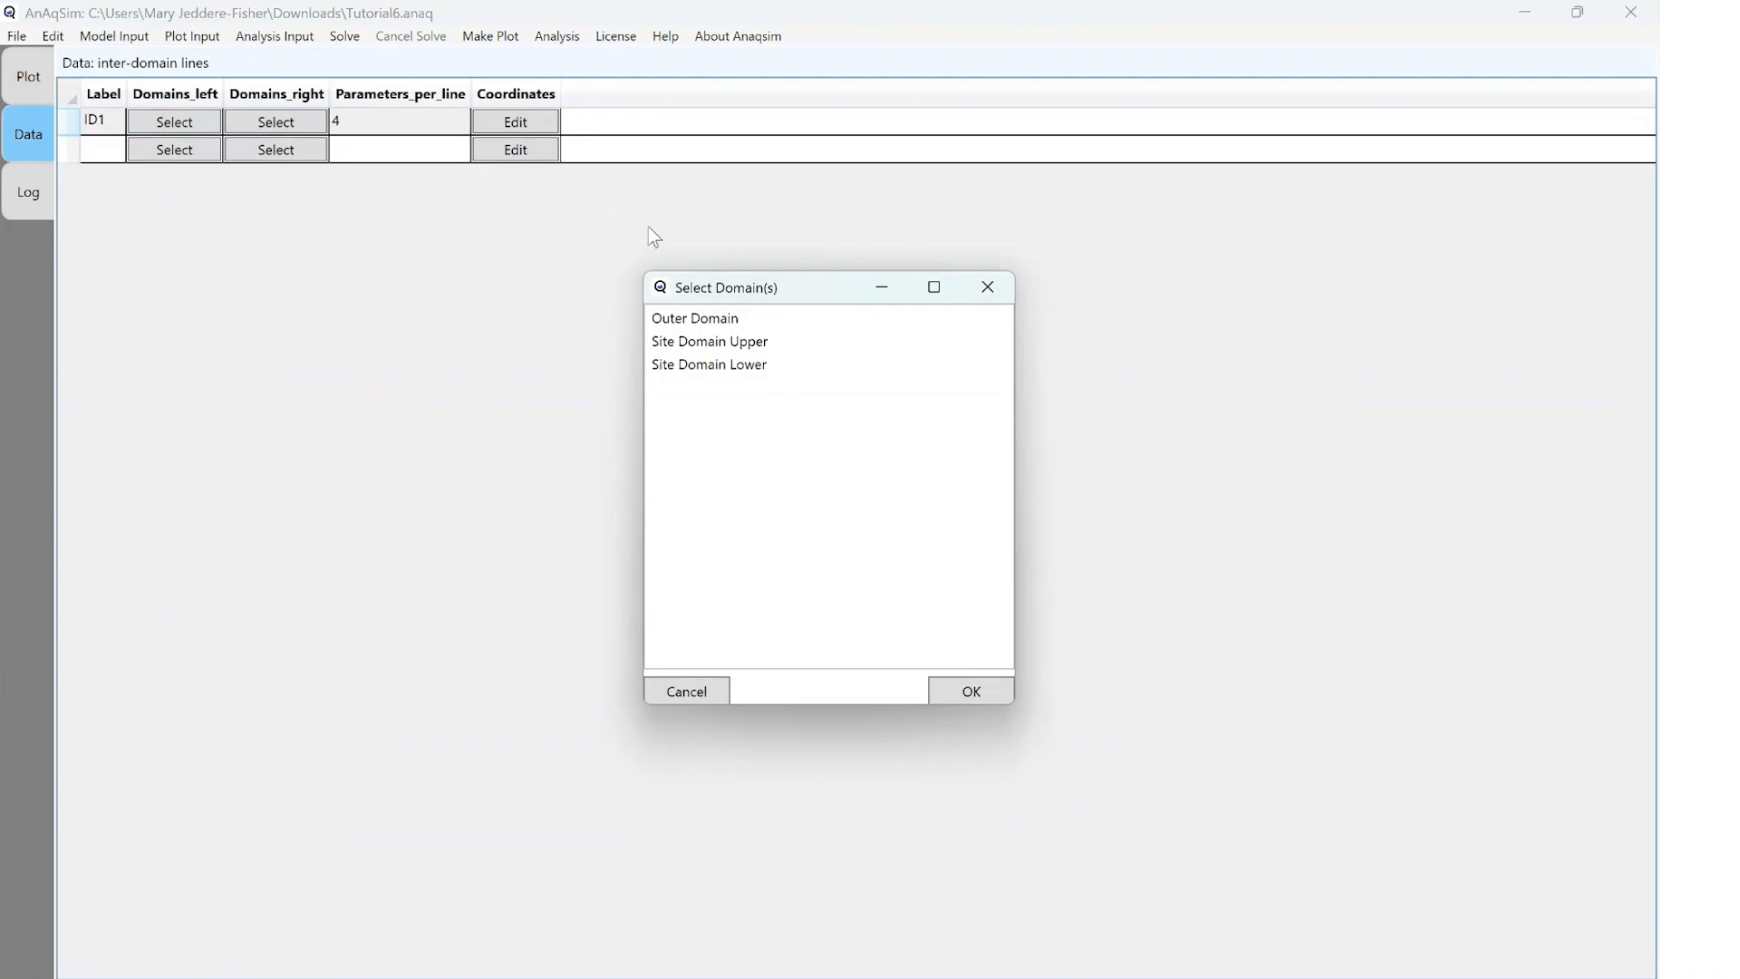
pyautogui.click(693, 349)
pyautogui.click(698, 366)
pyautogui.click(971, 691)
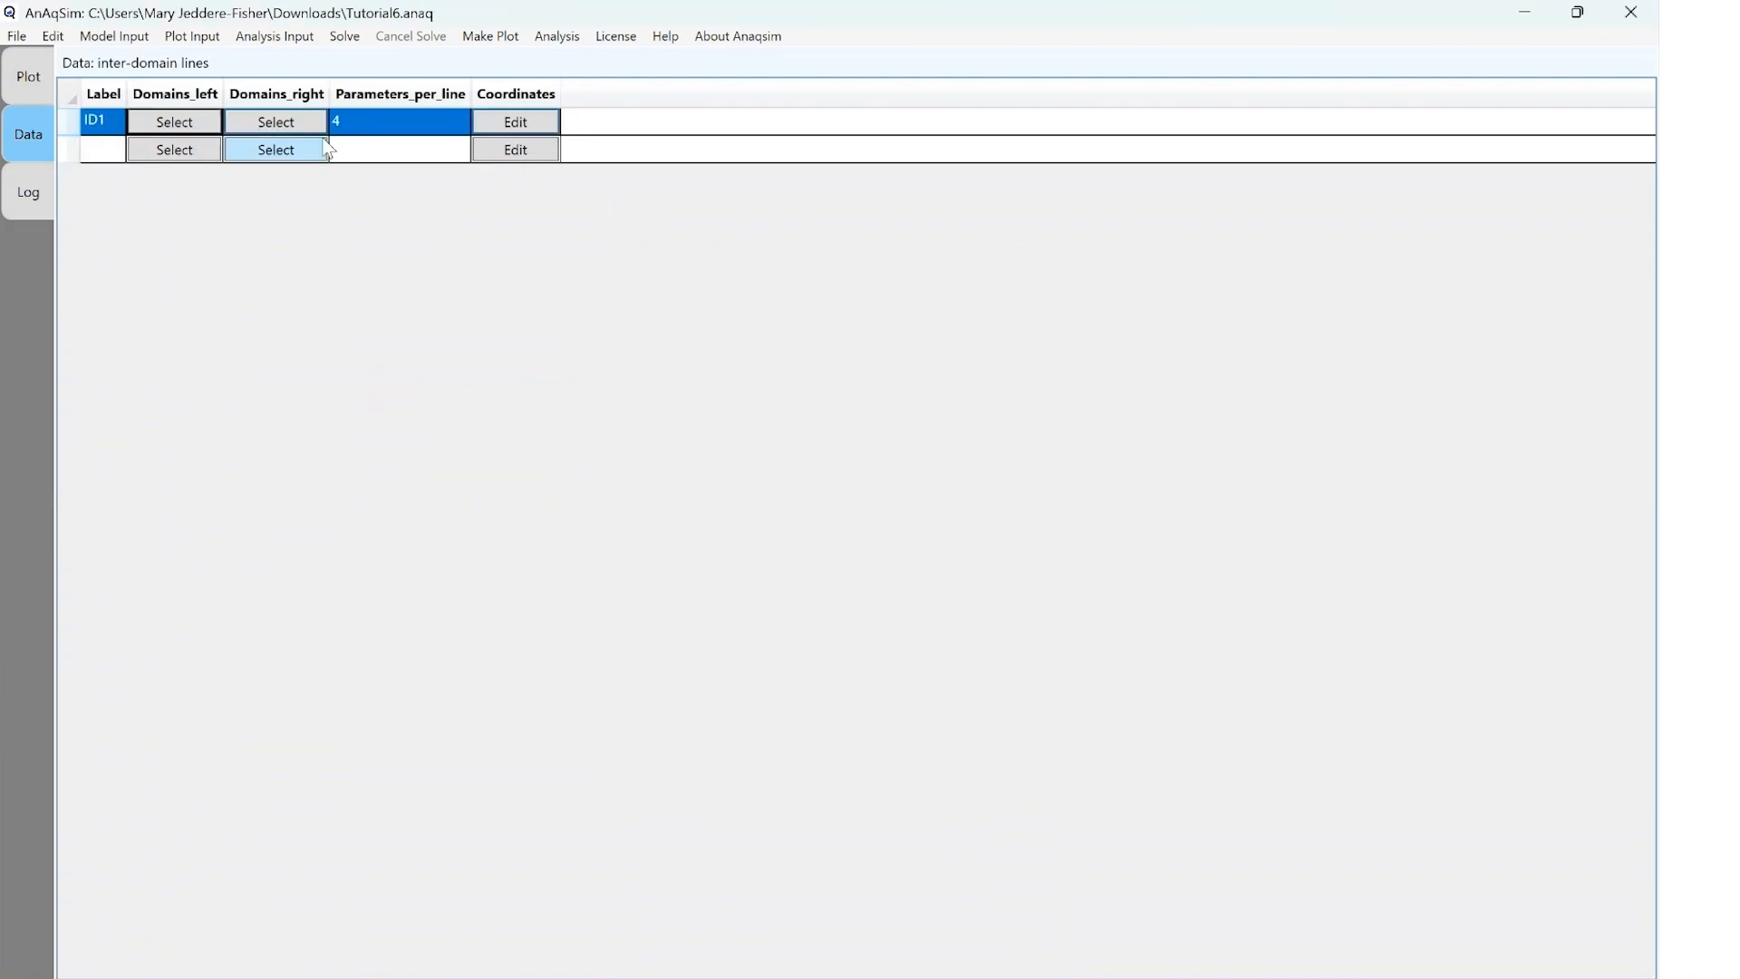
pyautogui.click(325, 150)
pyautogui.click(692, 319)
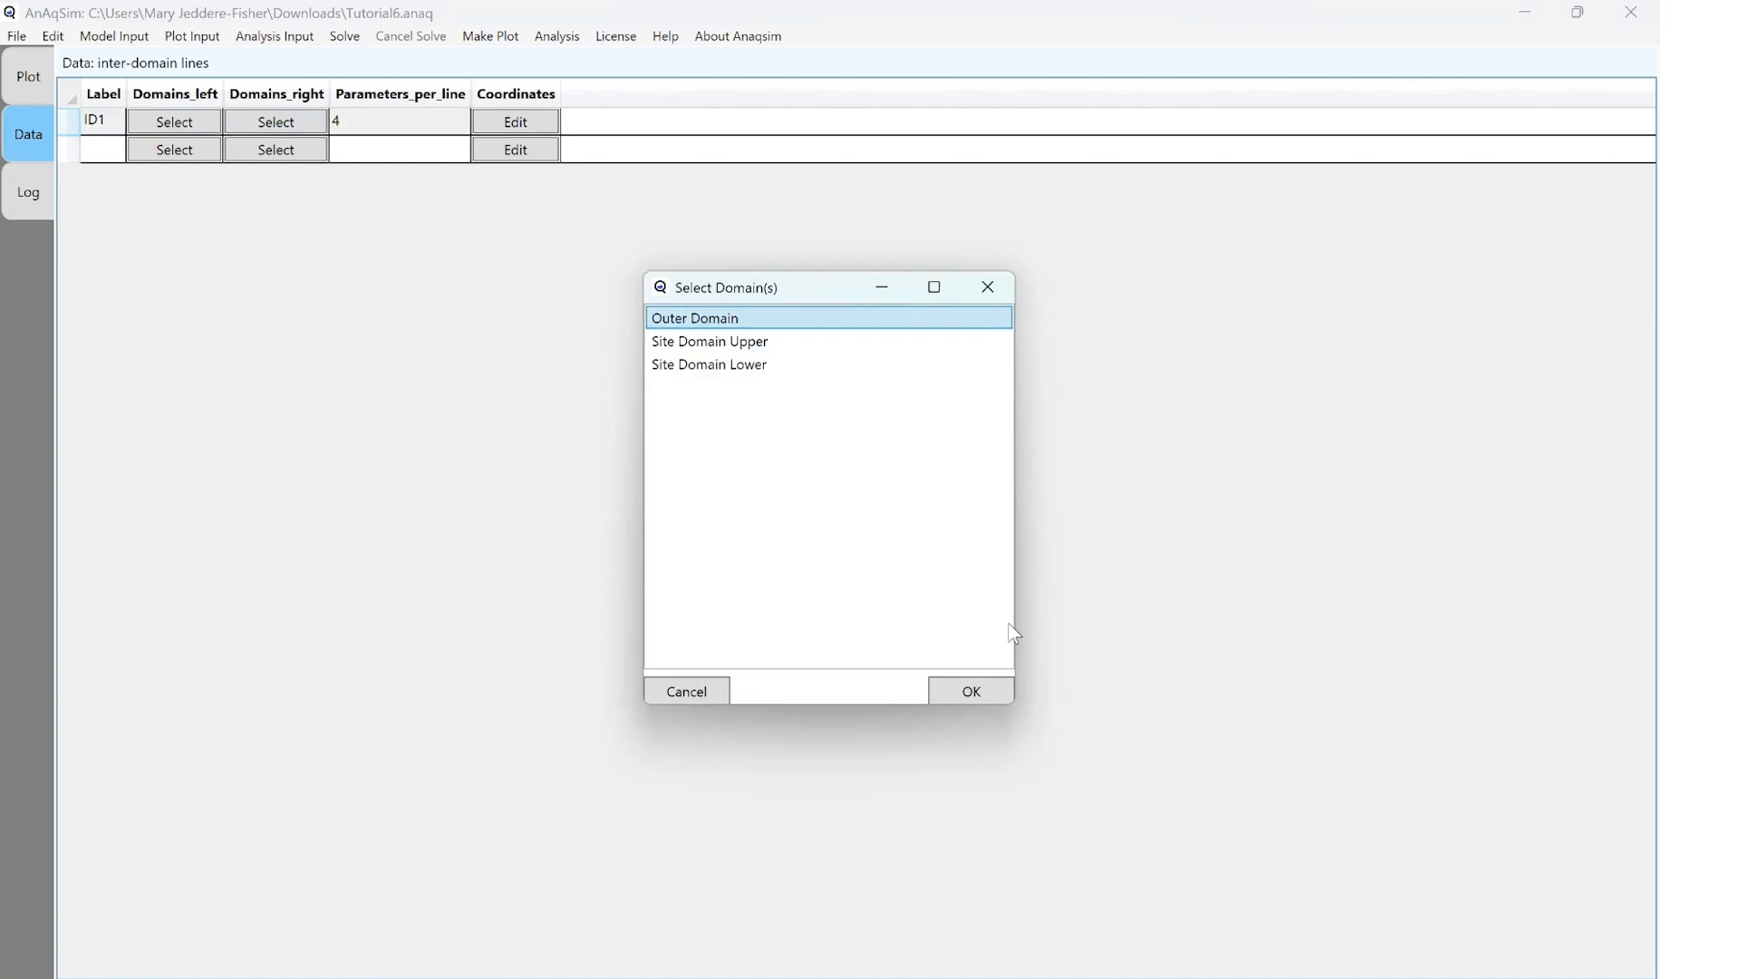
pyautogui.click(981, 696)
# Paste the digitized circle's coordinates into inter-domain boundary ID1 and save the model
pyautogui.click(545, 121)
pyautogui.hotkey('ctrl', 'v')
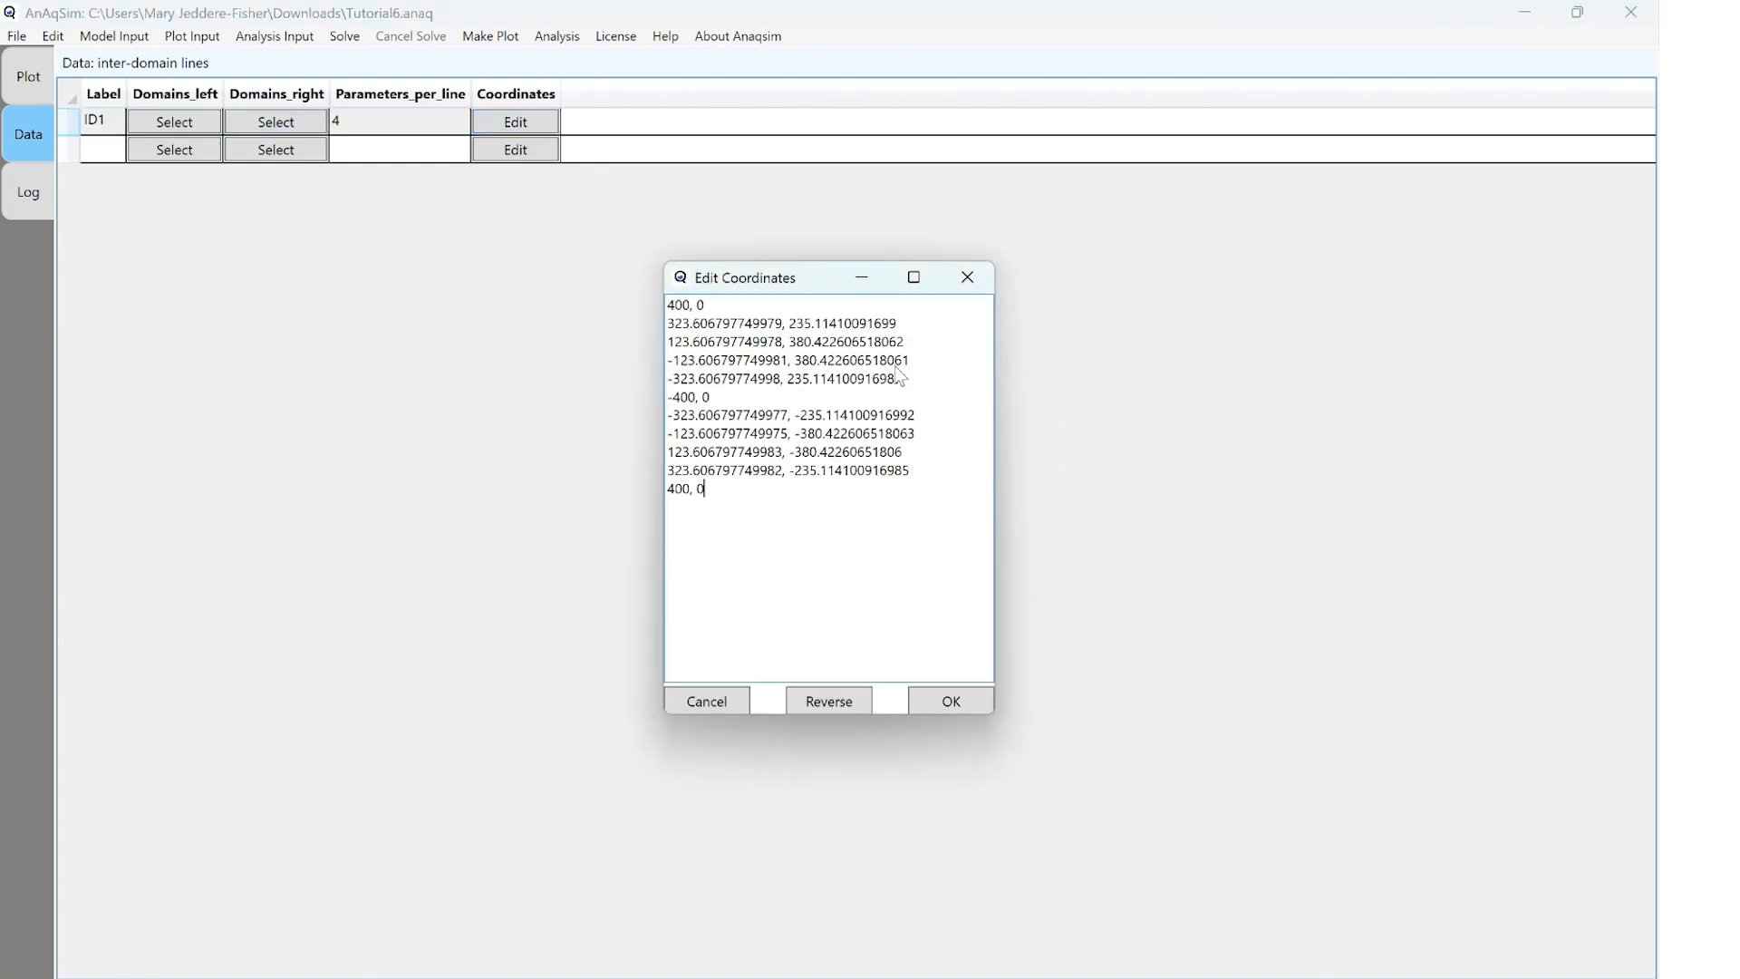
pyautogui.click(950, 701)
pyautogui.click(16, 36)
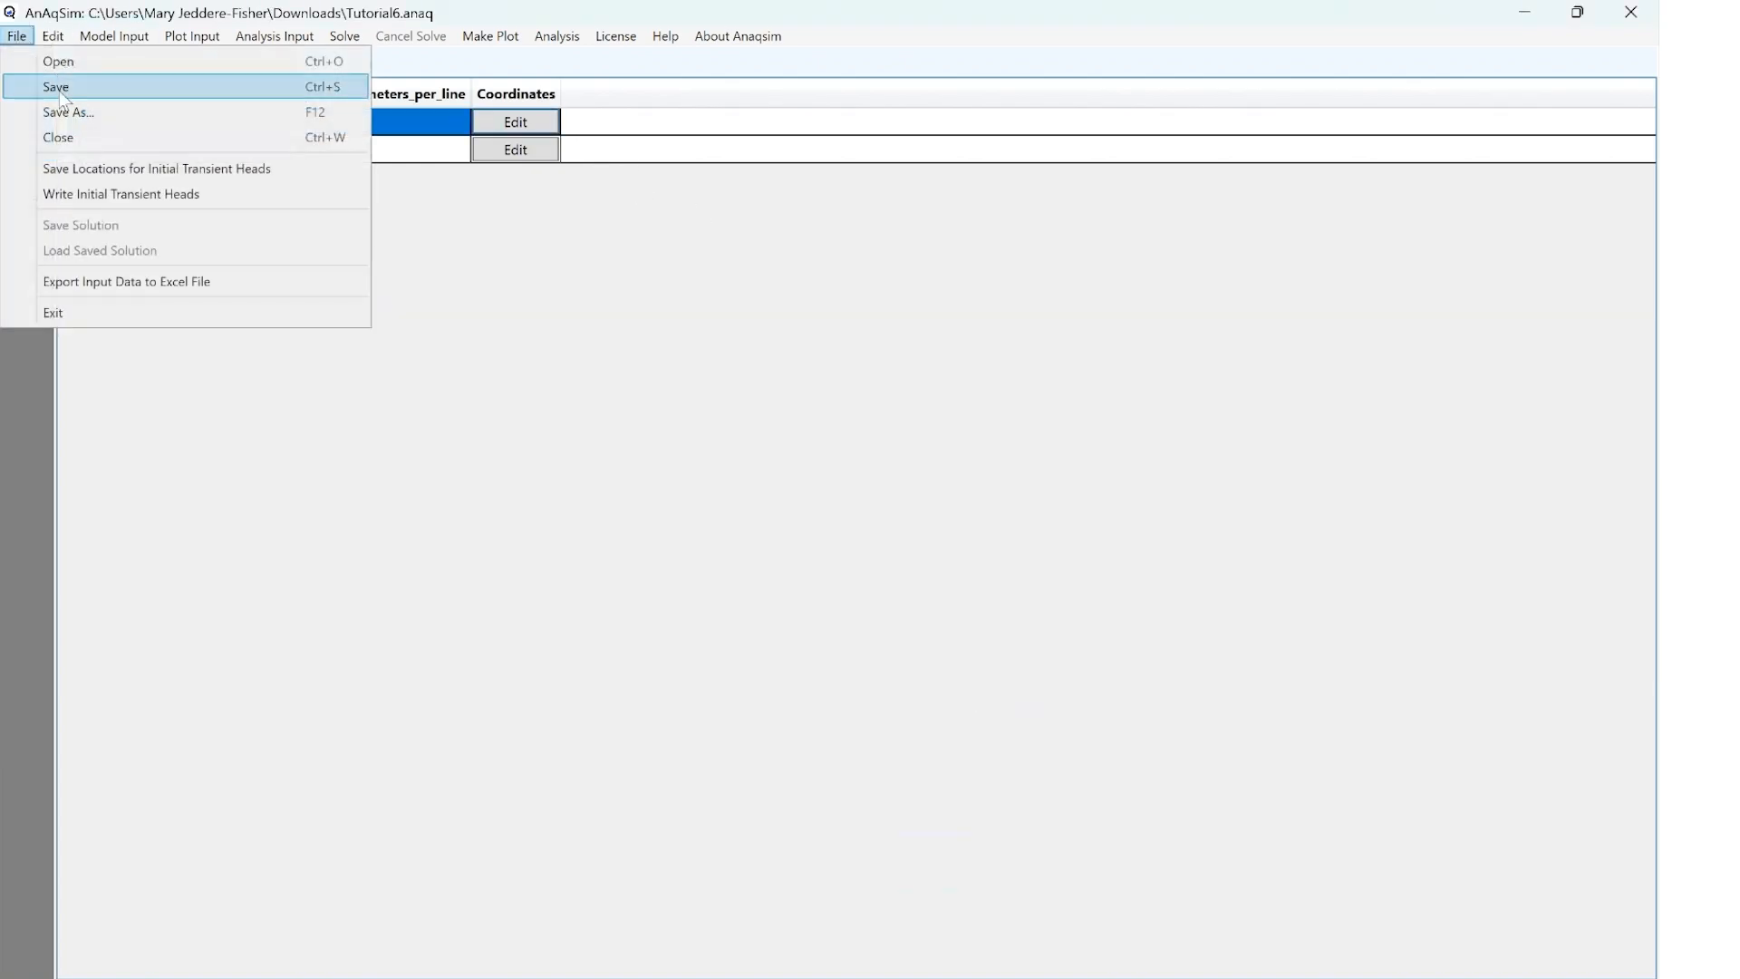
pyautogui.click(61, 91)
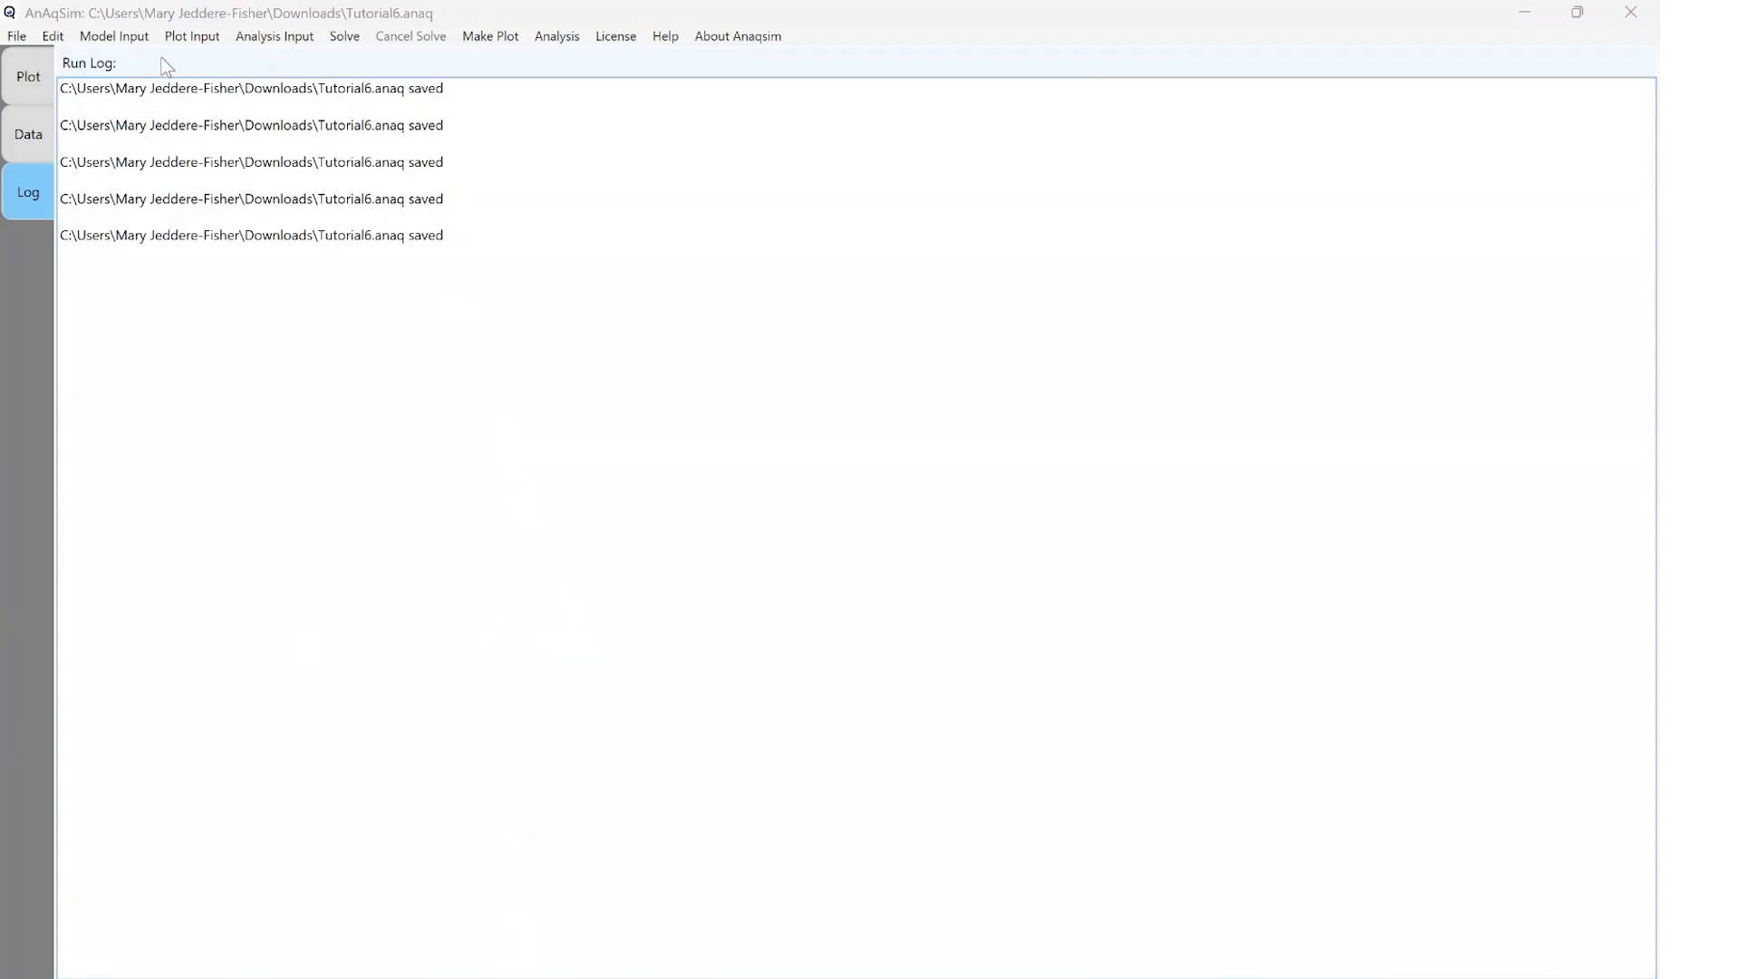
# Add a discharge-specified pumping well labelled W1 in Site Domain Lower
pyautogui.click(113, 36)
pyautogui.moveTo(151, 168)
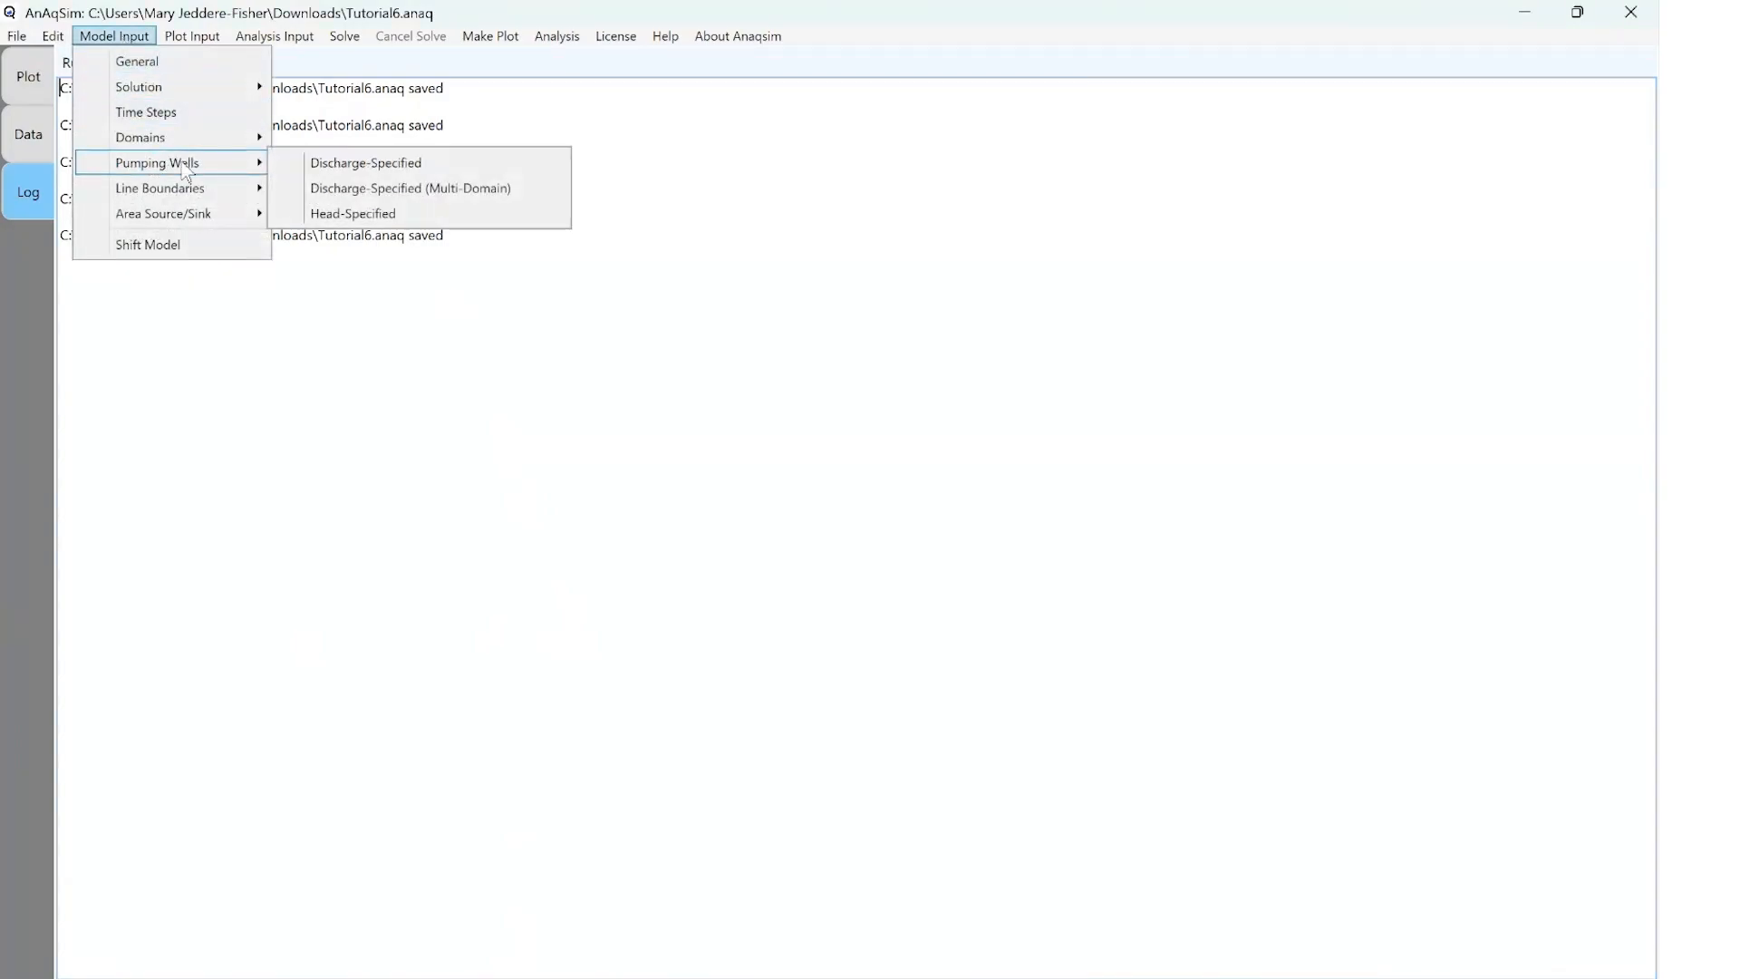
pyautogui.click(356, 170)
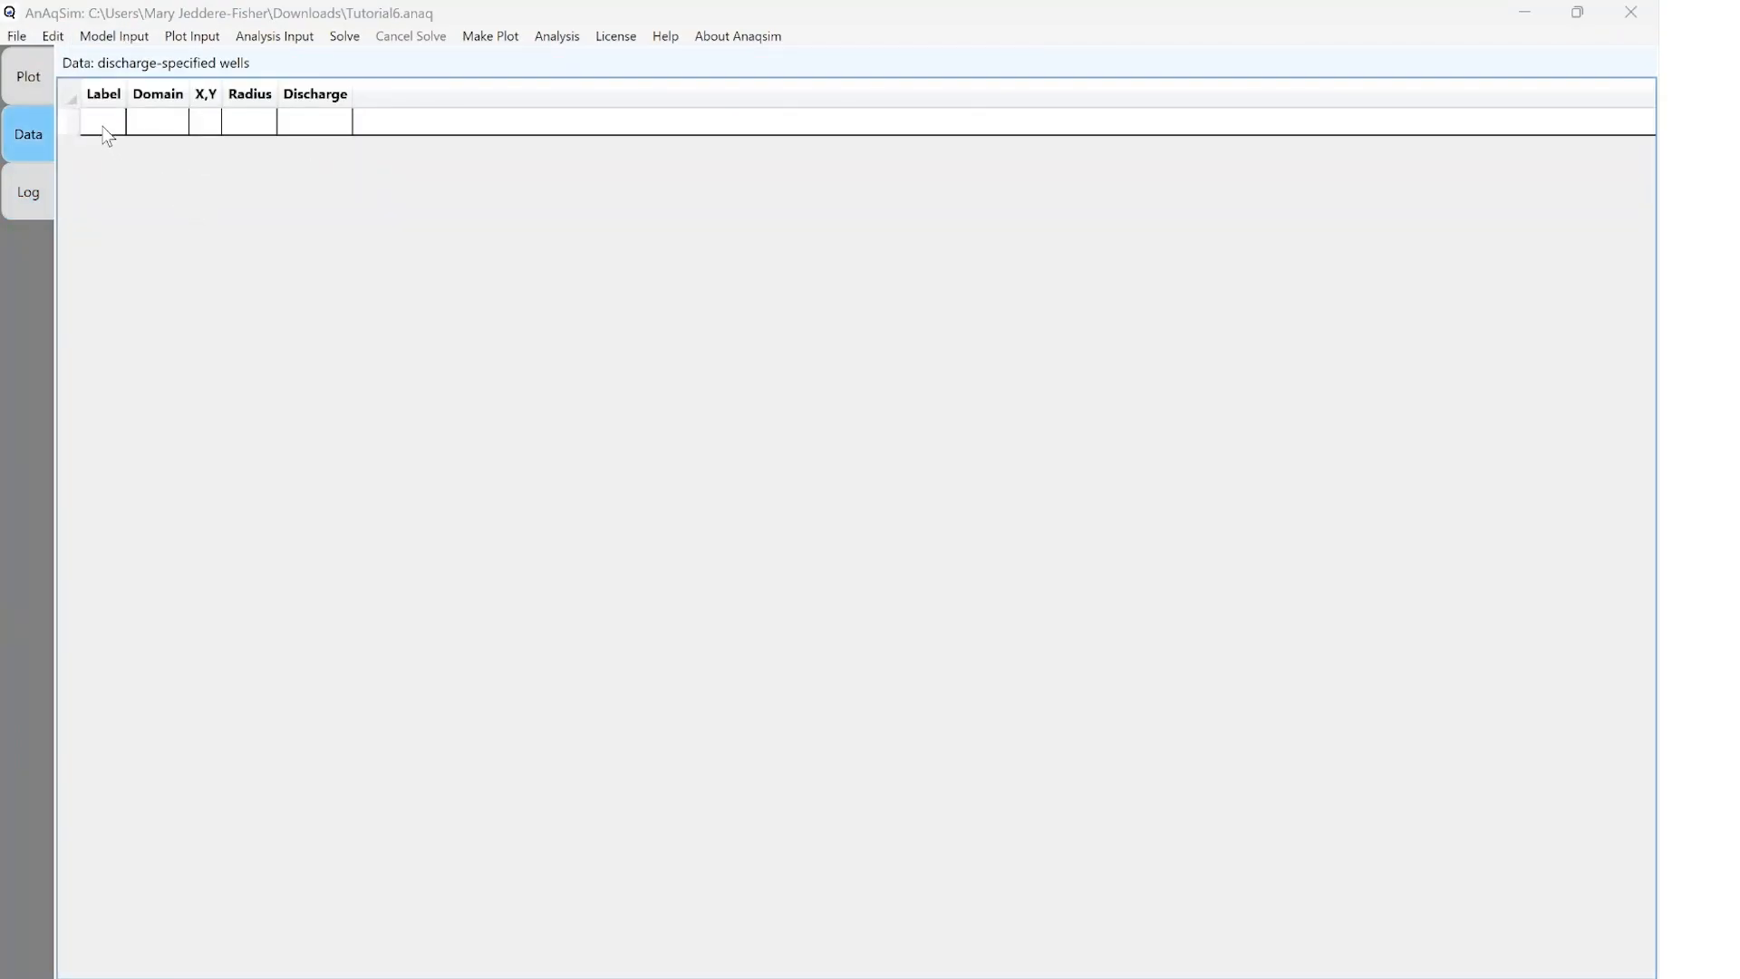
pyautogui.click(104, 128)
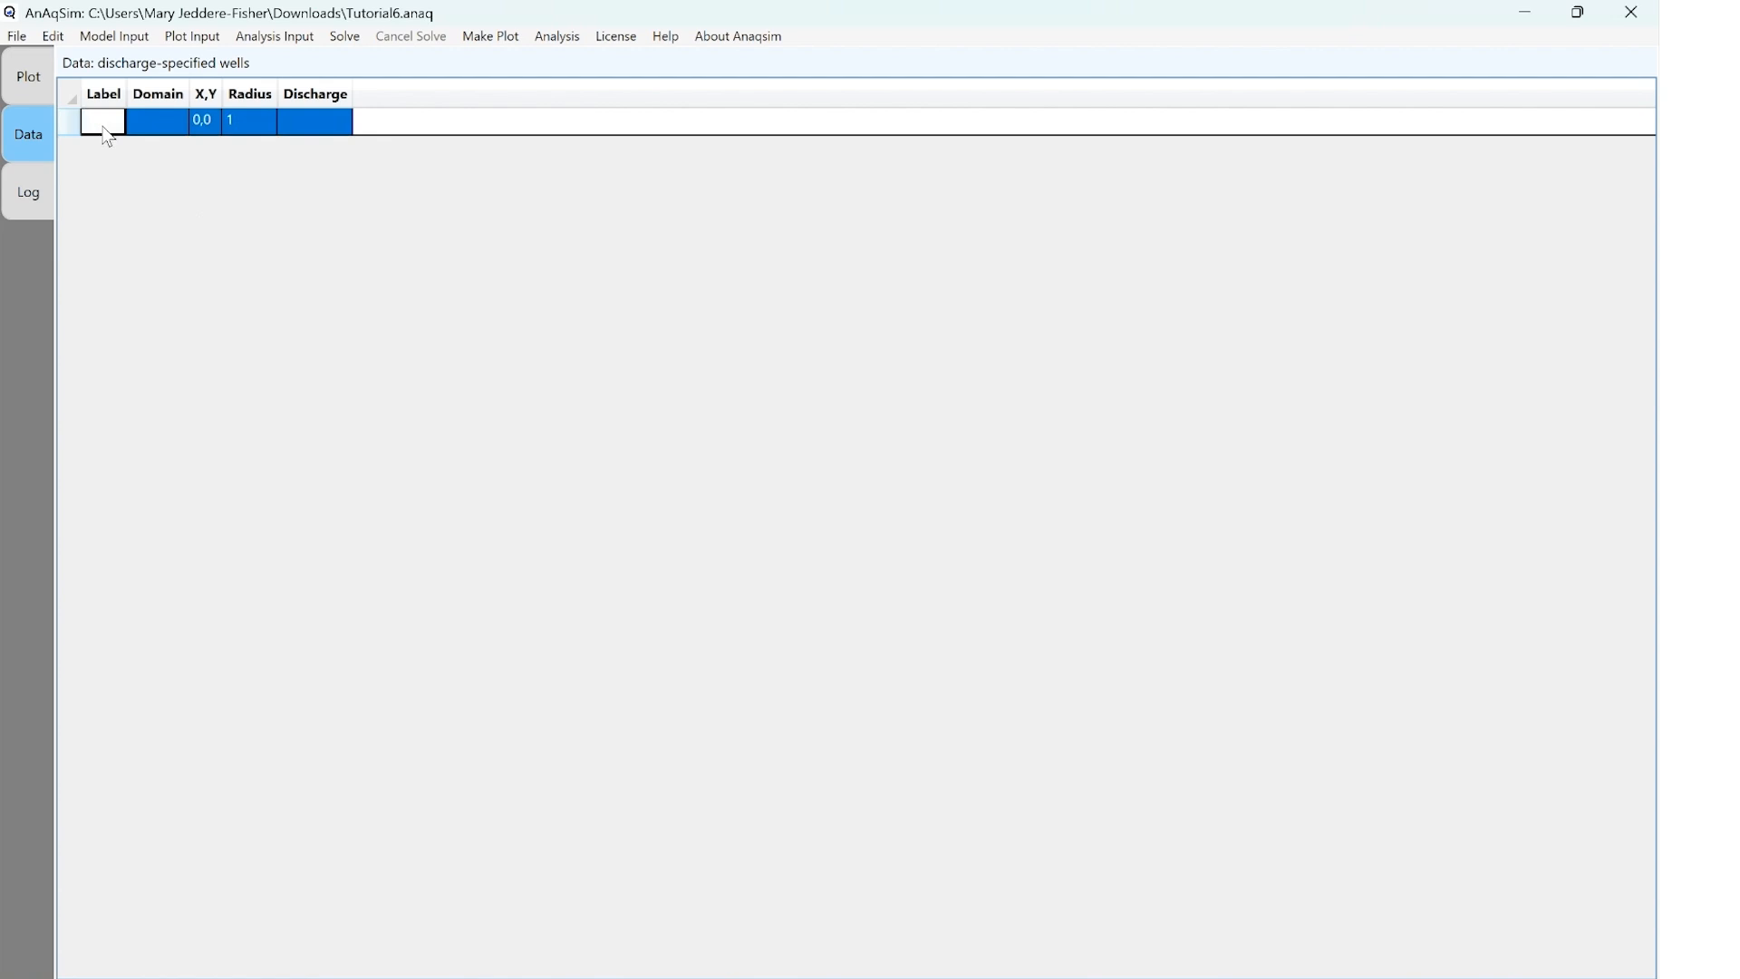
pyautogui.write('W1')
pyautogui.click(156, 123)
pyautogui.click(201, 166)
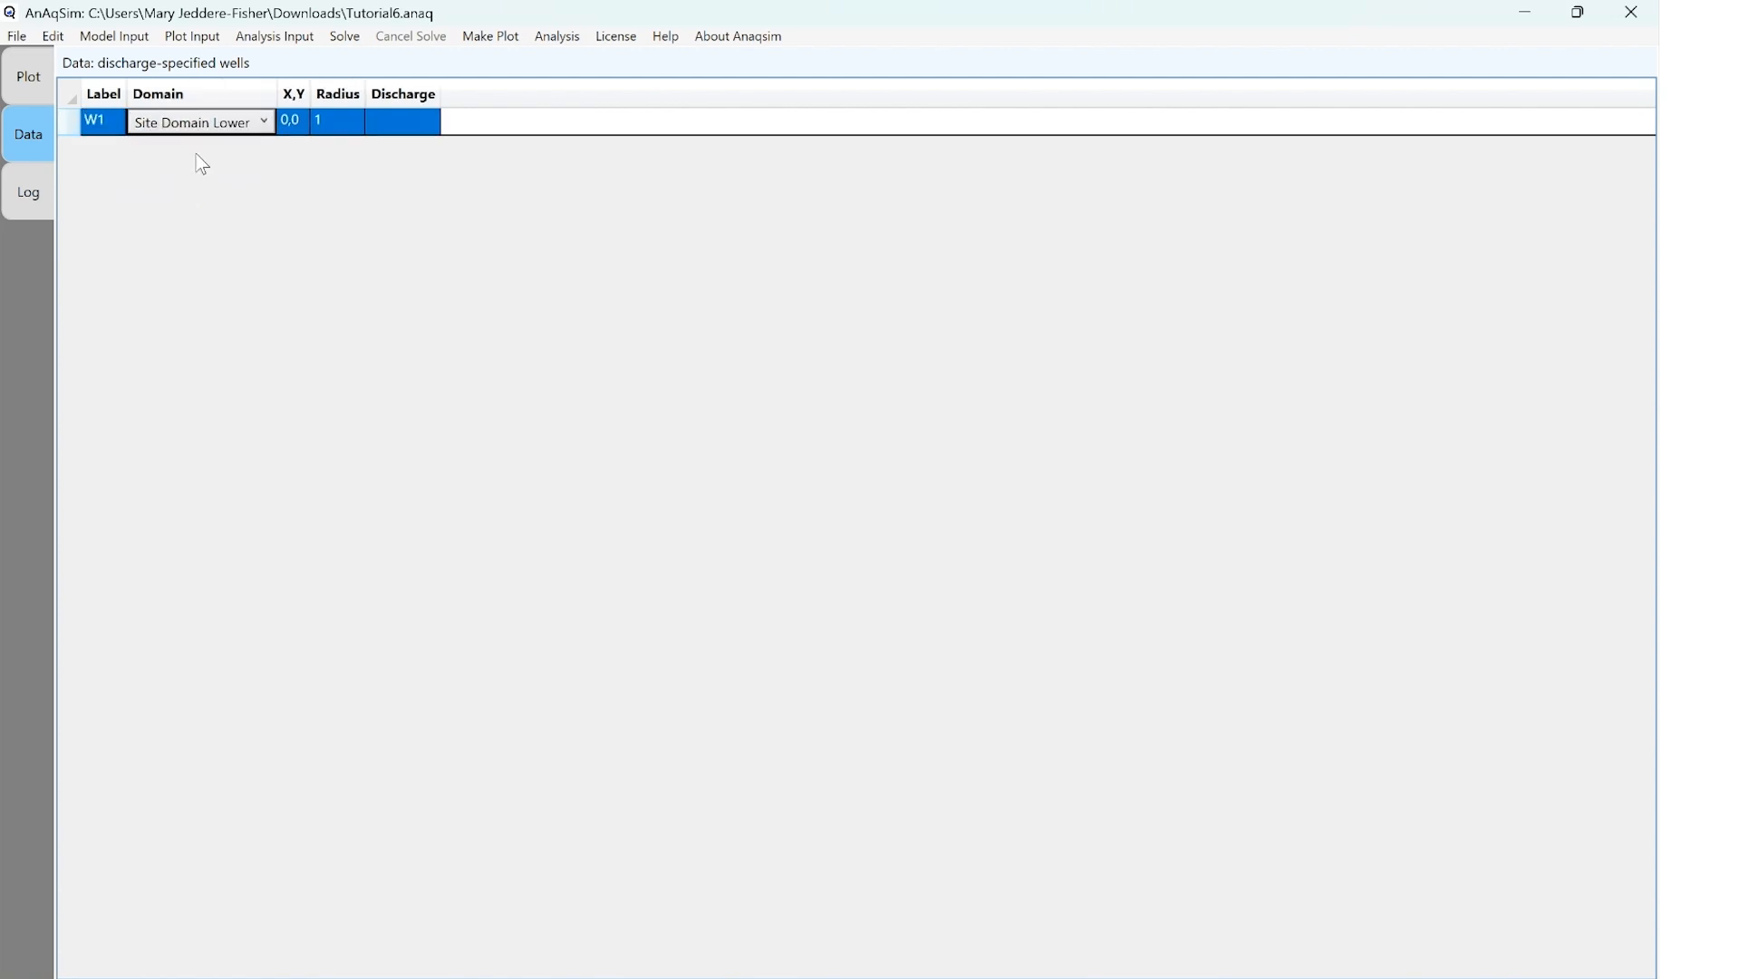
# Set well W1's coordinates to 50,50, its radius to 0.1 and its discharge to -200
pyautogui.click(293, 121)
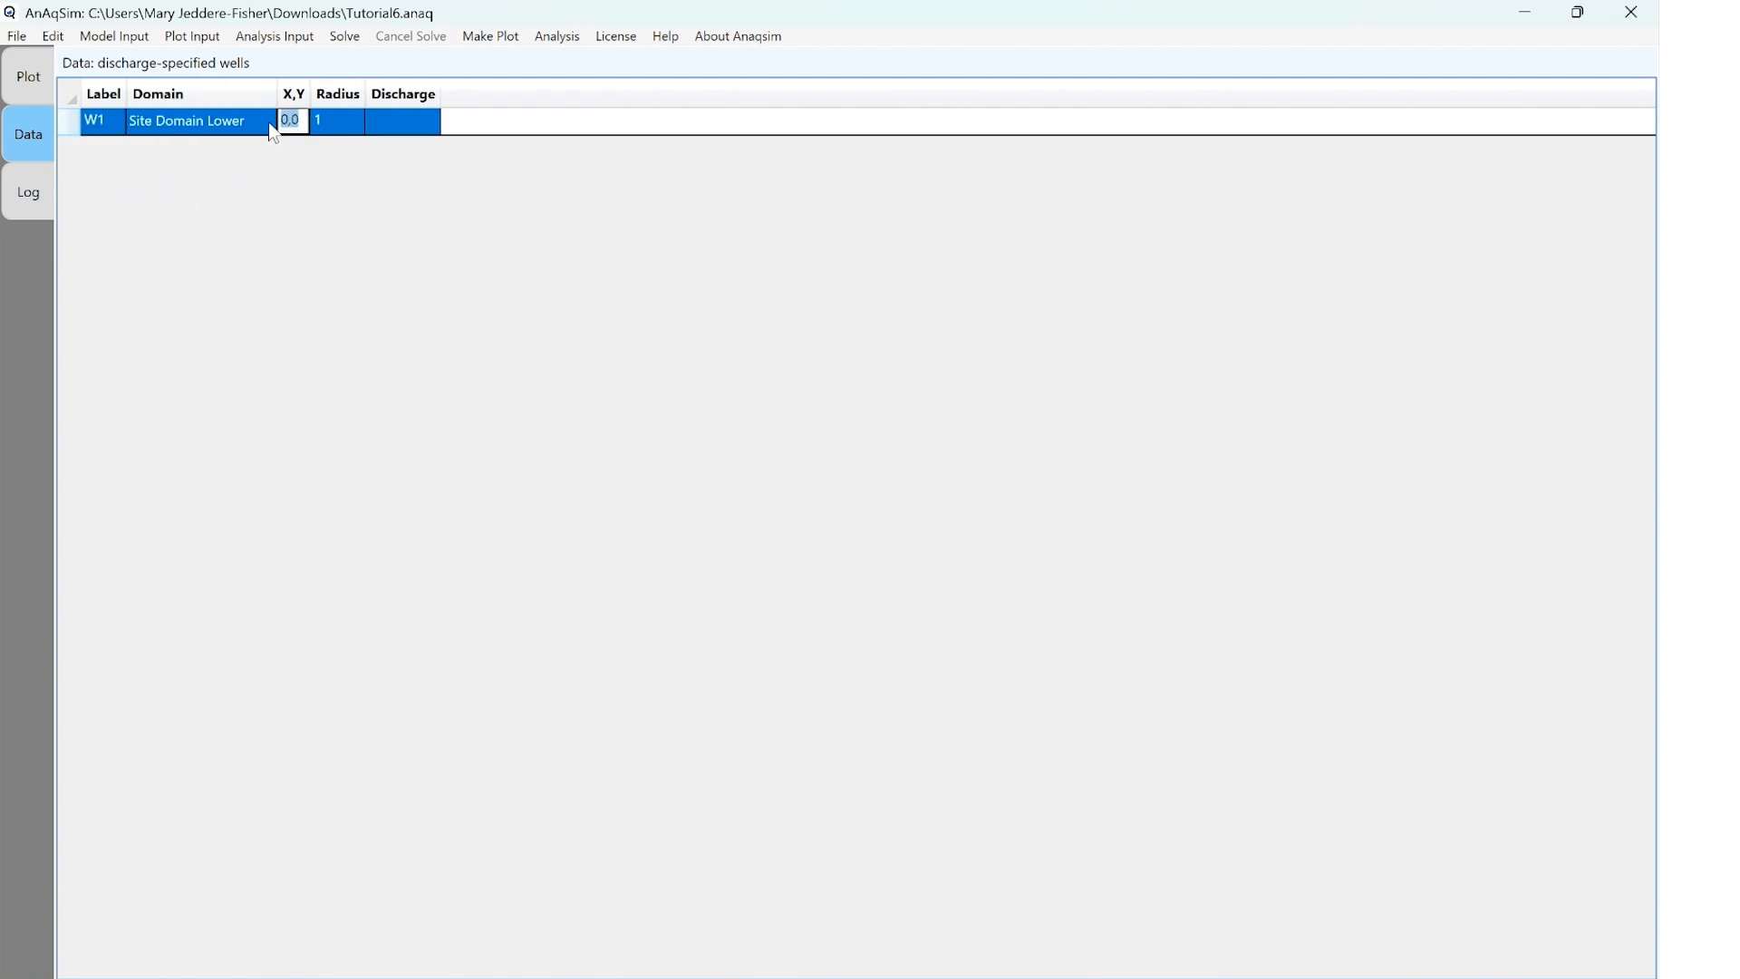
pyautogui.write('50,50')
pyautogui.press('Tab')
pyautogui.write('0')
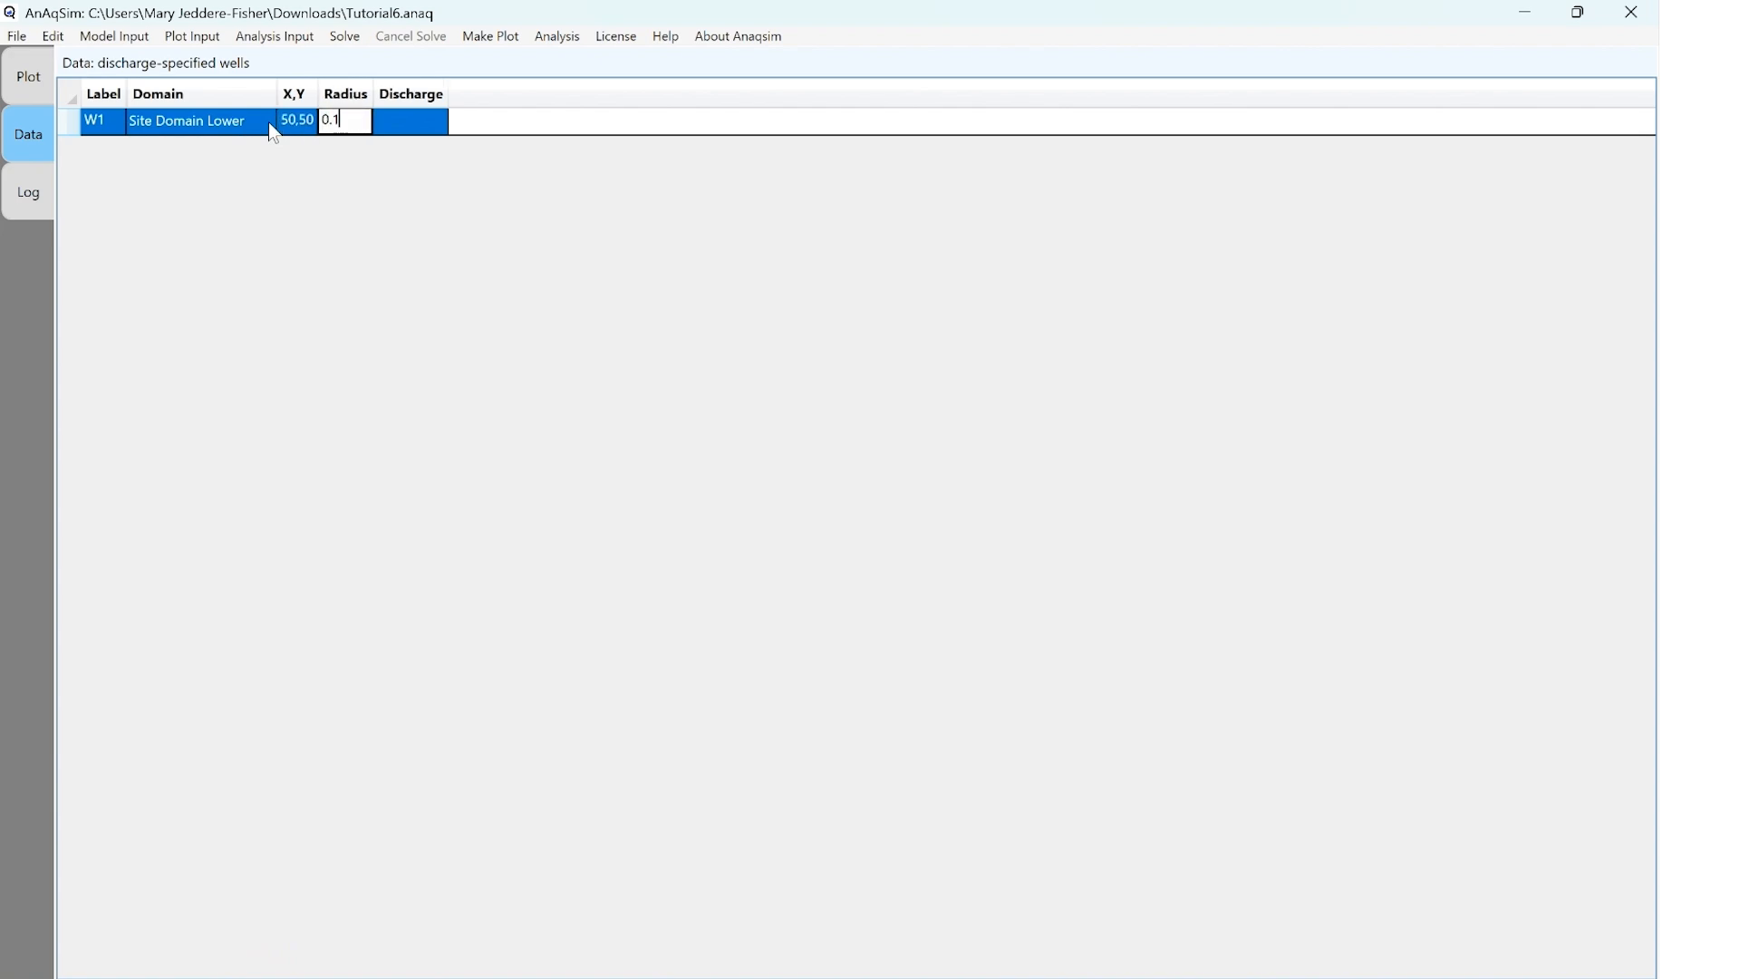
pyautogui.press('Tab')
pyautogui.write('-200')
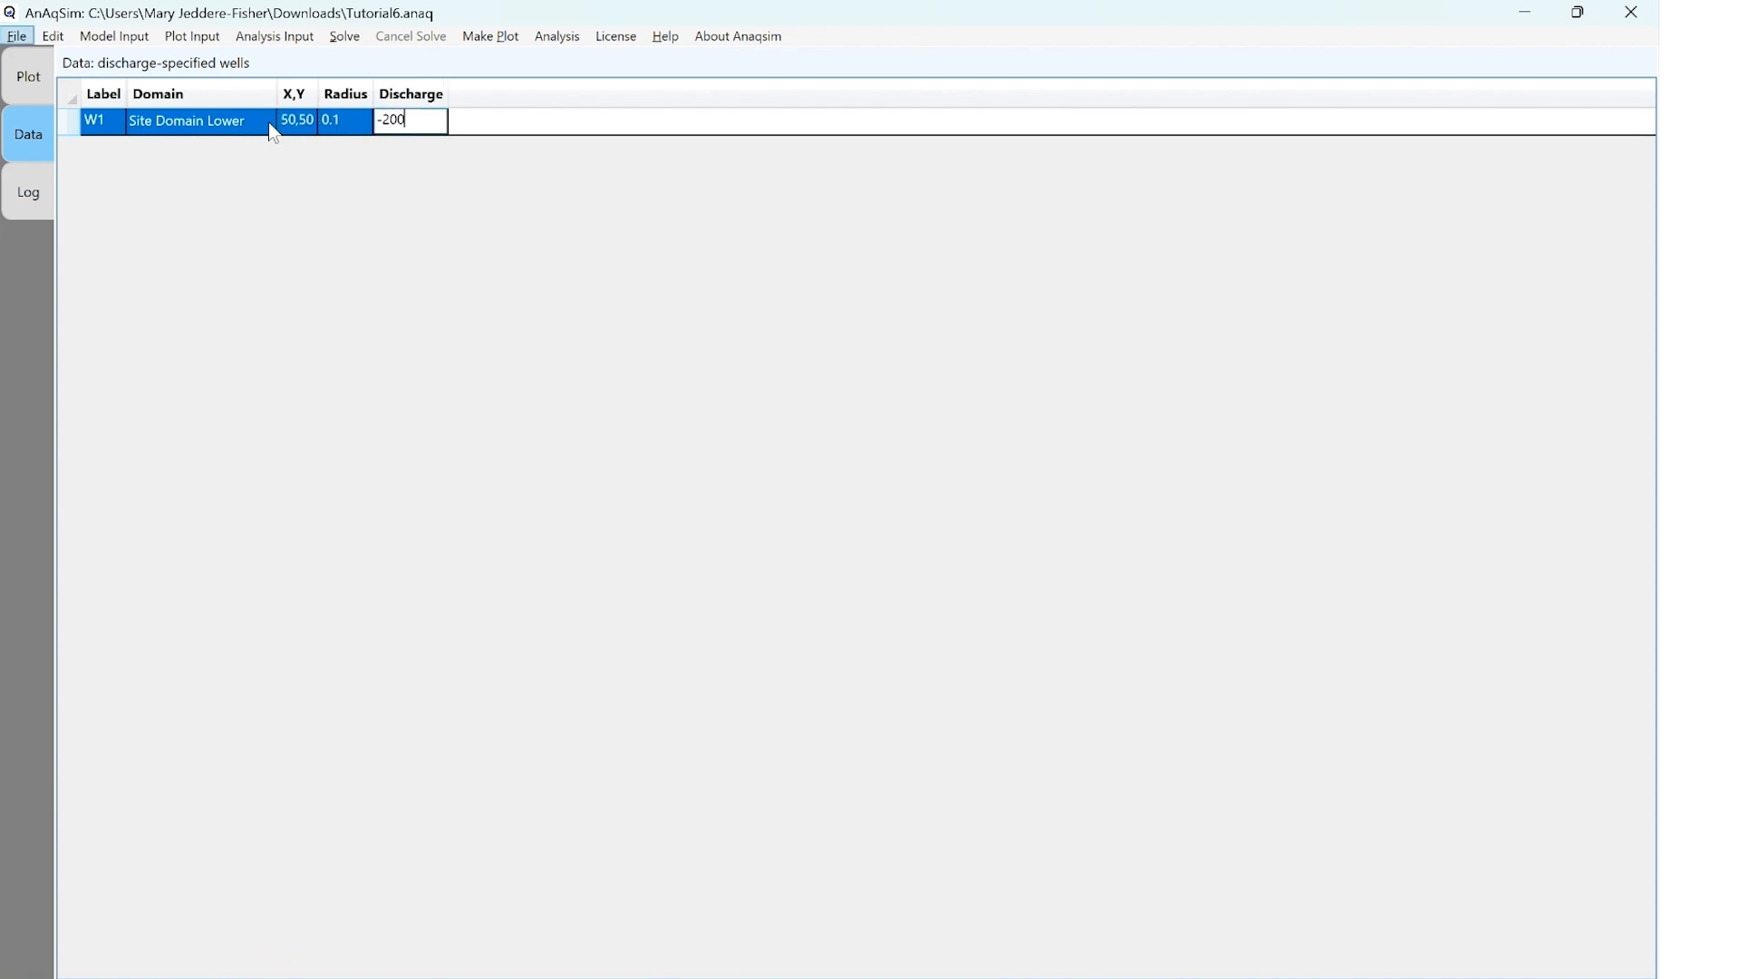
pyautogui.rightClick(417, 128)
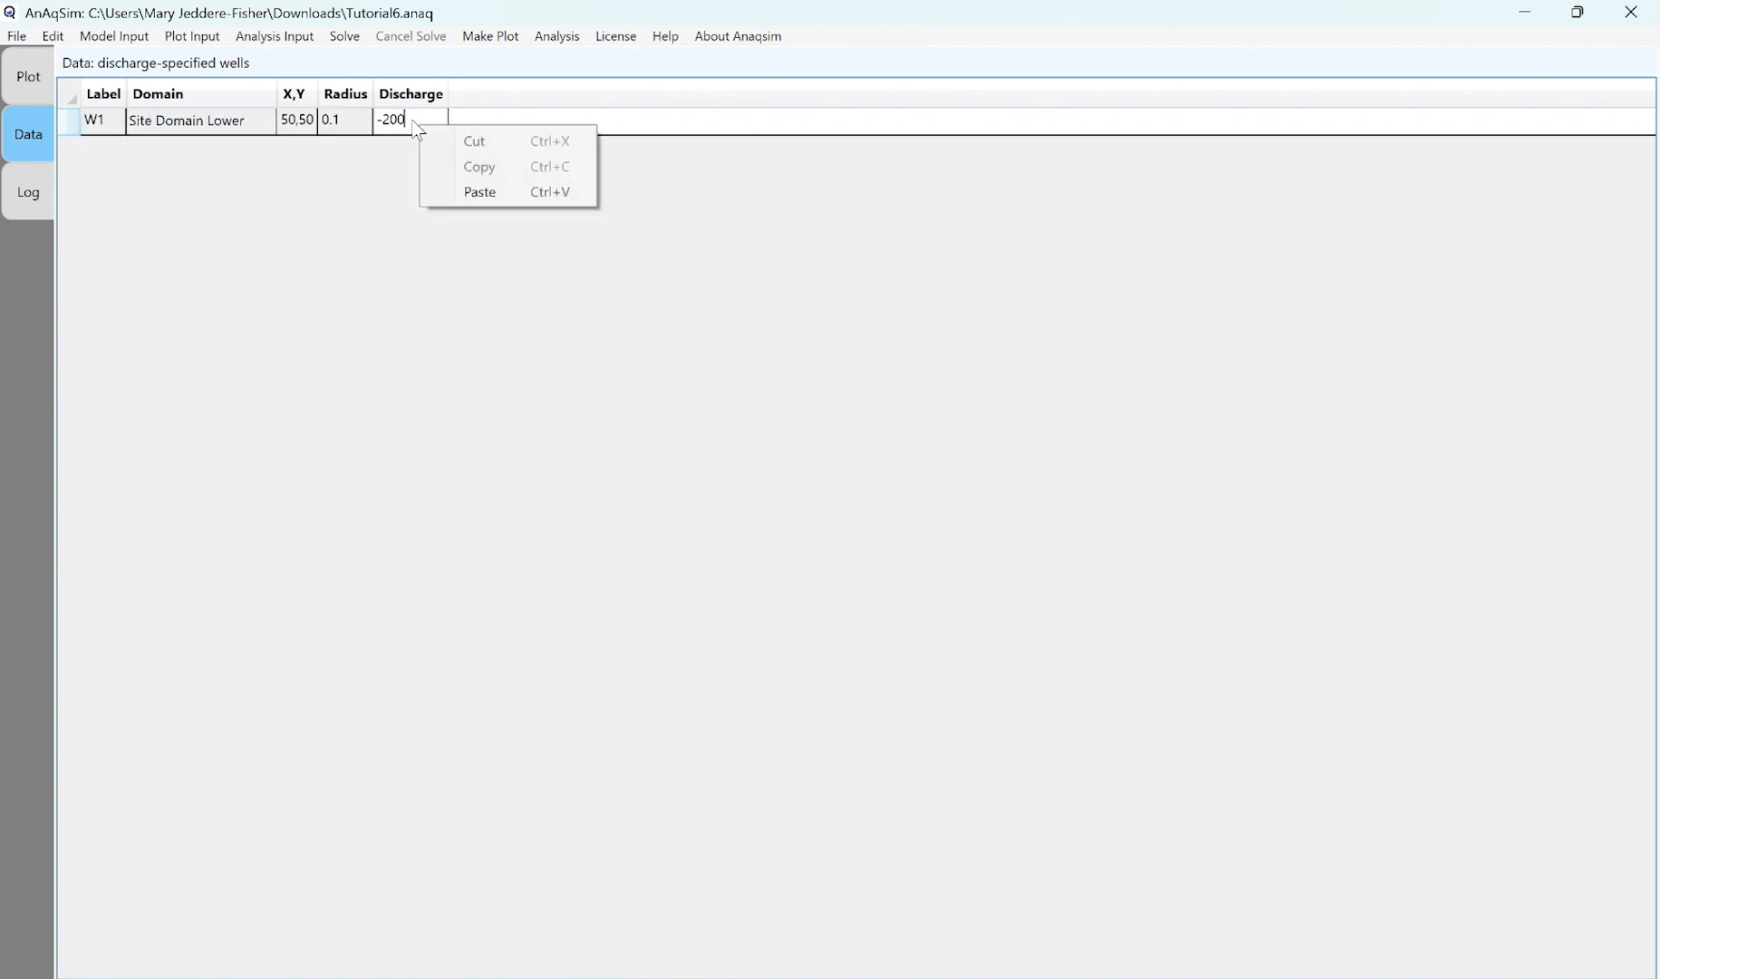
pyautogui.click(411, 132)
pyautogui.press('Return')
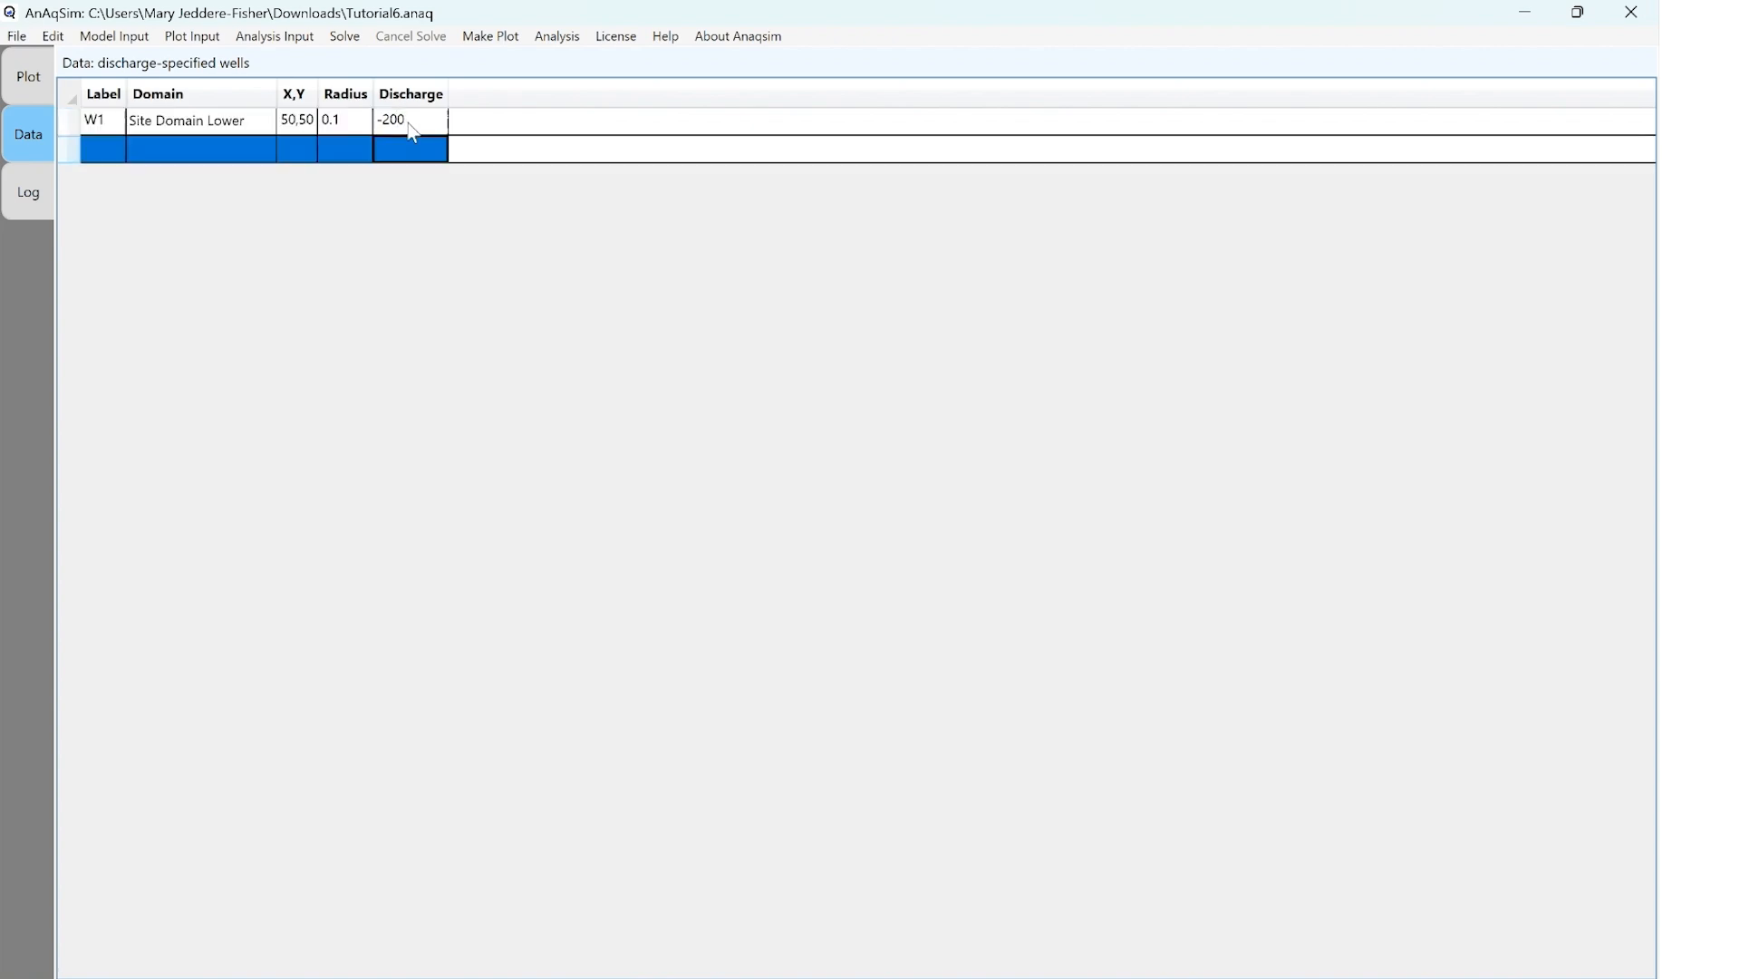
# Add a second discharge-specified well labelled W2 in Site Domain Lower
pyautogui.click(105, 156)
pyautogui.write('W2')
pyautogui.click(181, 152)
pyautogui.click(252, 152)
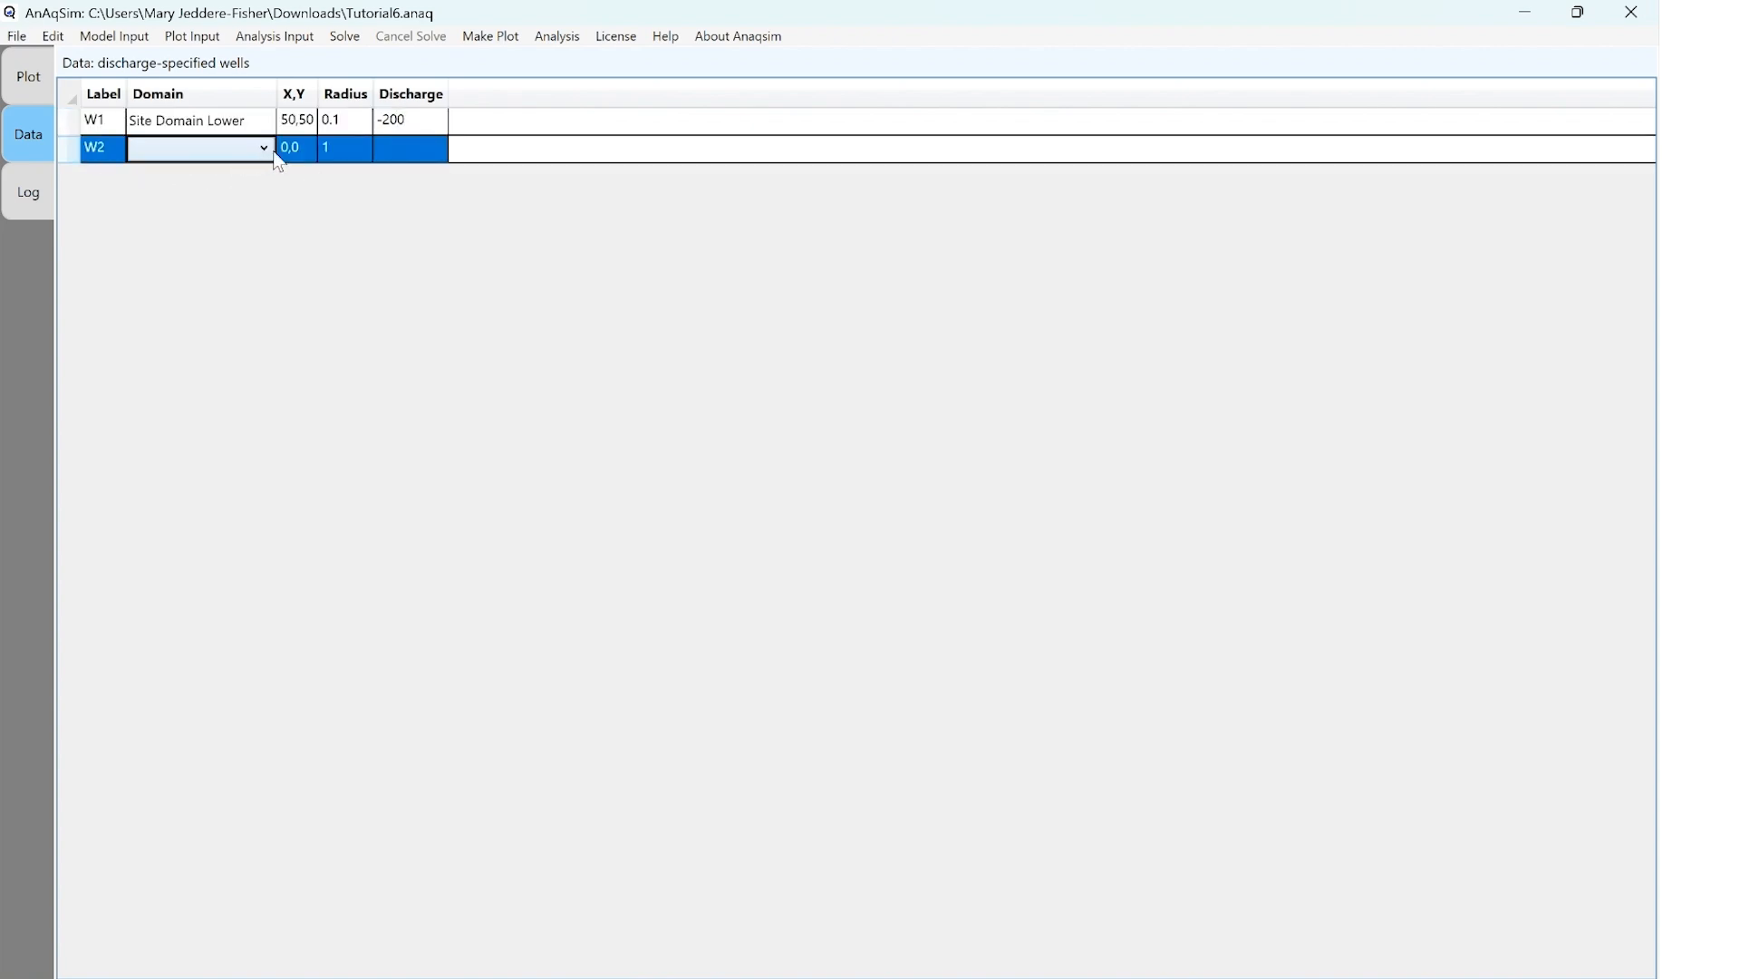
pyautogui.click(264, 152)
pyautogui.click(249, 218)
# Set well W2's coordinates to -50,-50, its radius to 0.1 and its discharge to -200
pyautogui.click(306, 156)
pyautogui.write('-')
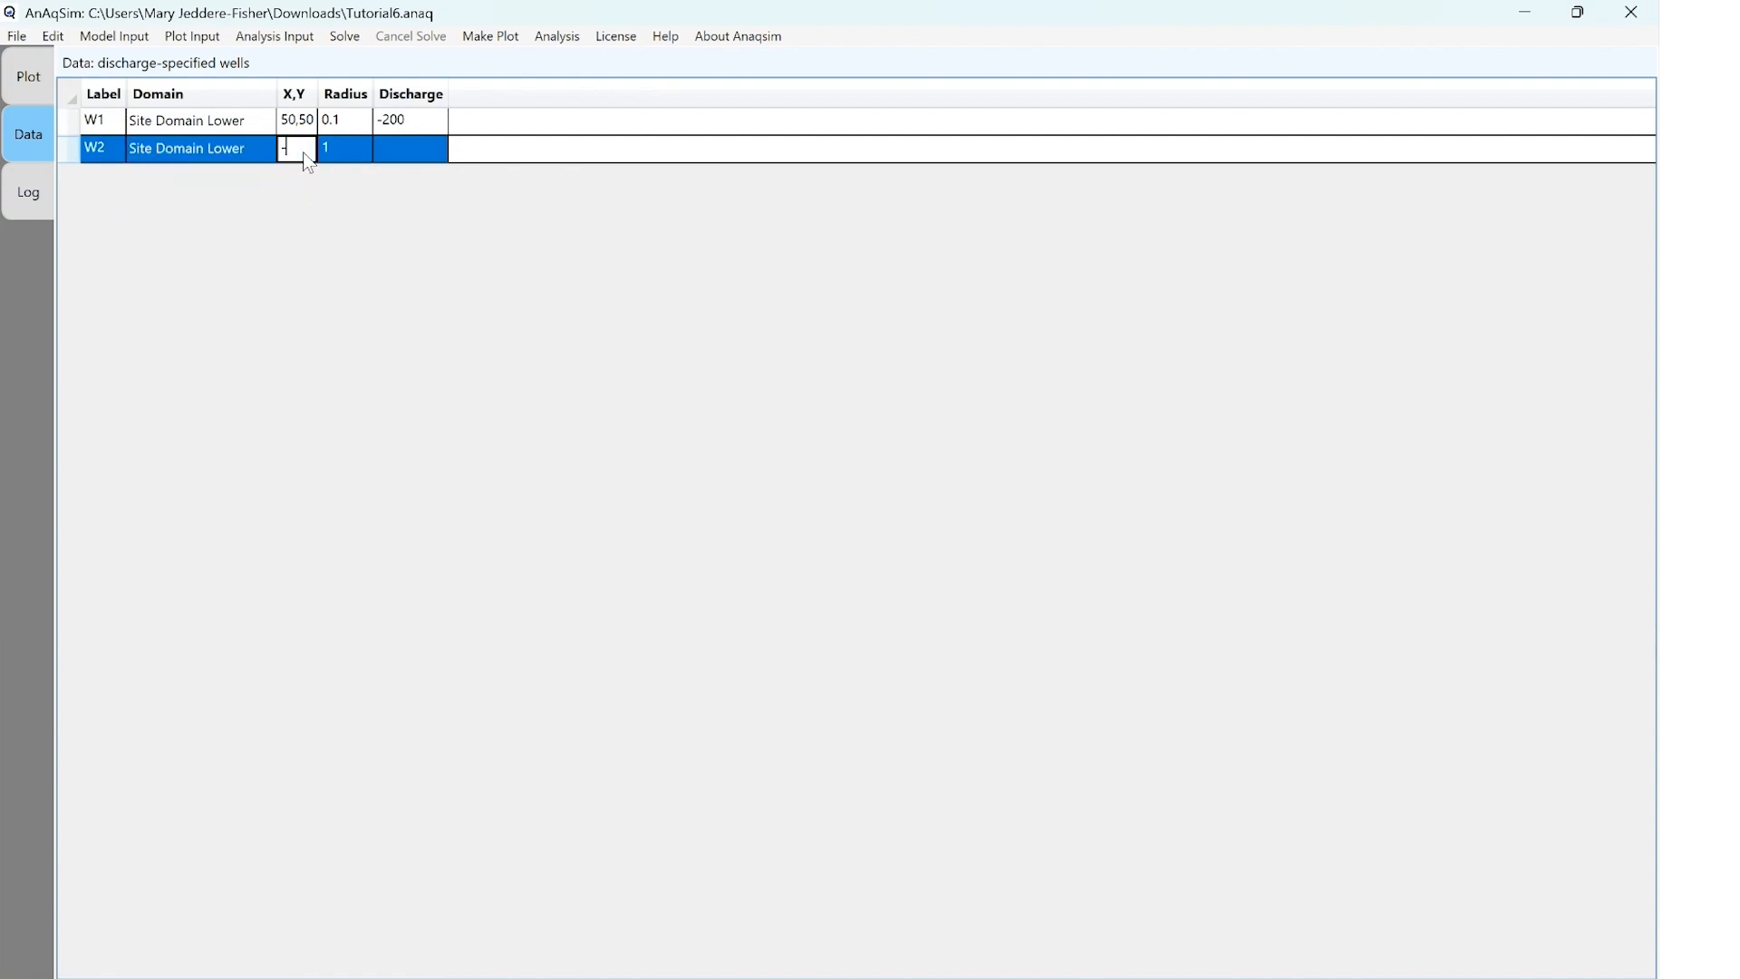
pyautogui.write('50,-50,-5')
pyautogui.press('Tab')
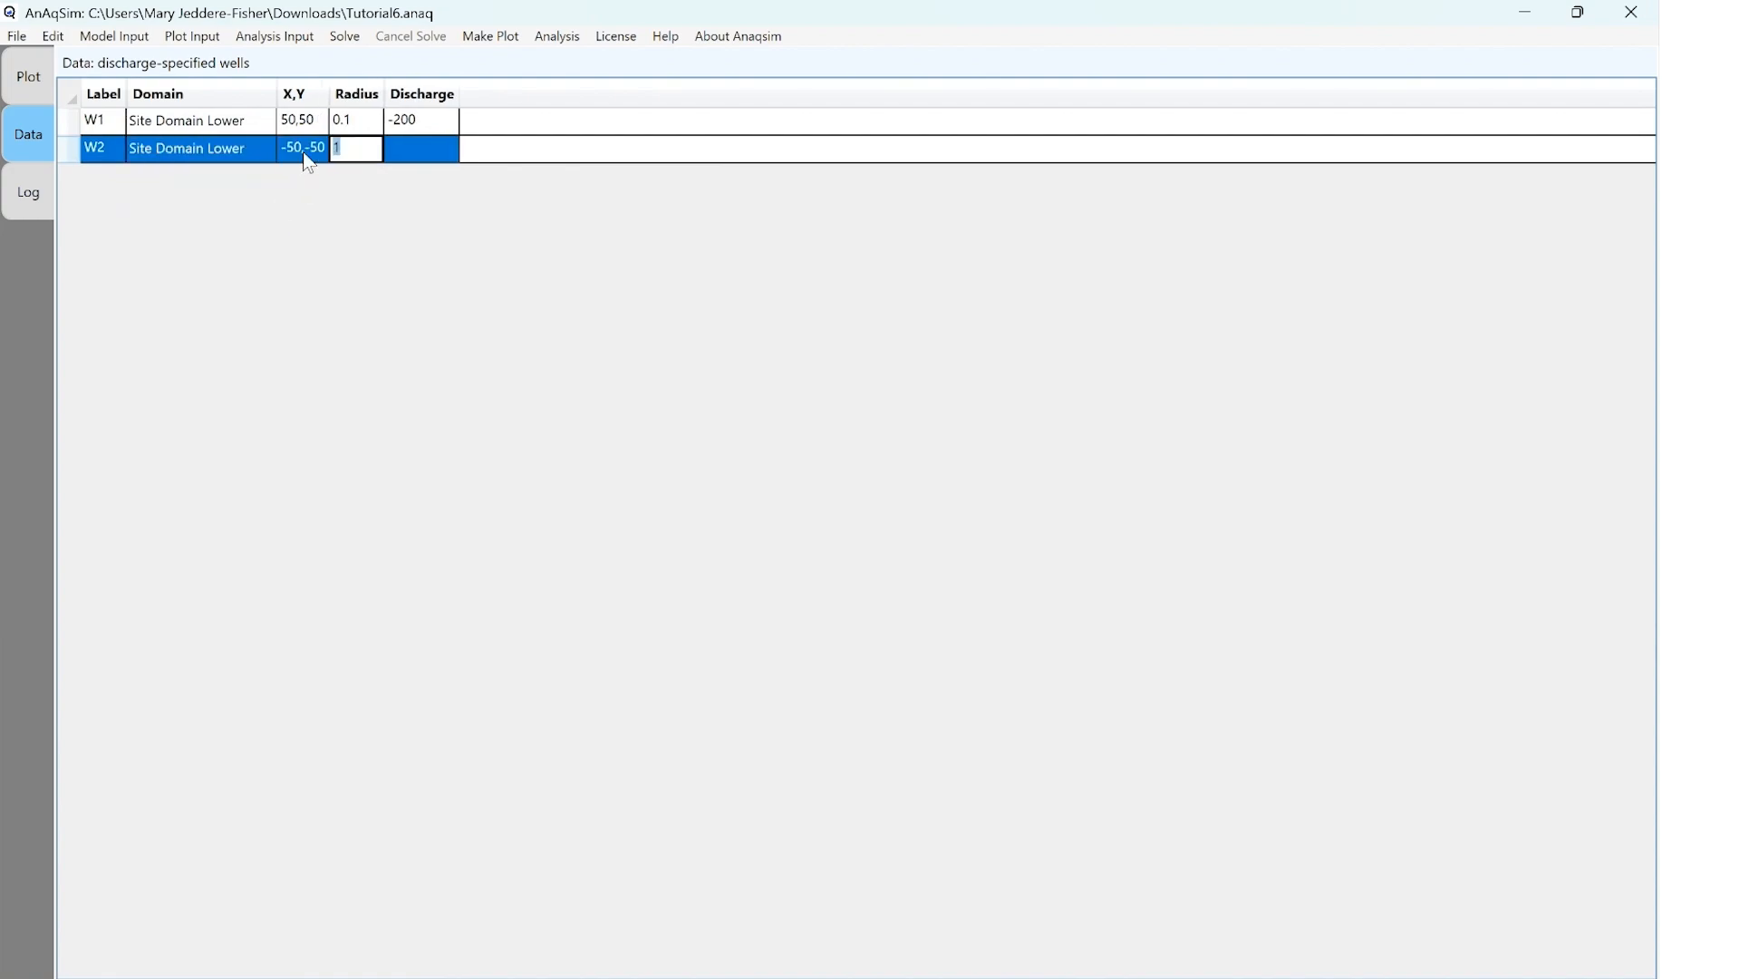
pyautogui.write('0.1')
pyautogui.press('Tab')
pyautogui.write('-')
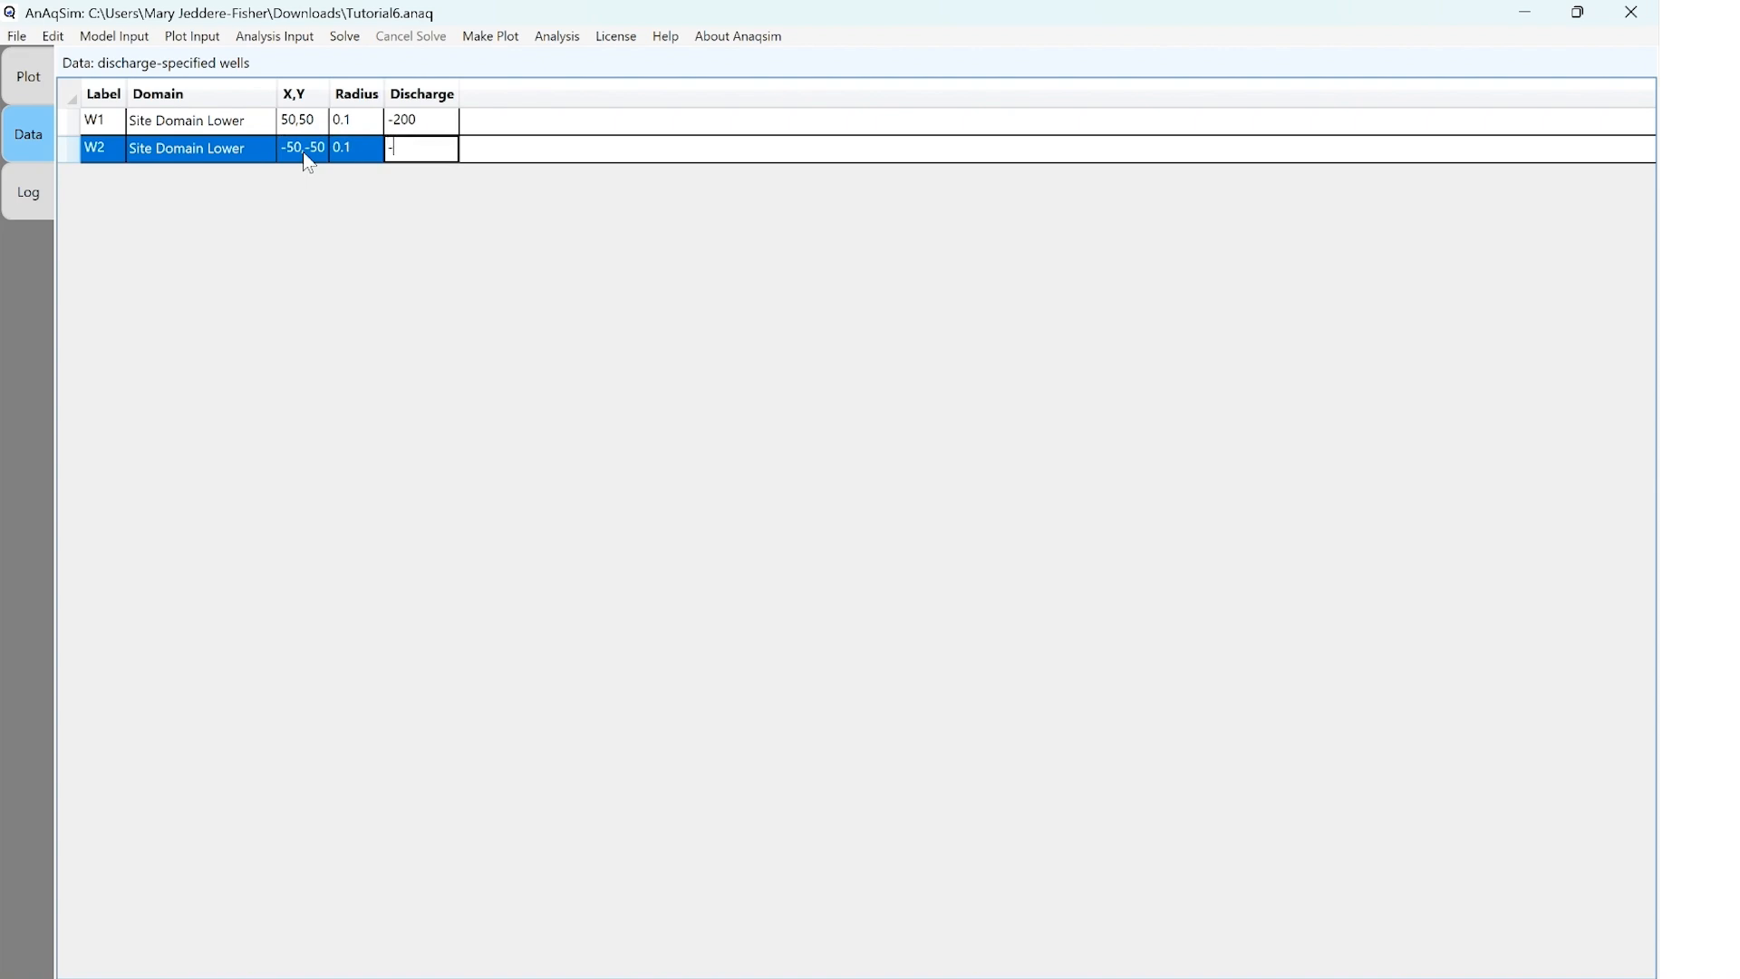
pyautogui.write('200')
# Add a third discharge-specified well labelled W3 in Site Domain Lower
pyautogui.click(94, 180)
pyautogui.write('W')
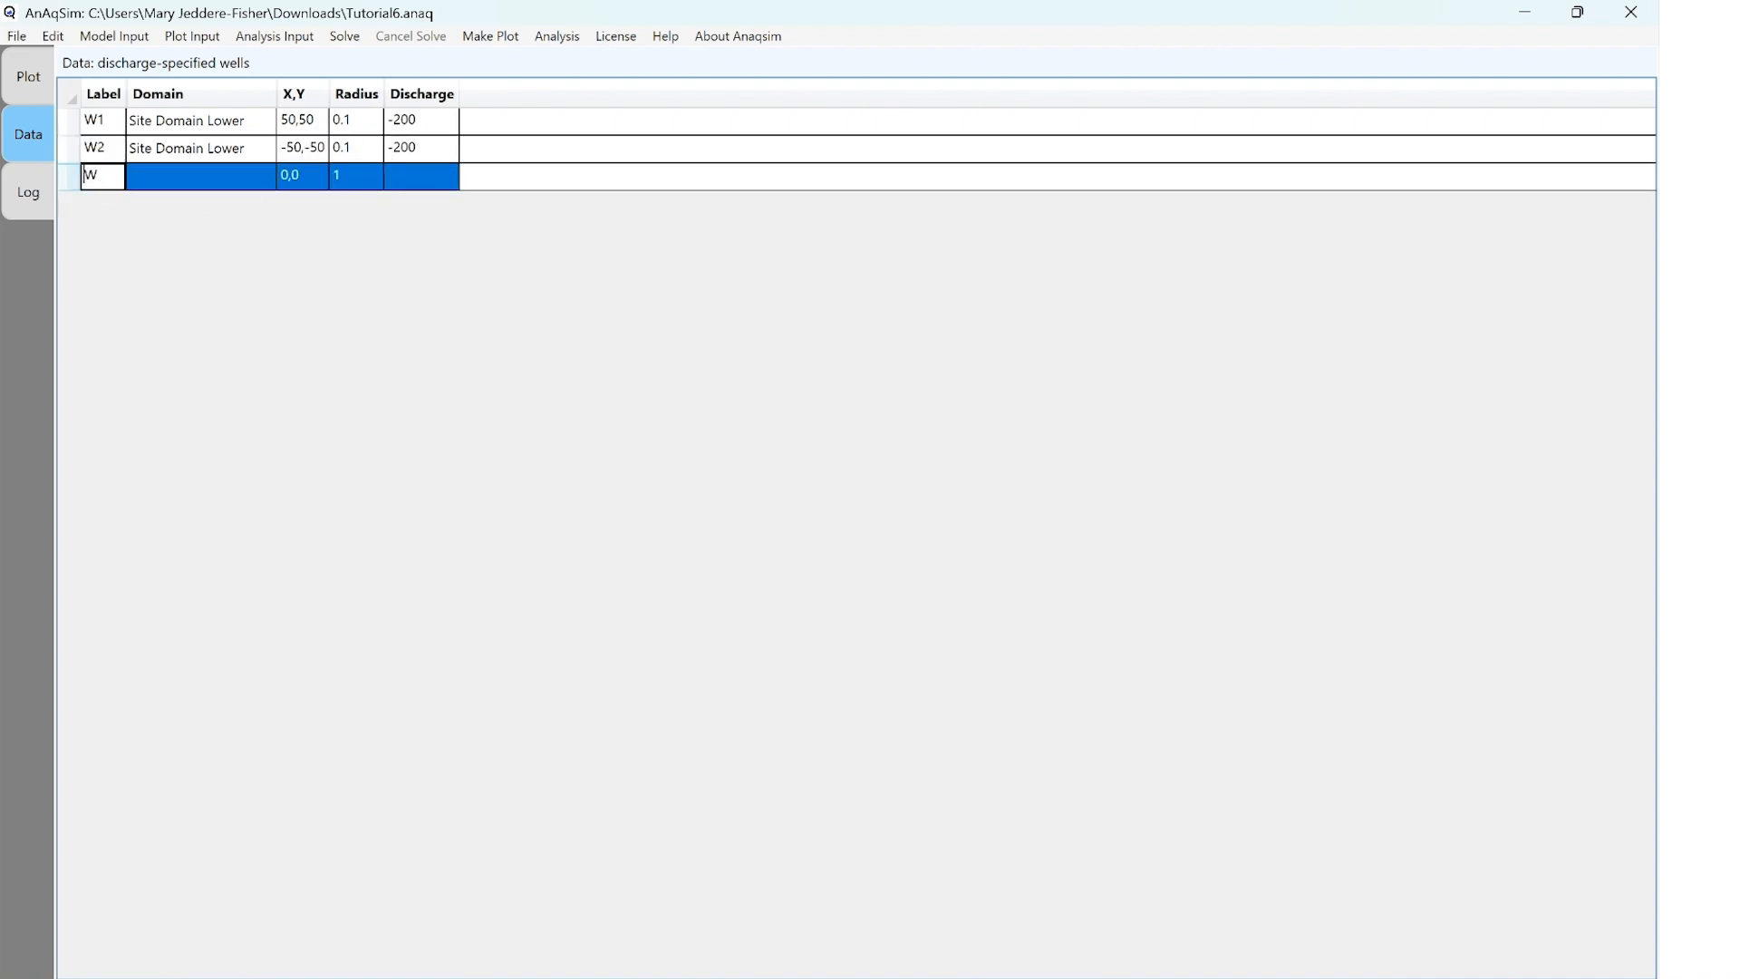
pyautogui.write('3')
pyautogui.click(199, 172)
pyautogui.click(280, 185)
pyautogui.click(268, 184)
pyautogui.click(268, 184)
pyautogui.click(267, 185)
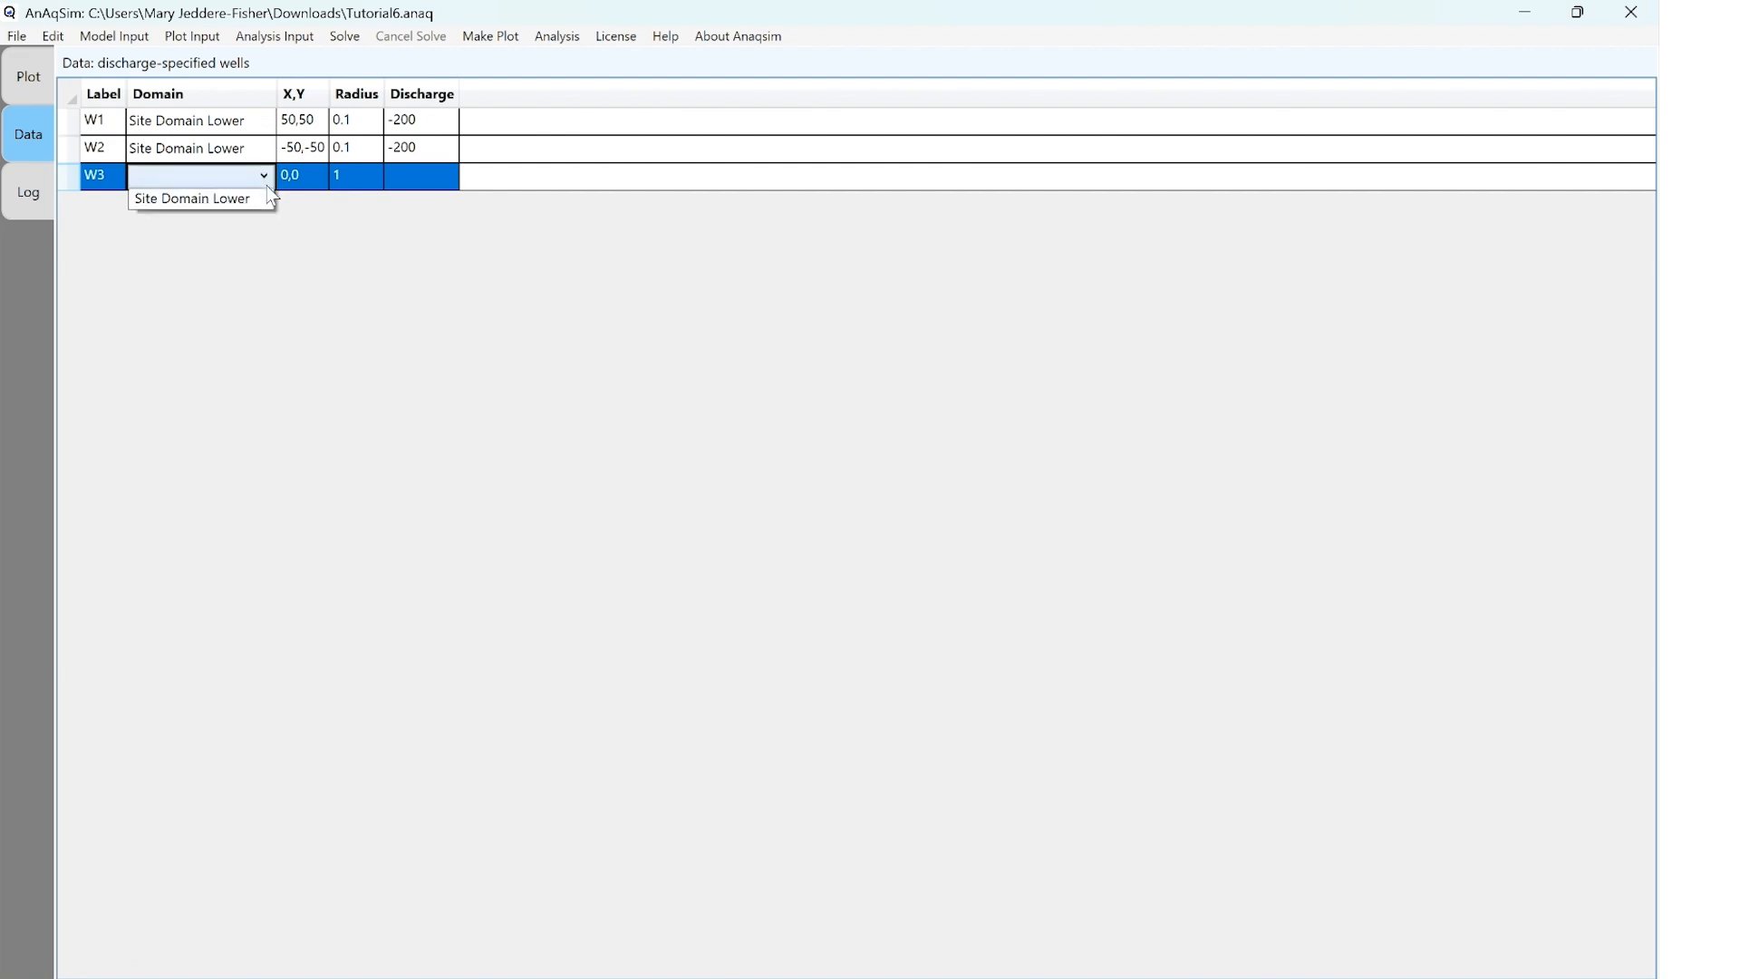
pyautogui.click(252, 243)
# Set well W3's coordinates to -50,50, radius to 0.1 and discharge to -200, and save the model
pyautogui.click(321, 186)
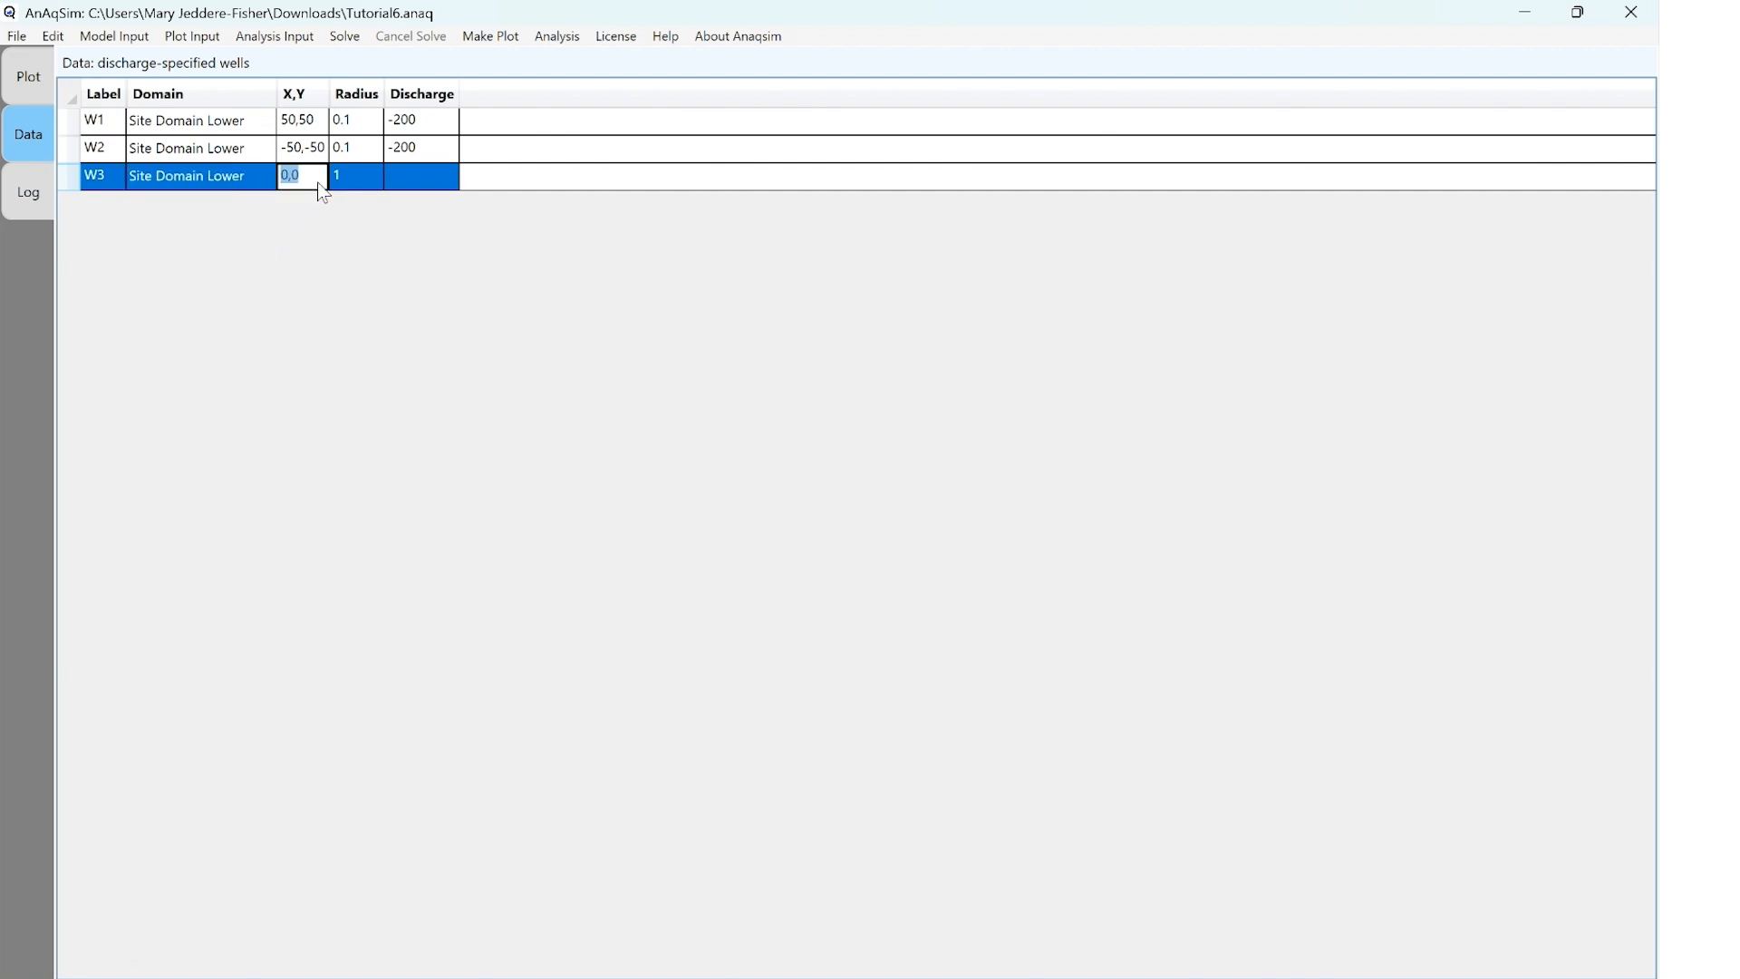
pyautogui.write('-50,50')
pyautogui.press('Tab')
pyautogui.write('0.1')
pyautogui.press('Tab')
pyautogui.write('-200')
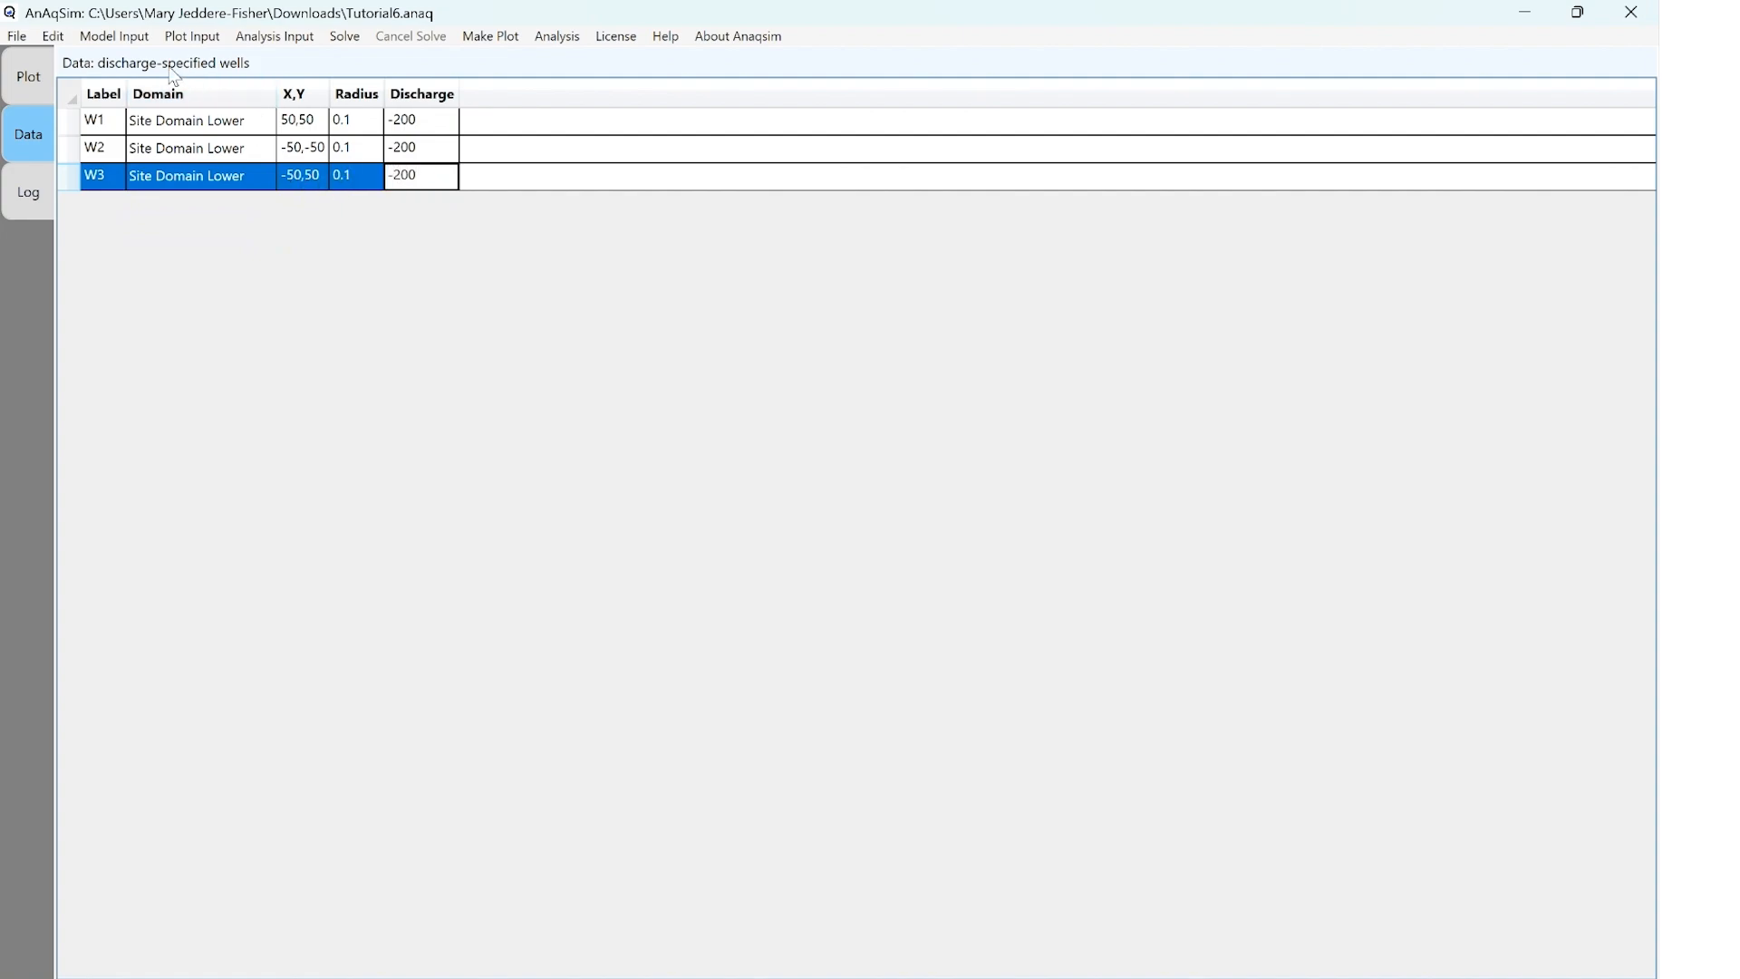
pyautogui.click(17, 36)
pyautogui.click(56, 87)
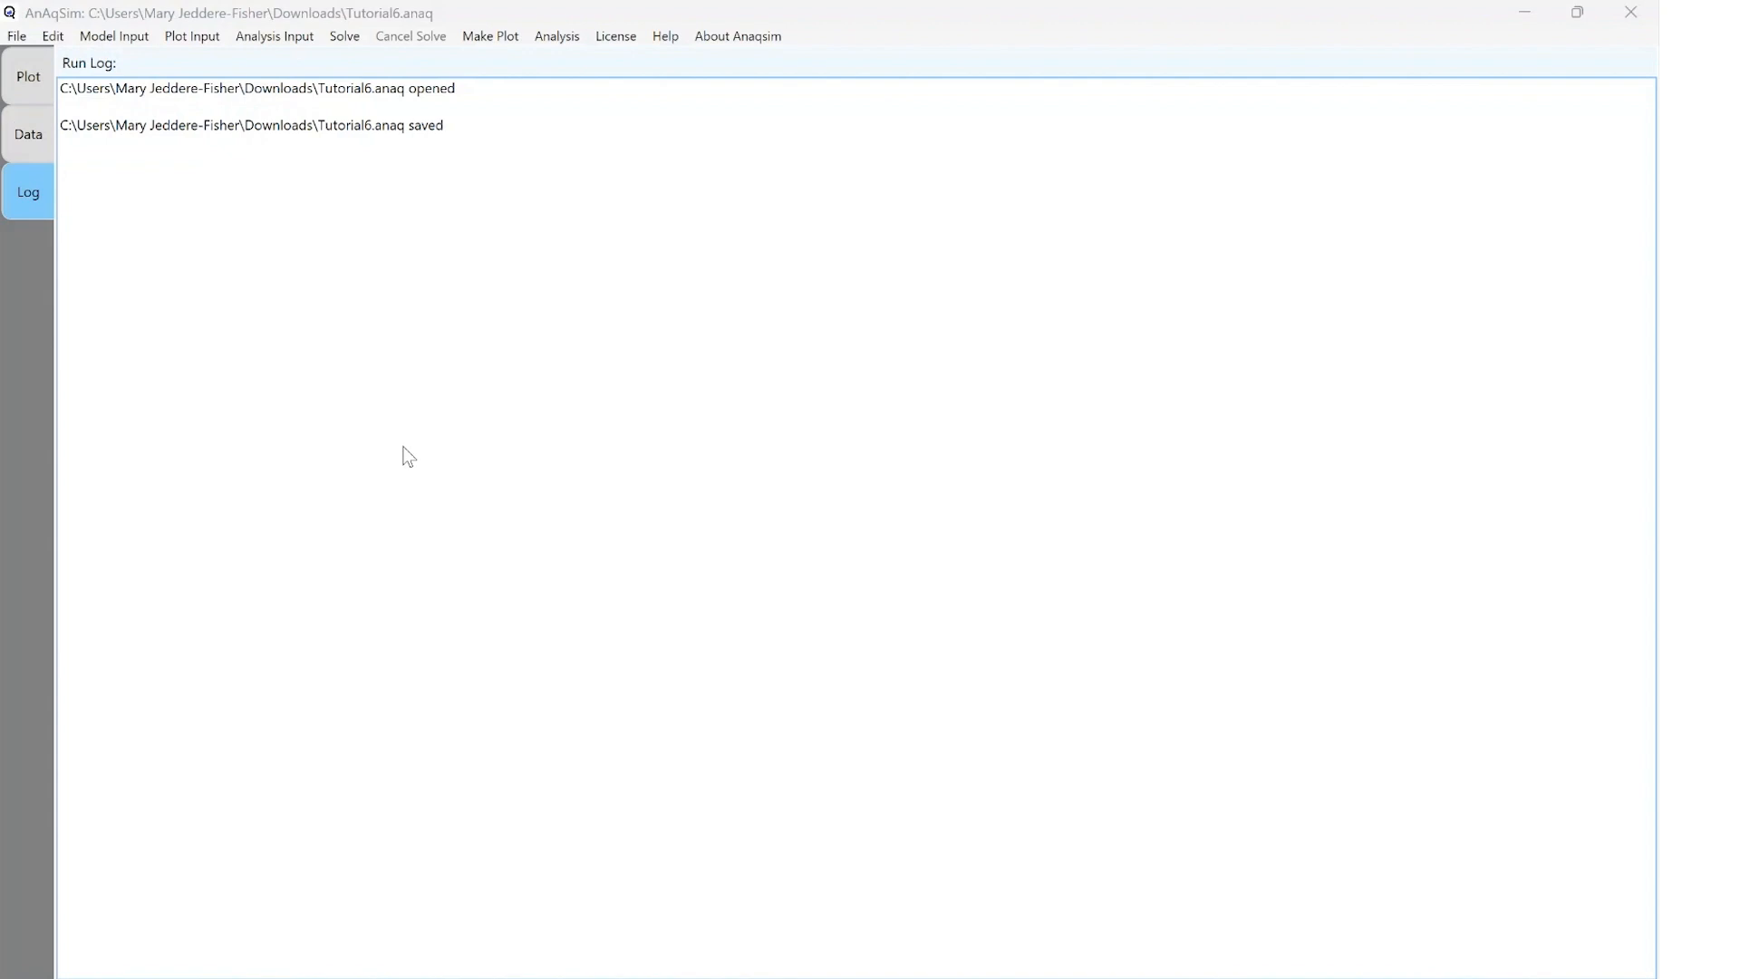
# Add a spatially-variable area source/sink by domain for Site Domain Upper with a node spacing of 60
pyautogui.click(122, 38)
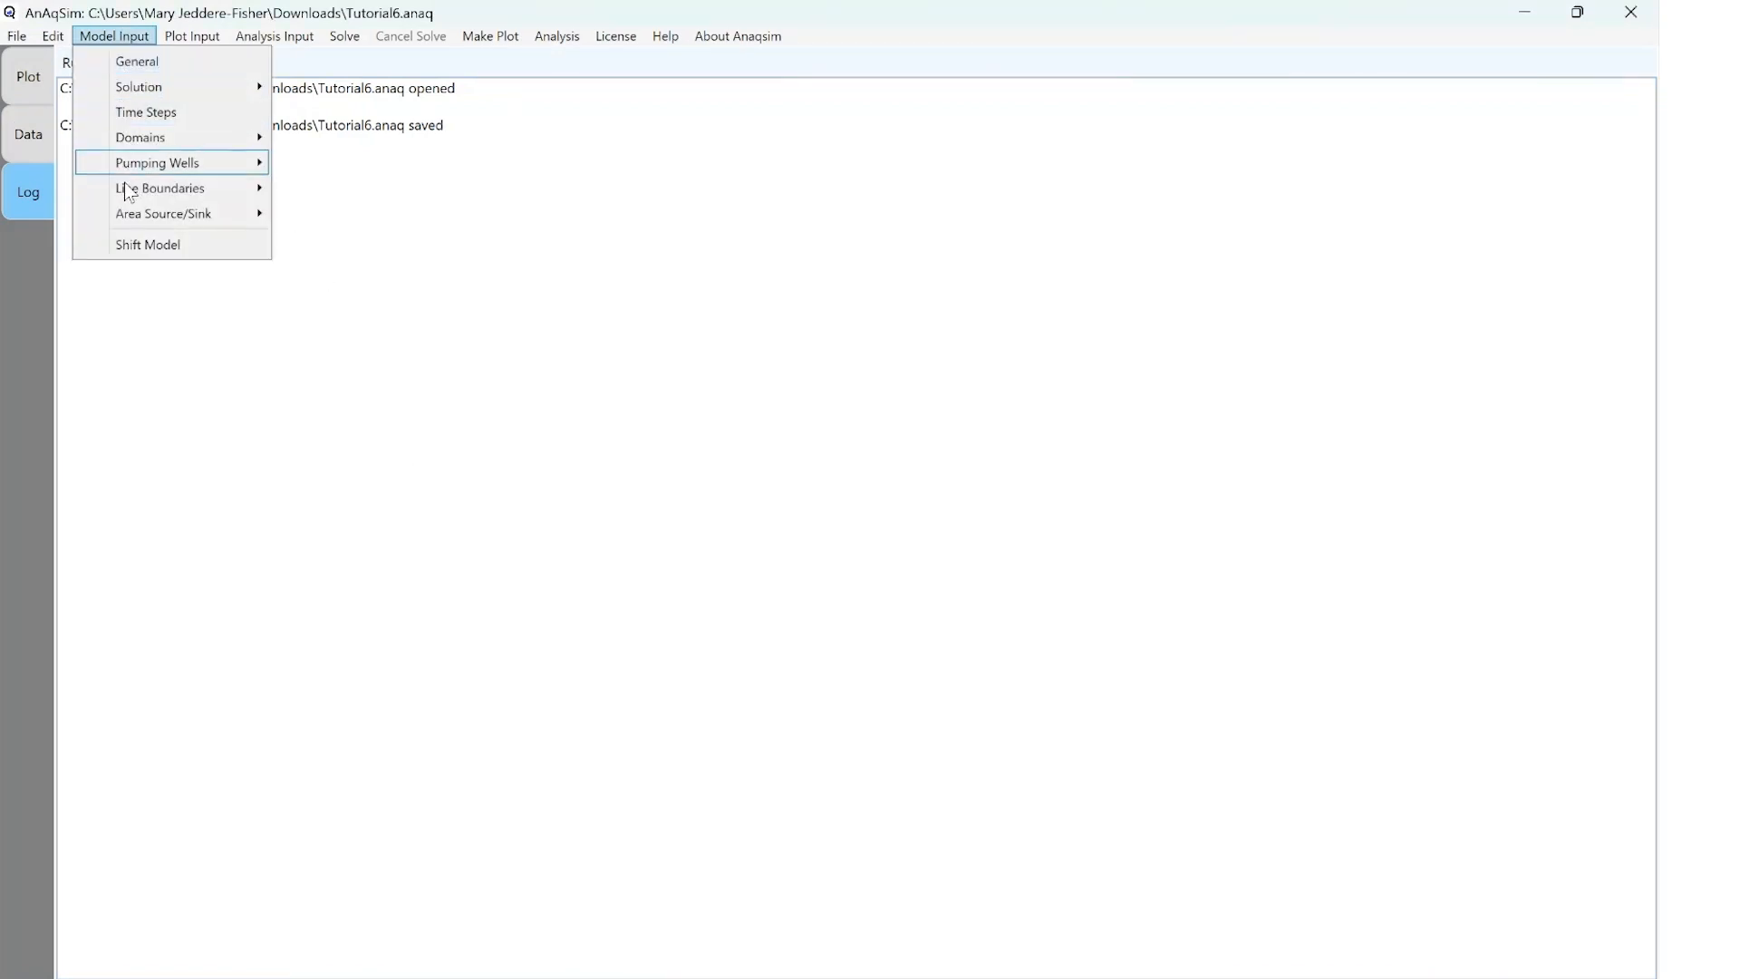
pyautogui.moveTo(126, 206)
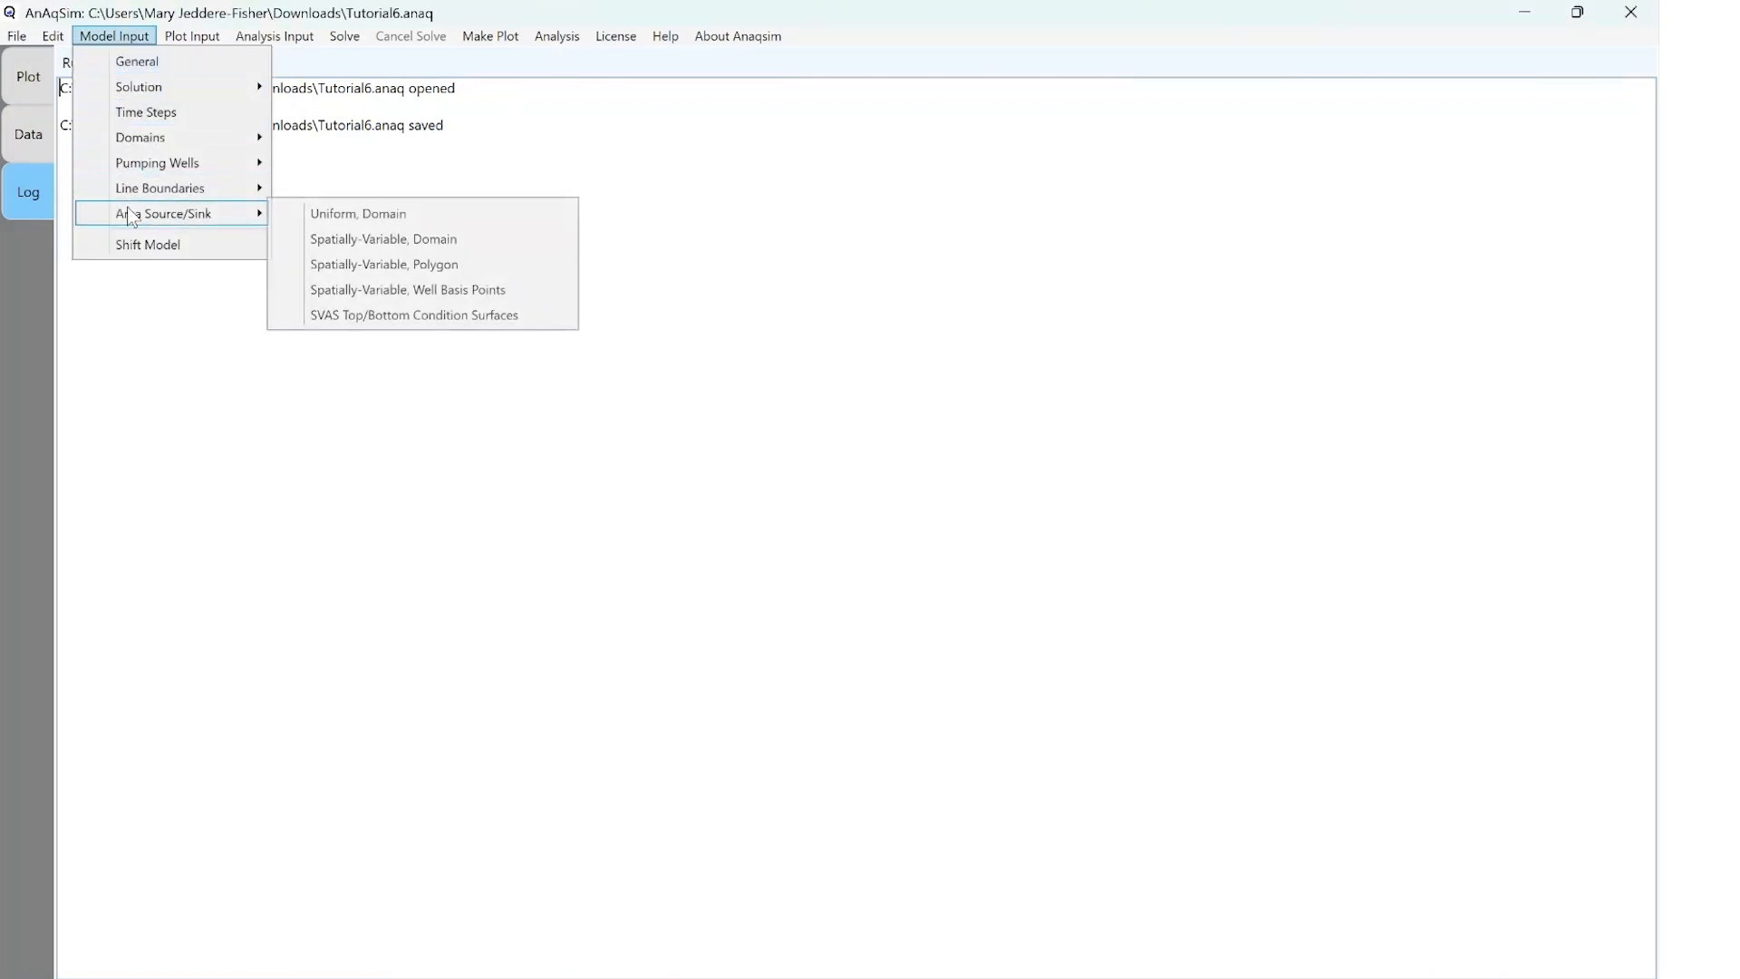
pyautogui.click(367, 243)
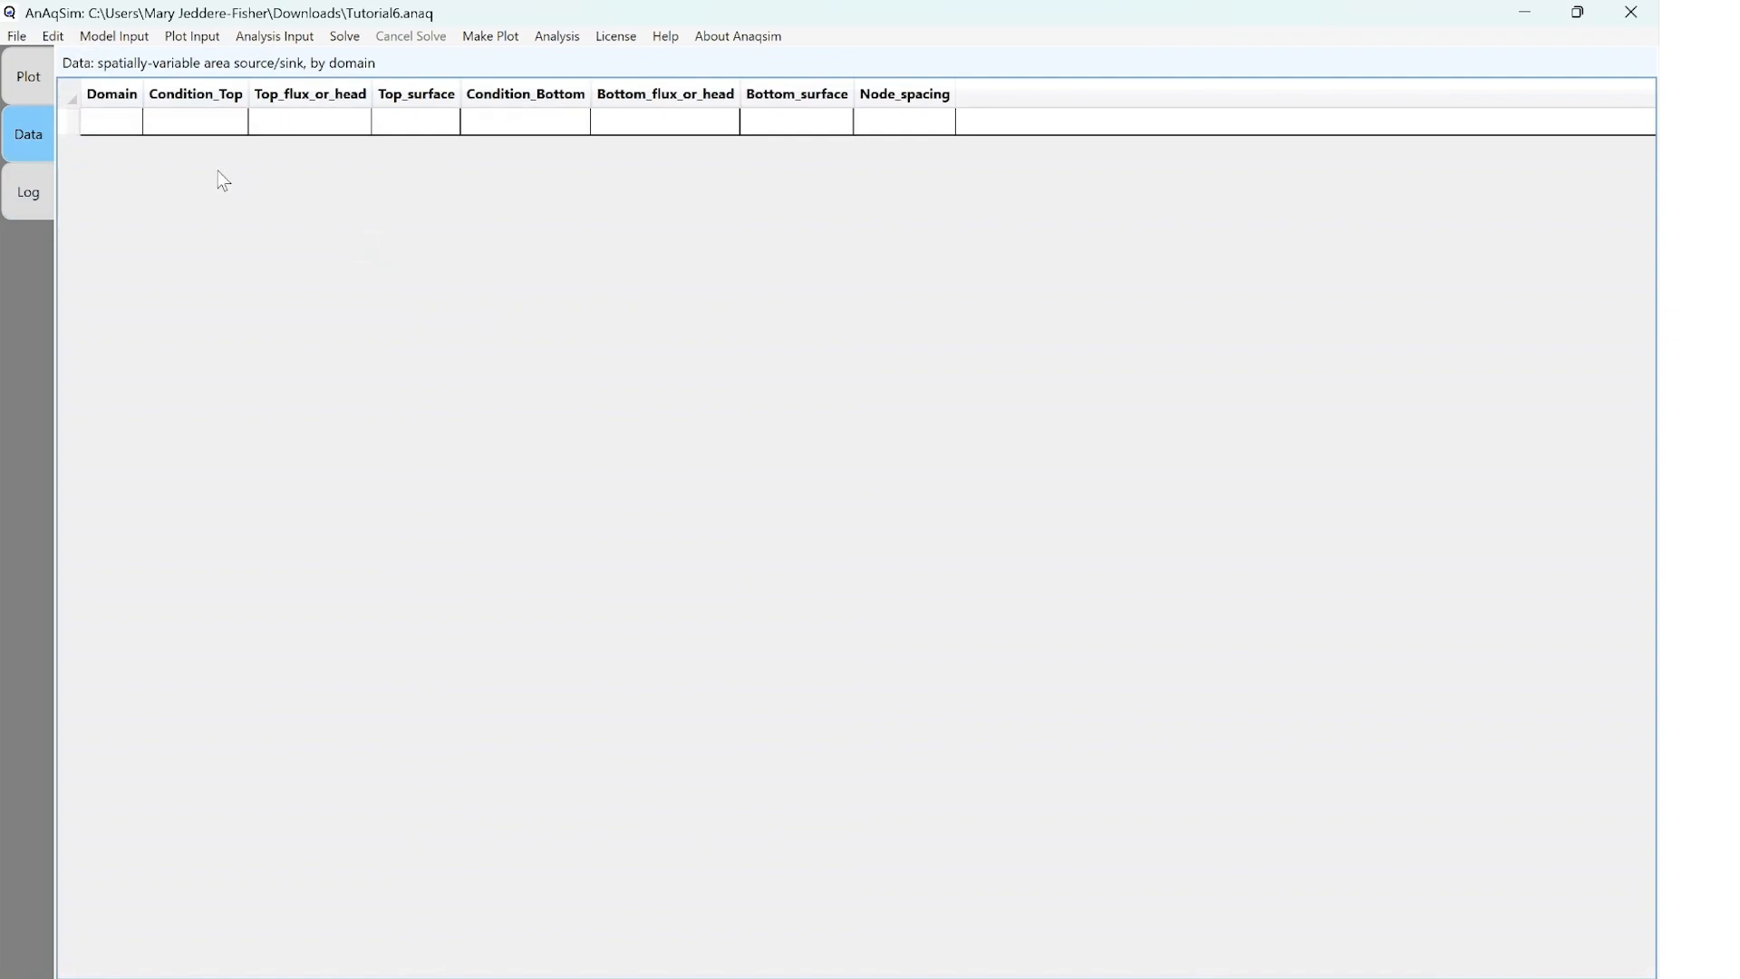
pyautogui.click(118, 124)
pyautogui.click(127, 123)
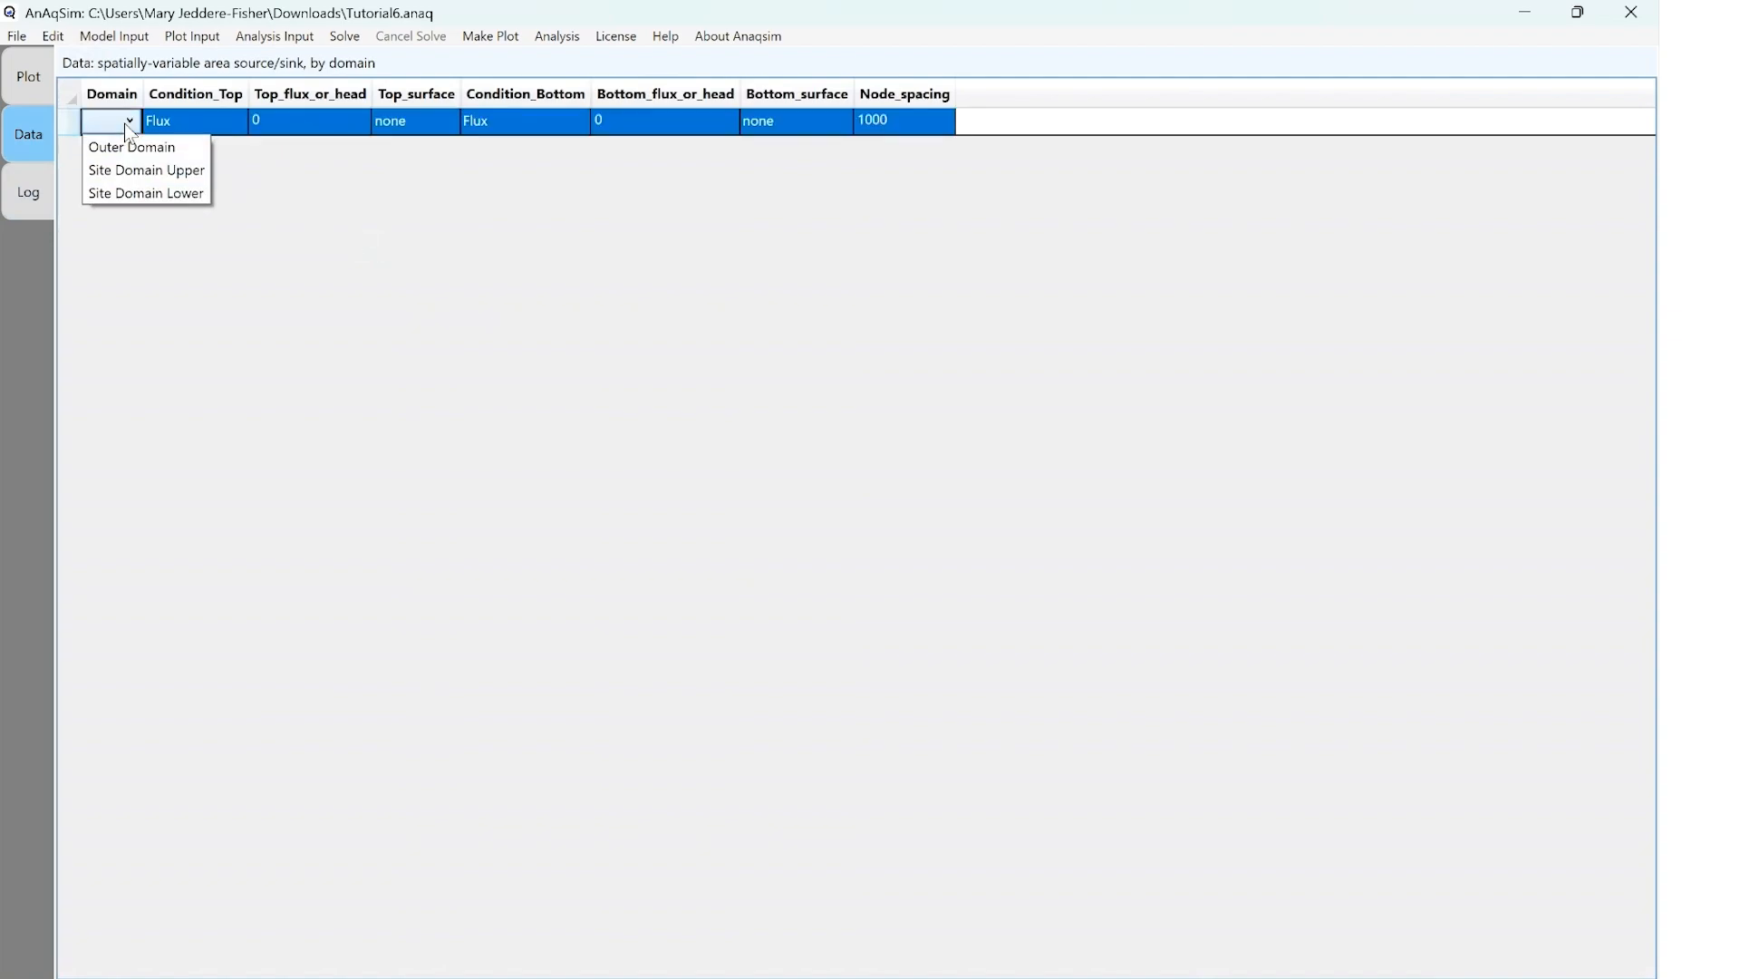
pyautogui.click(135, 170)
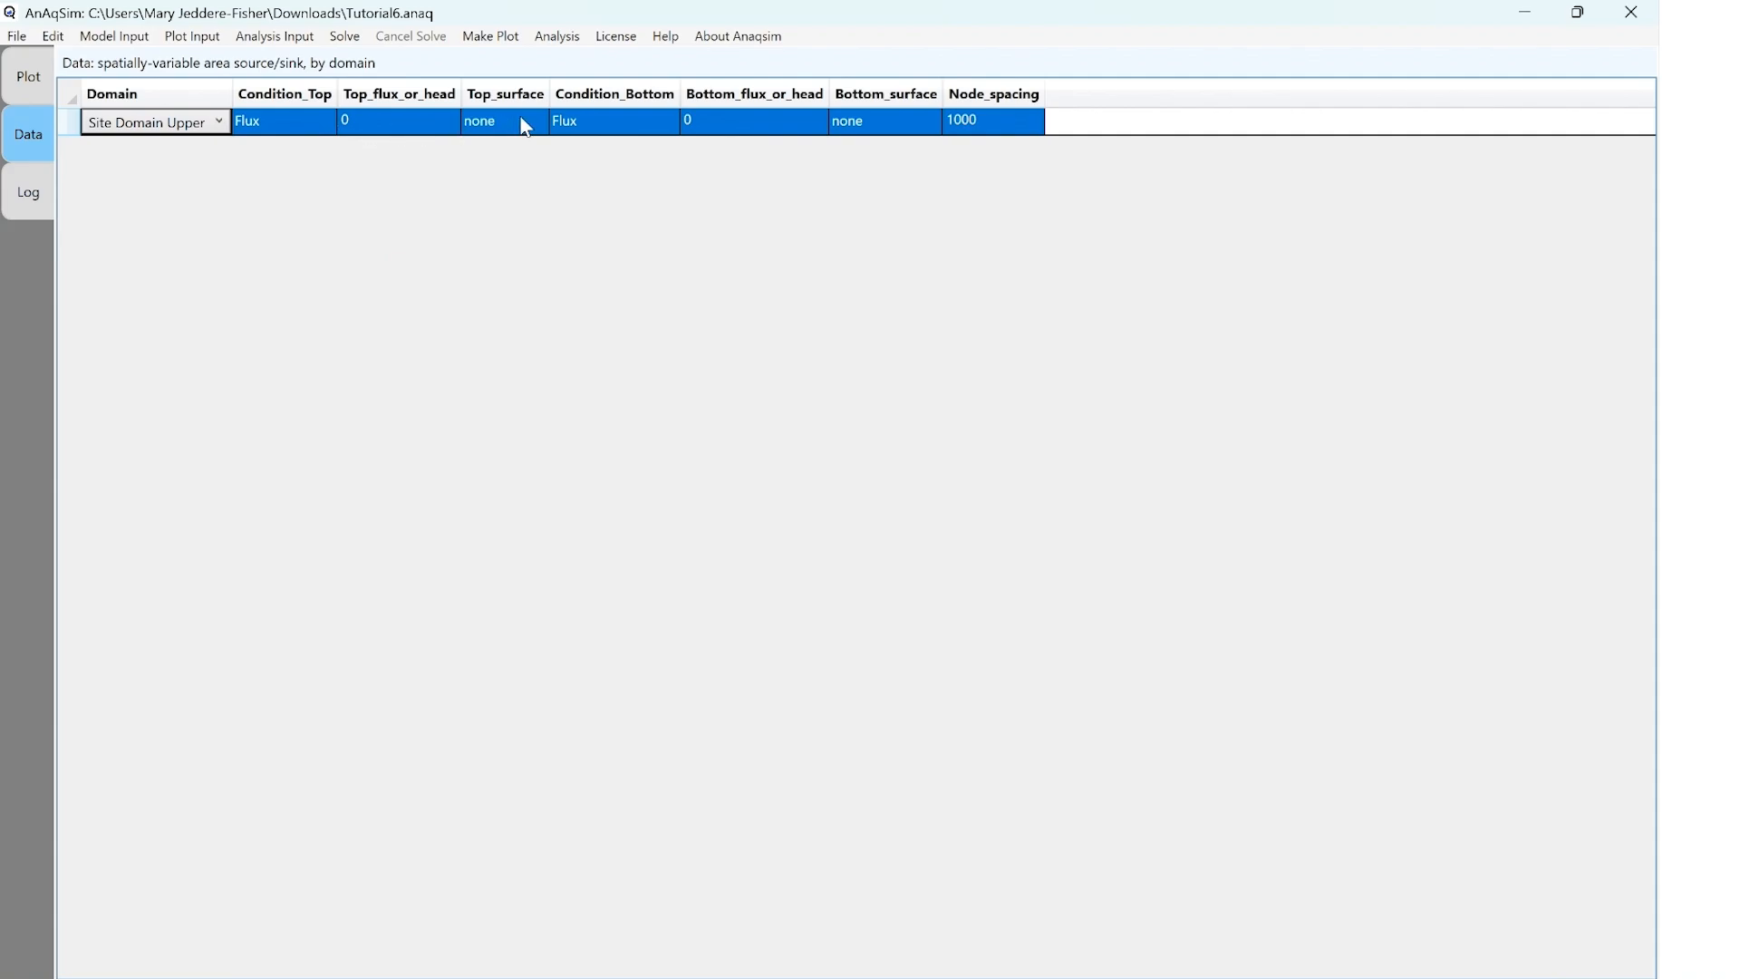
pyautogui.click(993, 130)
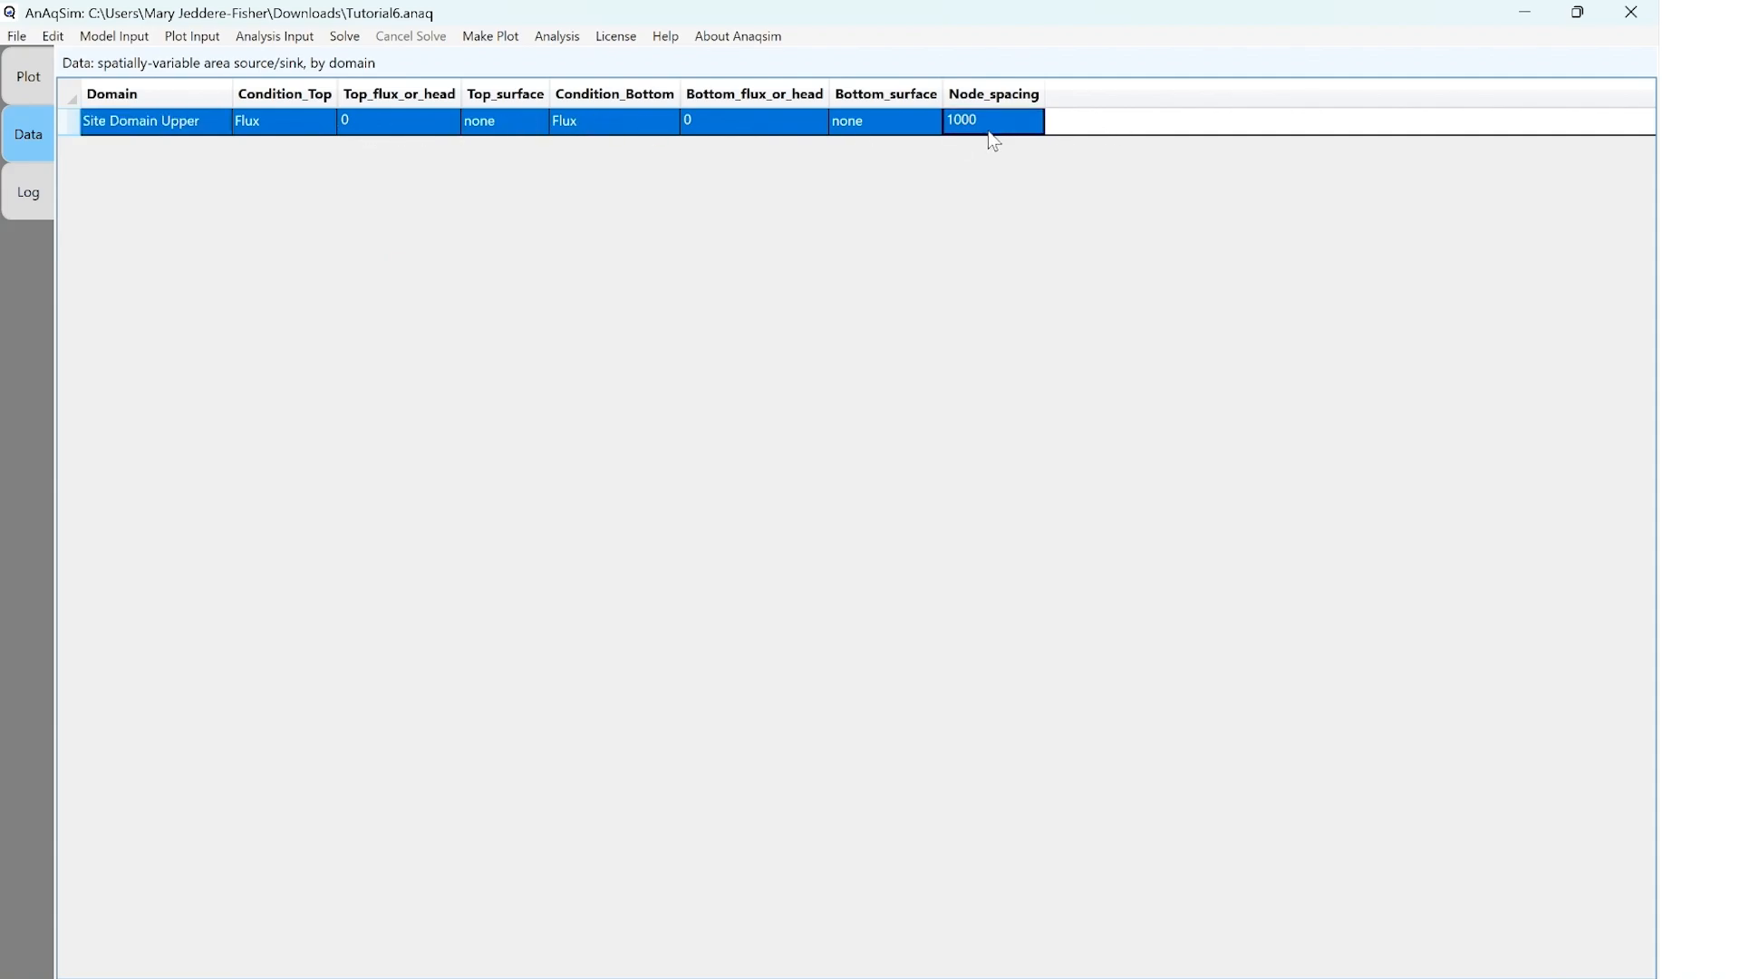
pyautogui.write('60')
pyautogui.press('Return')
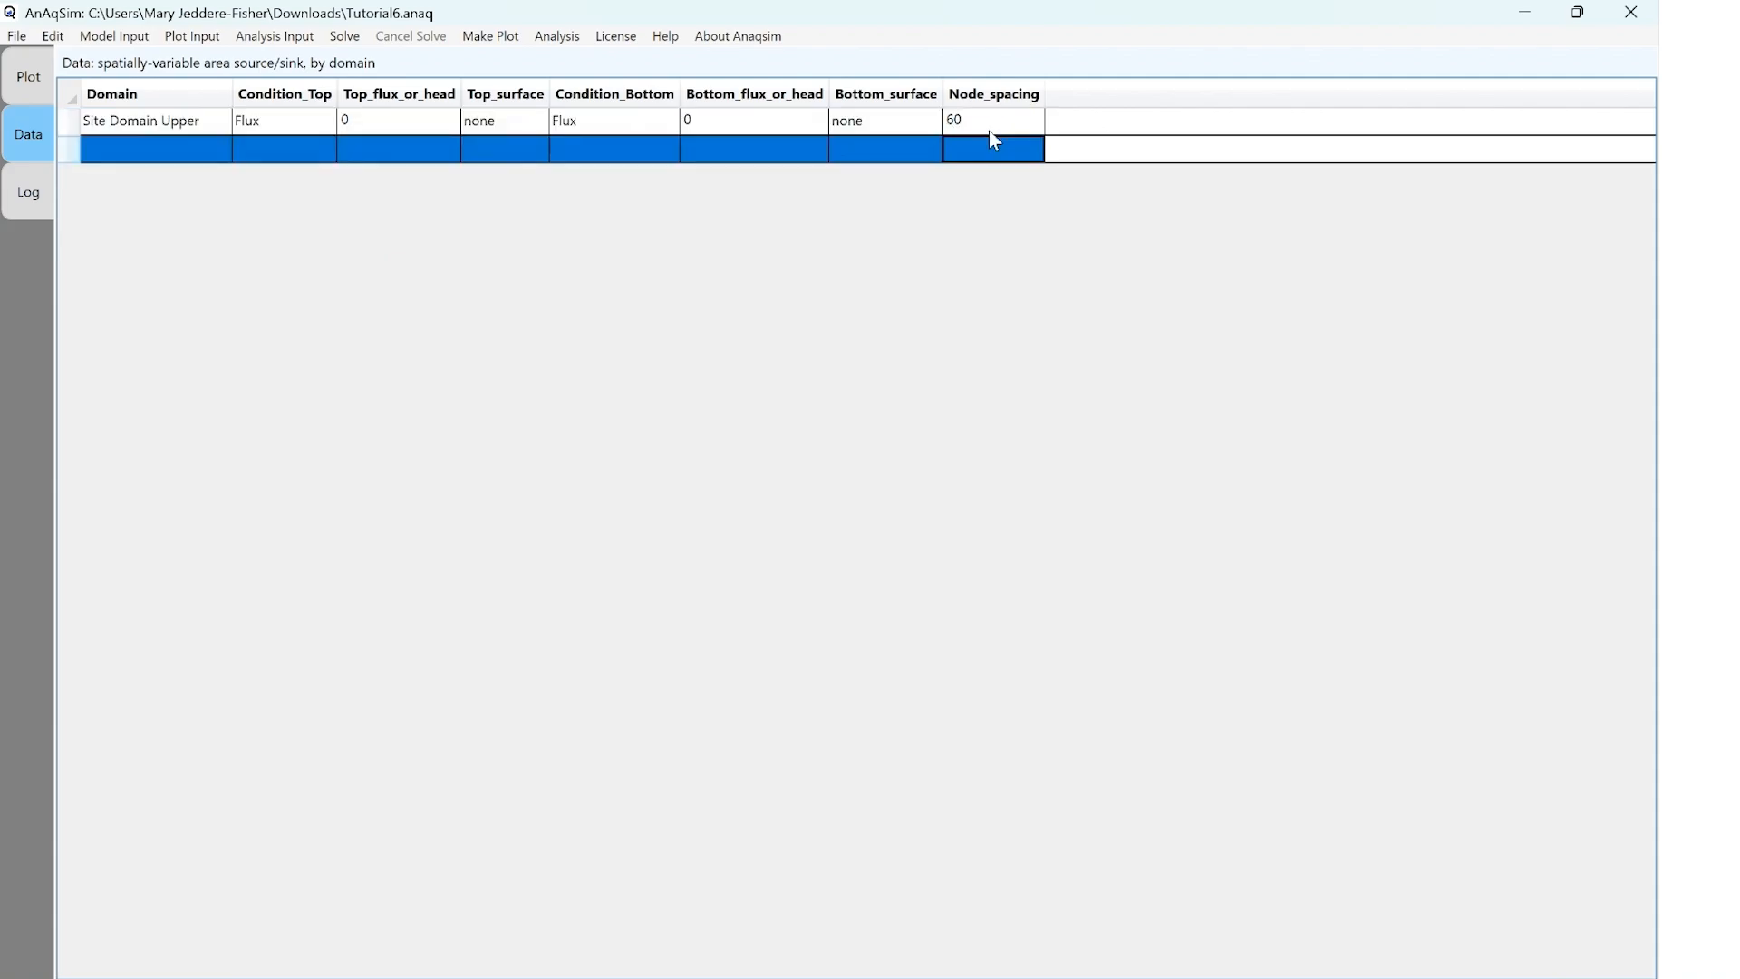
# Add a spatially-variable area source/sink for the Outer Domain with a node spacing of 150, and save the model
pyautogui.click(227, 156)
pyautogui.click(220, 159)
pyautogui.click(218, 154)
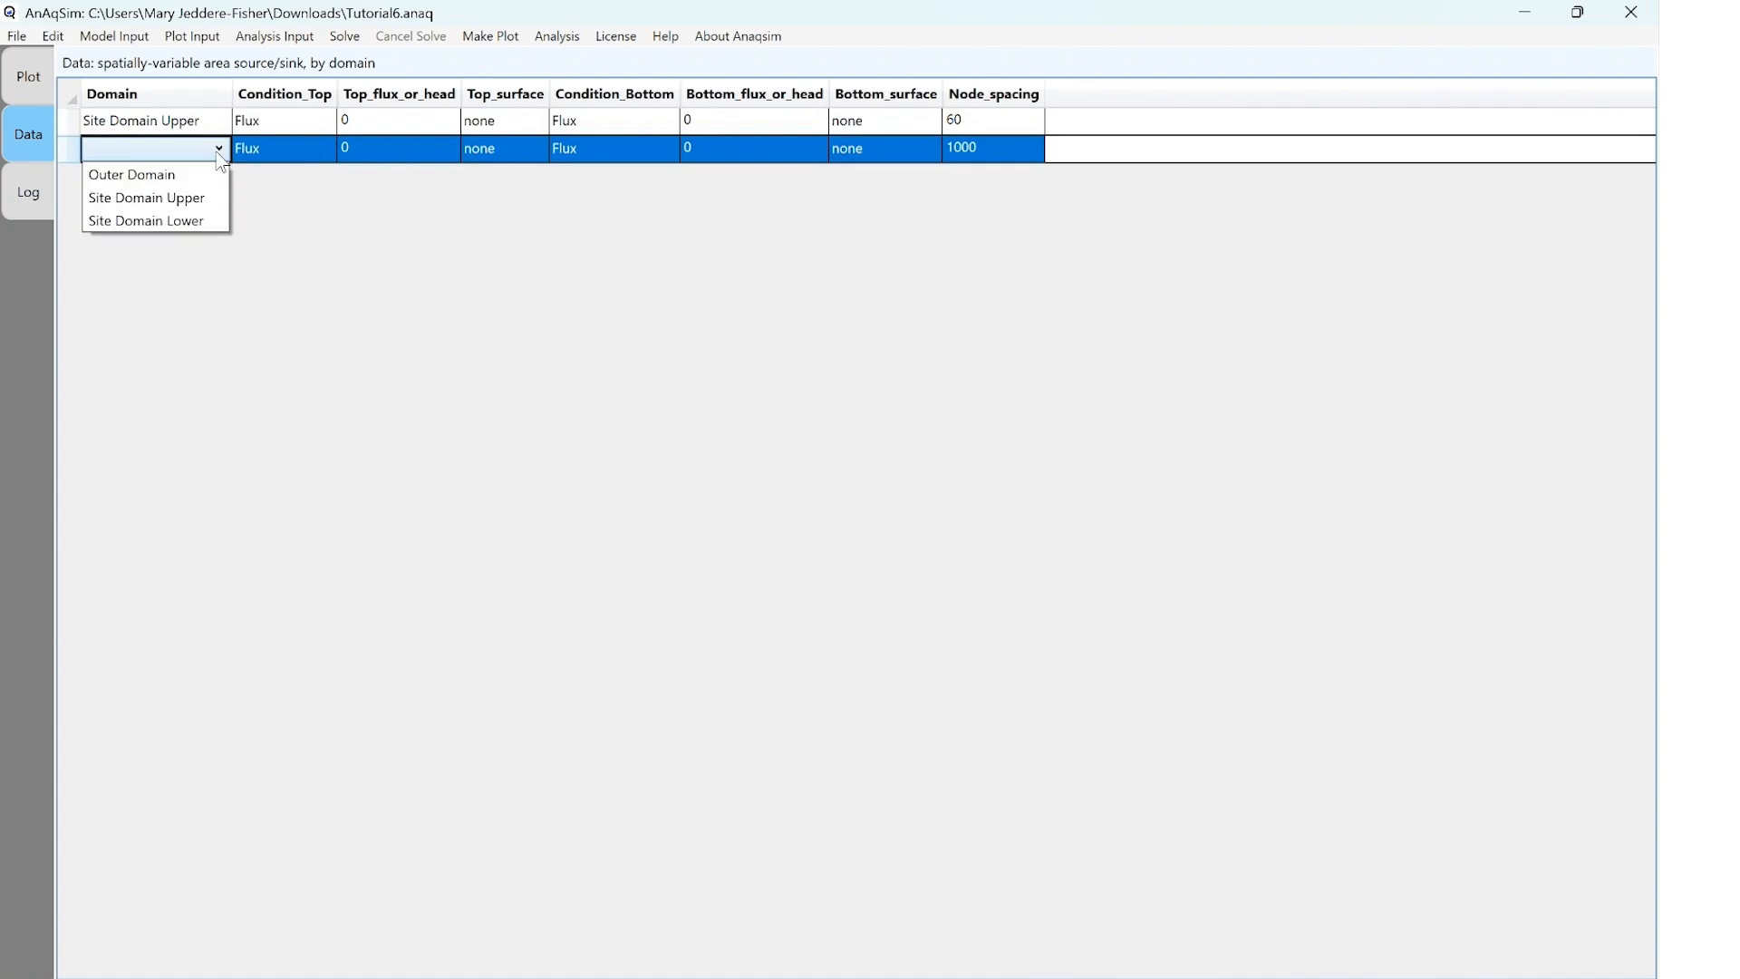
pyautogui.click(190, 174)
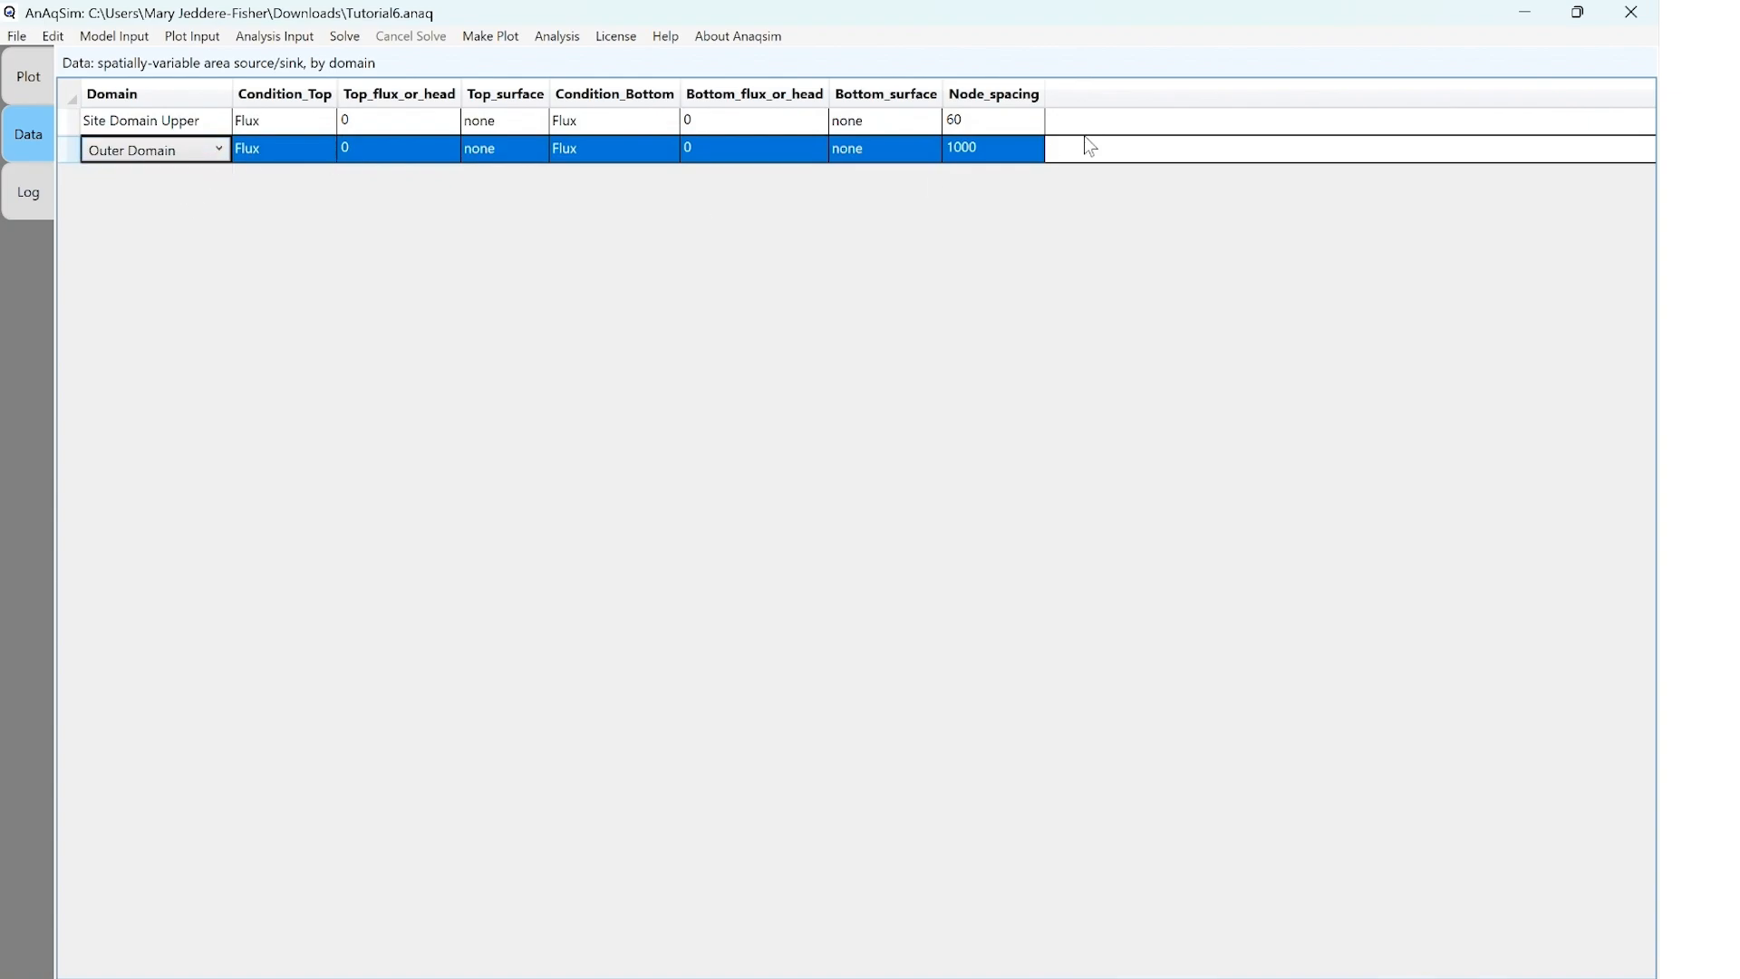
pyautogui.click(1006, 150)
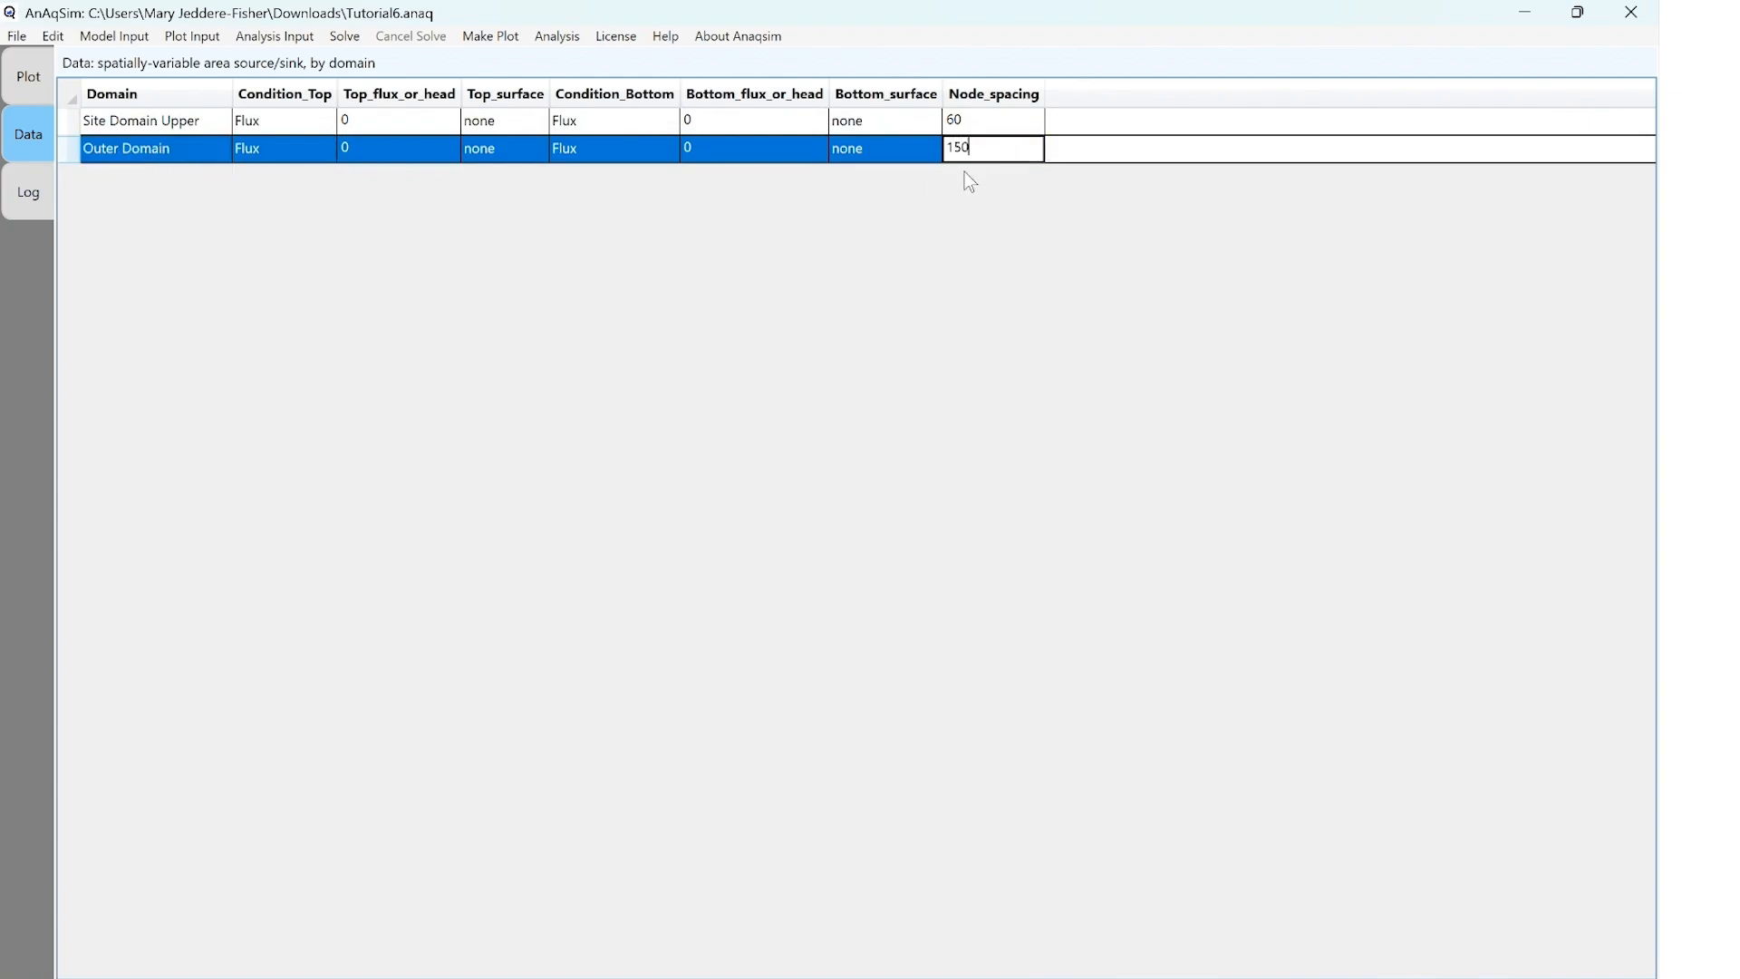
pyautogui.click(979, 130)
pyautogui.click(16, 36)
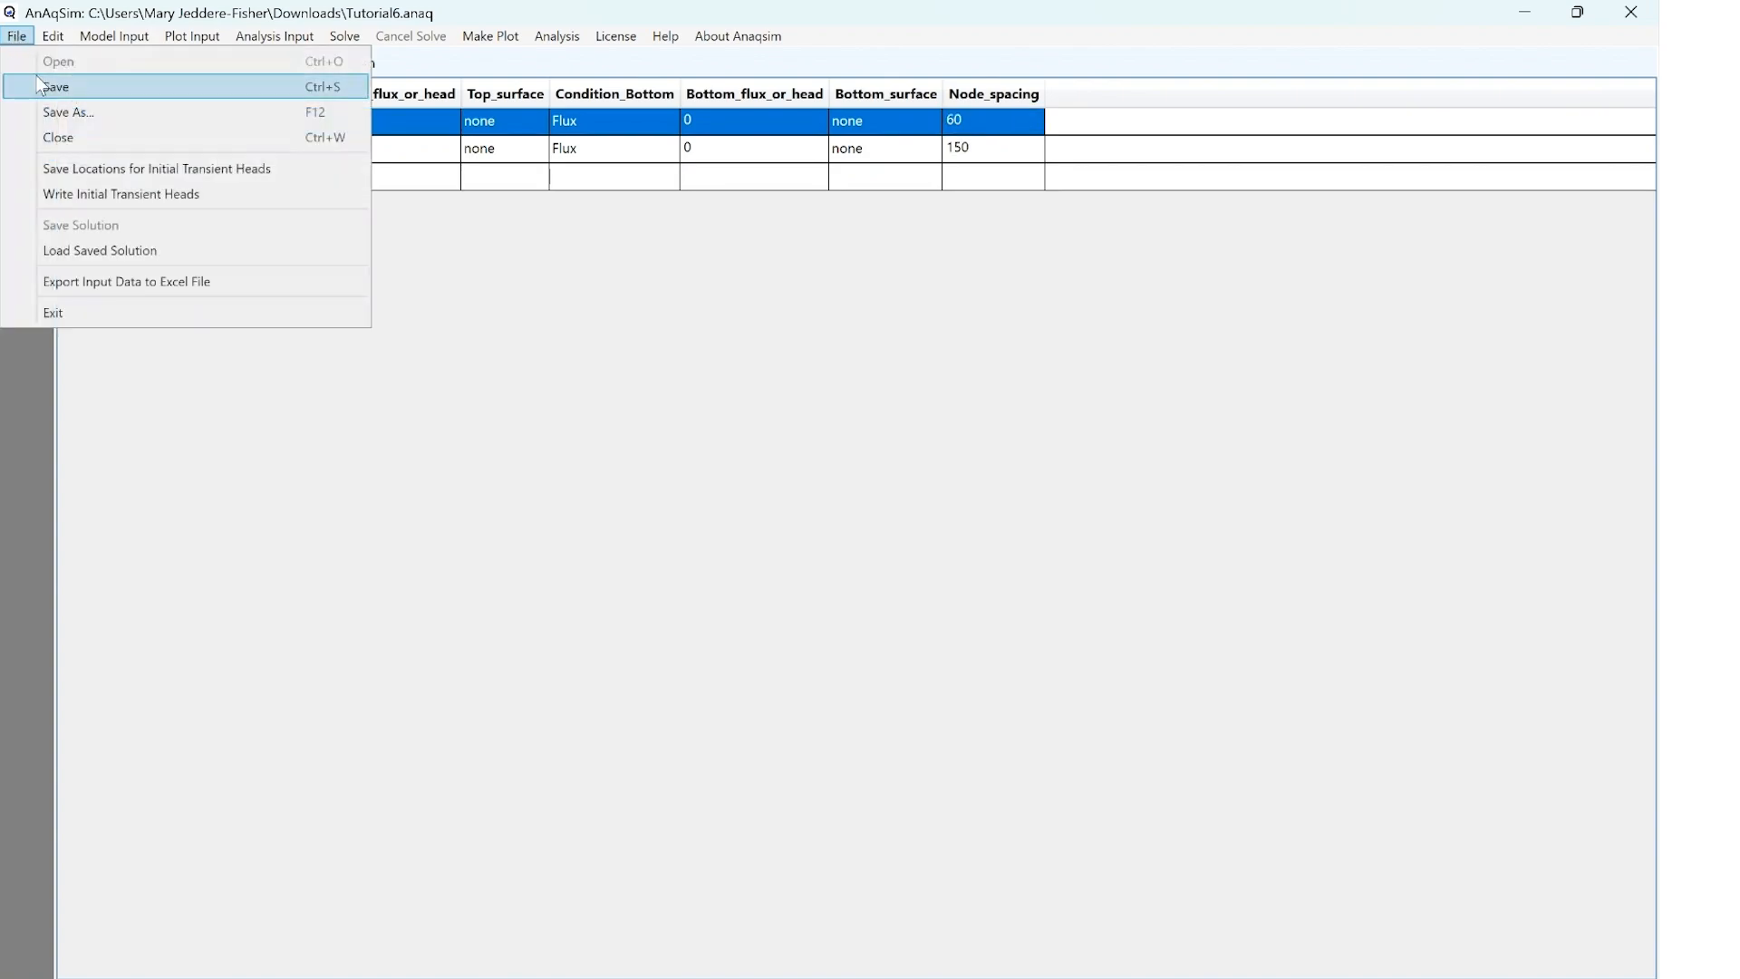
pyautogui.click(55, 84)
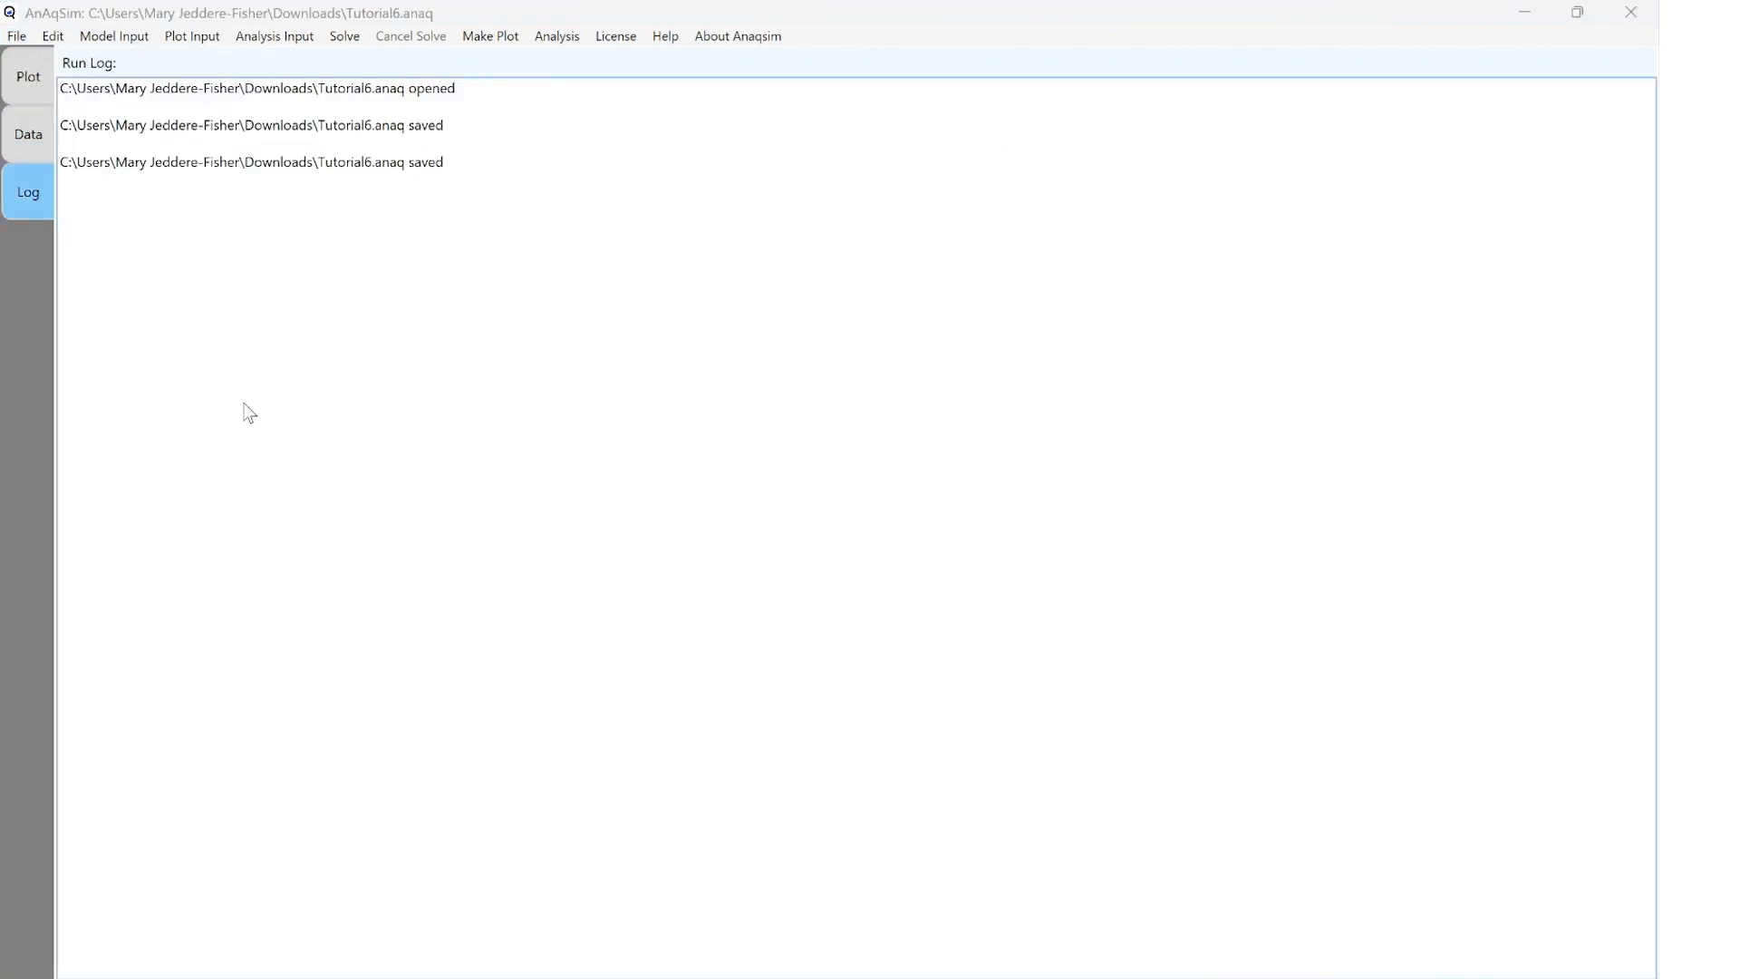
# Add a well basis point spacing entry for spatially-variable area source/sinks with a maximum node spacing of 30
pyautogui.click(116, 37)
pyautogui.moveTo(175, 212)
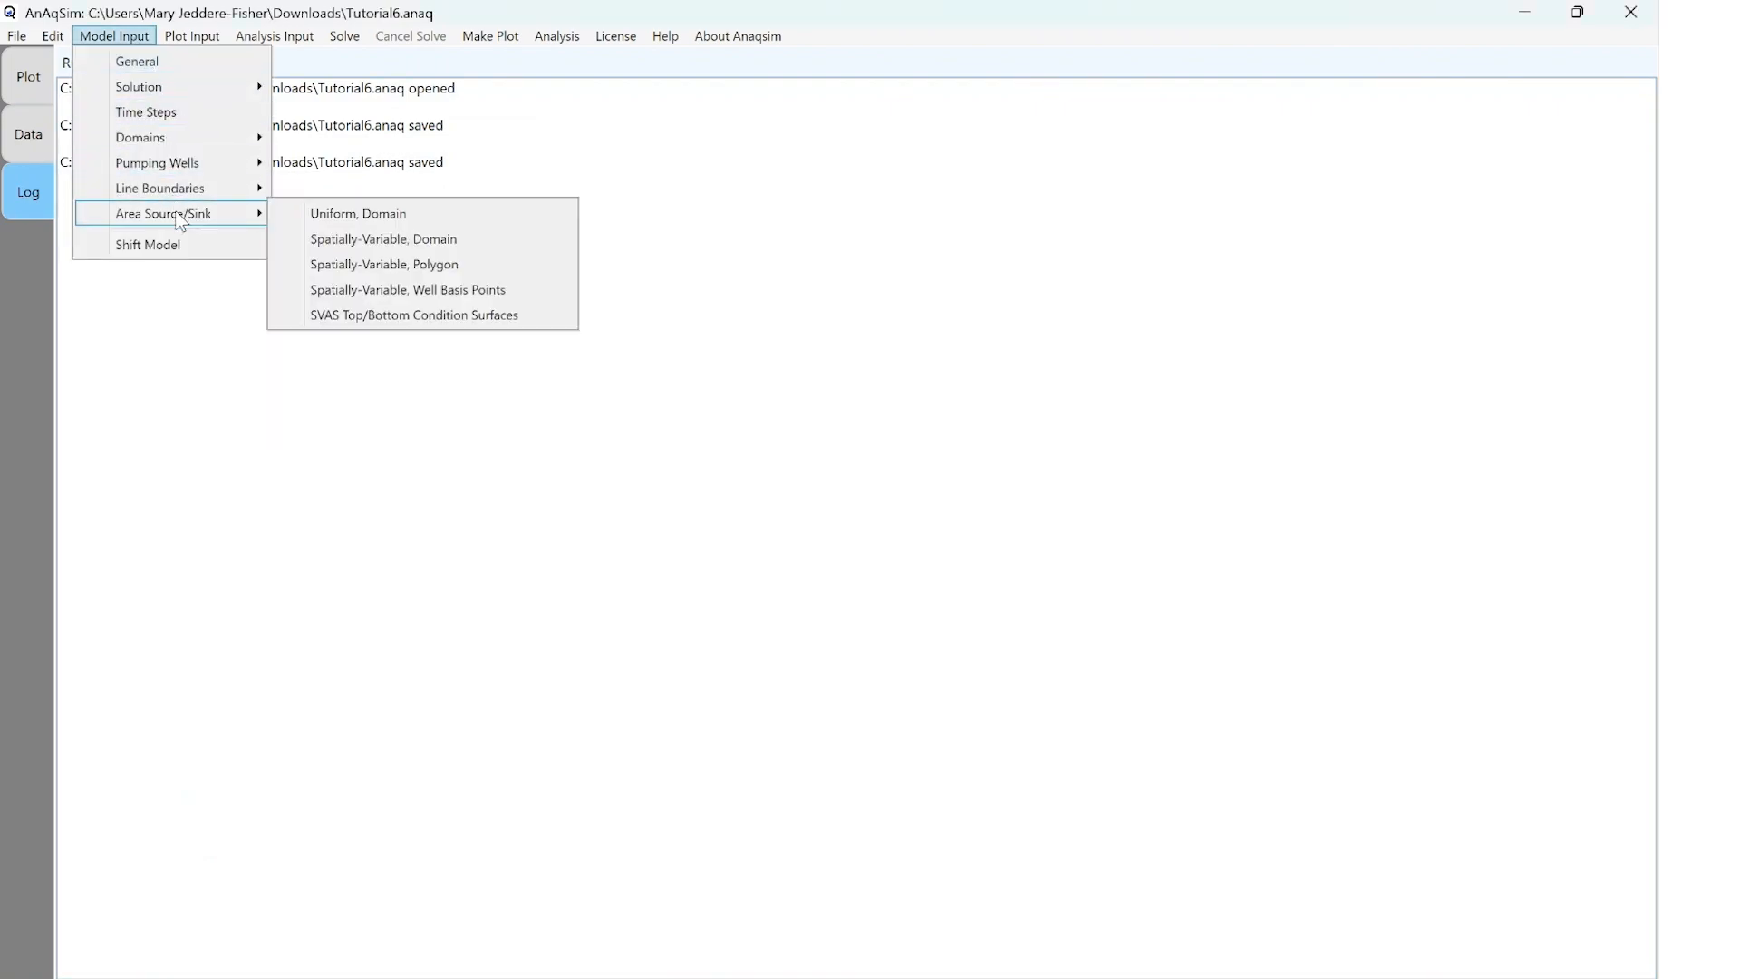
pyautogui.click(405, 285)
pyautogui.click(270, 138)
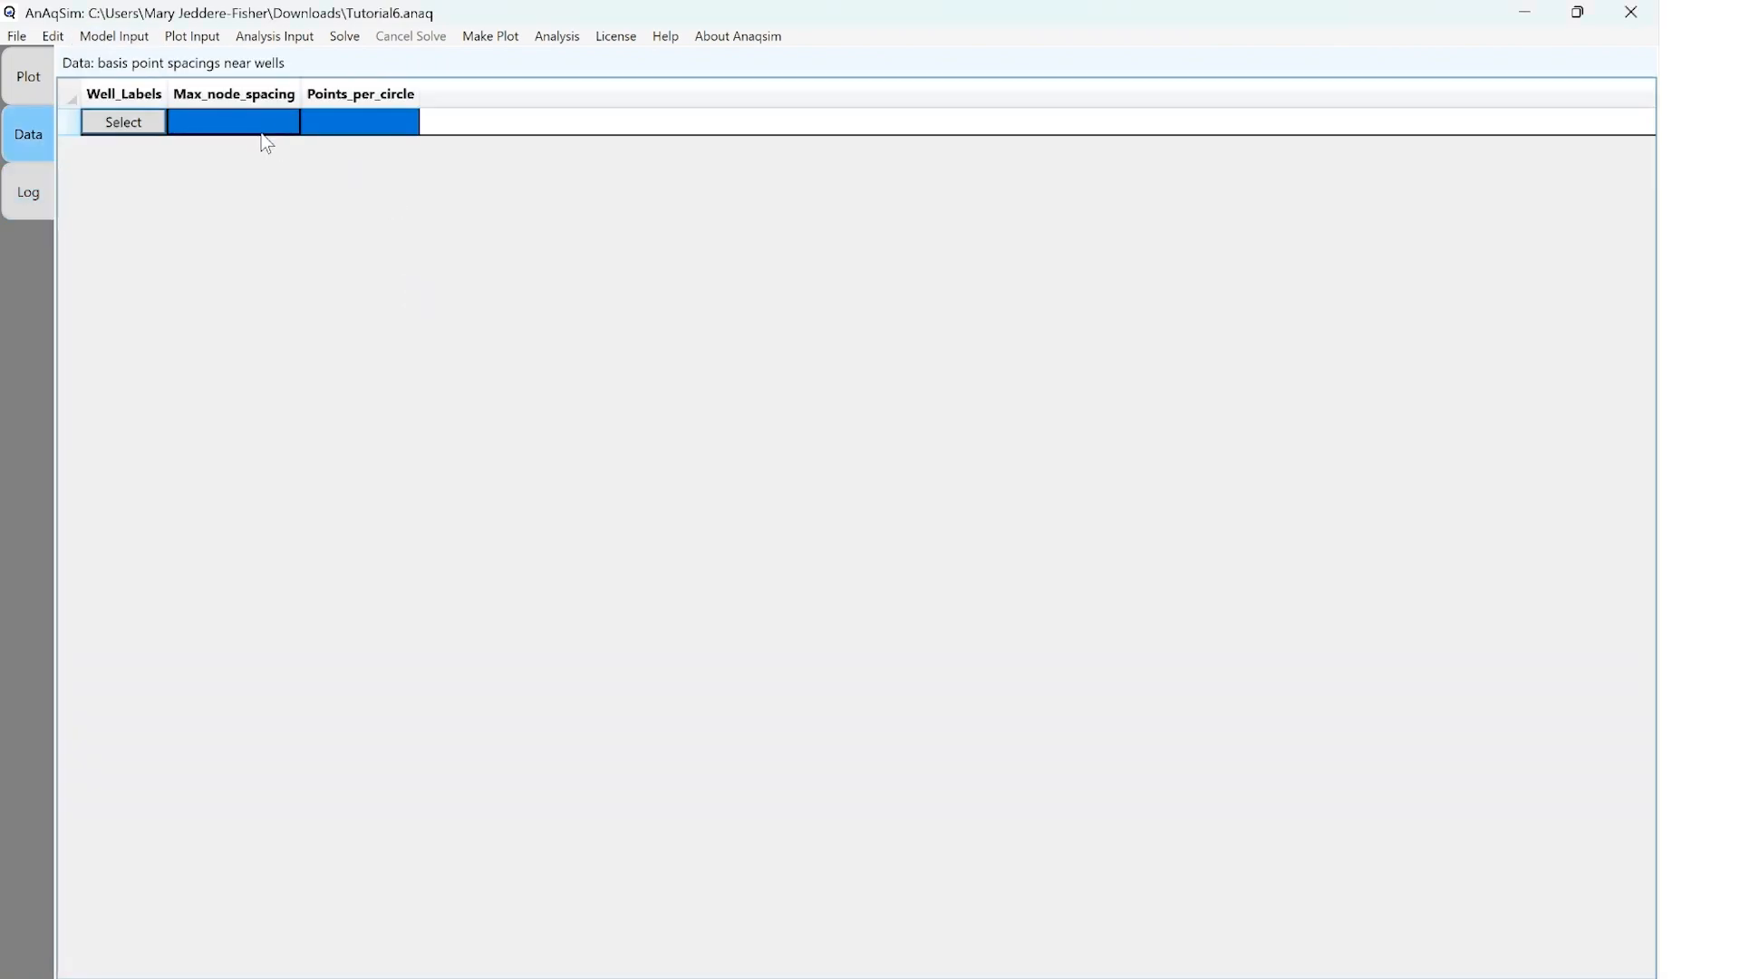
pyautogui.click(266, 132)
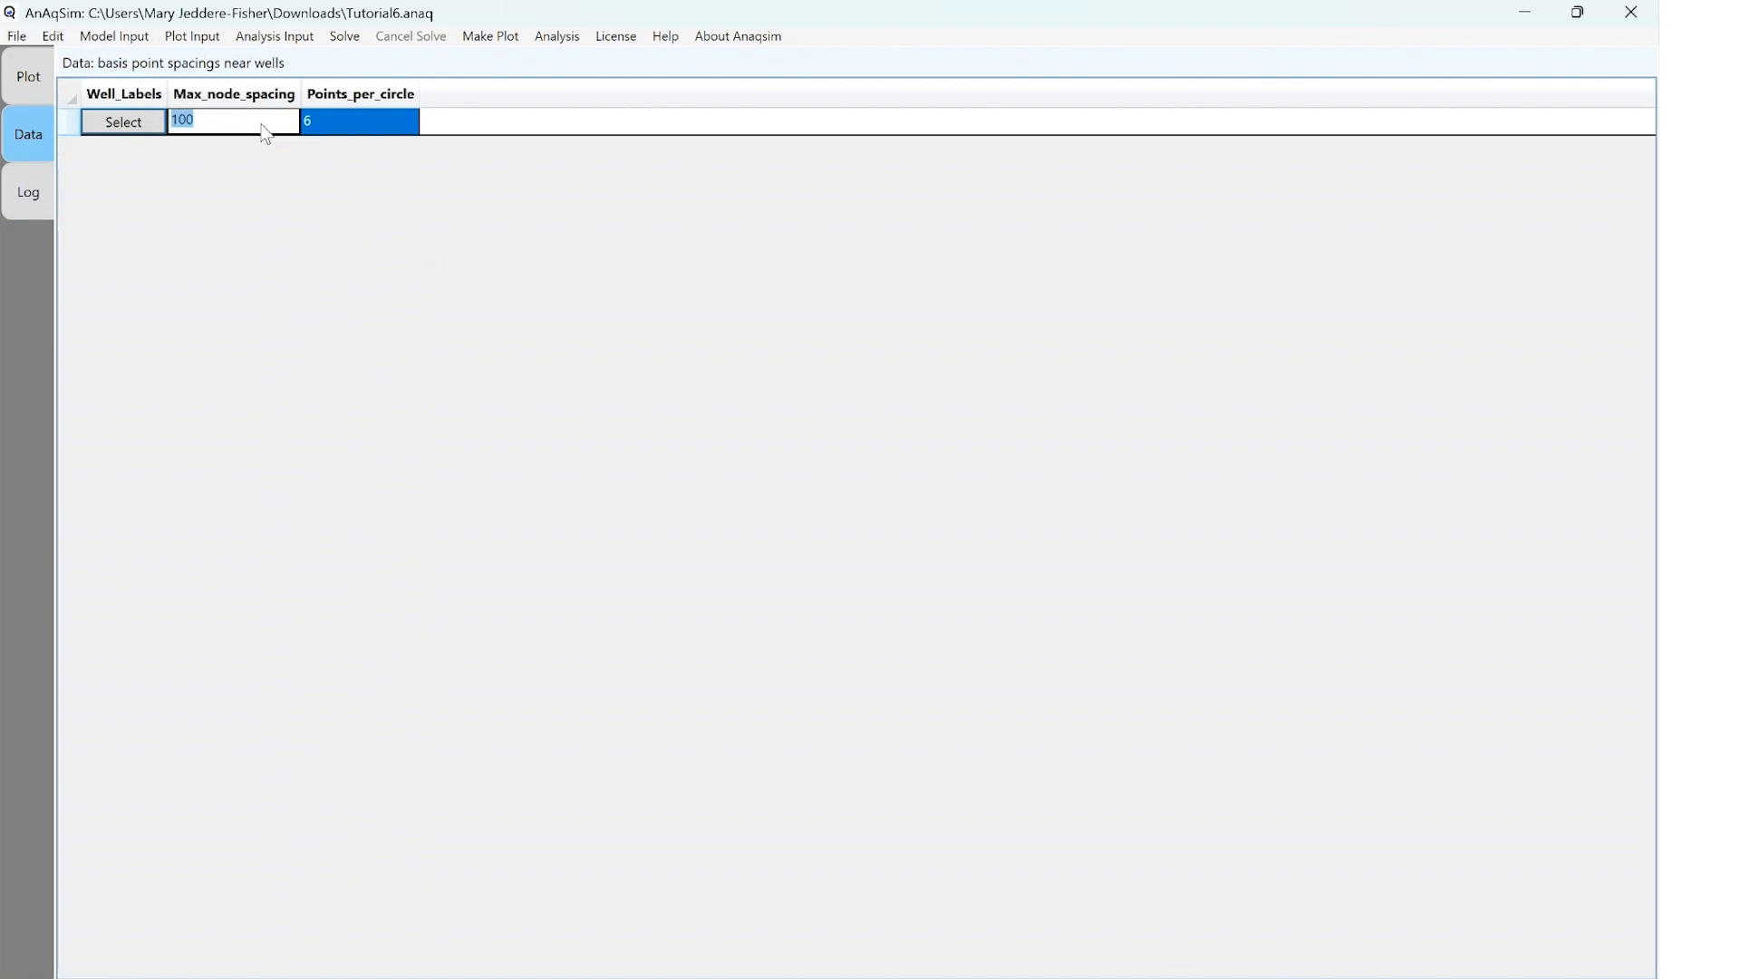
pyautogui.write('30')
pyautogui.click(406, 127)
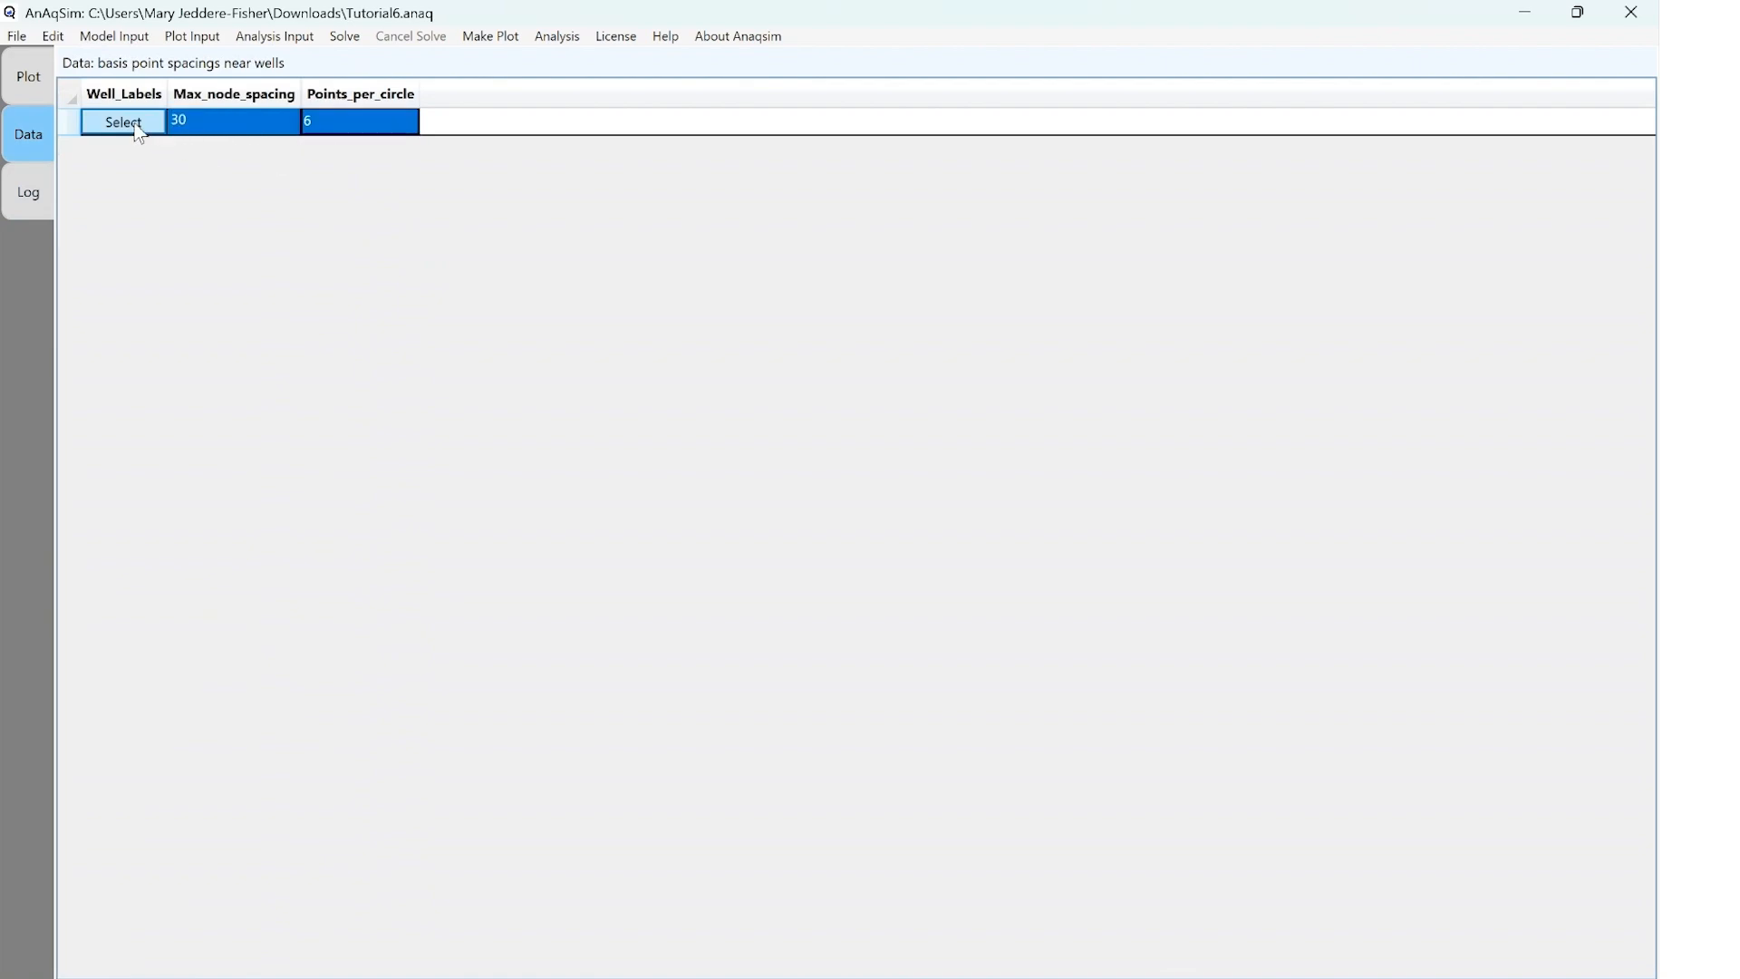
# Assign wells W1, W2 and W3 to the basis point spacing entry
pyautogui.click(138, 134)
pyautogui.click(661, 317)
pyautogui.click(665, 364)
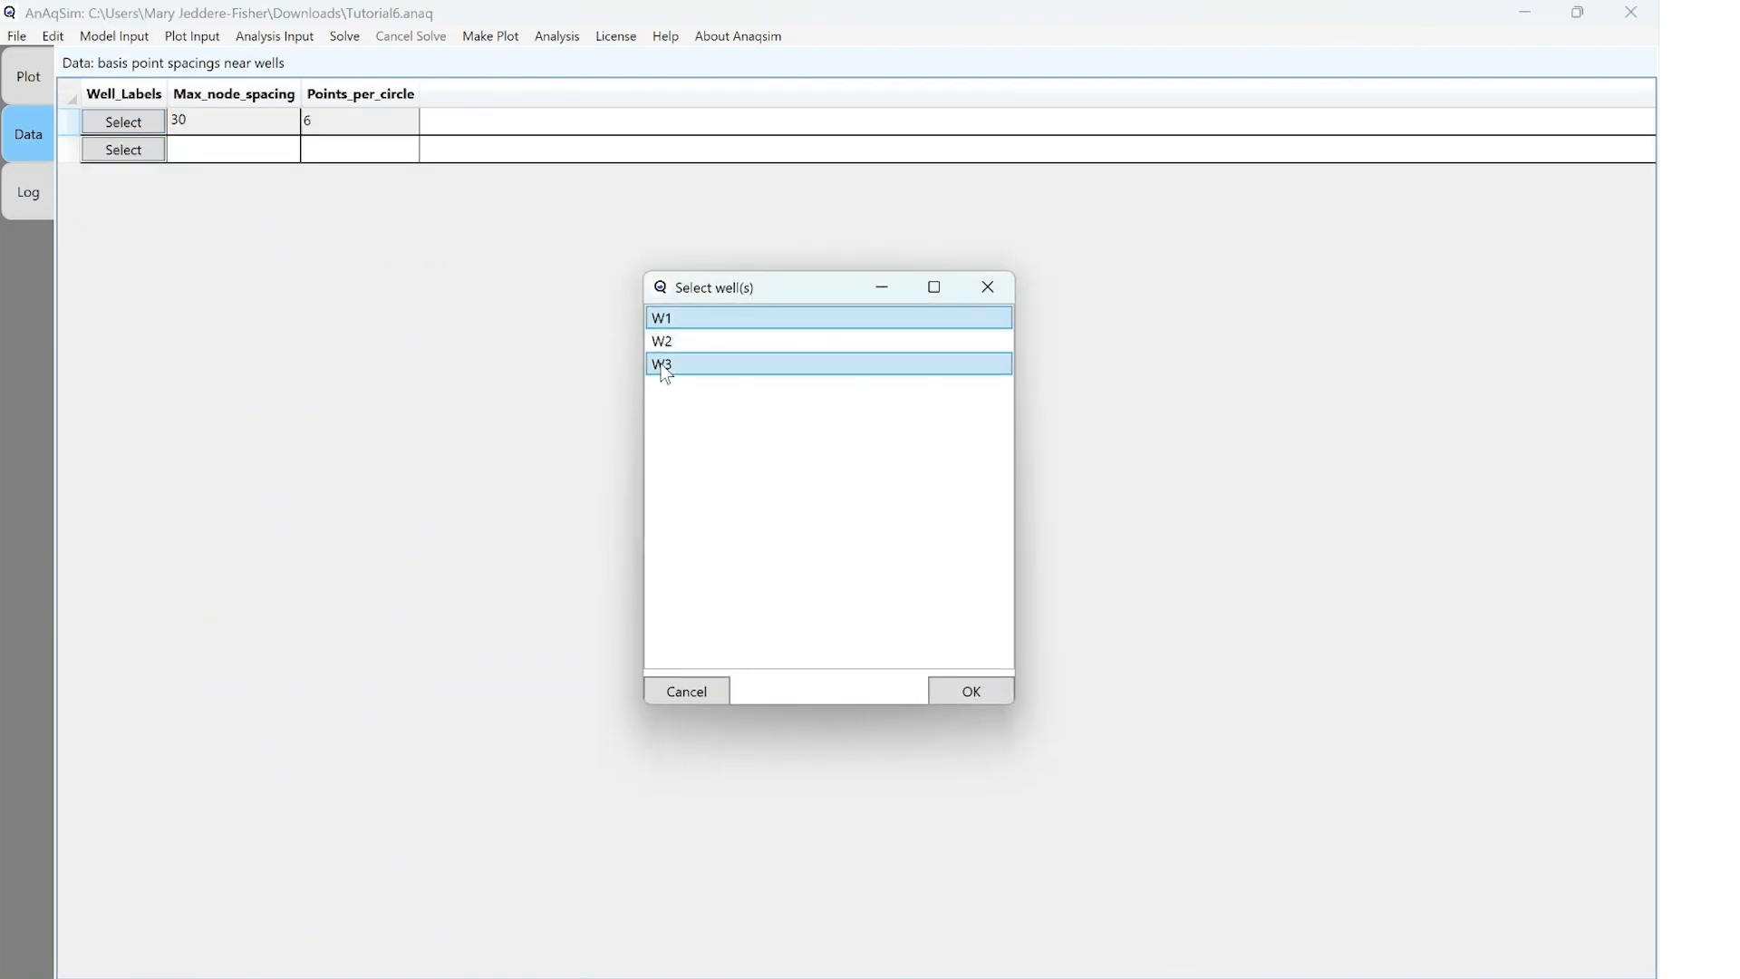
pyautogui.click(736, 344)
pyautogui.click(968, 691)
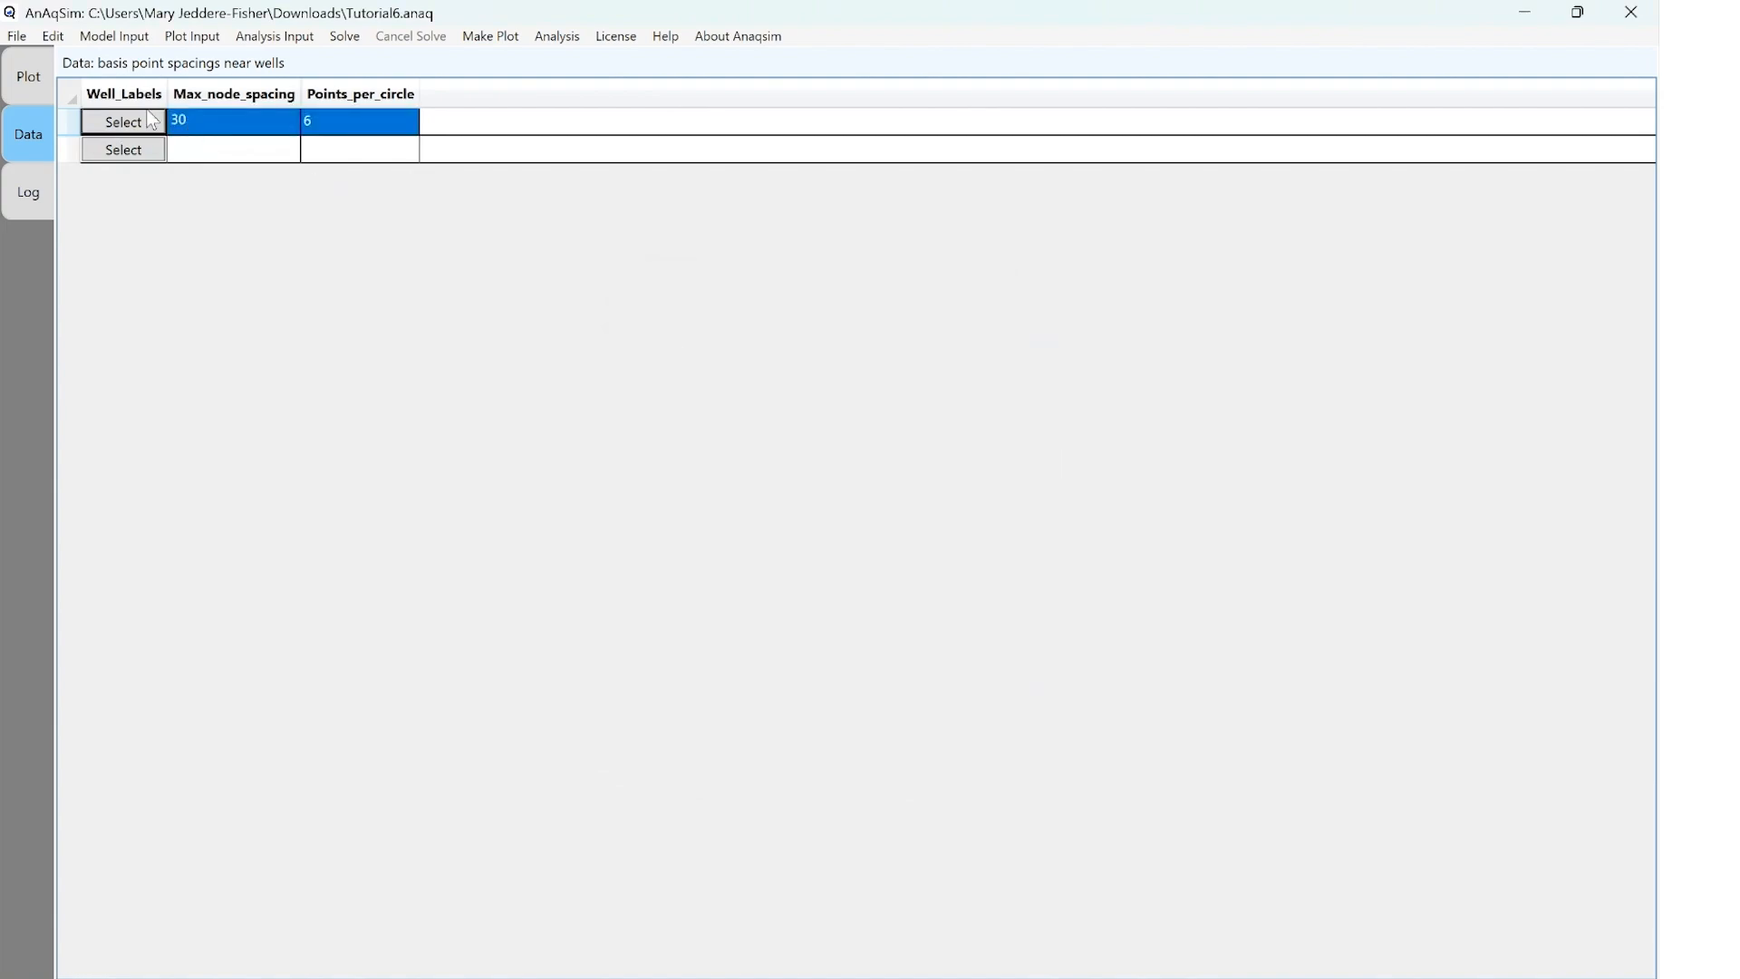
# Save the model and solve it
pyautogui.click(22, 37)
pyautogui.click(66, 91)
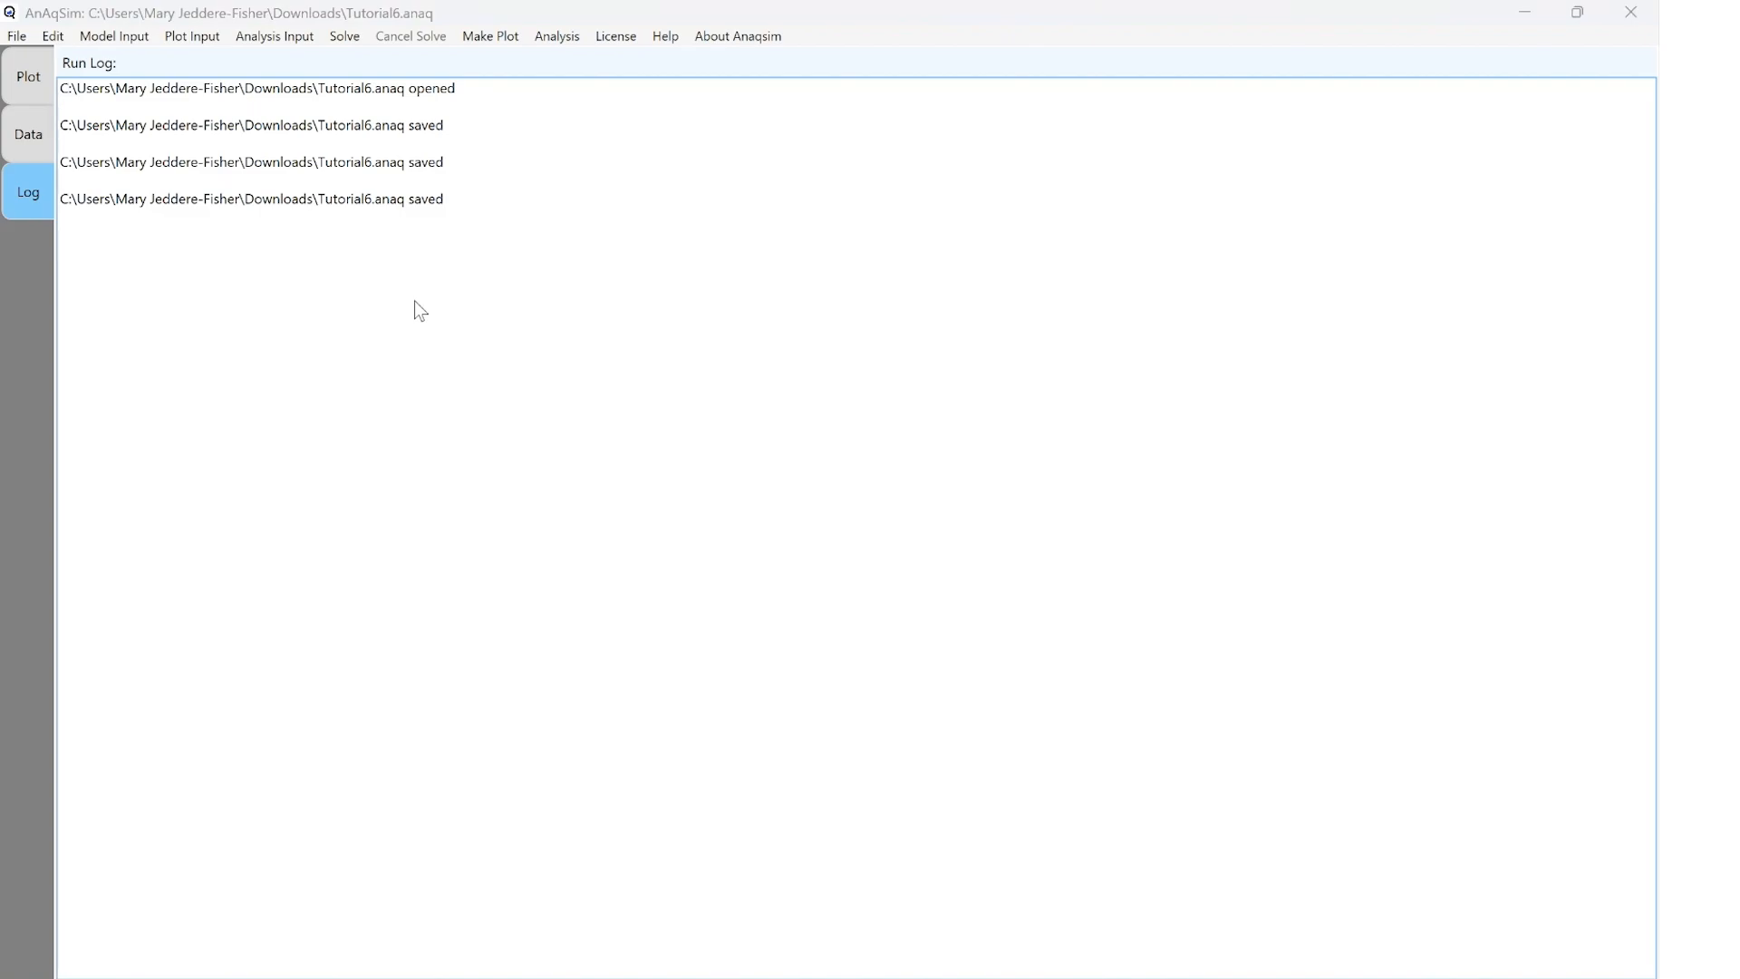
pyautogui.click(345, 36)
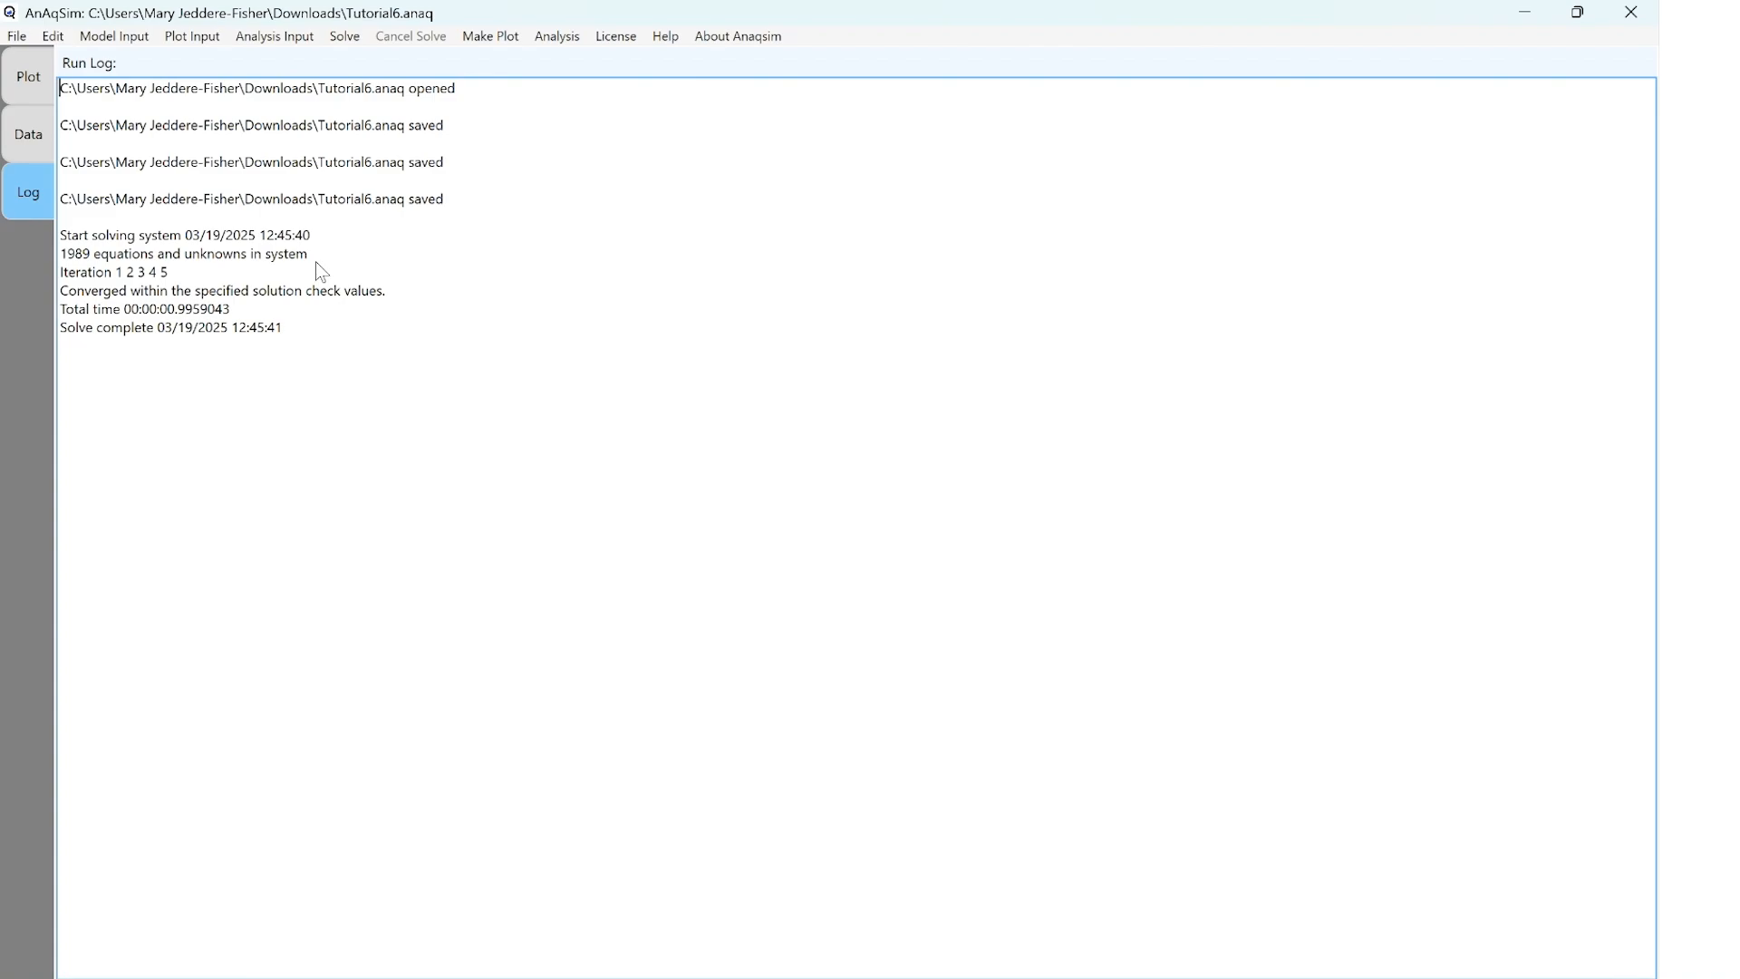
# Enable contours and SVAS polygons in the what-to-plot settings
pyautogui.click(204, 48)
pyautogui.click(204, 60)
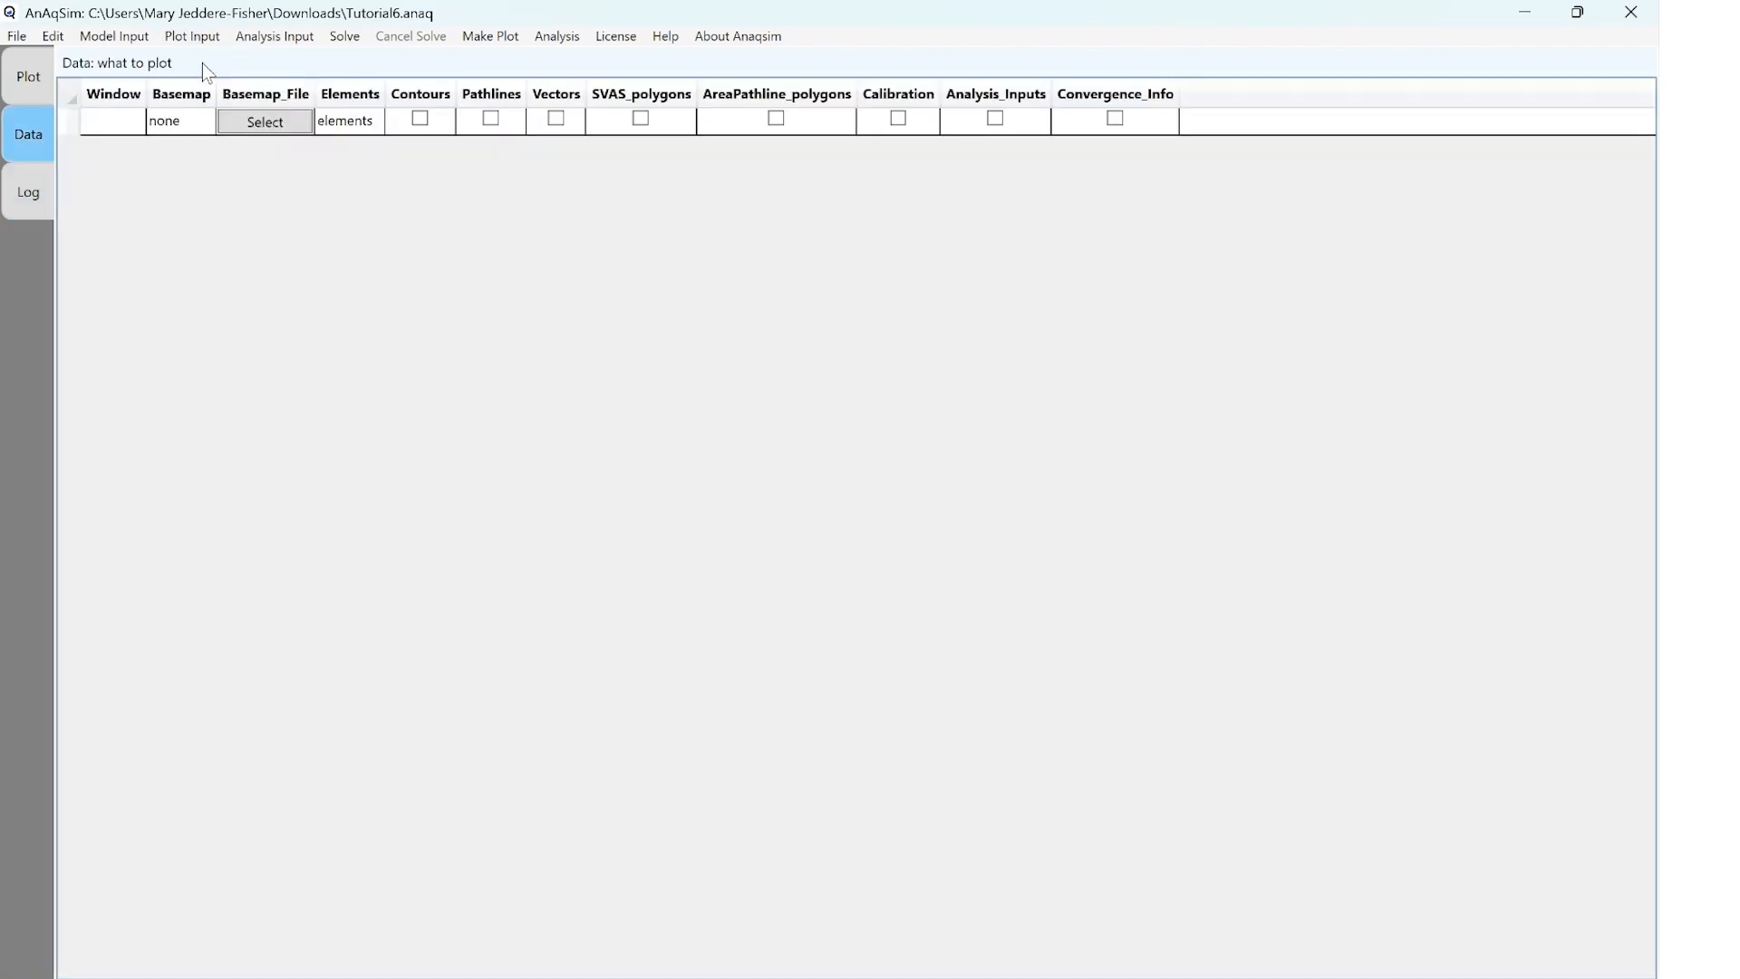
pyautogui.click(420, 125)
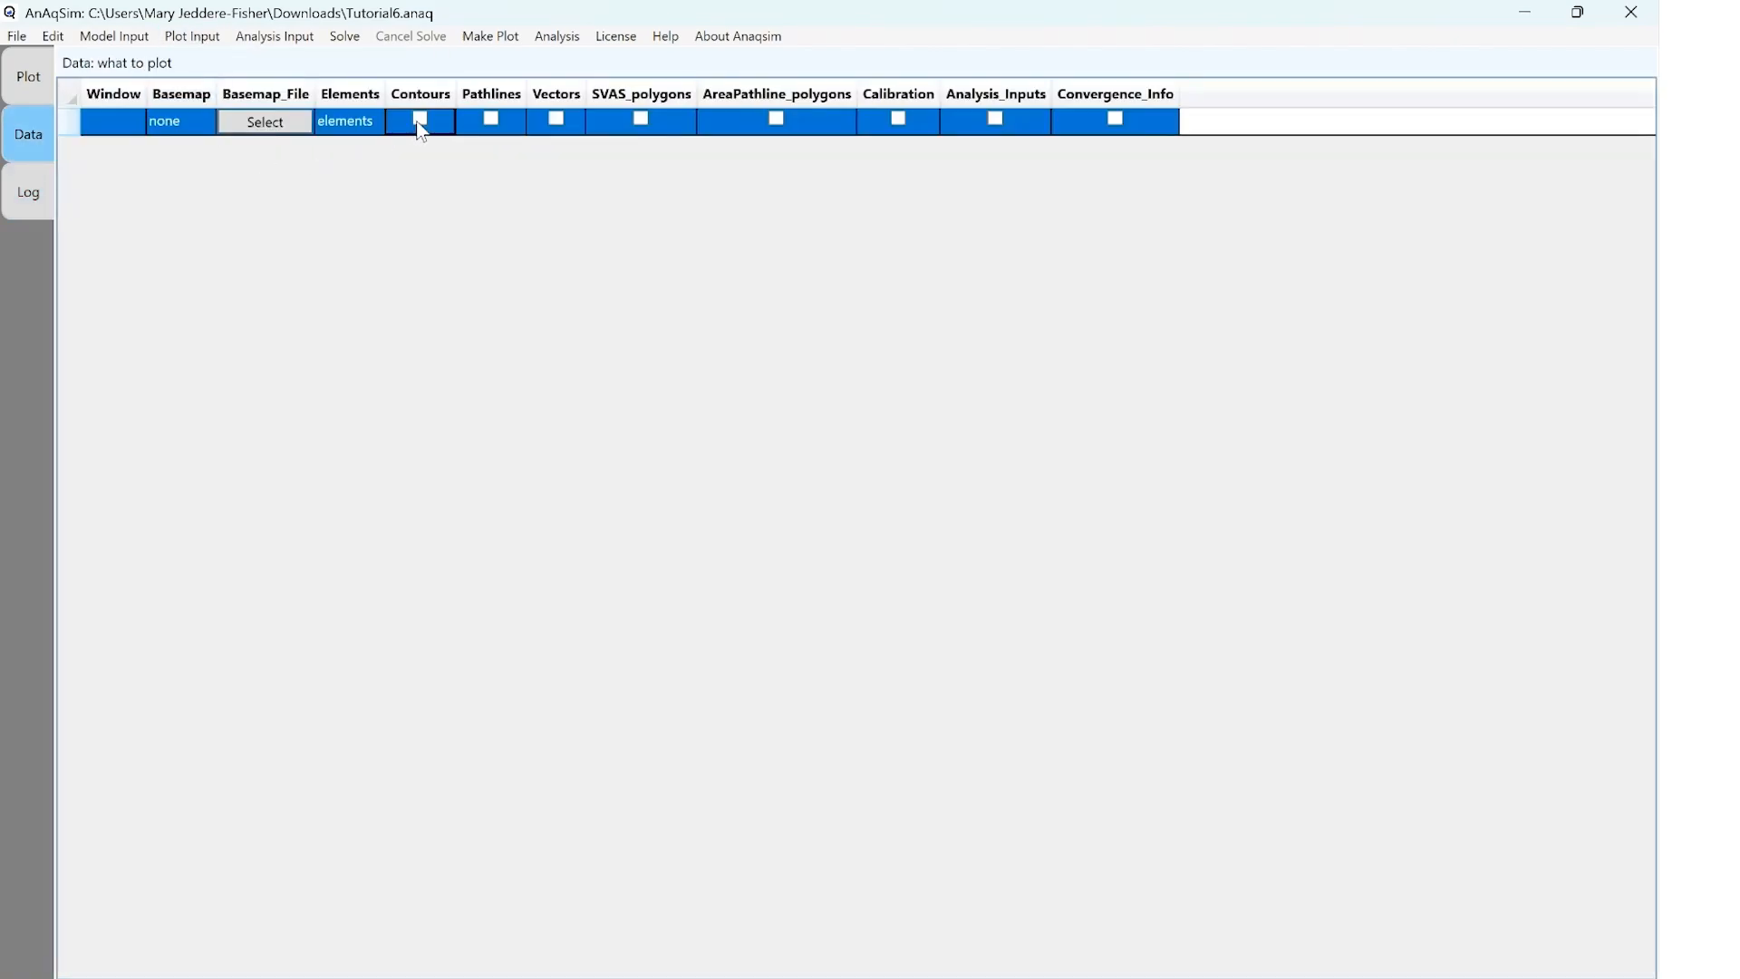
pyautogui.click(420, 126)
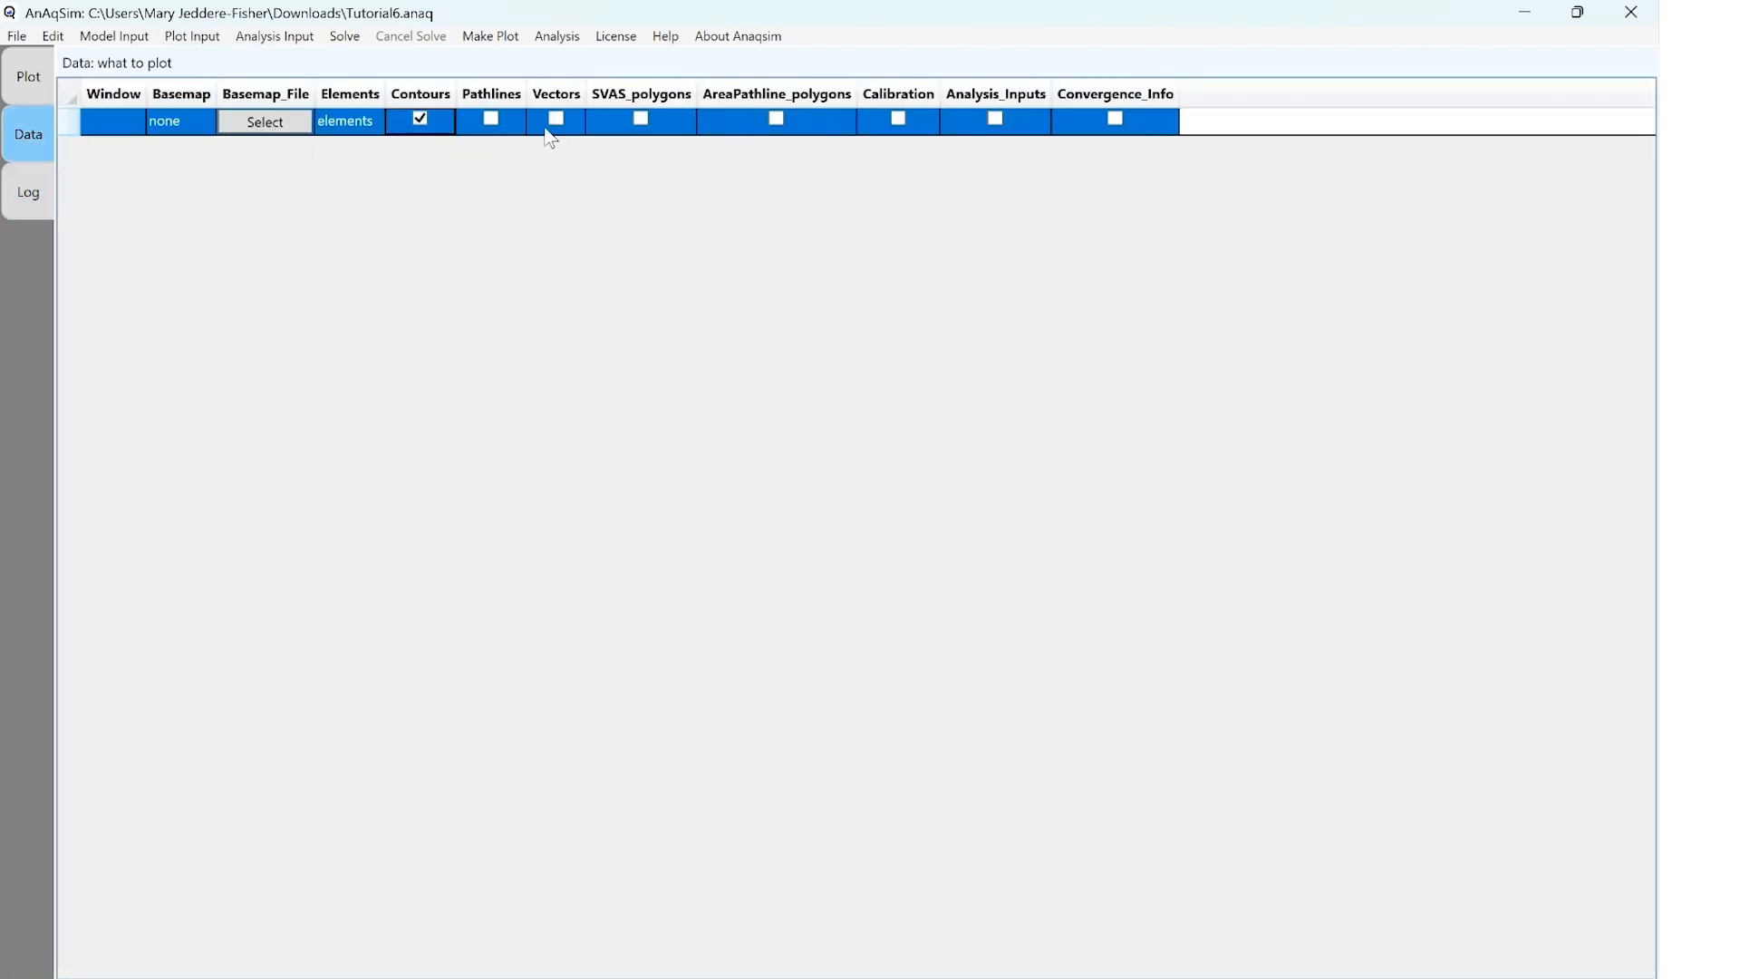
pyautogui.click(641, 120)
pyautogui.click(641, 119)
# Set the plotted elements to "elements w/ details, control points" and save the model
pyautogui.click(372, 132)
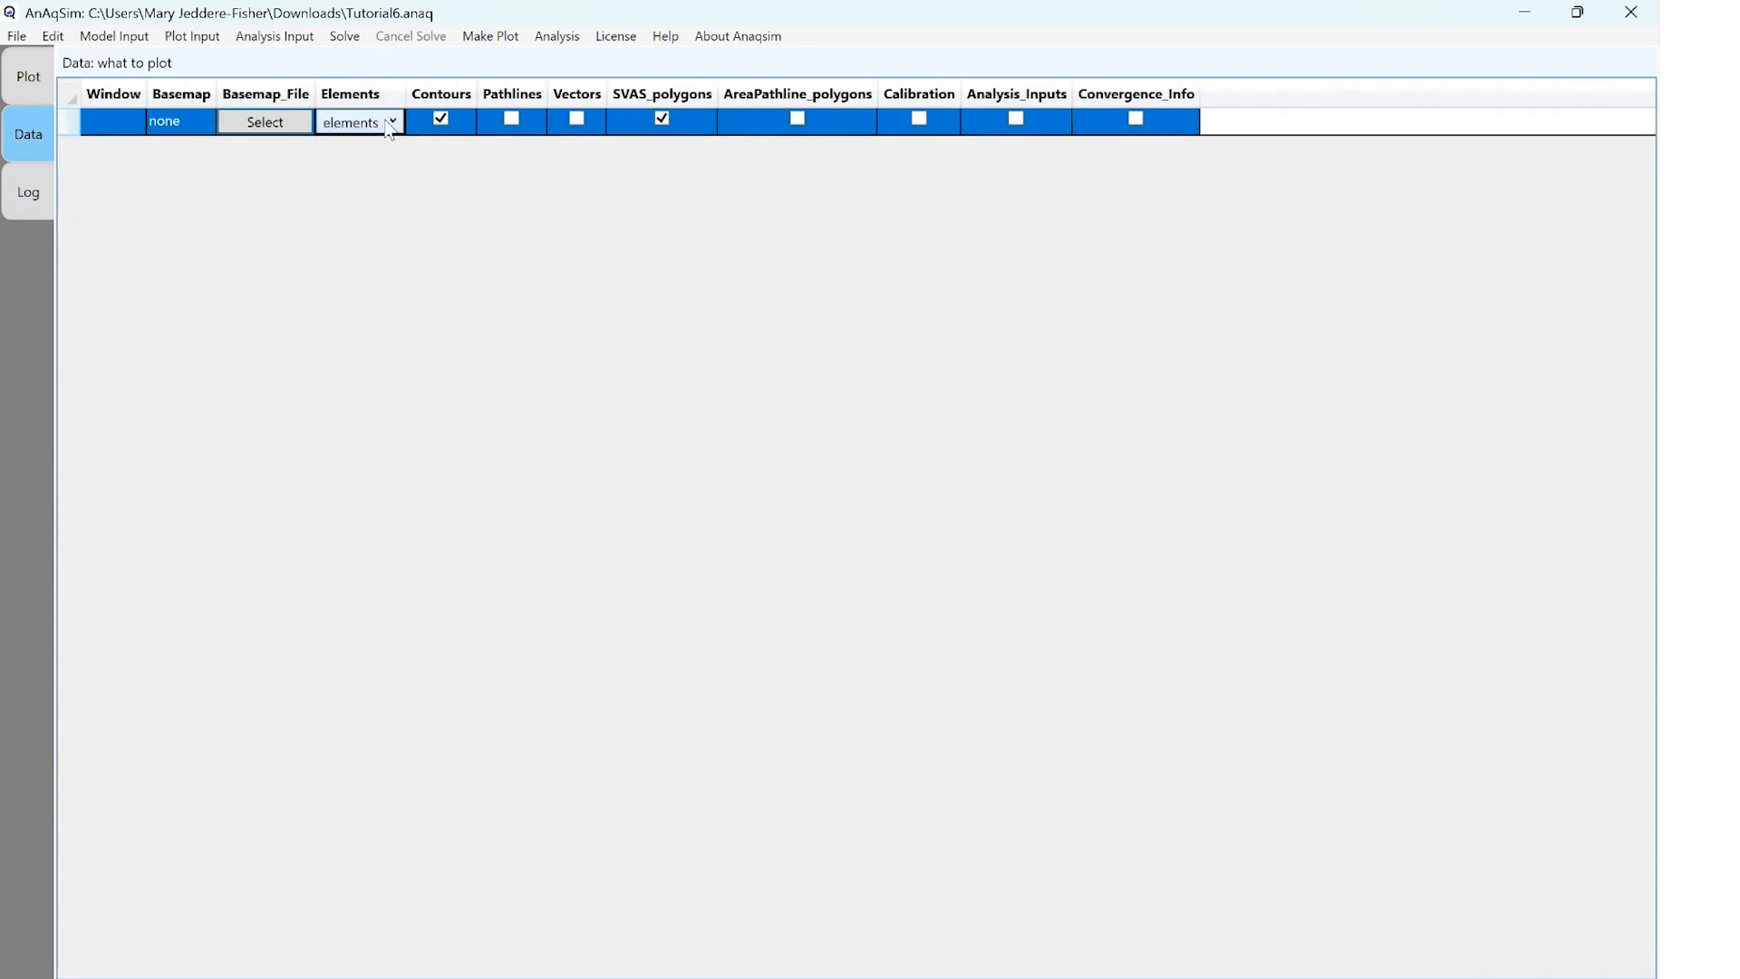
pyautogui.click(371, 132)
pyautogui.click(422, 218)
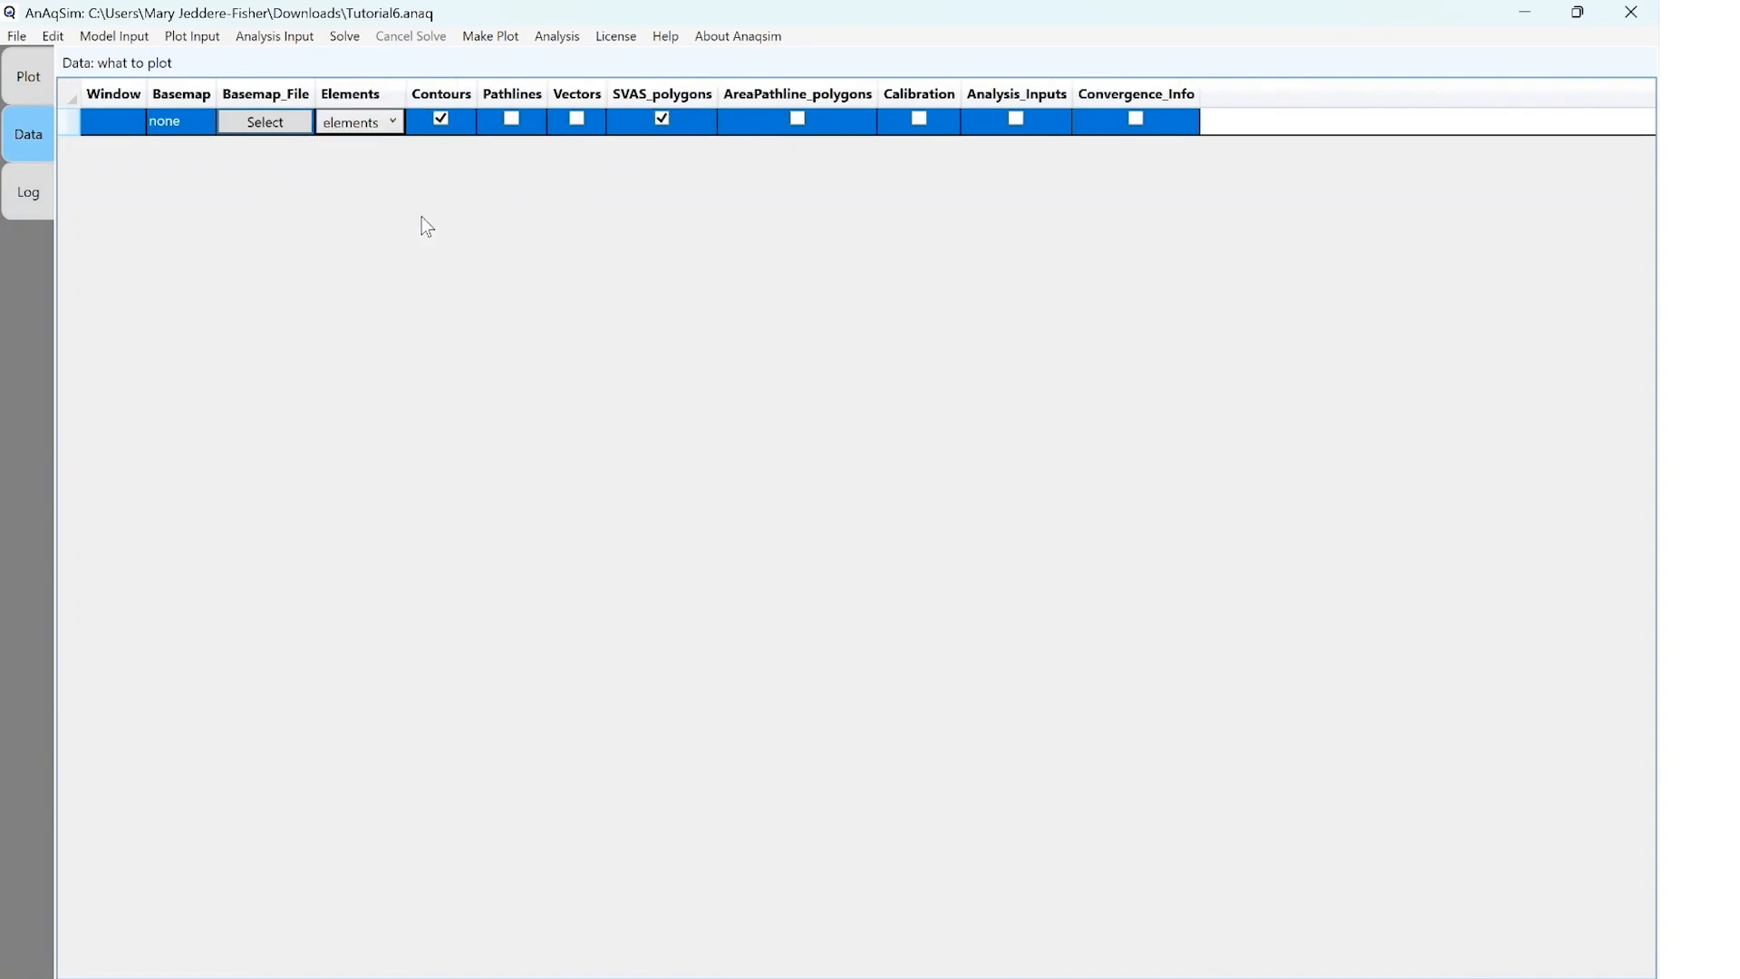
pyautogui.click(28, 38)
pyautogui.click(28, 52)
pyautogui.click(17, 36)
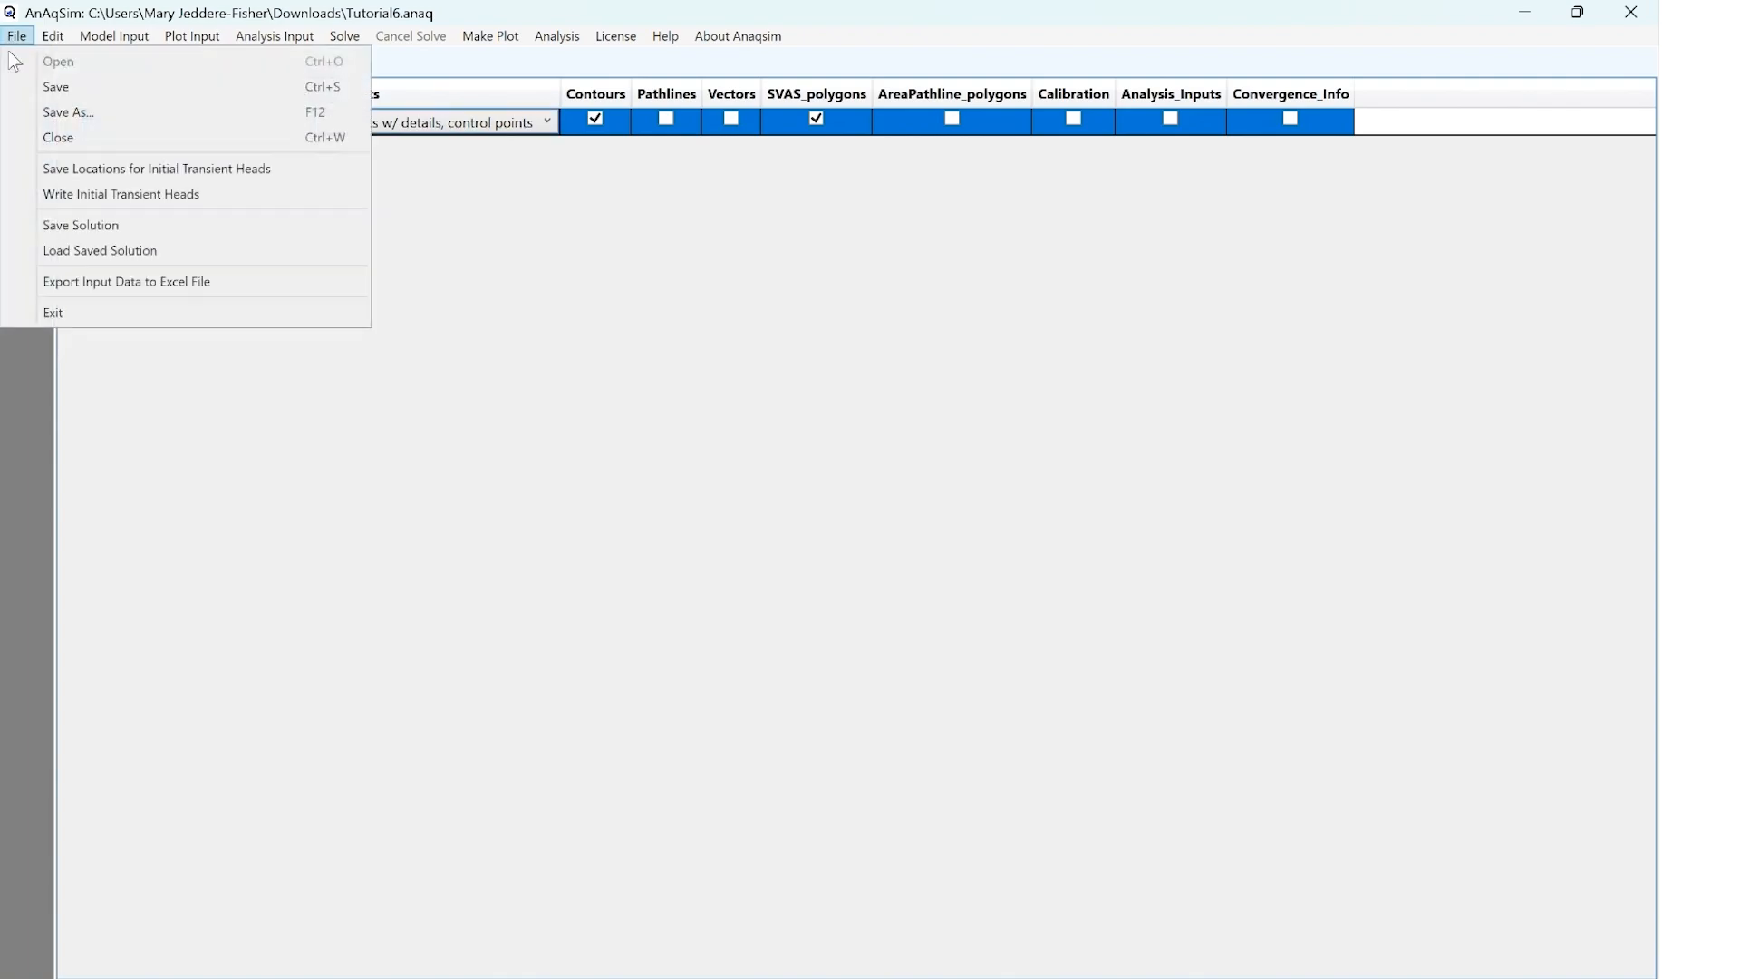
pyautogui.click(40, 85)
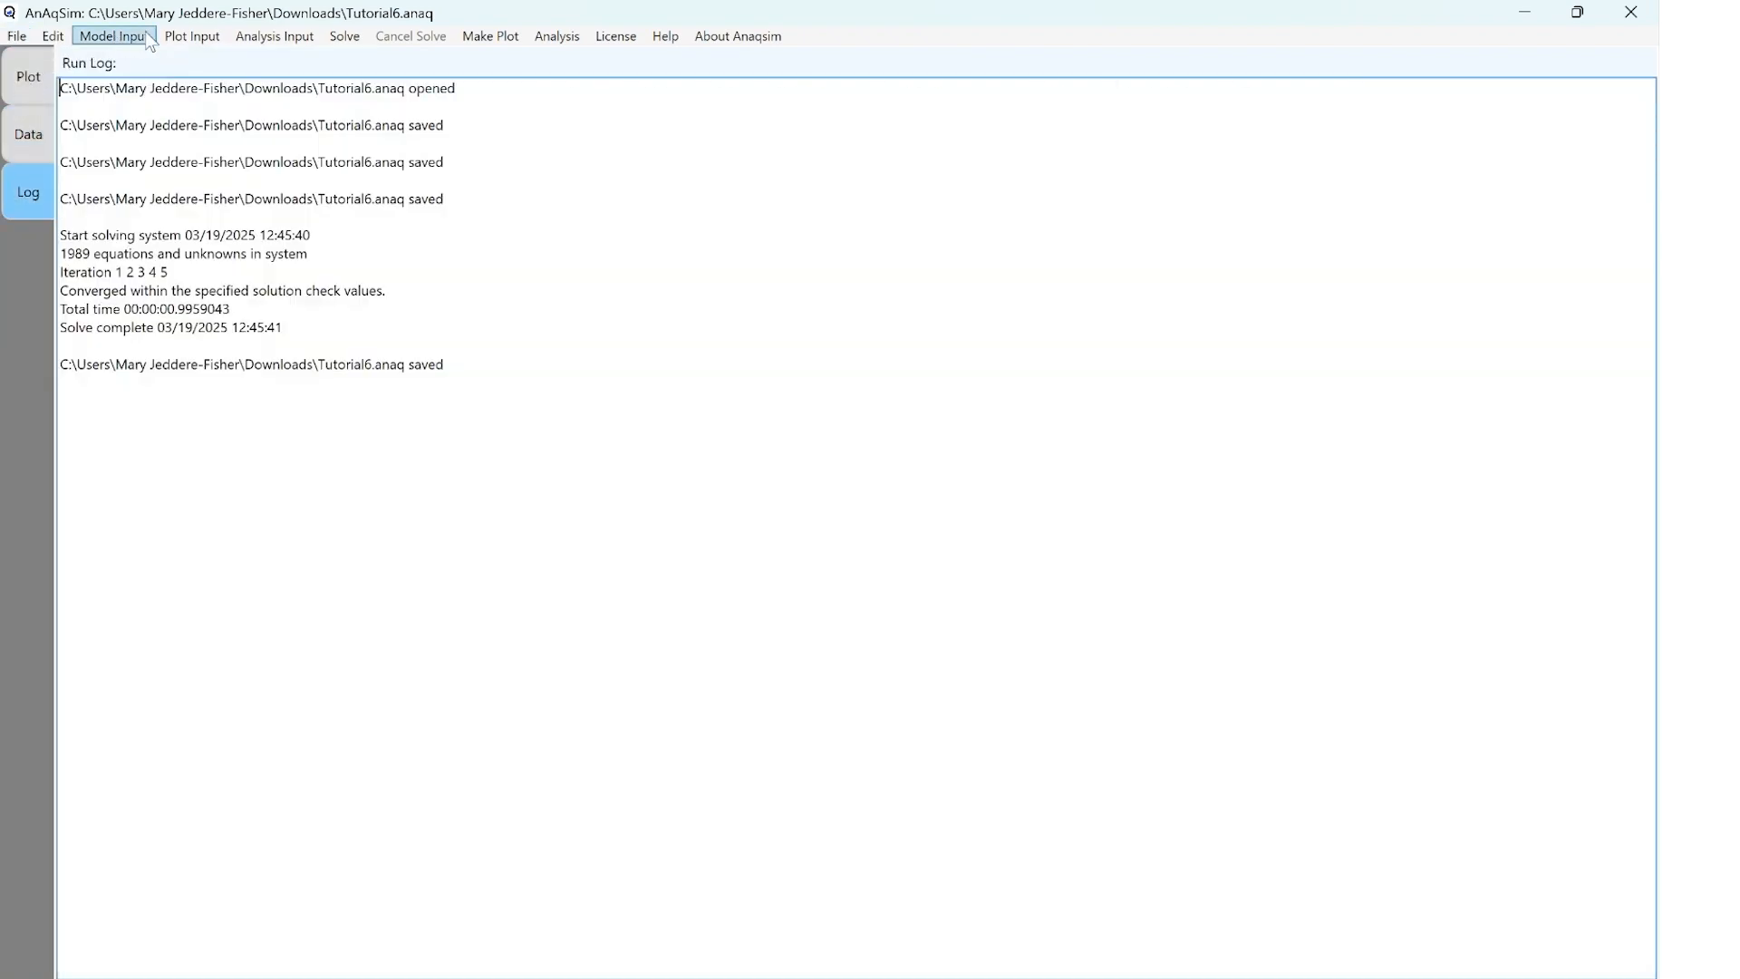
# Plot all selected features using the option to choose the level and time
pyautogui.click(479, 38)
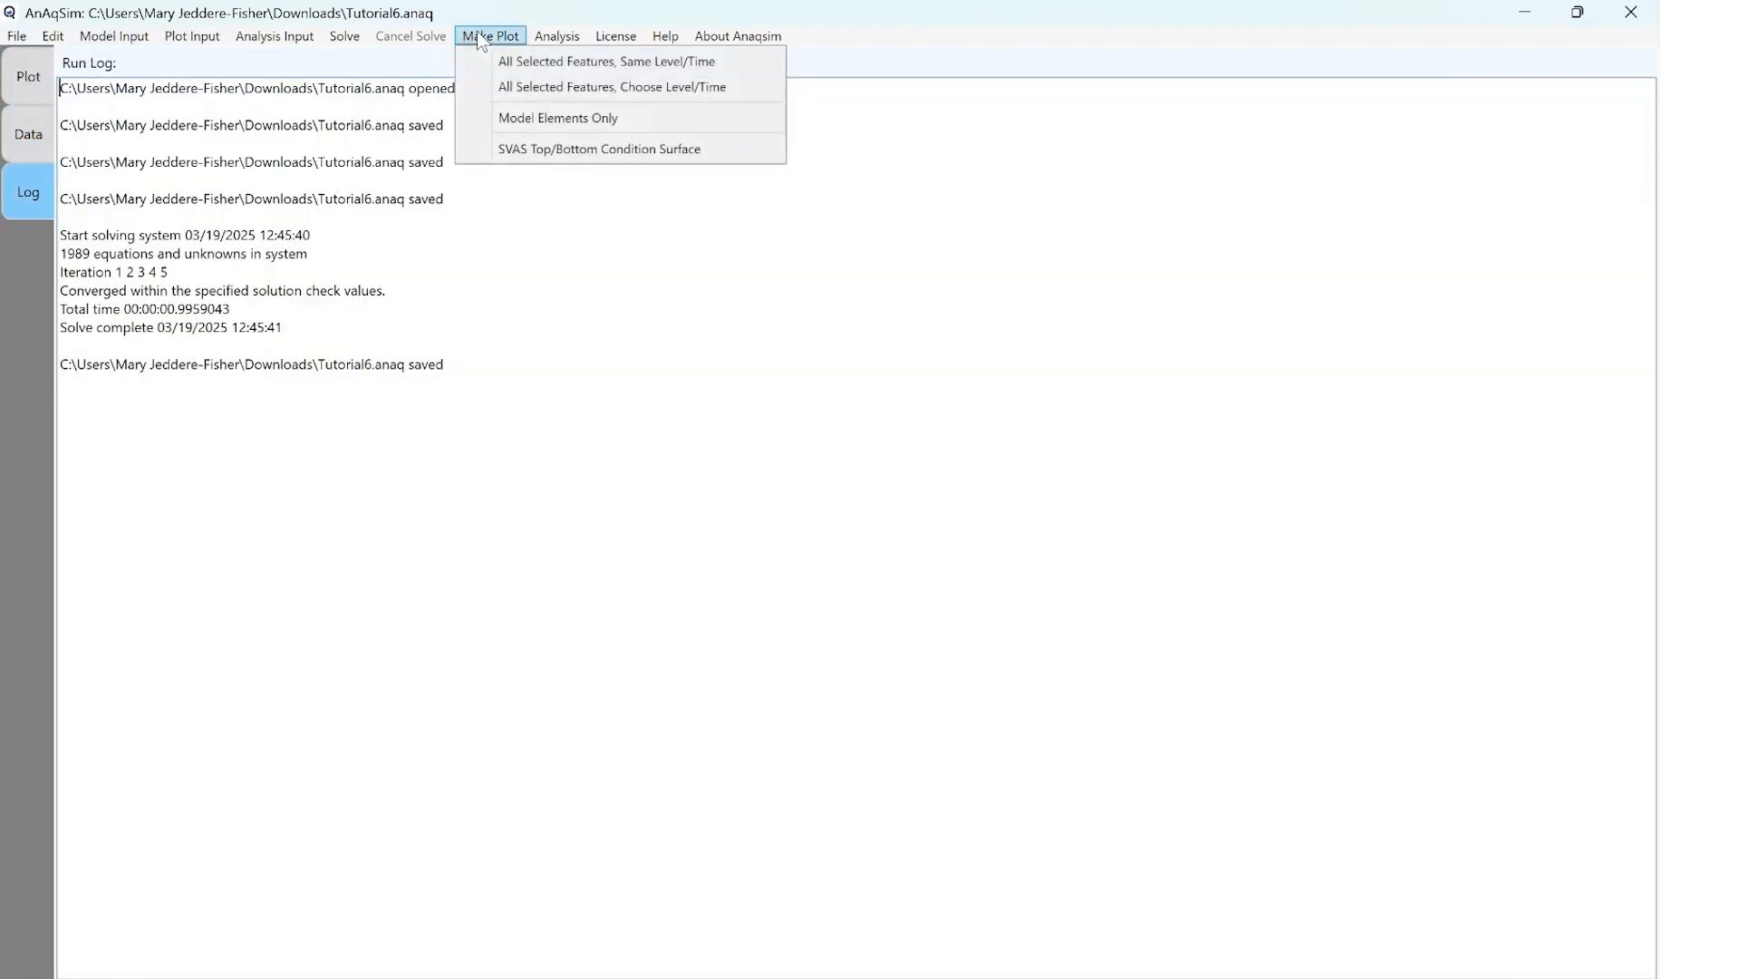
pyautogui.click(532, 86)
pyautogui.click(879, 565)
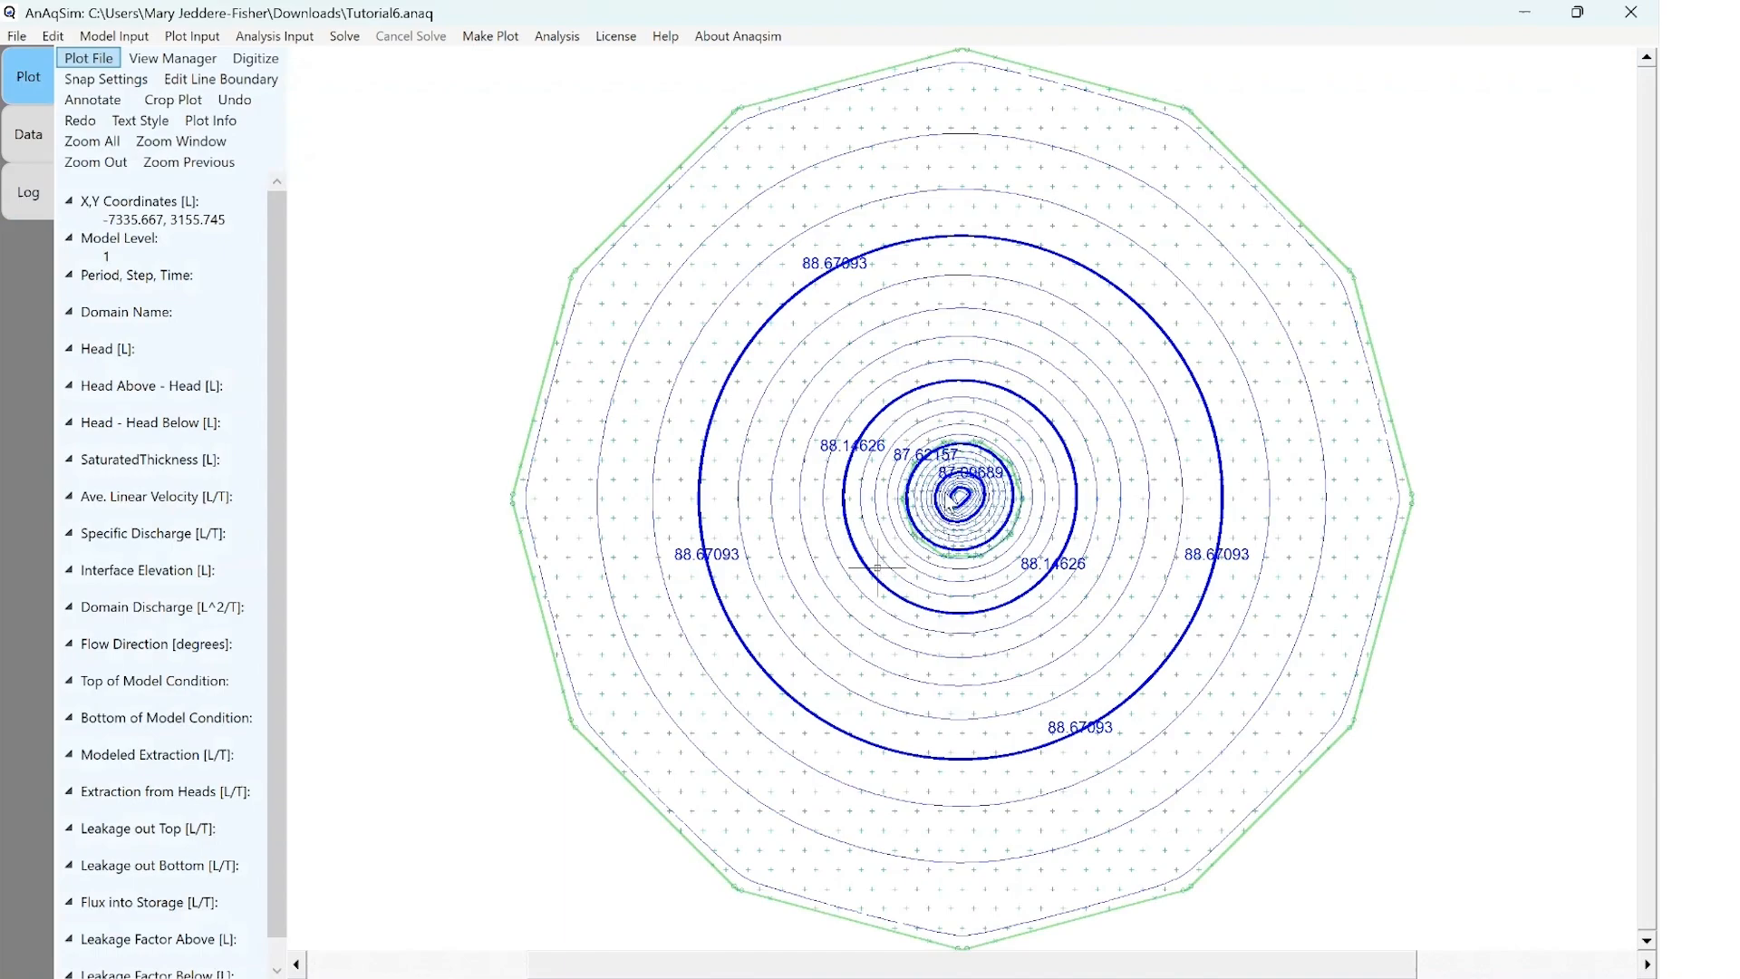
# Zoom in on the site domain at the plot's centre to examine its basis points and head contours
pyautogui.click(526, 402)
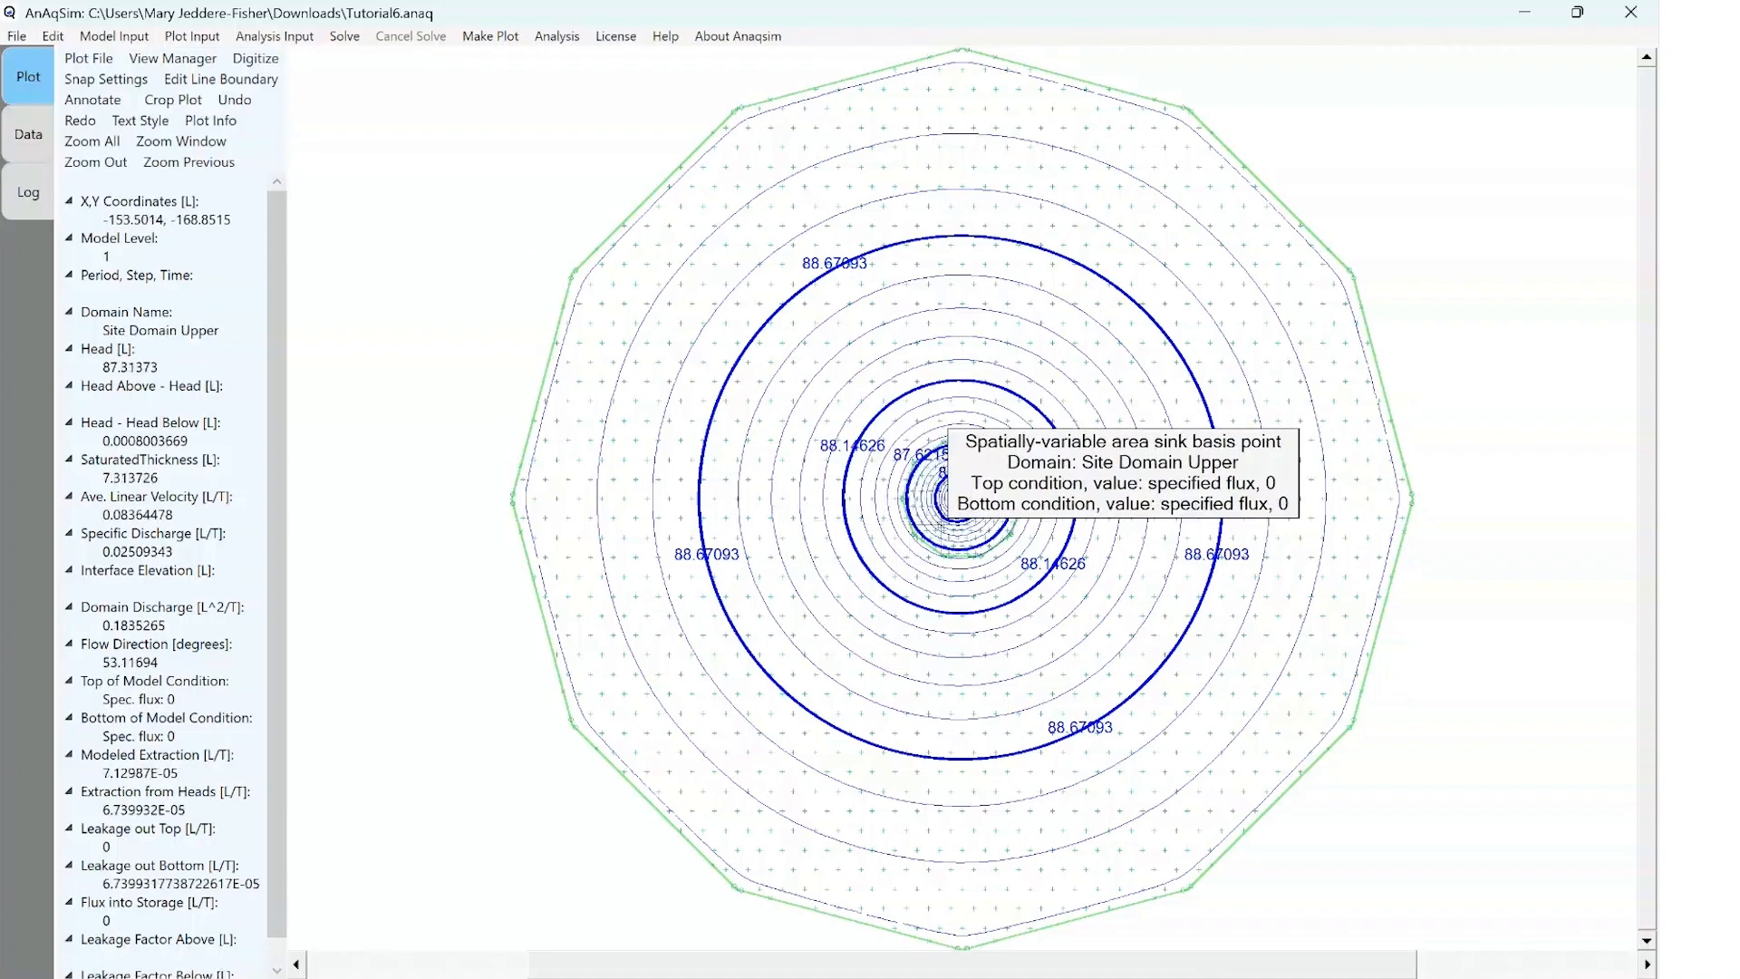
pyautogui.scroll(1, 961, 515)
pyautogui.scroll(6, 961, 515)
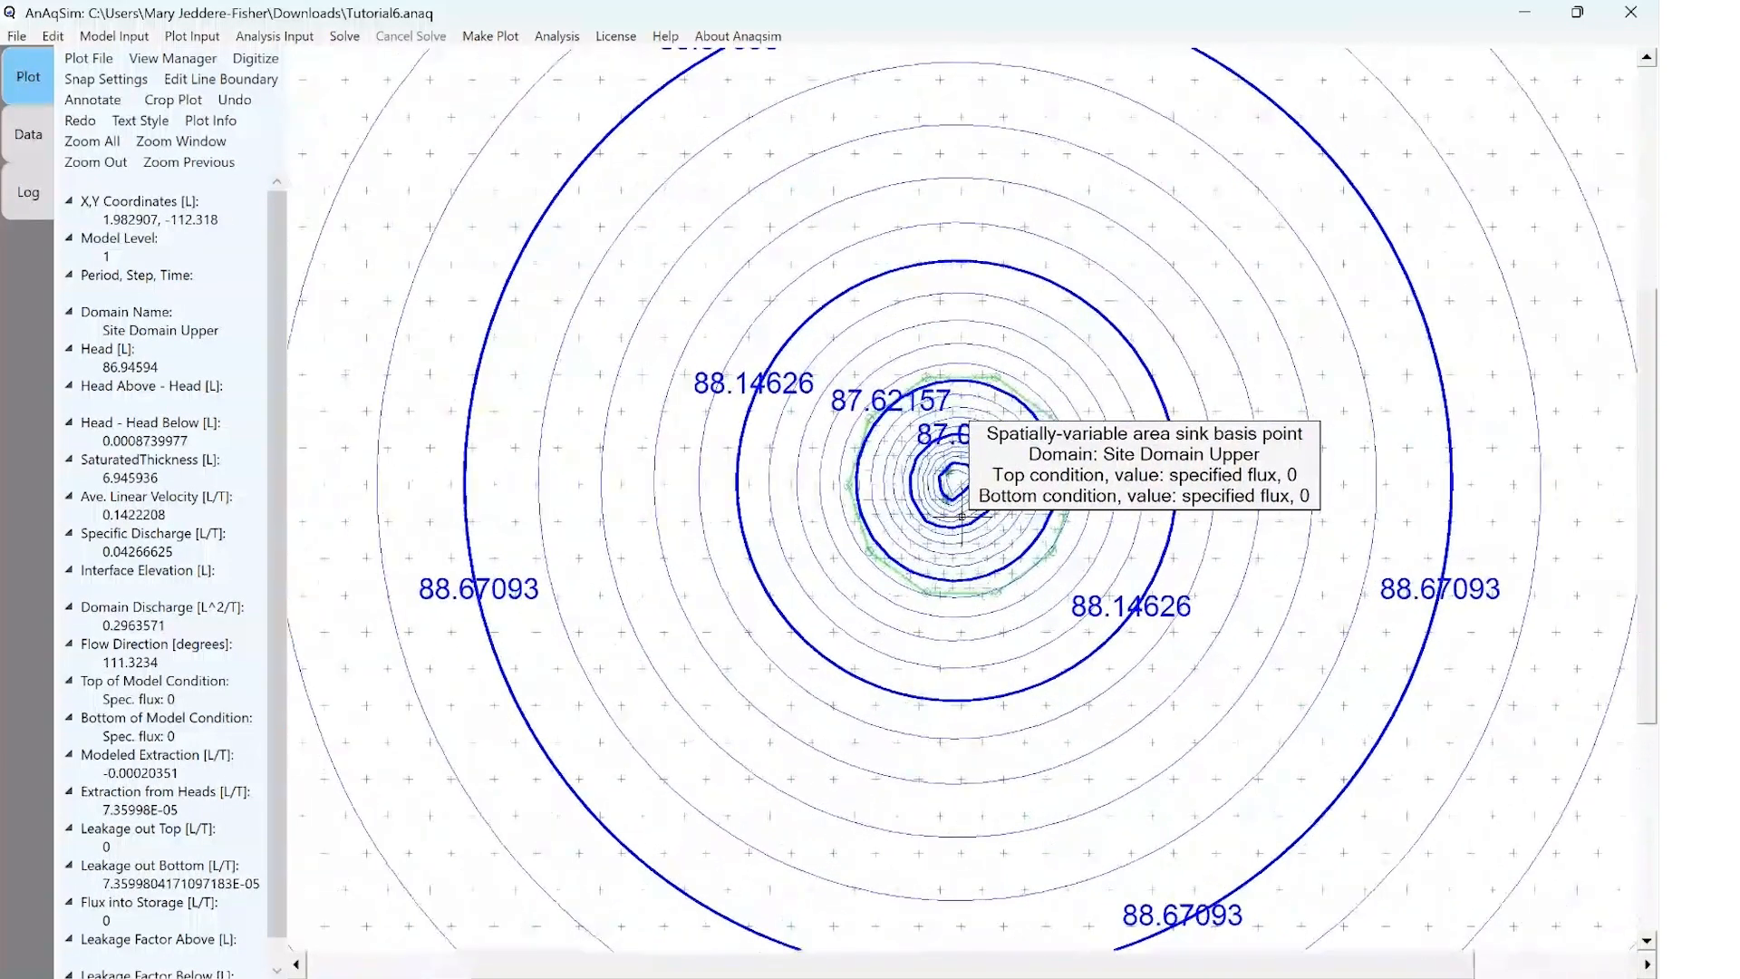